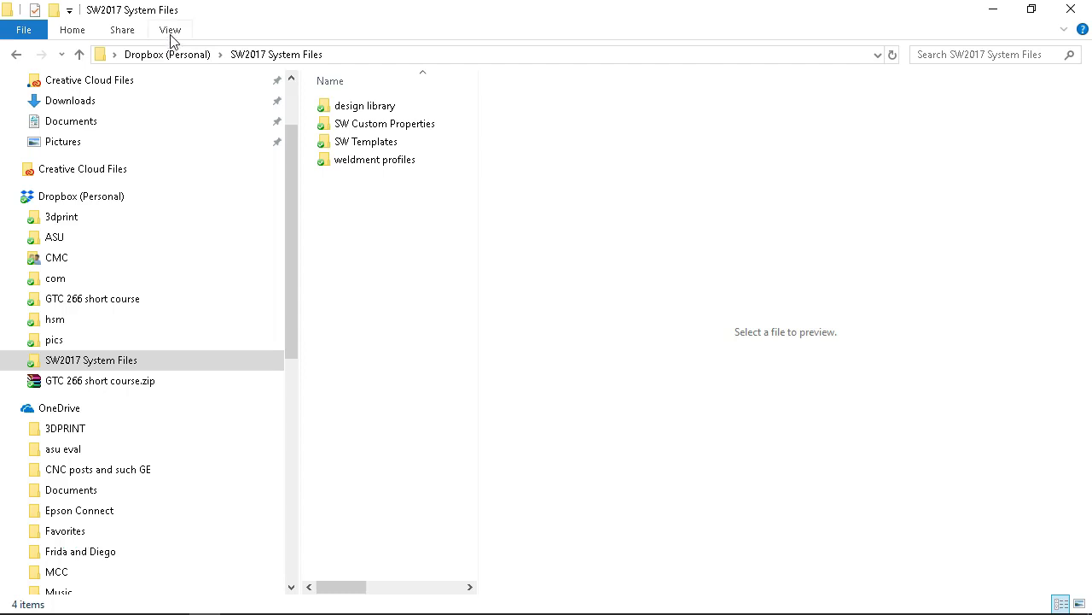
# - Turn on Hidden items in the File Explorer view options for the SW2017 System Files folder
pyautogui.click(171, 33)
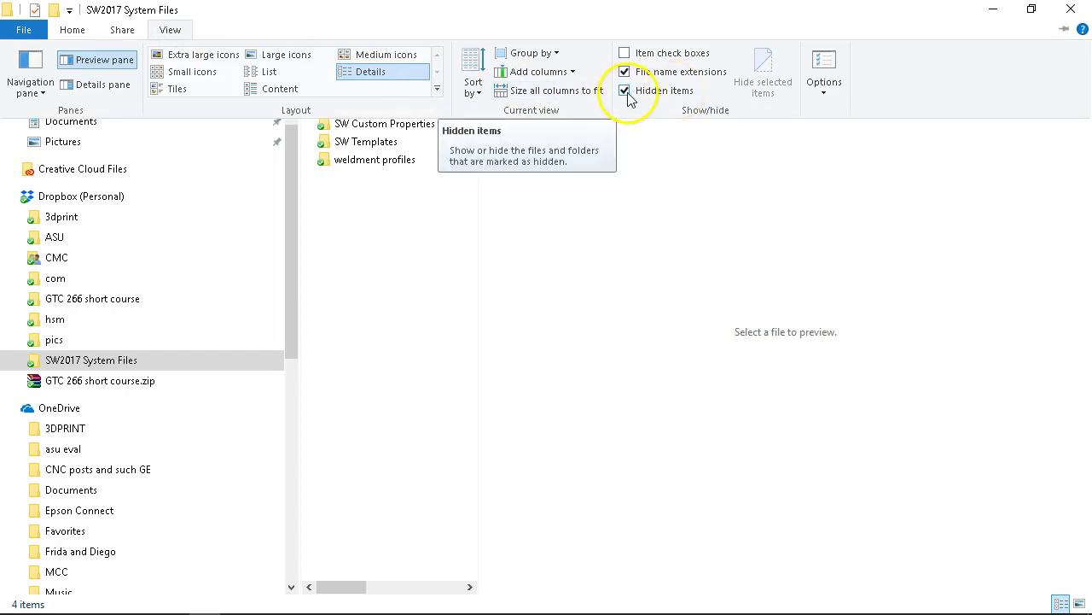
pyautogui.click(449, 316)
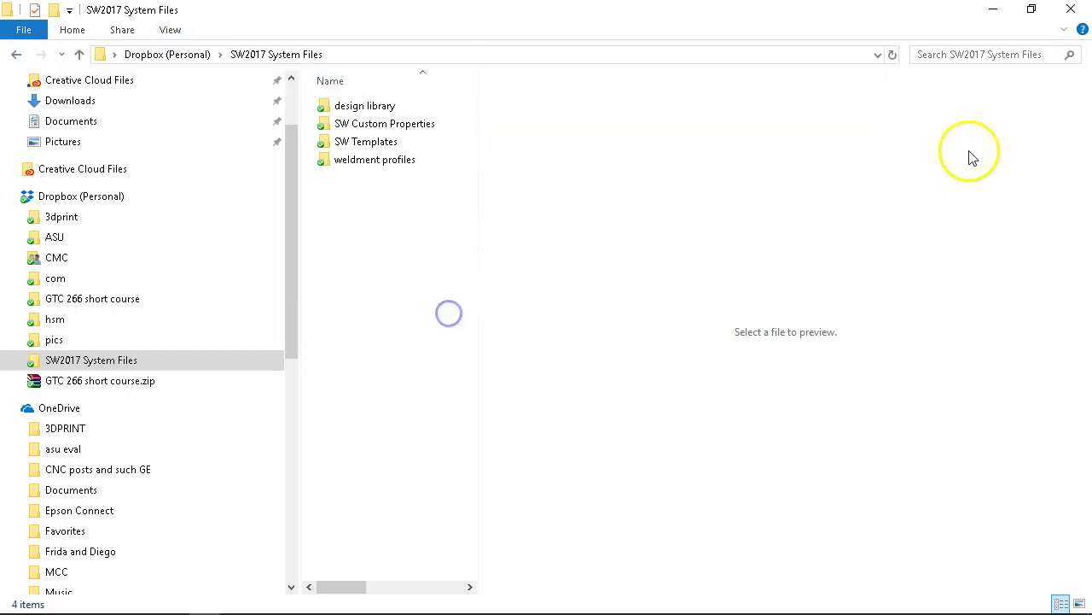
# - Switch to SOLIDWORKS, open the Design Library pane and start adding a file location
pyautogui.click(992, 12)
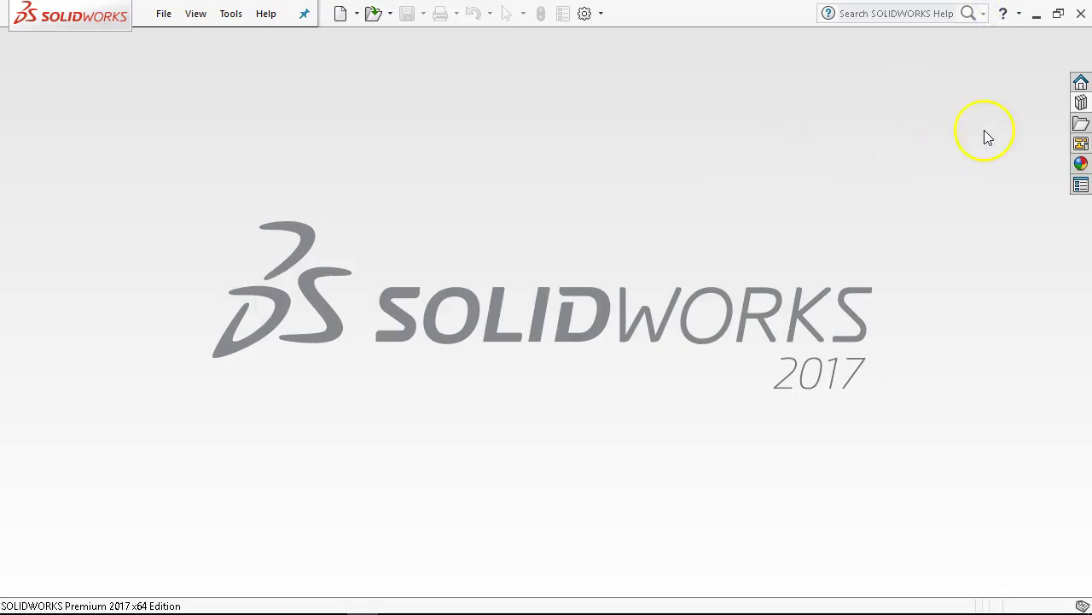
pyautogui.click(1081, 103)
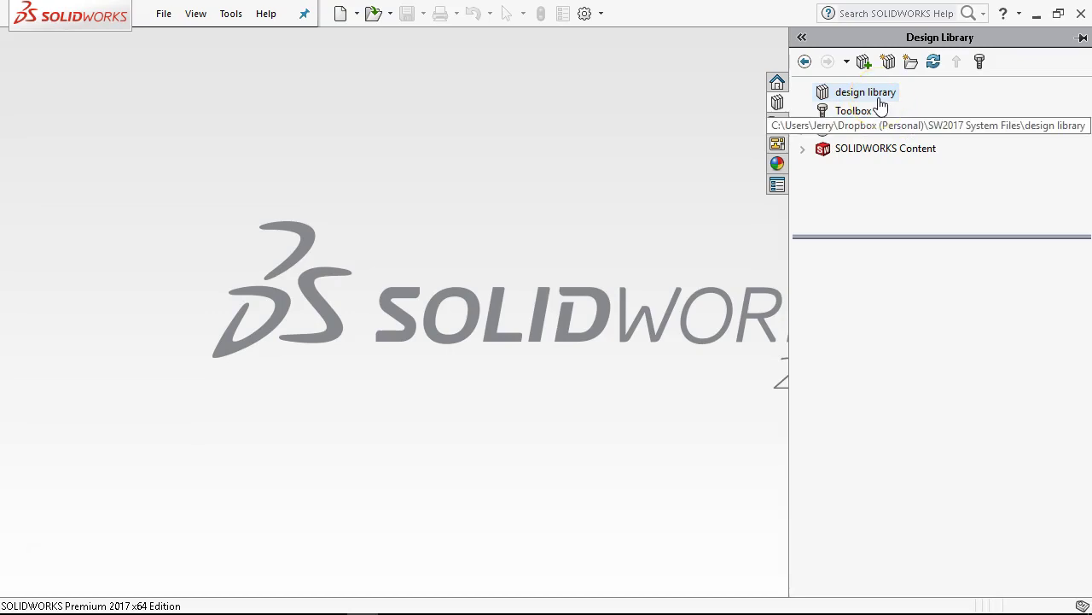
pyautogui.click(893, 66)
pyautogui.click(892, 66)
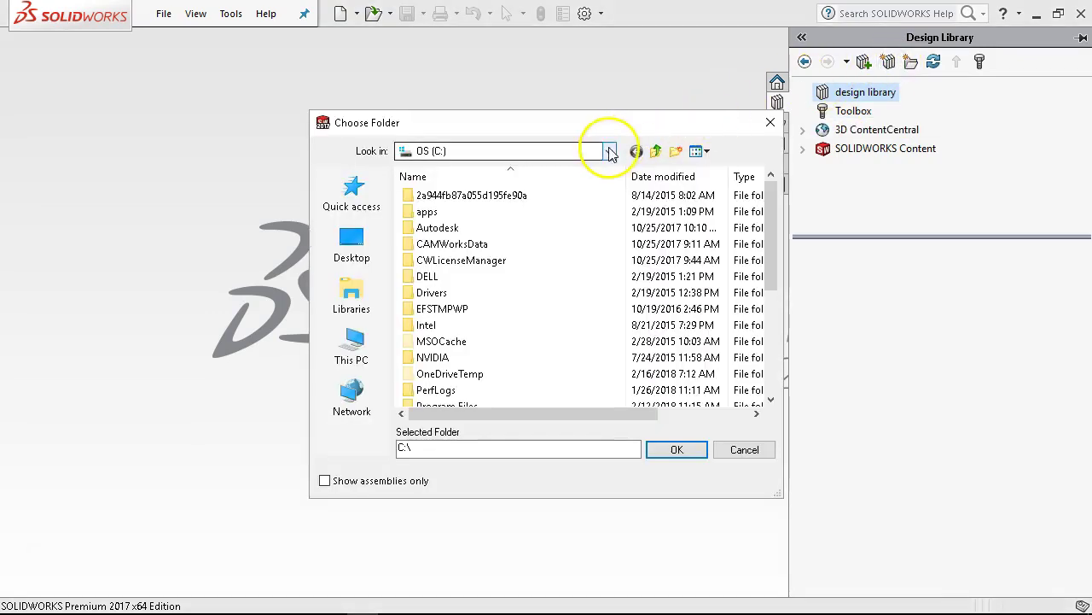
# - Add C:\ProgramData\SOLIDWORKS\SOLIDWORKS 2017\Design Library as a Design Library location
pyautogui.scroll(-1, 541, 298)
pyautogui.scroll(-1, 541, 298)
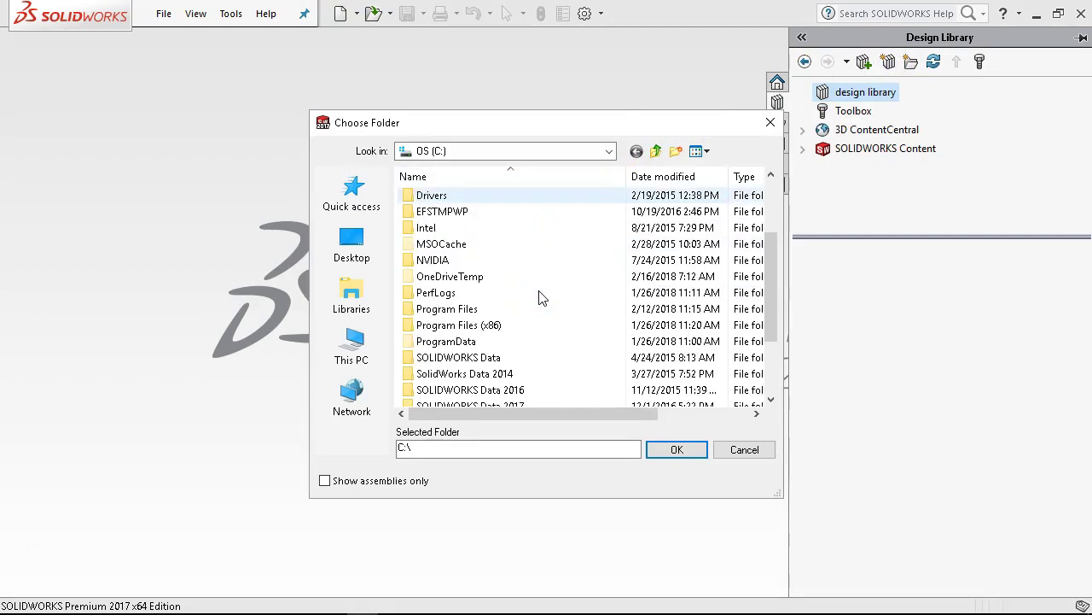
pyautogui.click(510, 339)
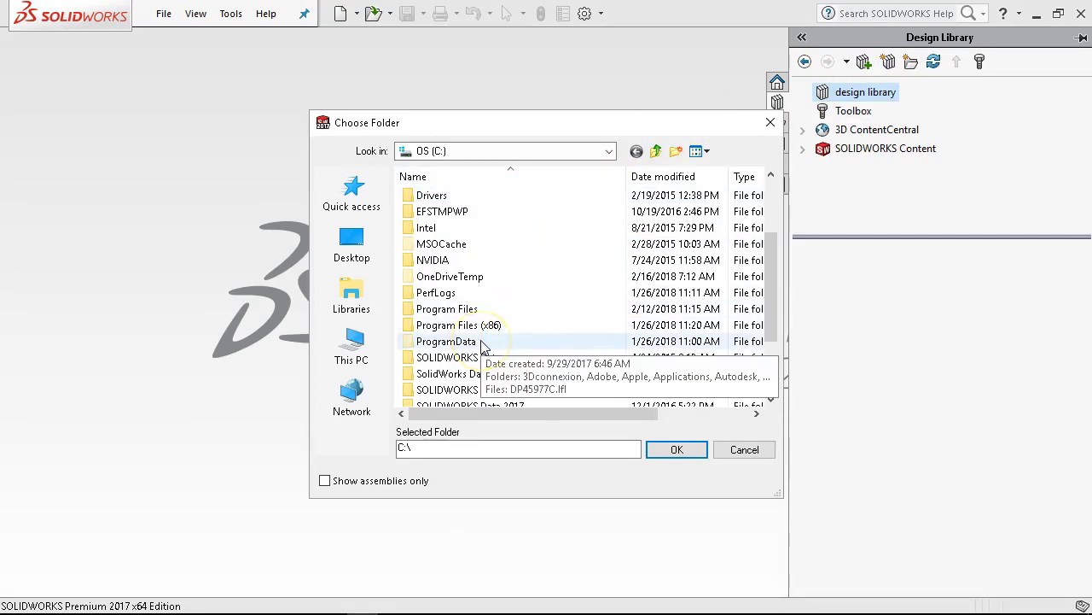
pyautogui.click(514, 340)
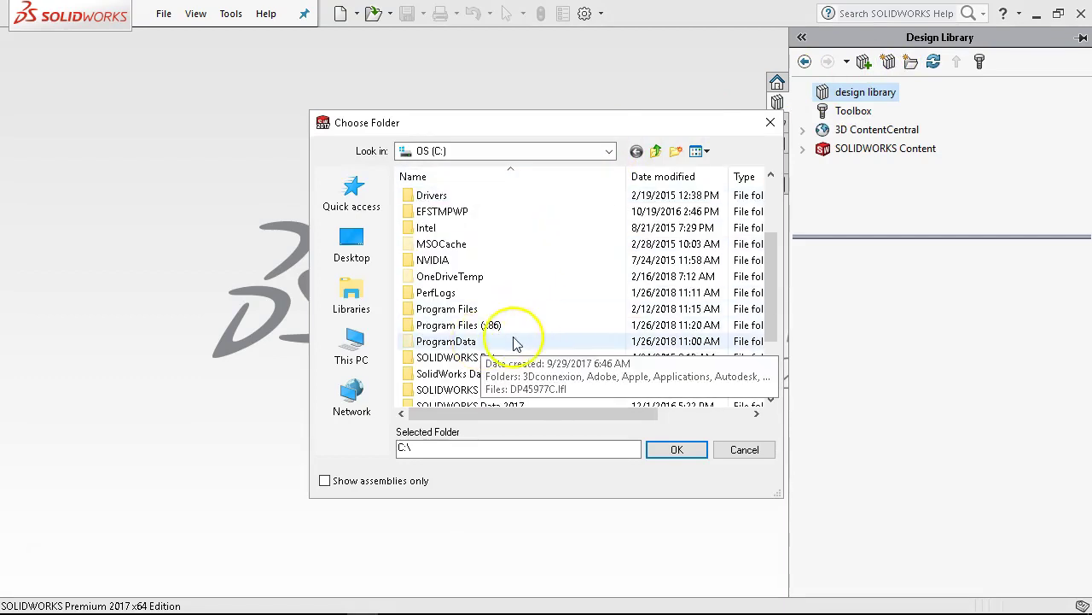
pyautogui.click(450, 342)
pyautogui.doubleClick(450, 342)
pyautogui.scroll(-9, 450, 342)
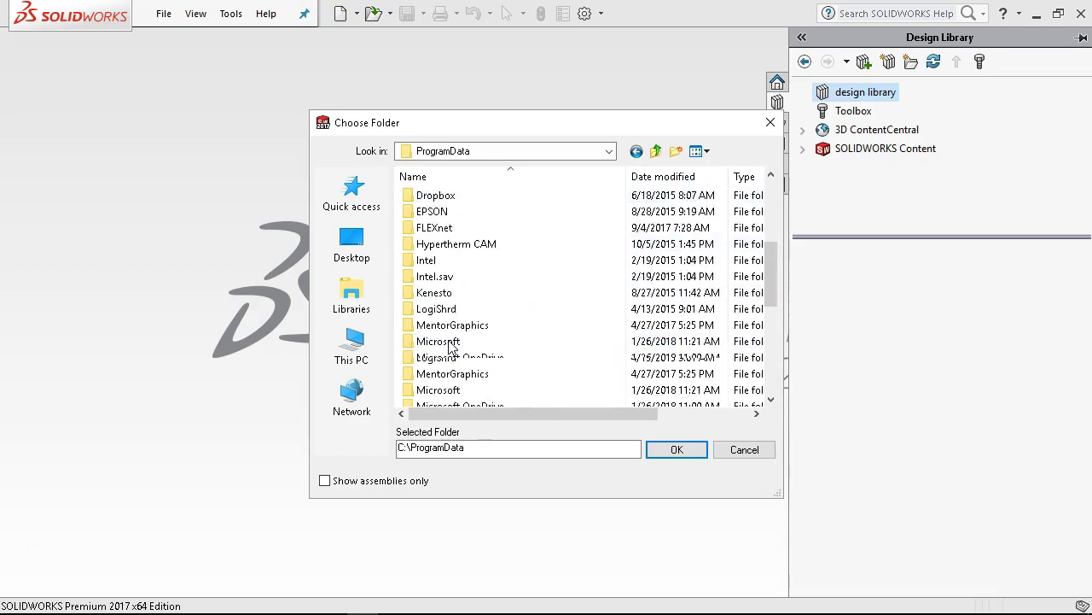
pyautogui.click(450, 341)
pyautogui.doubleClick(449, 341)
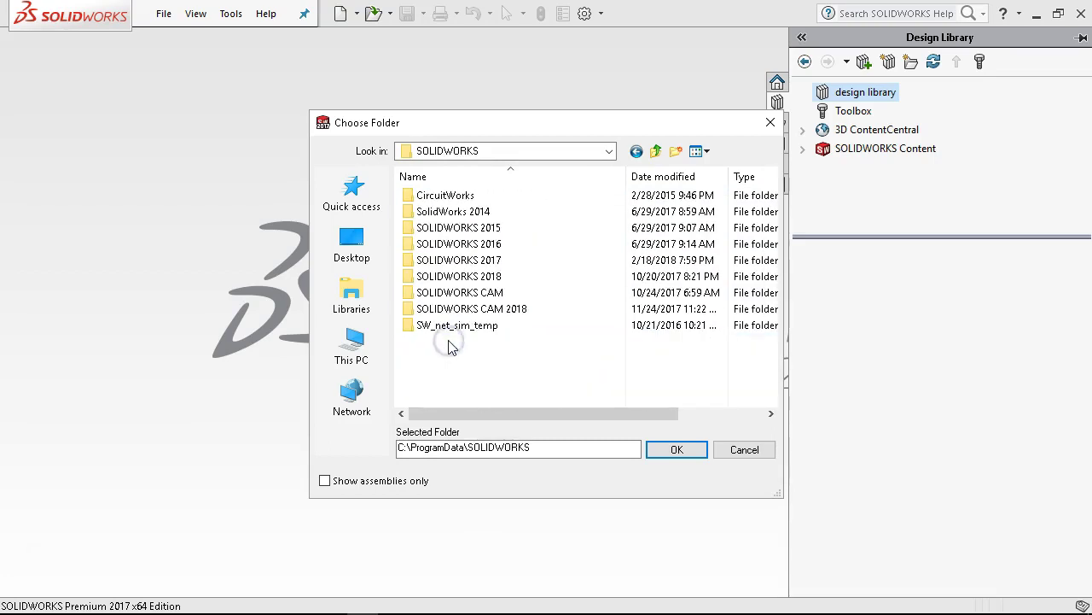
pyautogui.click(455, 265)
pyautogui.doubleClick(455, 264)
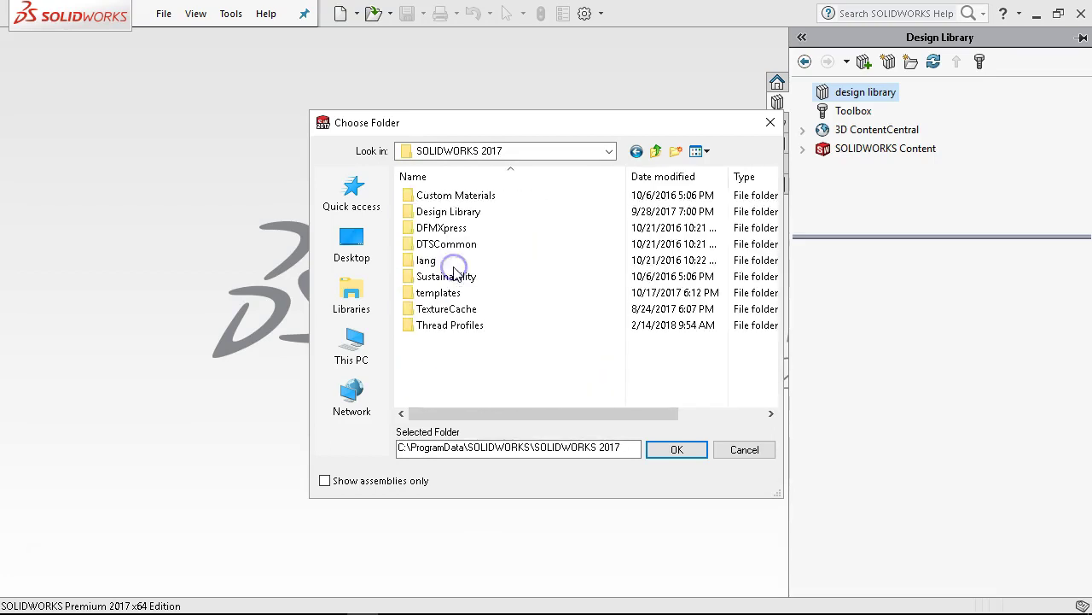
pyautogui.click(437, 213)
pyautogui.doubleClick(437, 213)
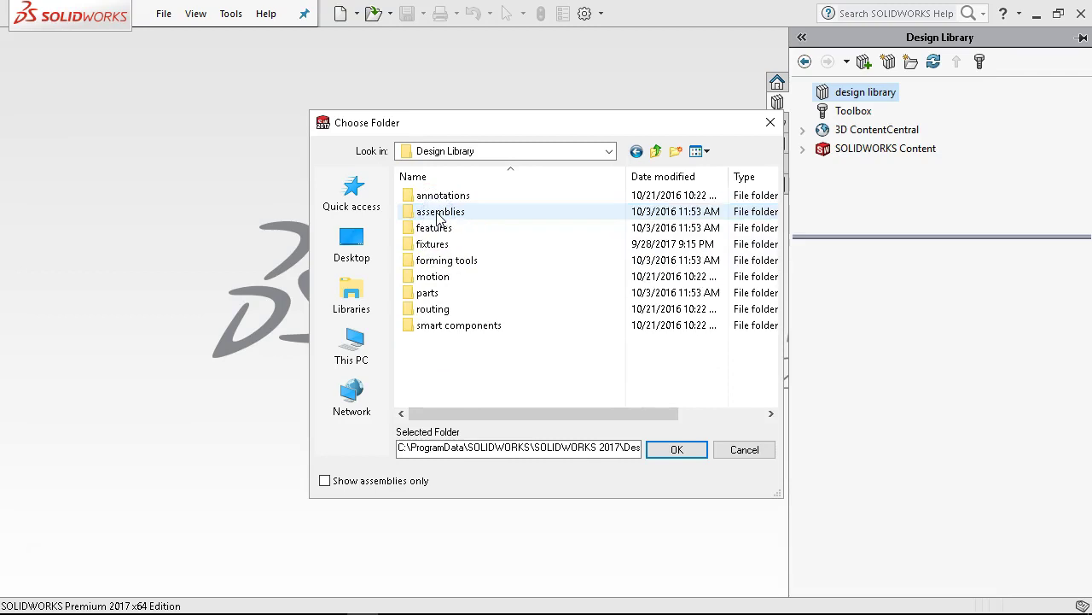
pyautogui.click(675, 449)
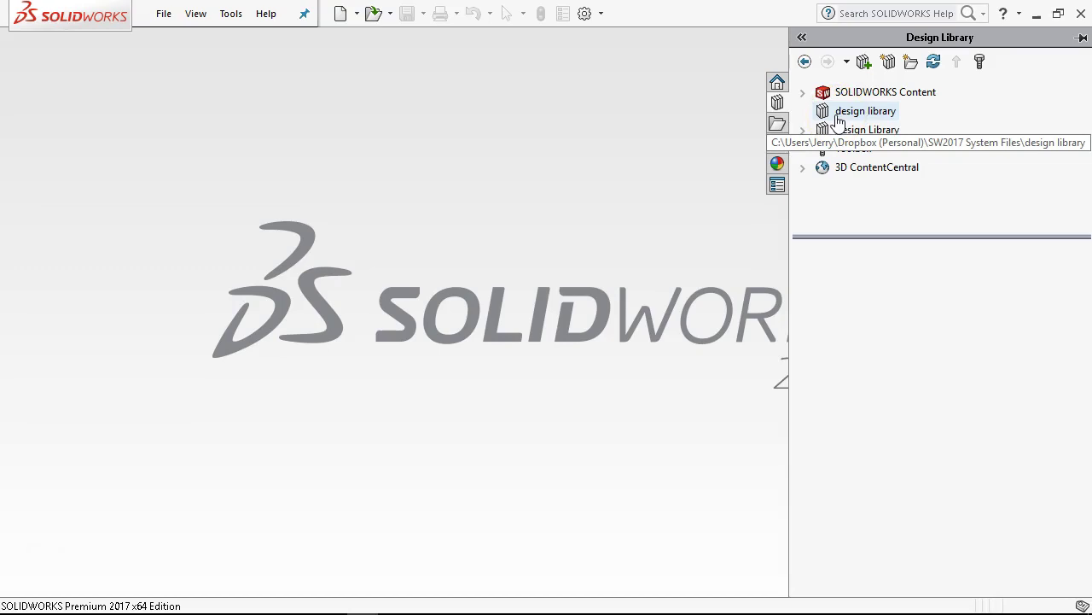
# - Browse Design Library > features > inch > fluid power ports and select sae j1926-1 (circular face)
pyautogui.click(804, 131)
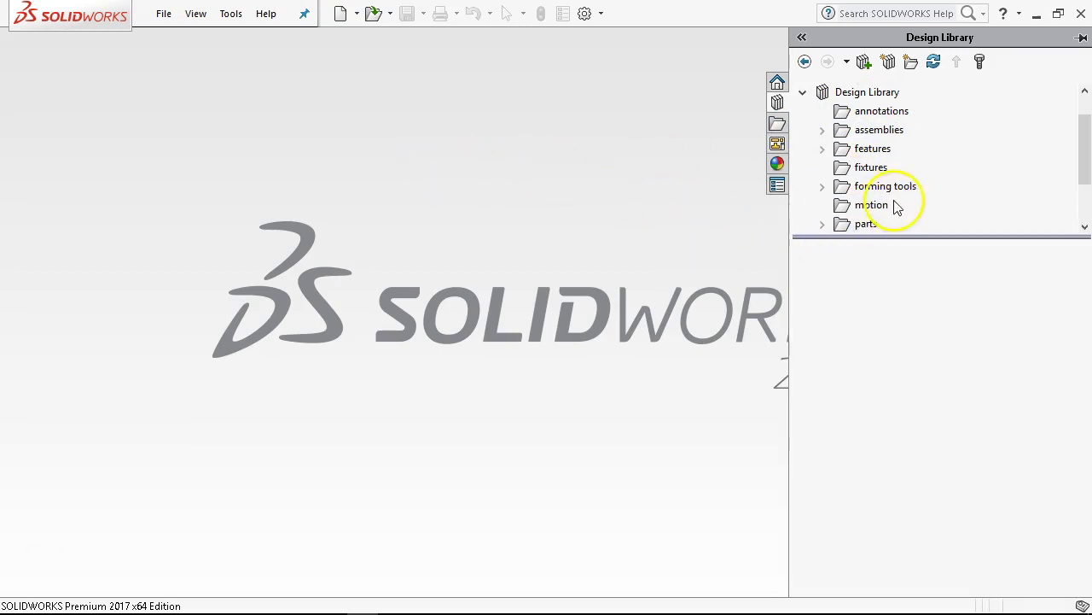
pyautogui.scroll(-1, 921, 171)
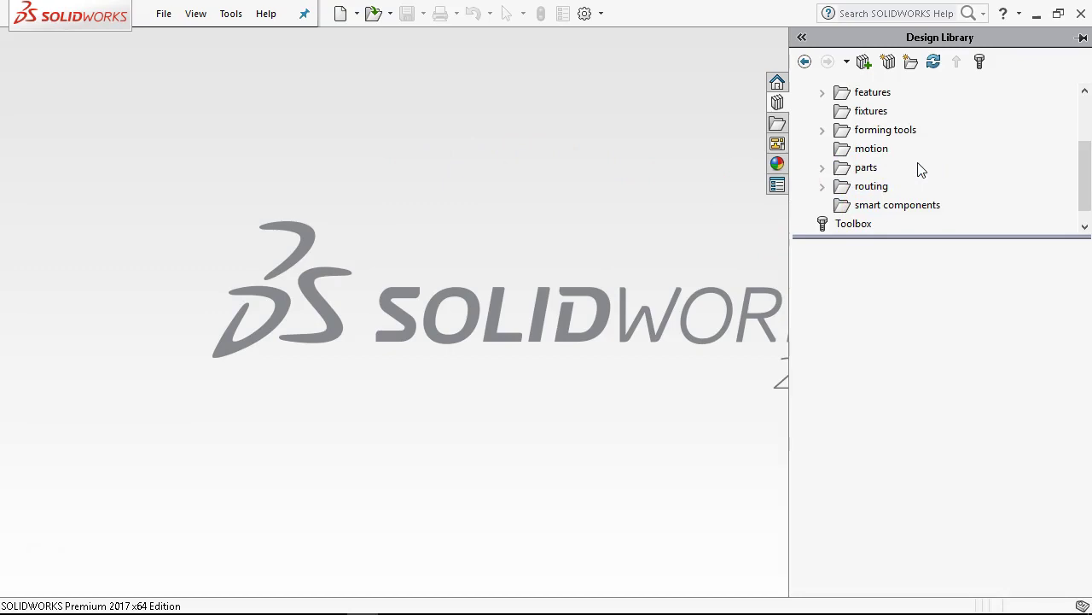
pyautogui.click(913, 162)
pyautogui.scroll(1, 913, 164)
pyautogui.click(860, 182)
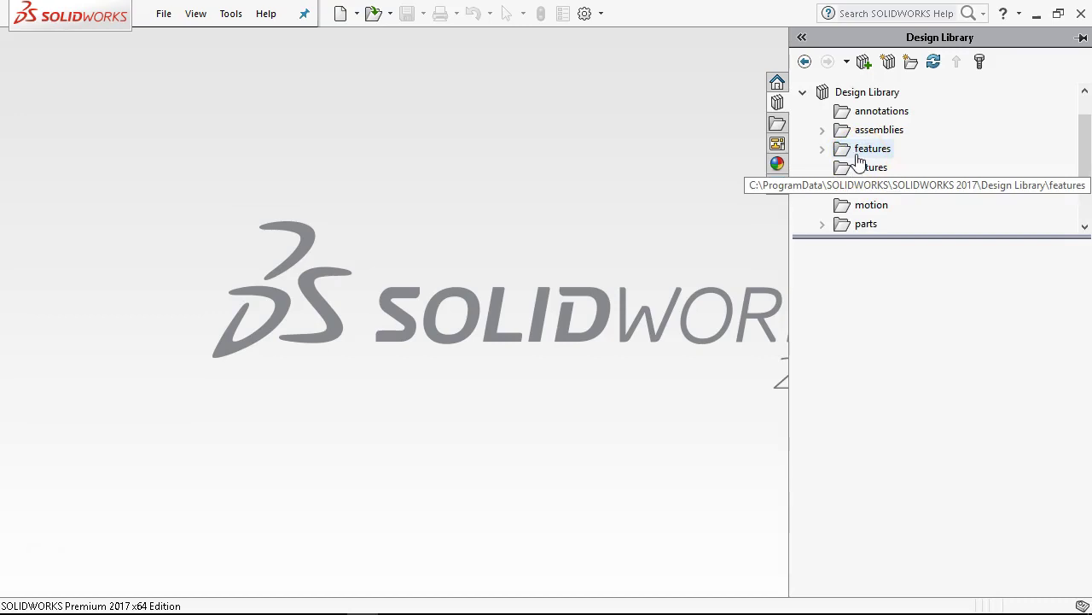
pyautogui.click(823, 149)
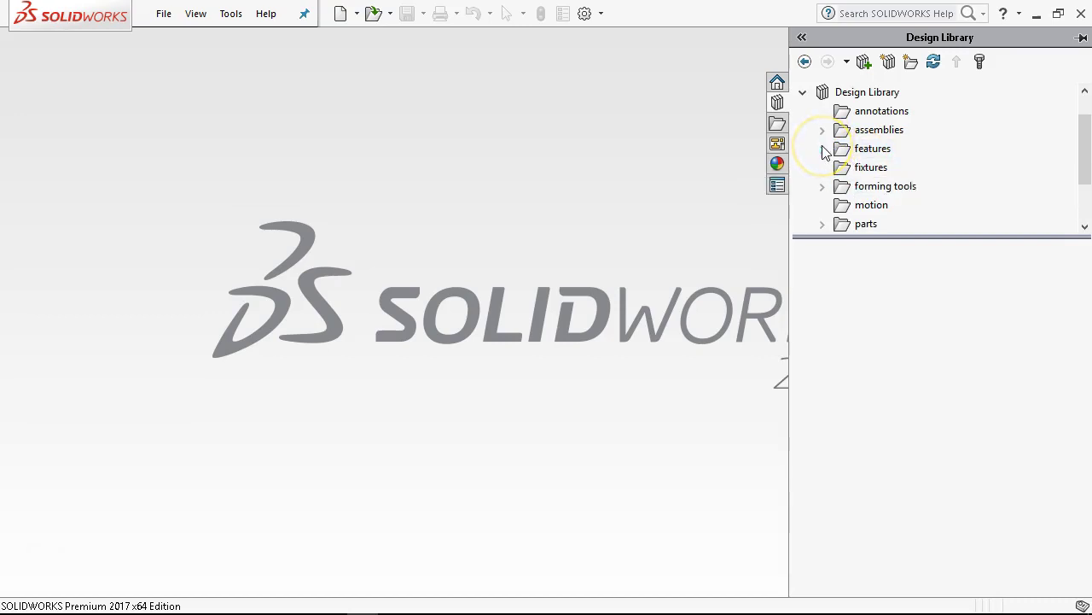
pyautogui.click(822, 149)
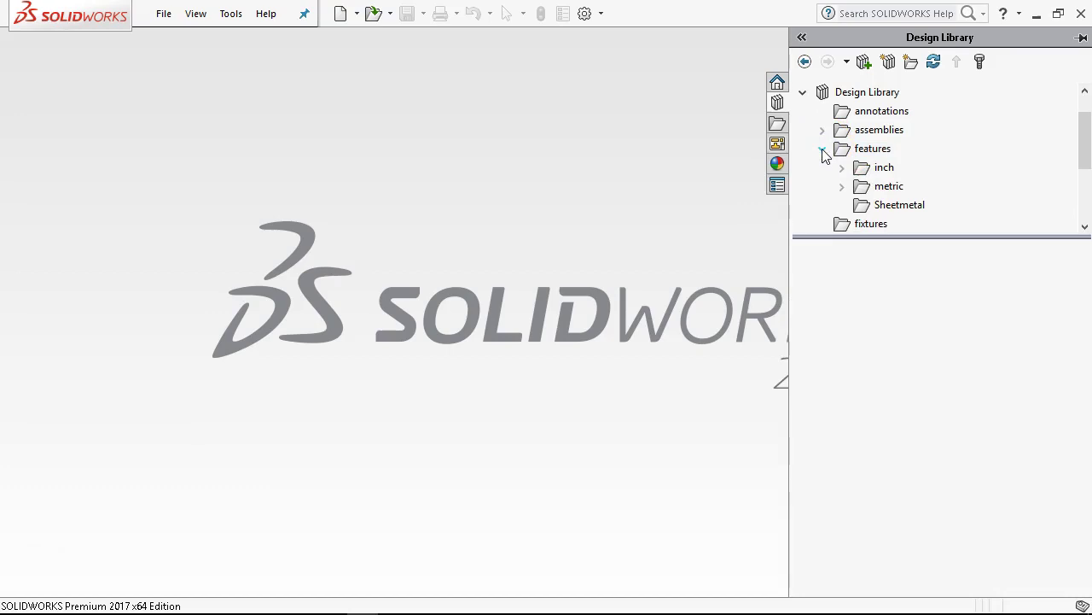
pyautogui.click(842, 168)
pyautogui.click(843, 169)
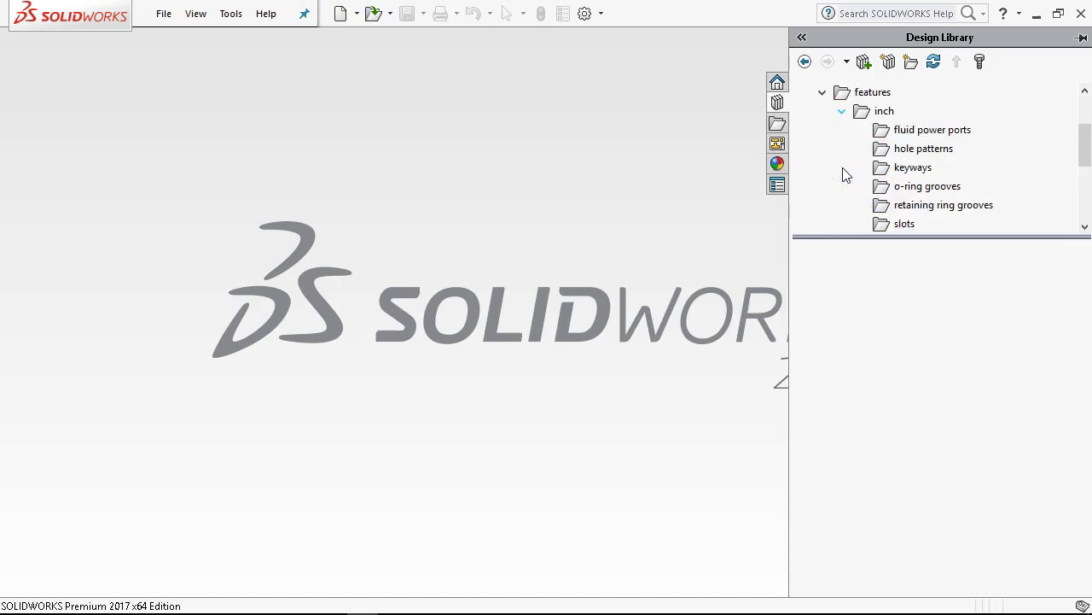
pyautogui.click(894, 137)
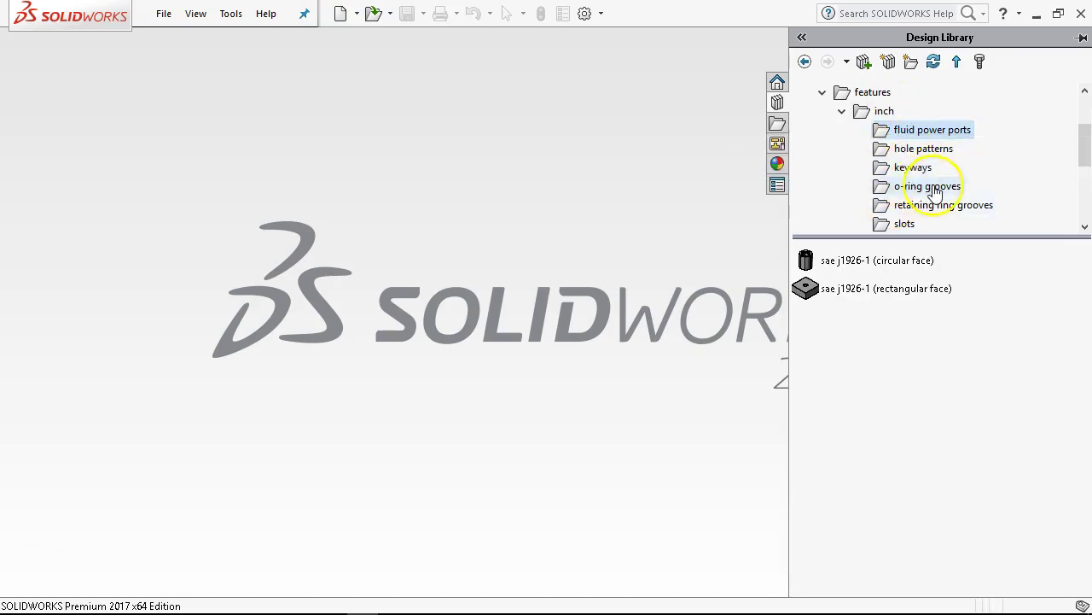
pyautogui.click(852, 260)
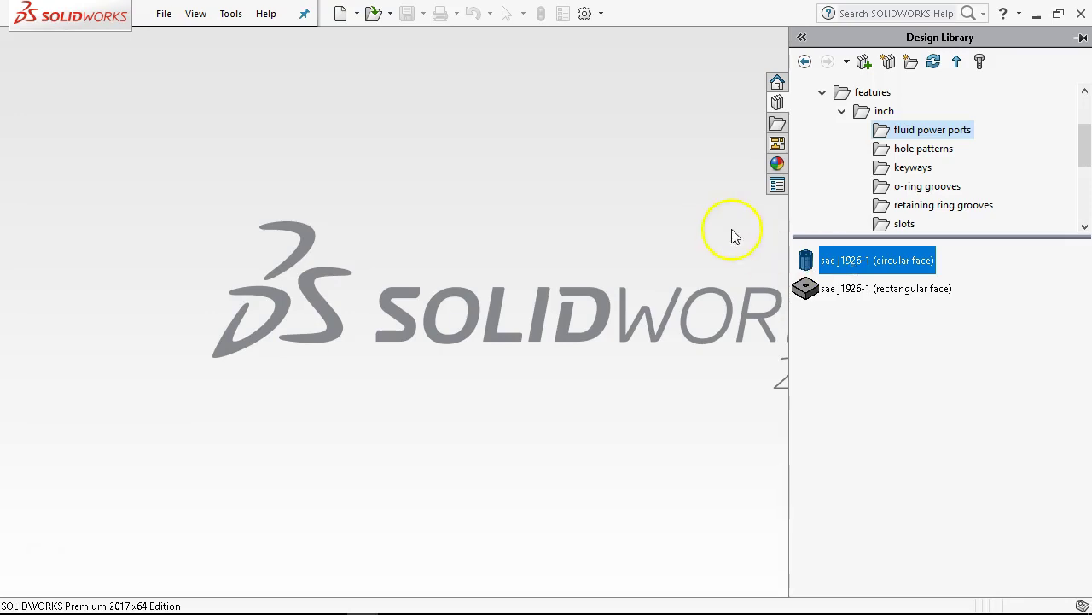
# - Open the sae j1926-1 (circular face) feature as a part and view its Origin at a tilted angle
pyautogui.rightClick(845, 259)
pyautogui.click(895, 273)
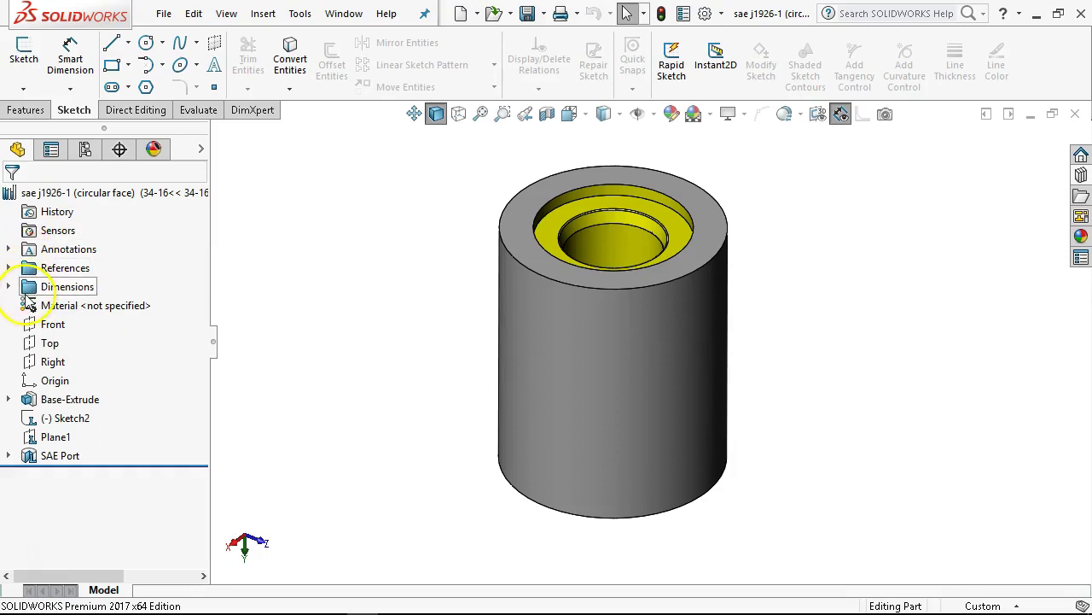
pyautogui.moveTo(60, 401)
pyautogui.click(51, 381)
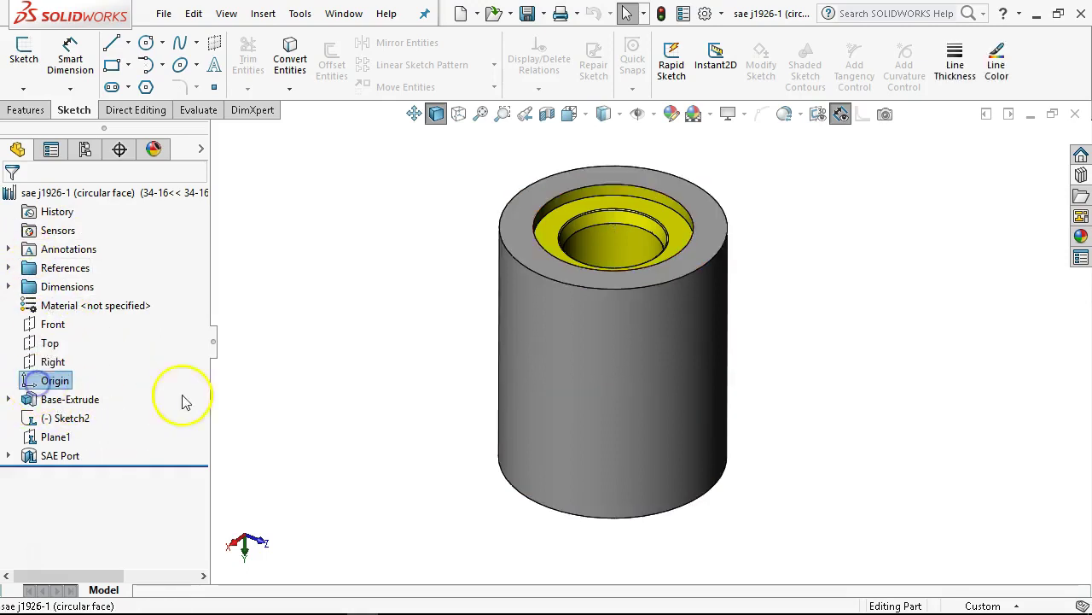
pyautogui.moveTo(337, 367); pyautogui.dragTo(642, 304, button='middle')
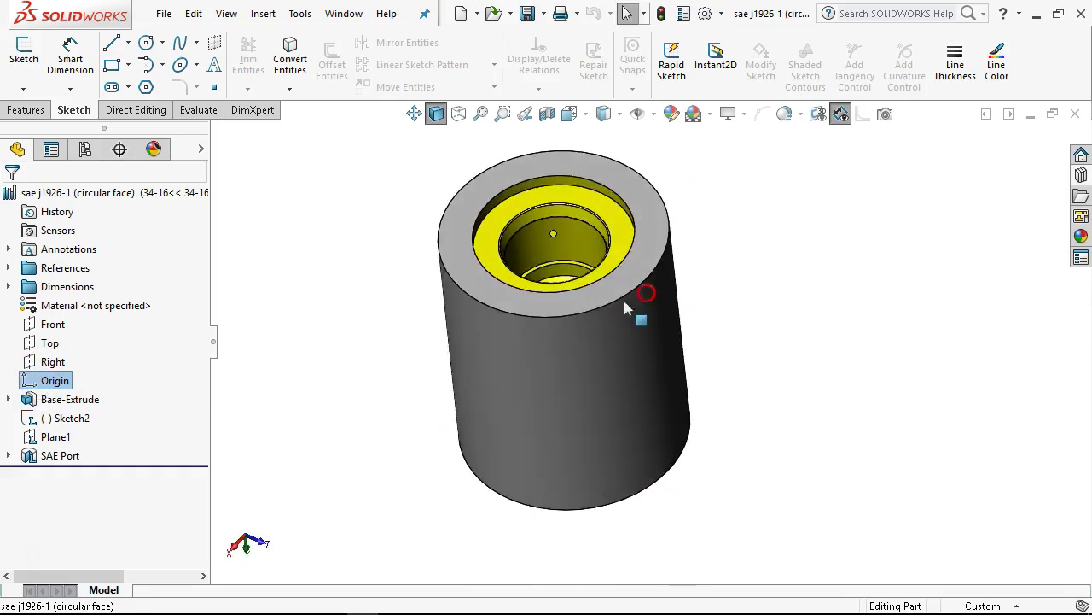
# - Inspect Sketch2, Plane1 and the SAE Port feature on the model, then clear the selection
pyautogui.click(51, 419)
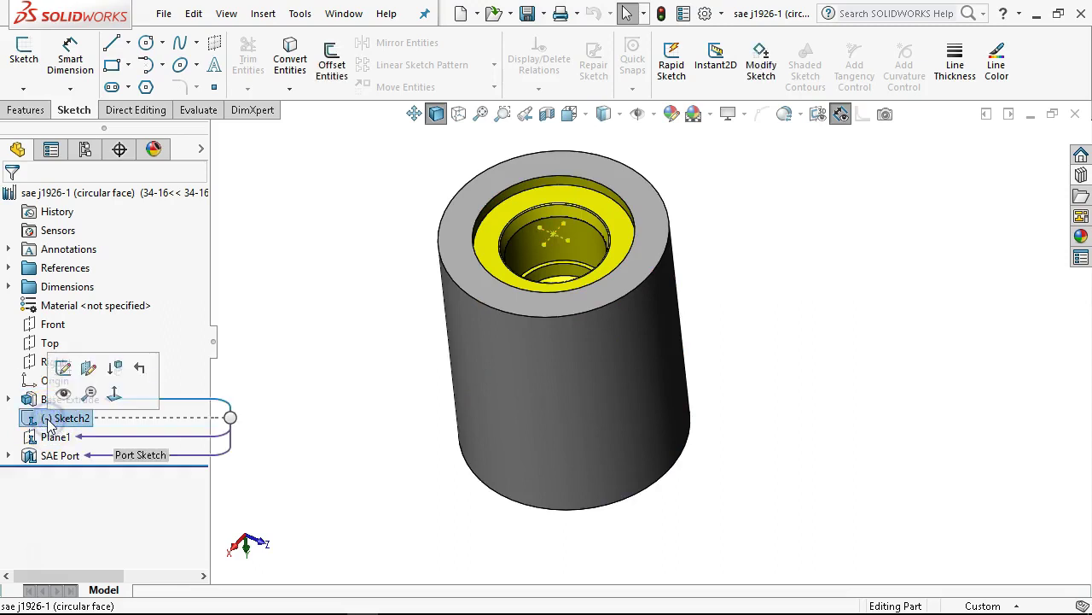
pyautogui.click(58, 439)
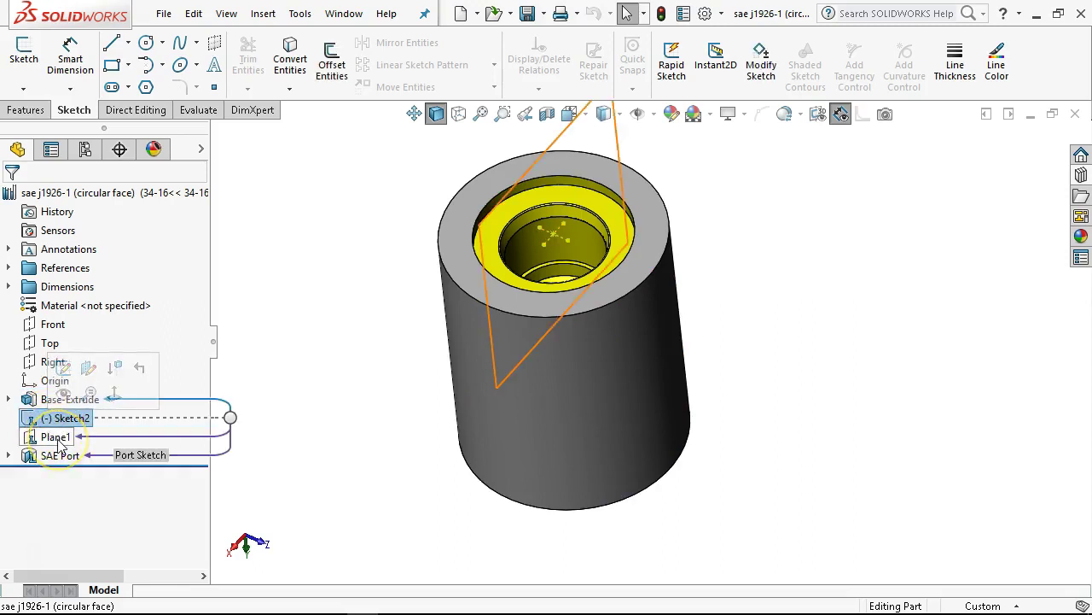
pyautogui.click(56, 438)
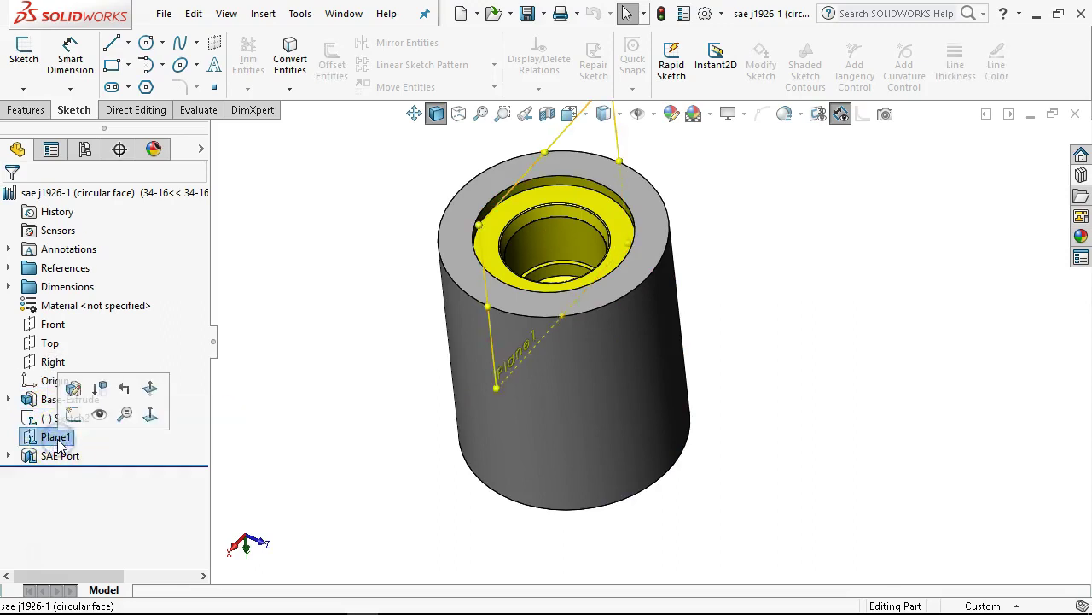
pyautogui.click(48, 457)
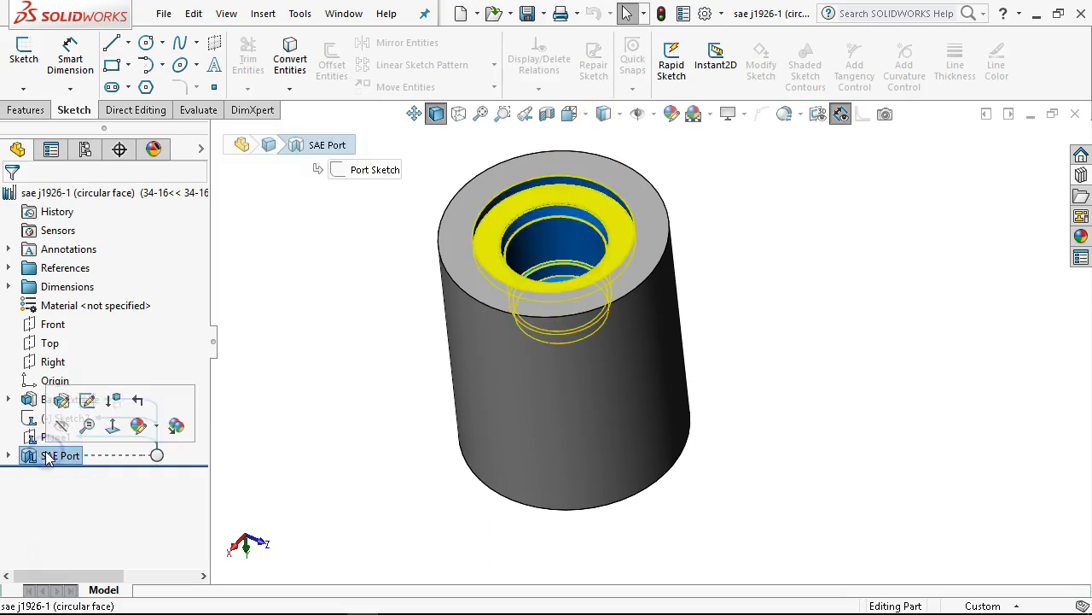
pyautogui.click(258, 460)
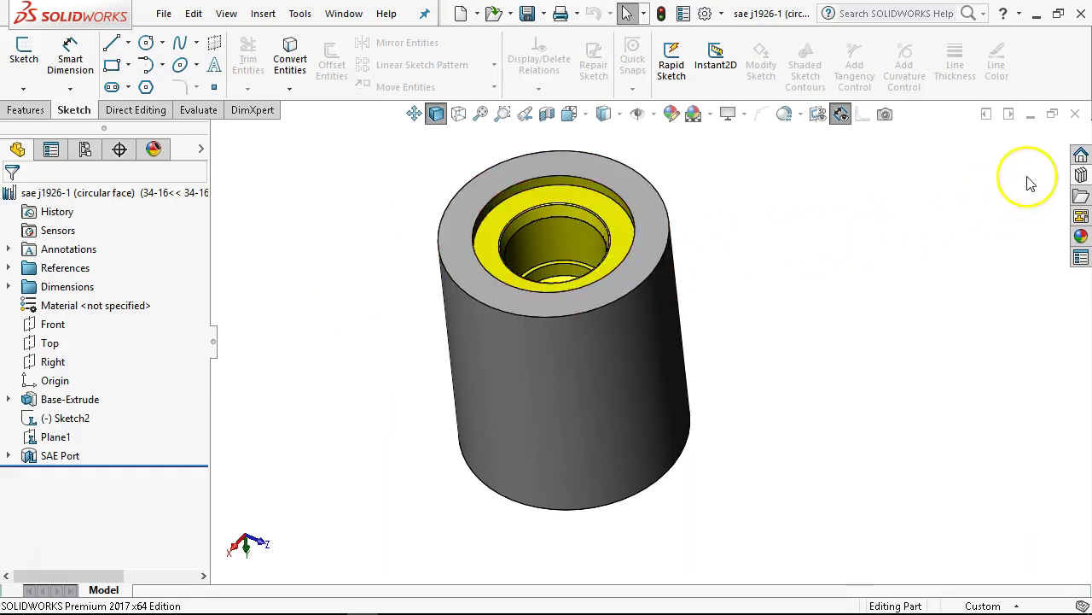
# - Close the library part and start a new part from the Part In-Frac template
pyautogui.click(1077, 119)
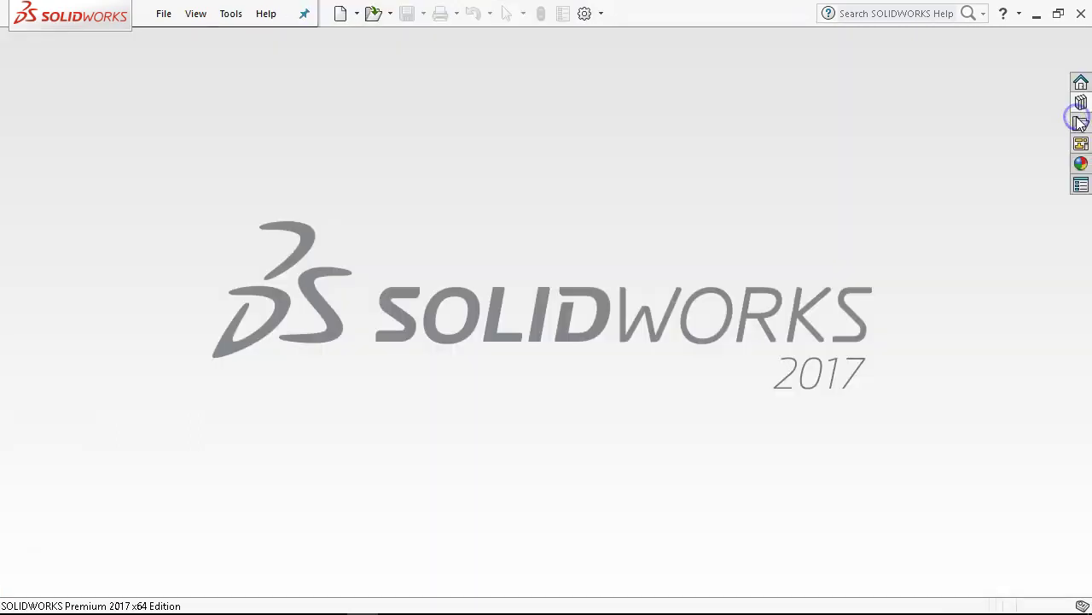
pyautogui.click(167, 15)
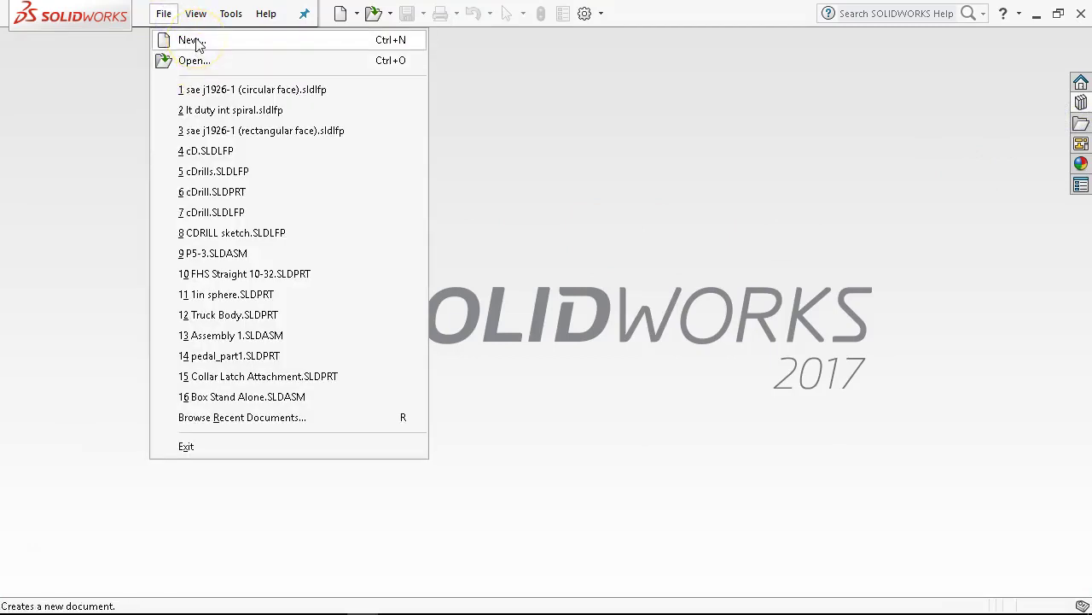
pyautogui.click(196, 41)
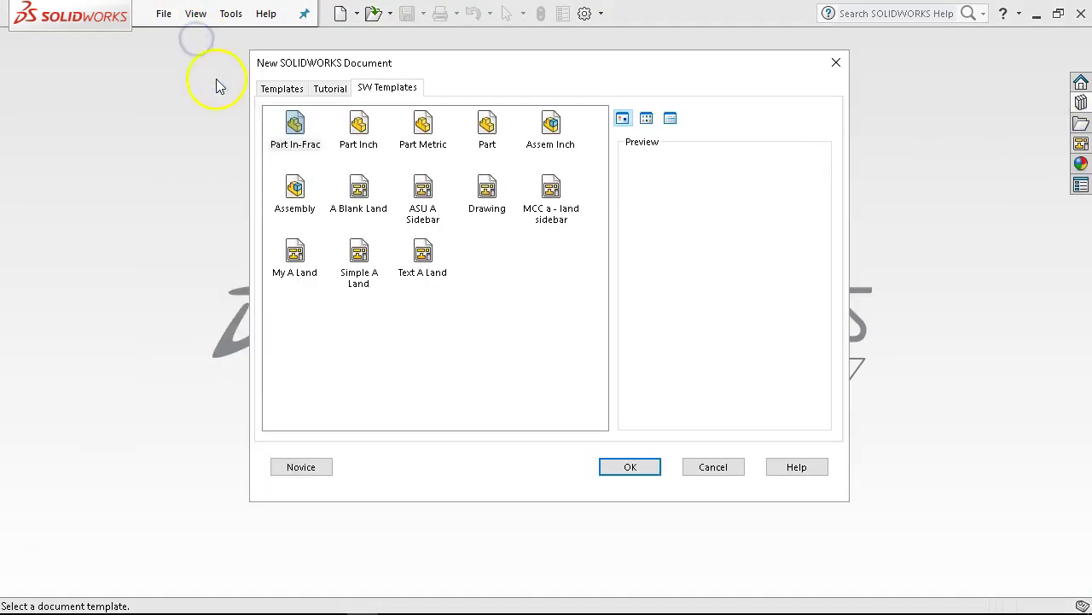
pyautogui.doubleClick(287, 139)
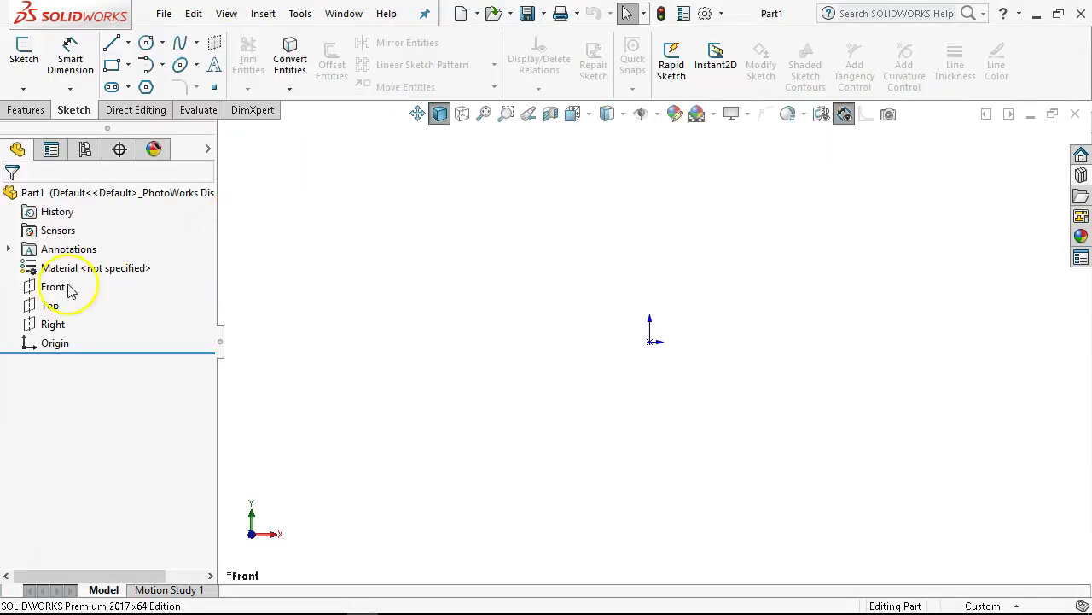
# - Sketch a circle centred on the origin on the Front plane with a 1.000 in diameter
pyautogui.click(51, 287)
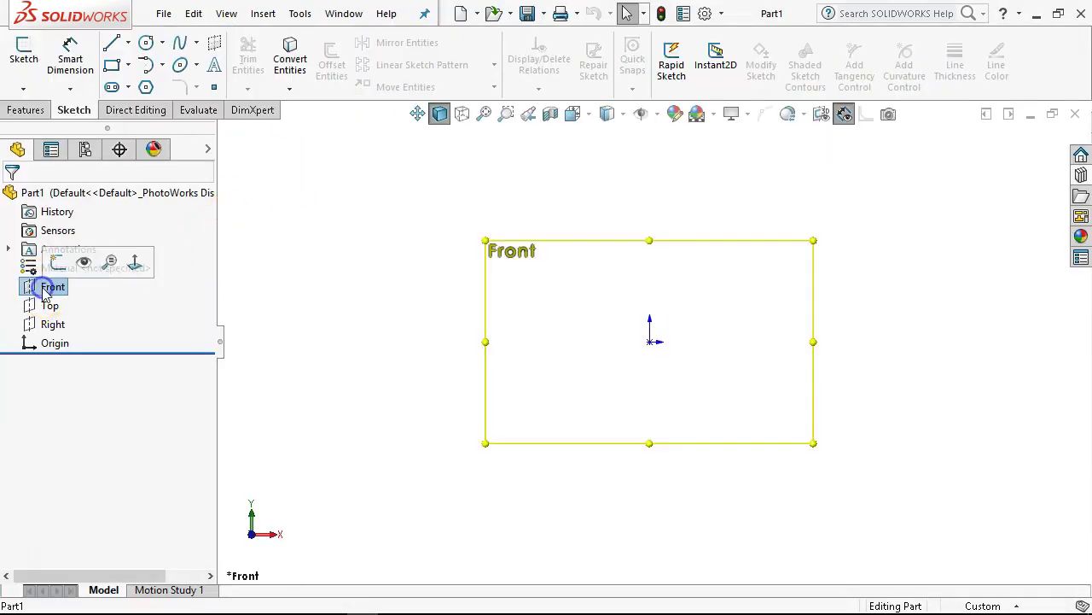
pyautogui.click(57, 265)
pyautogui.click(144, 44)
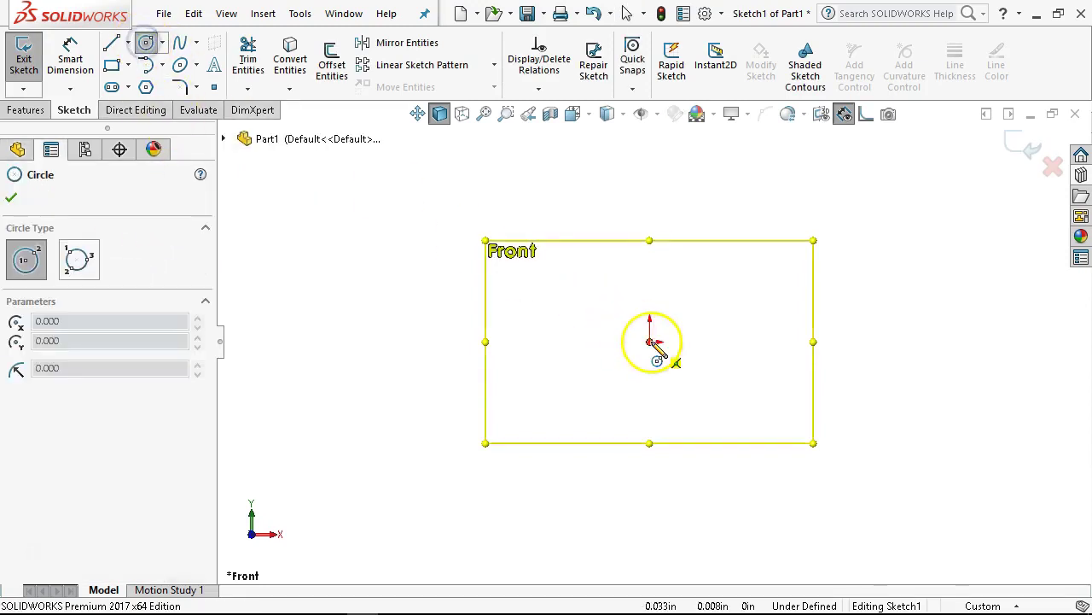
pyautogui.click(649, 341)
pyautogui.click(724, 418)
pyautogui.rightClick(732, 427)
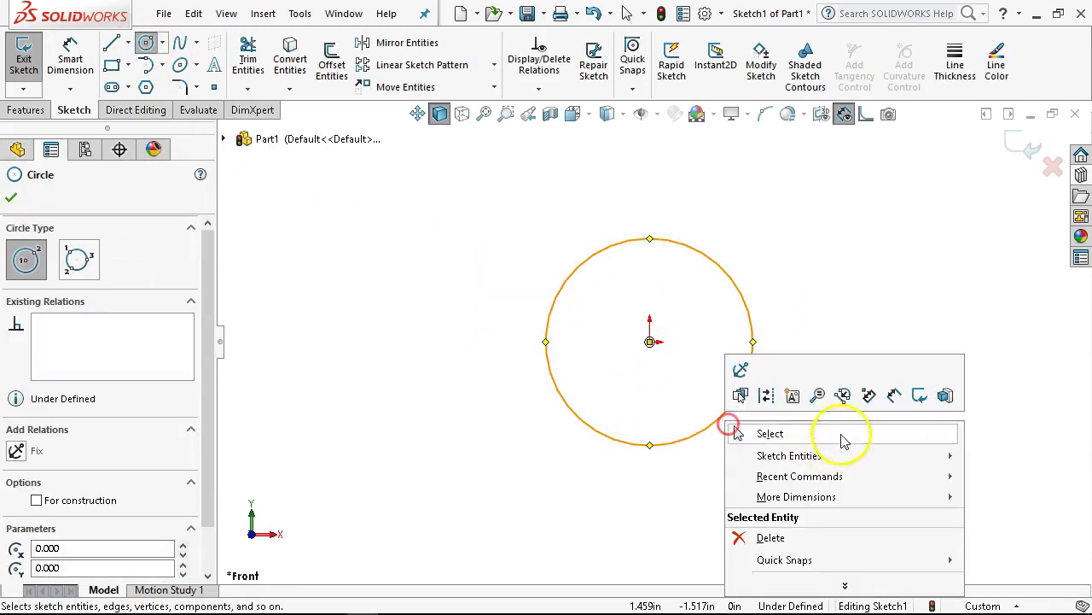
pyautogui.click(895, 394)
pyautogui.click(751, 313)
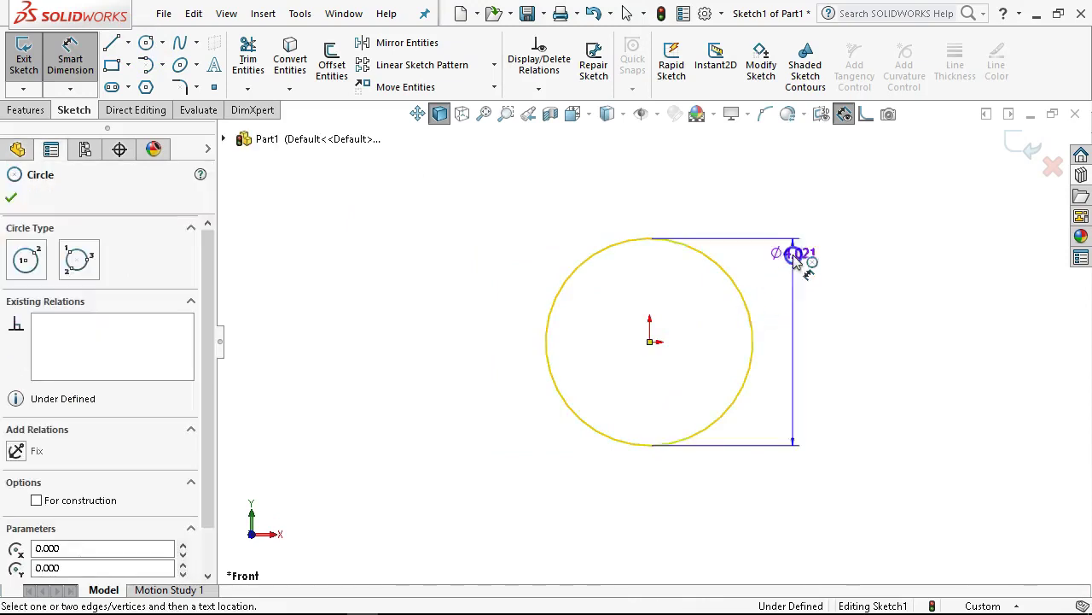
pyautogui.click(805, 209)
pyautogui.write('1.')
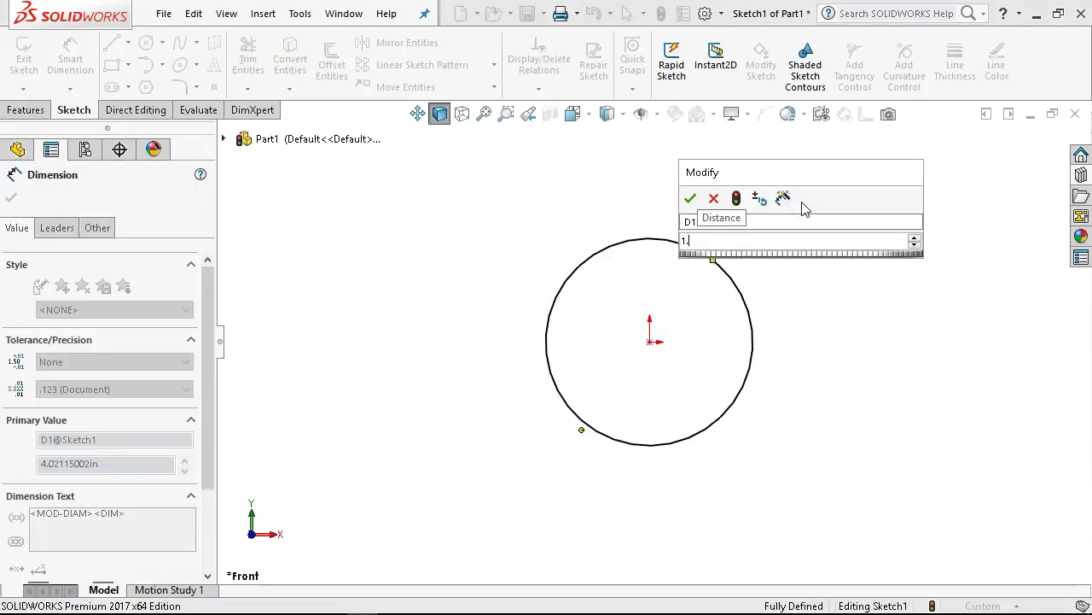
pyautogui.press('Return')
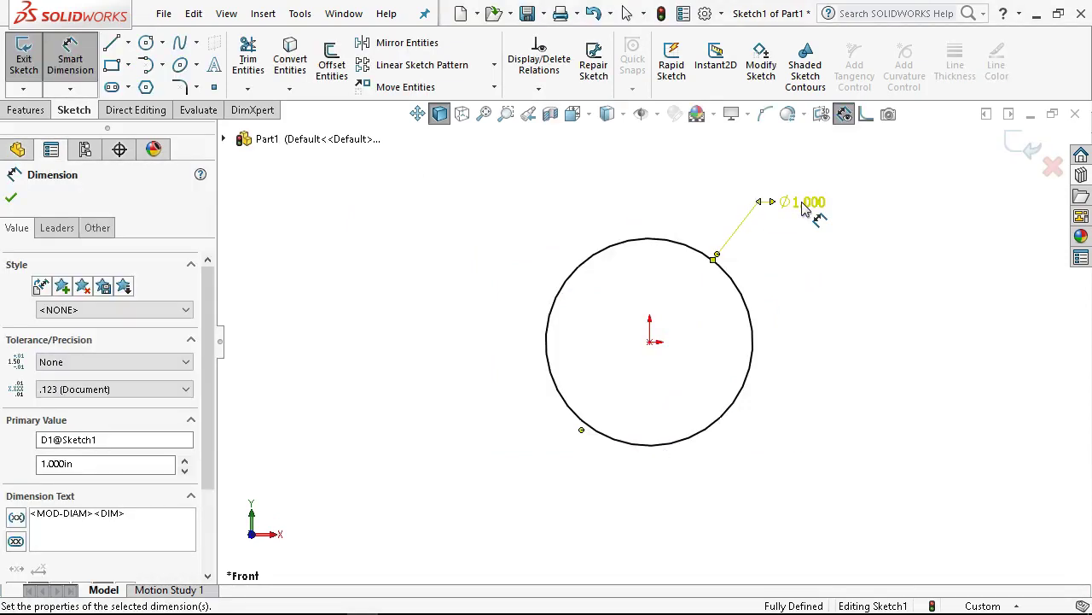
# - Extrude the circle 1.000 in in the reversed direction, then sketch on the cylinder's front face
pyautogui.click(26, 109)
pyautogui.click(33, 58)
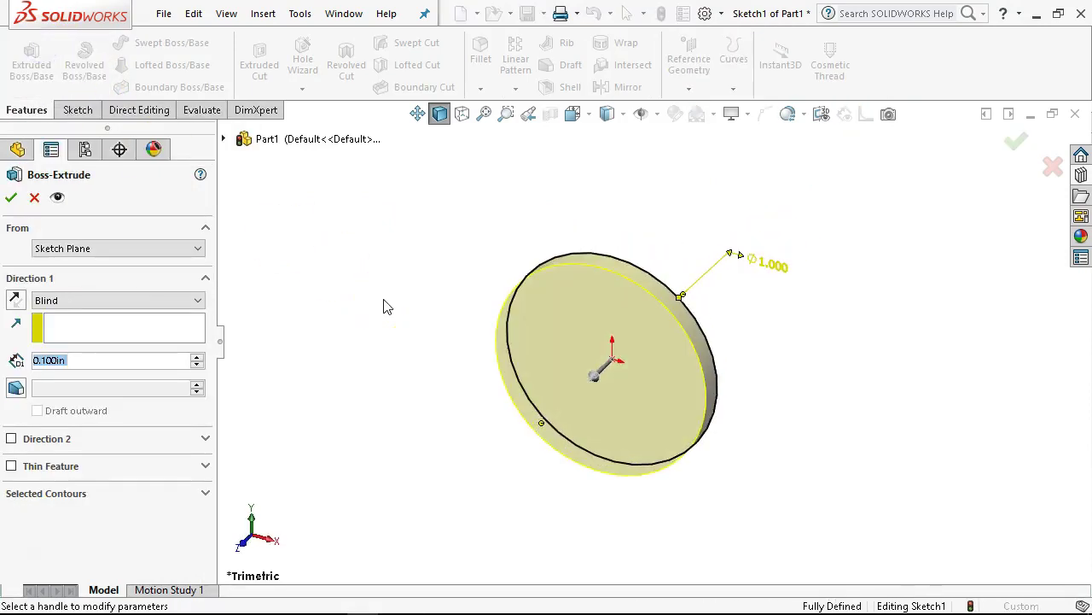
pyautogui.write('1')
pyautogui.press('Return')
pyautogui.click(100, 318)
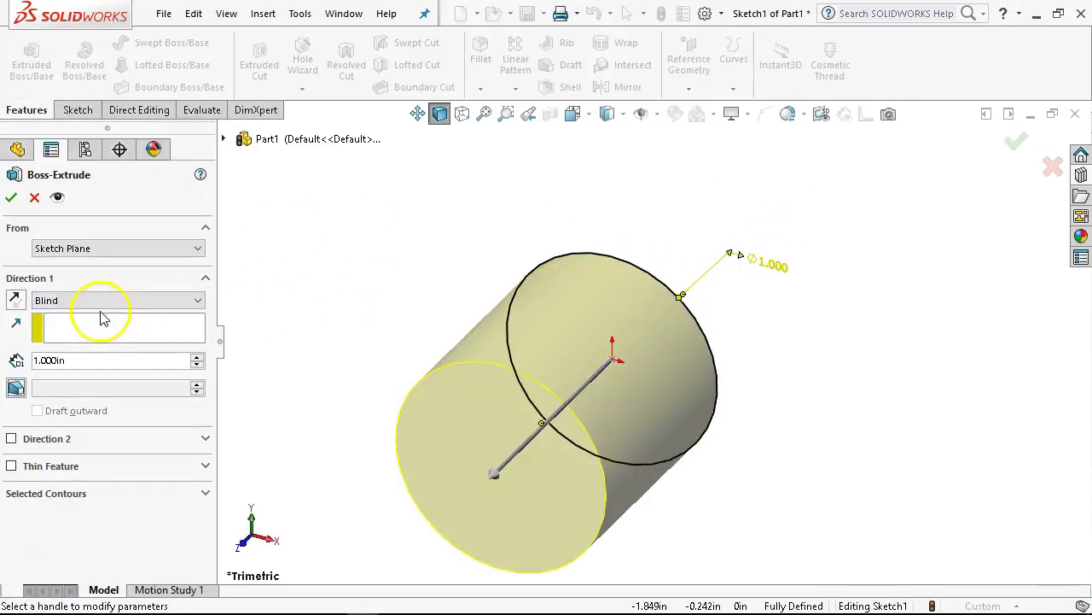
pyautogui.click(15, 299)
pyautogui.click(11, 197)
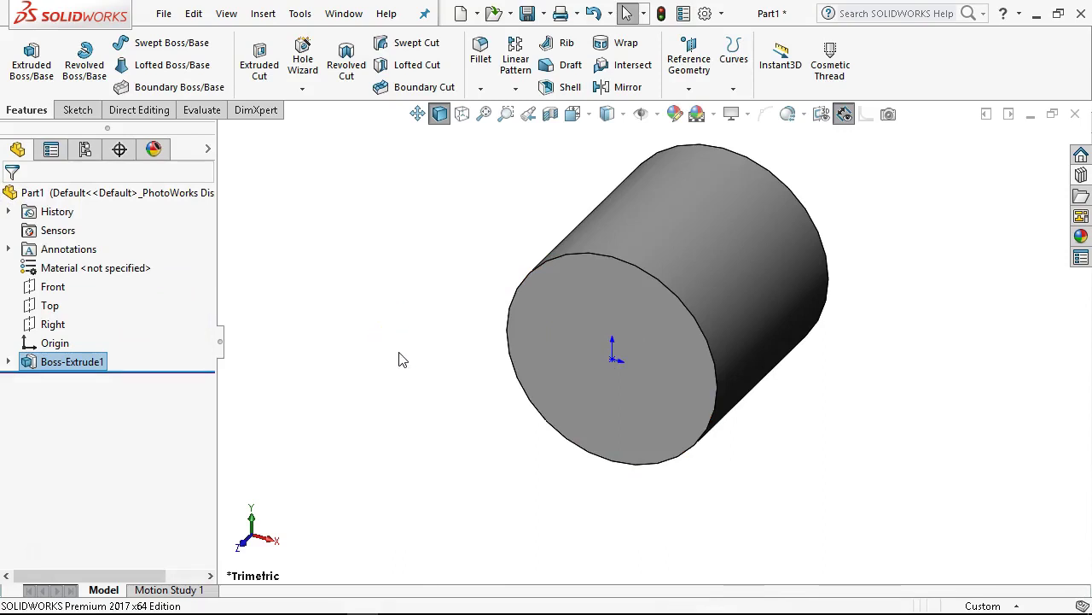
pyautogui.click(576, 380)
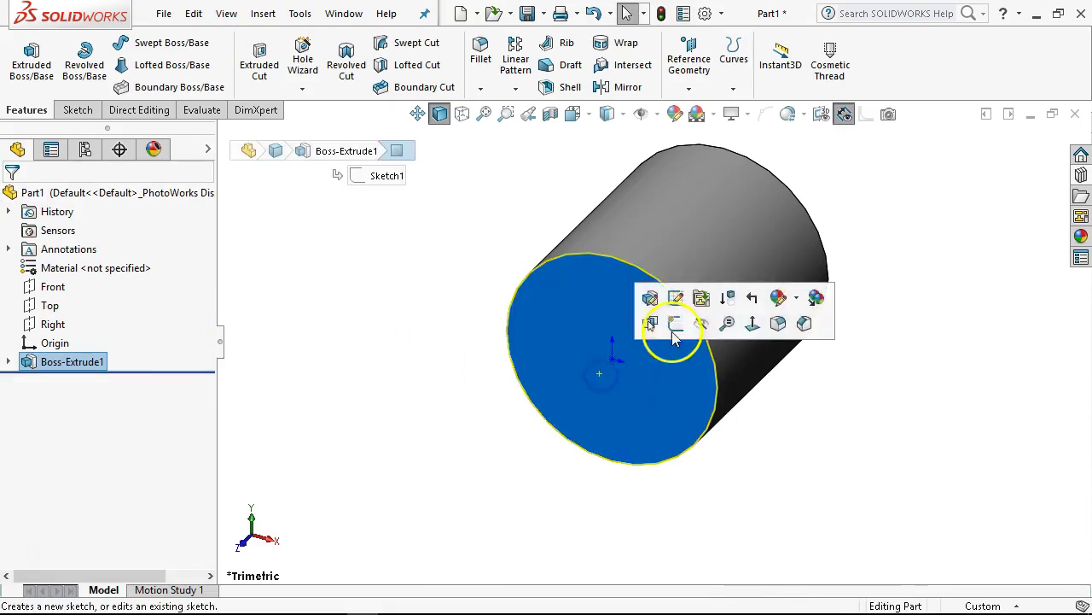
pyautogui.click(675, 329)
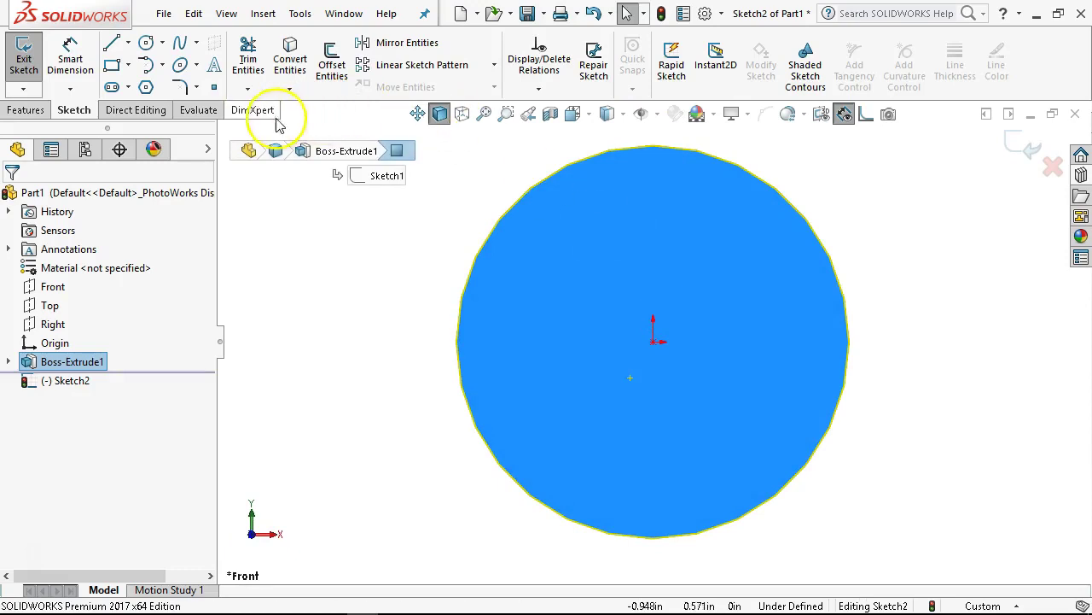
# - Place a sketch point on the origin
pyautogui.click(215, 88)
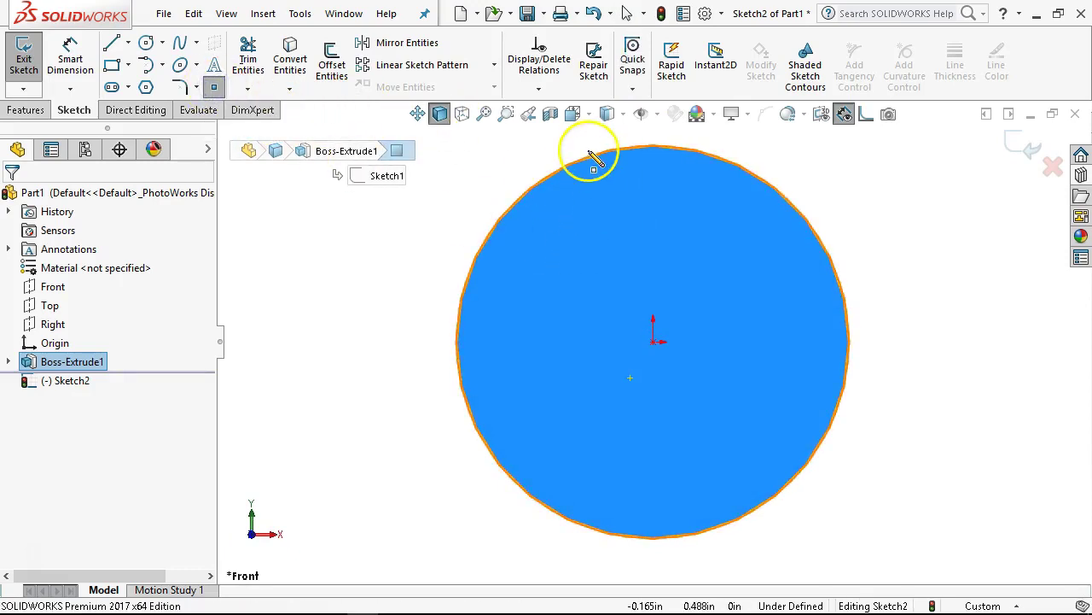
pyautogui.click(653, 342)
pyautogui.rightClick(728, 275)
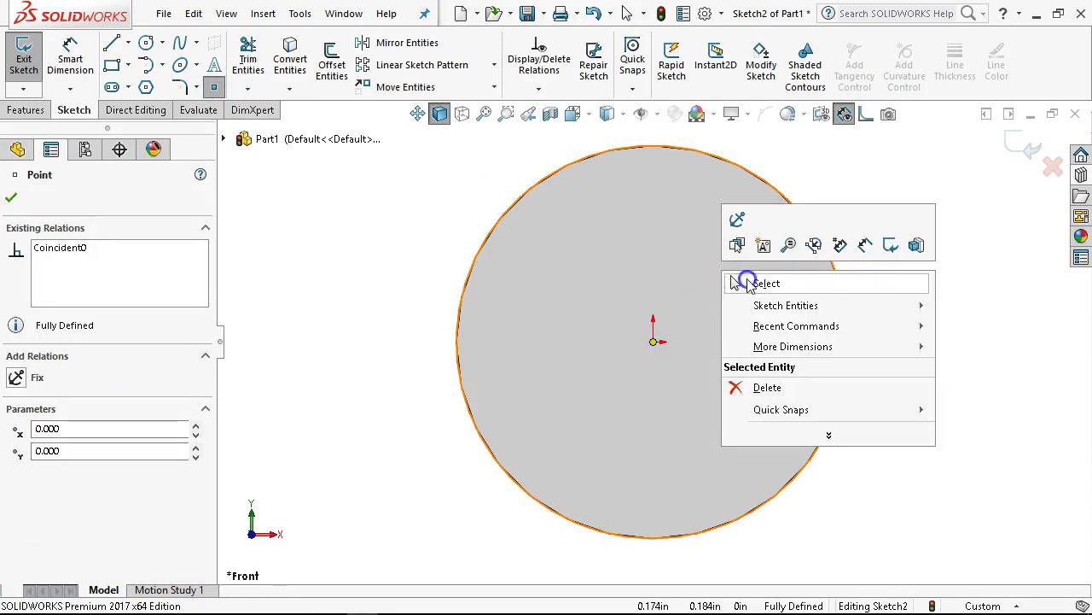
pyautogui.click(741, 282)
# - Draw a horizontal and a vertical centerline crossing near the origin
pyautogui.click(128, 44)
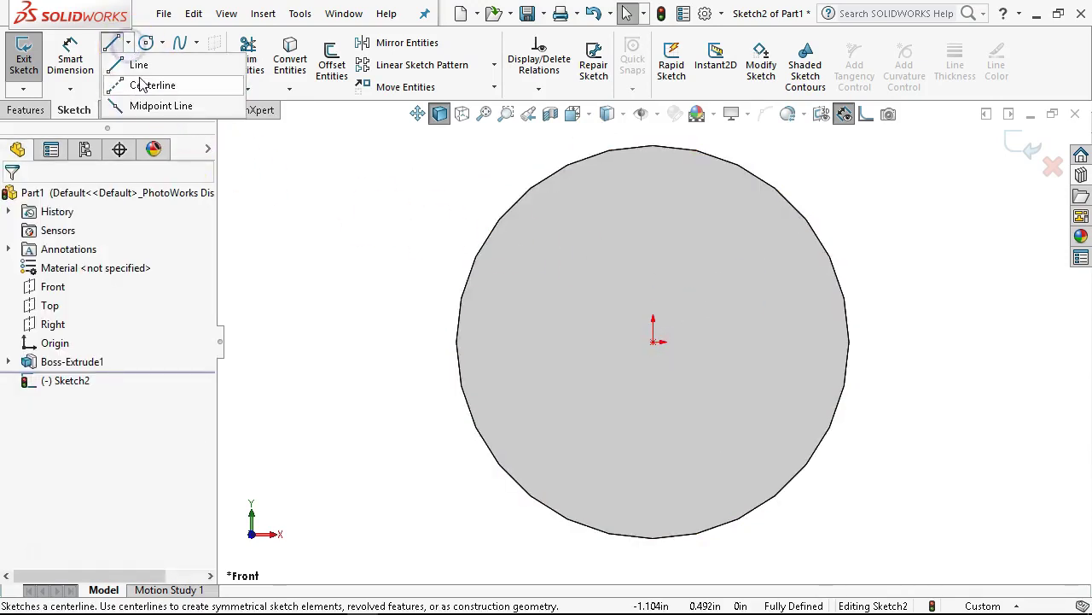
pyautogui.click(138, 82)
pyautogui.click(592, 358)
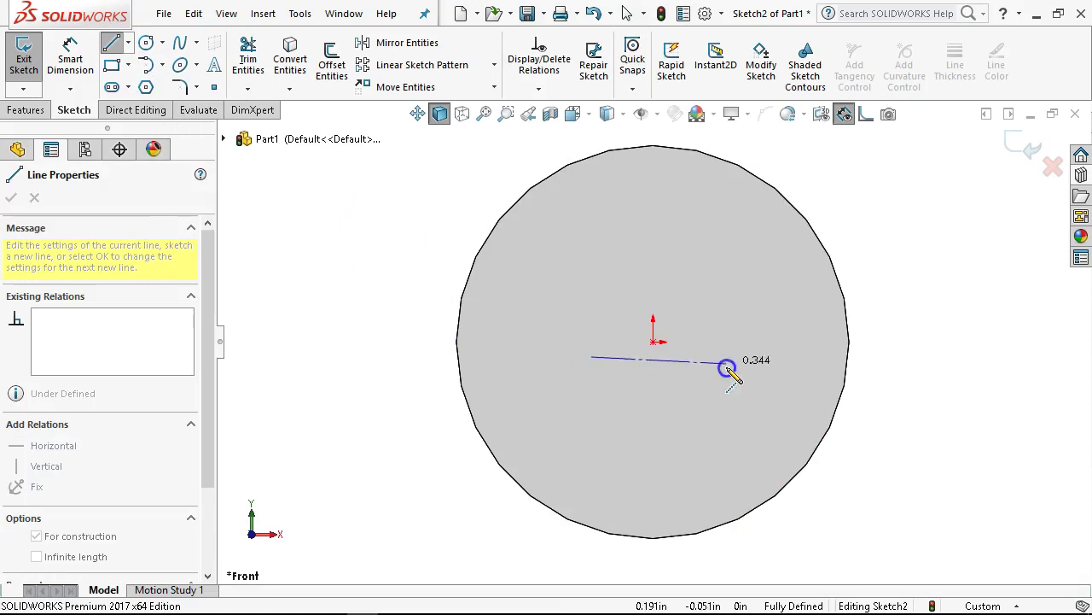
pyautogui.moveTo(727, 365); pyautogui.dragTo(728, 357)
pyautogui.moveTo(668, 280); pyautogui.dragTo(670, 410)
pyautogui.rightClick(675, 411)
pyautogui.click(705, 423)
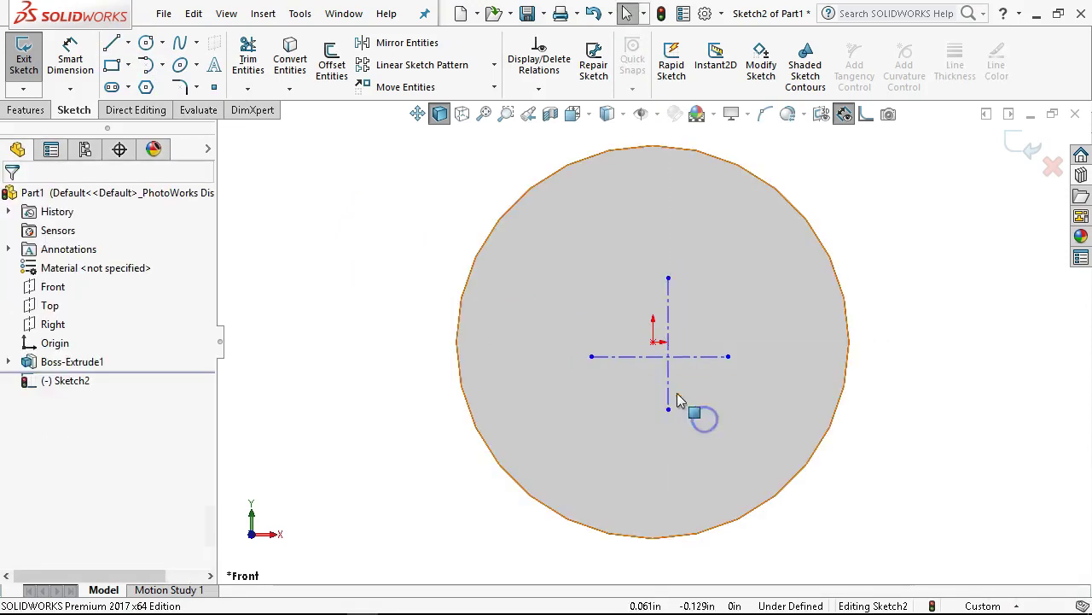
# - Relate the centerlines: horizontal through the vertical's midpoint, equal lengths, and centred on the origin point
pyautogui.rightClick(667, 375)
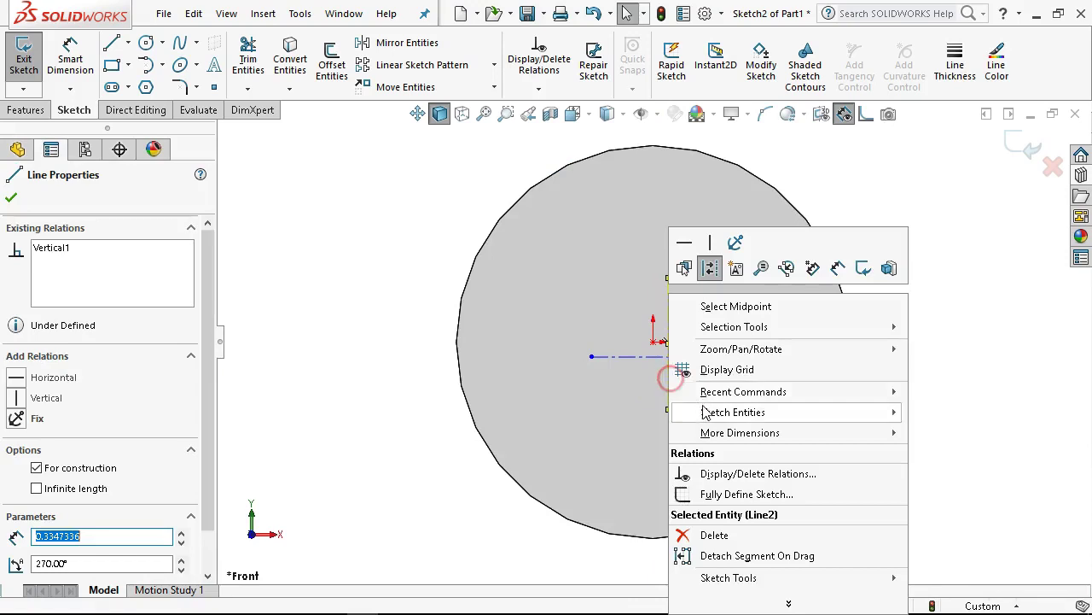
pyautogui.click(717, 307)
pyautogui.keyDown('ctrl'); pyautogui.click(687, 357); pyautogui.keyUp('ctrl')
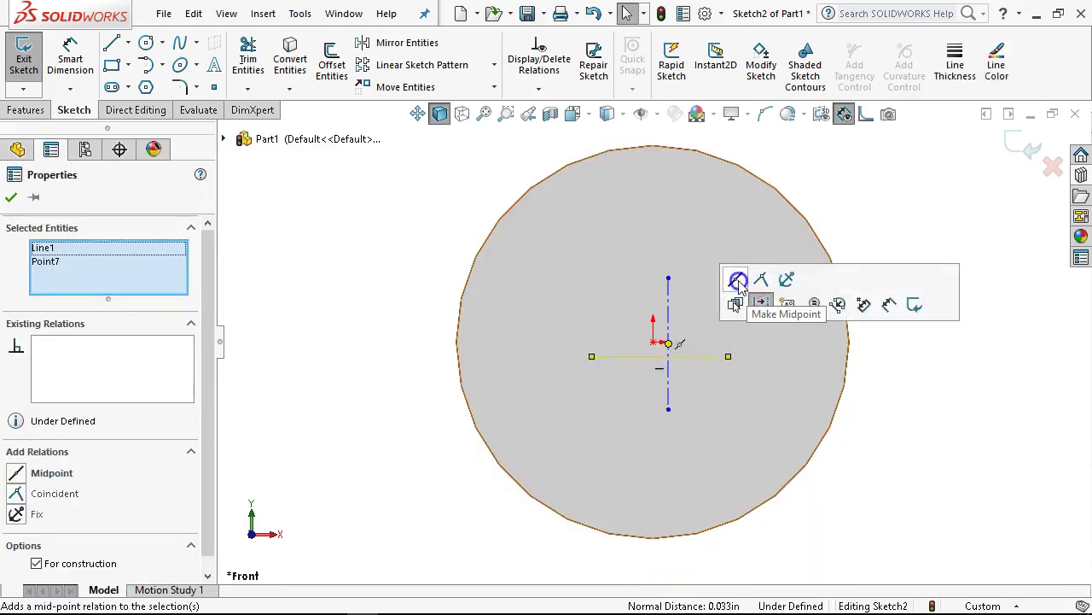
pyautogui.click(736, 279)
pyautogui.click(890, 393)
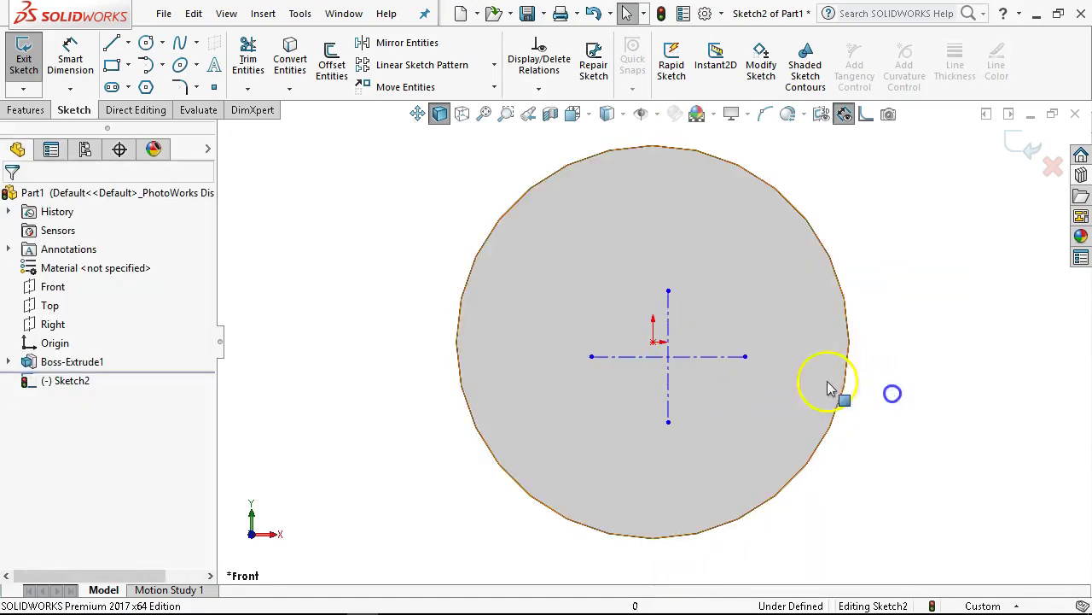
pyautogui.click(669, 314)
pyautogui.keyDown('ctrl'); pyautogui.click(698, 359); pyautogui.keyUp('ctrl')
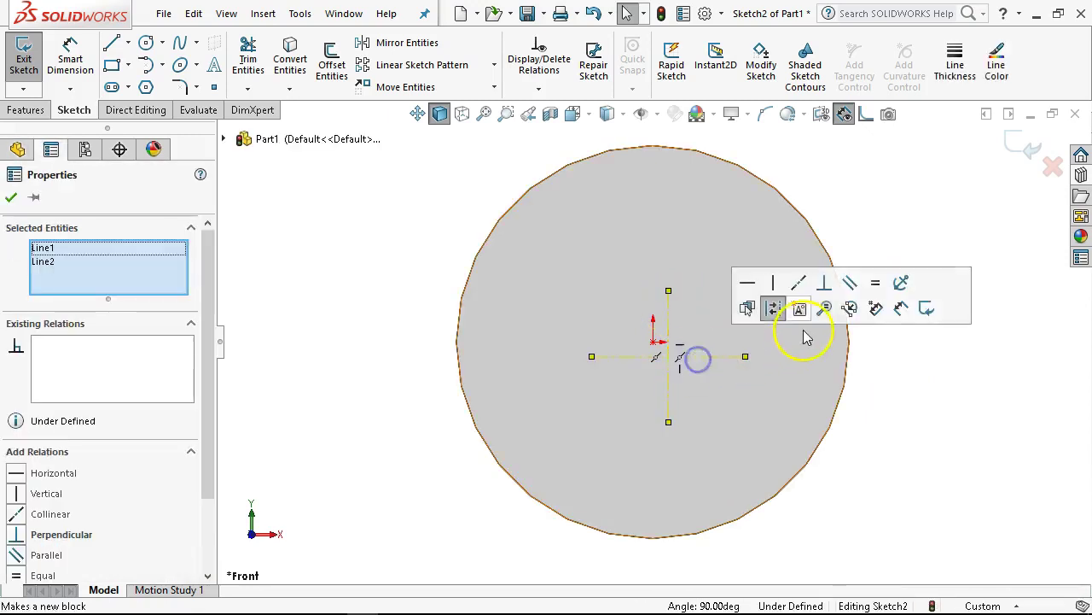
pyautogui.click(876, 282)
pyautogui.click(894, 418)
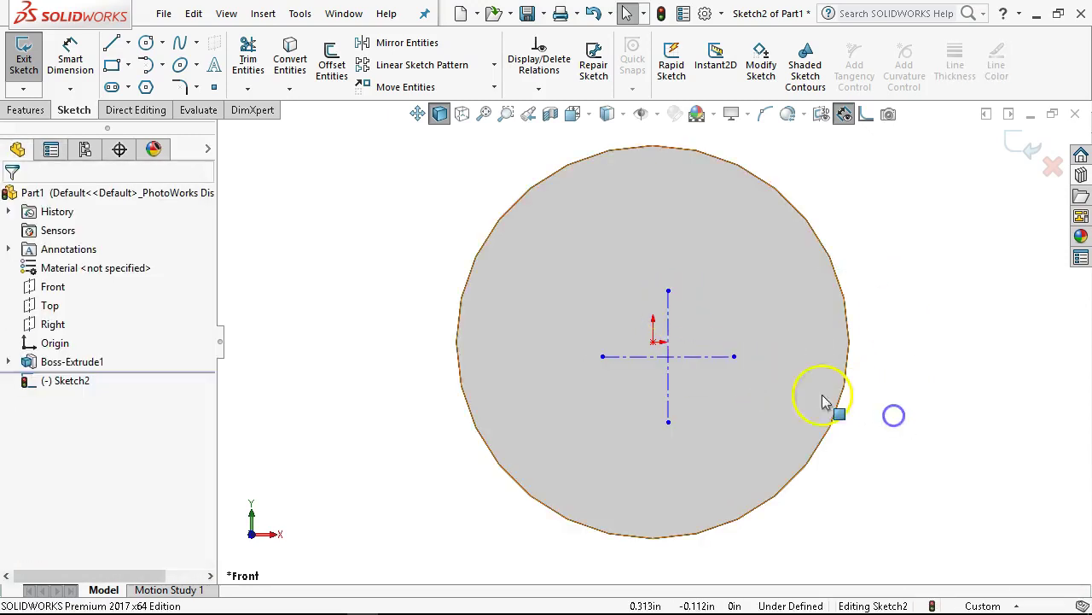
pyautogui.click(654, 342)
pyautogui.keyDown('ctrl'); pyautogui.click(683, 357); pyautogui.keyUp('ctrl')
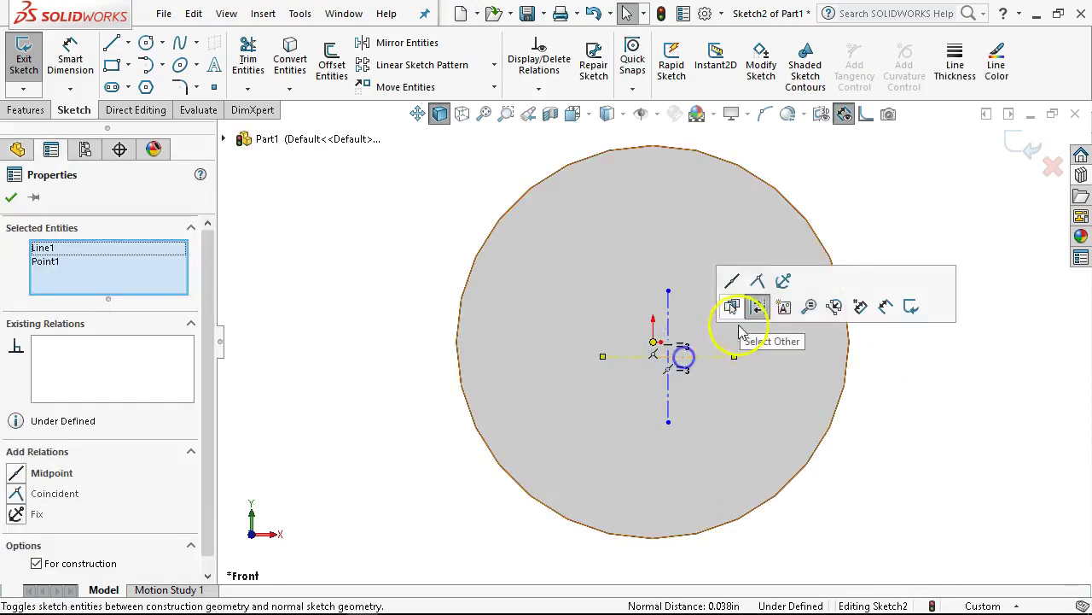
pyautogui.click(732, 284)
# - Dimension the vertical centerline to 0.250 in long
pyautogui.rightClick(869, 167)
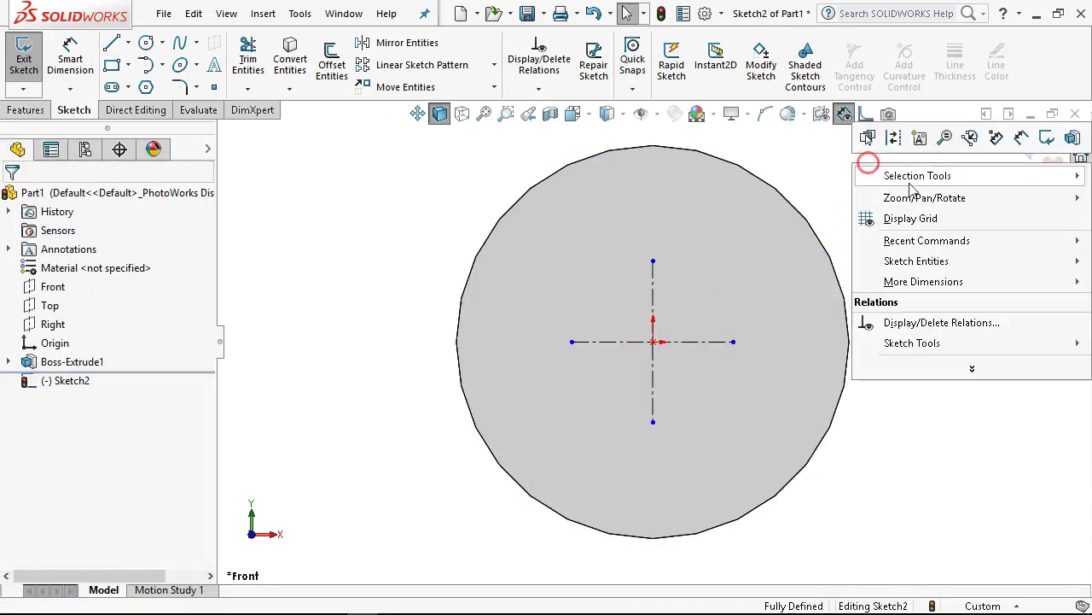
pyautogui.click(862, 136)
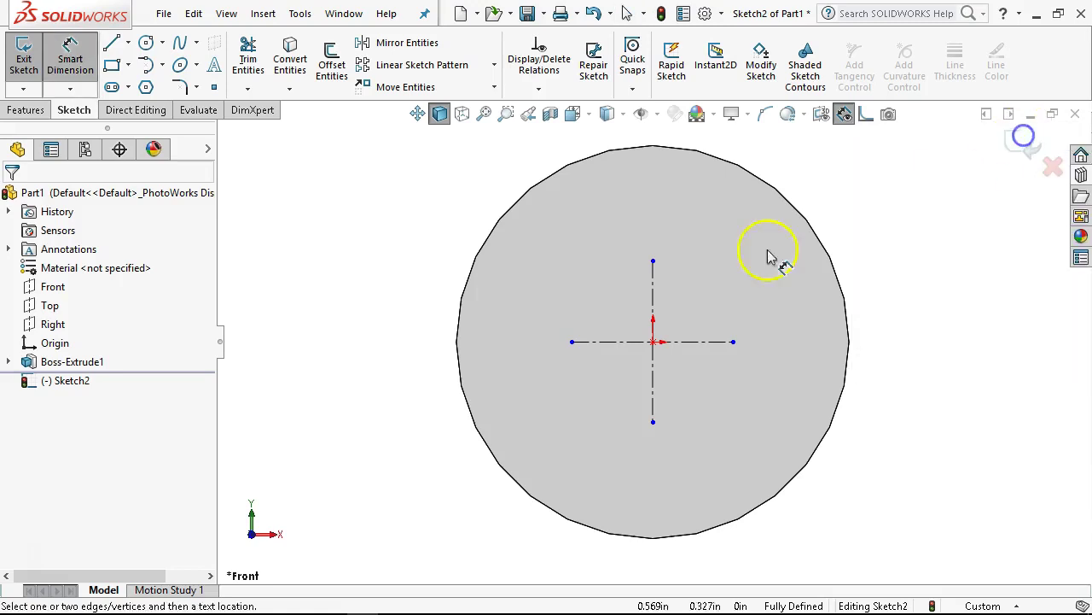
pyautogui.click(657, 303)
pyautogui.click(879, 329)
pyautogui.write('.')
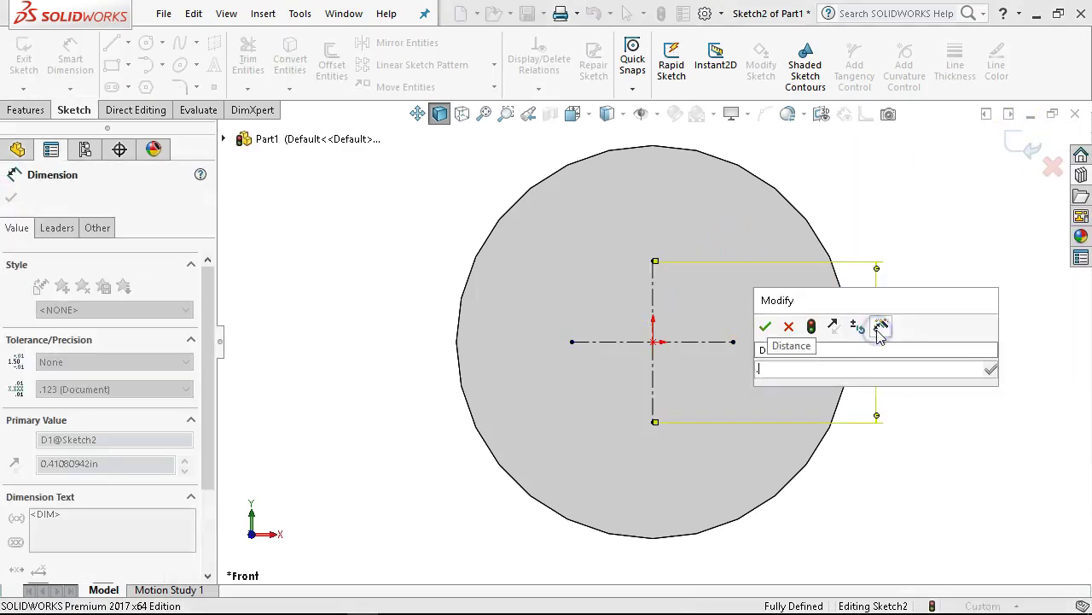
pyautogui.write('25')
pyautogui.press('Return')
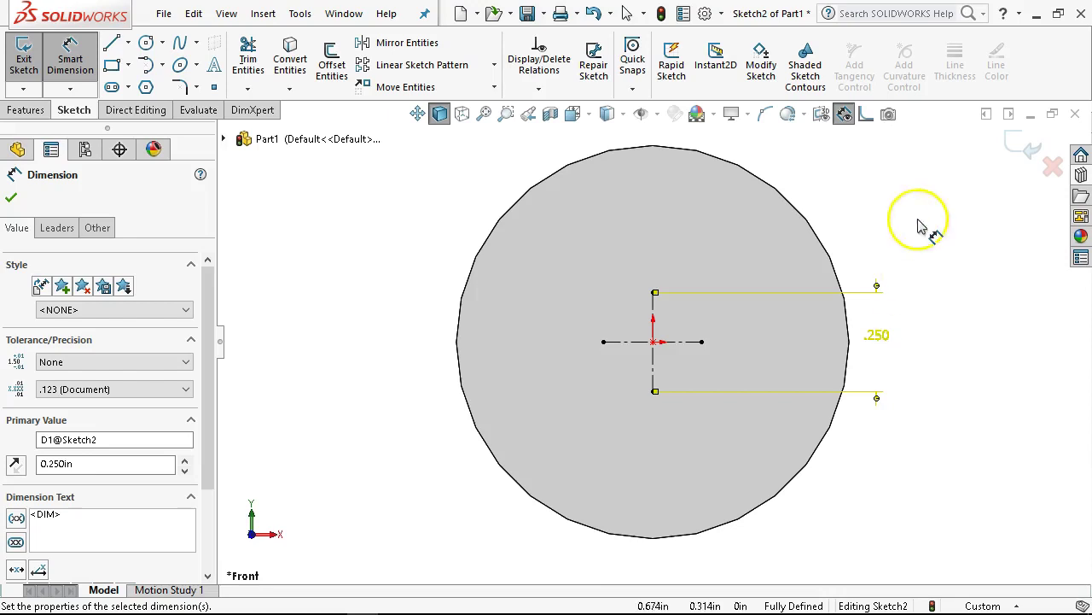
pyautogui.rightClick(918, 221)
pyautogui.click(898, 271)
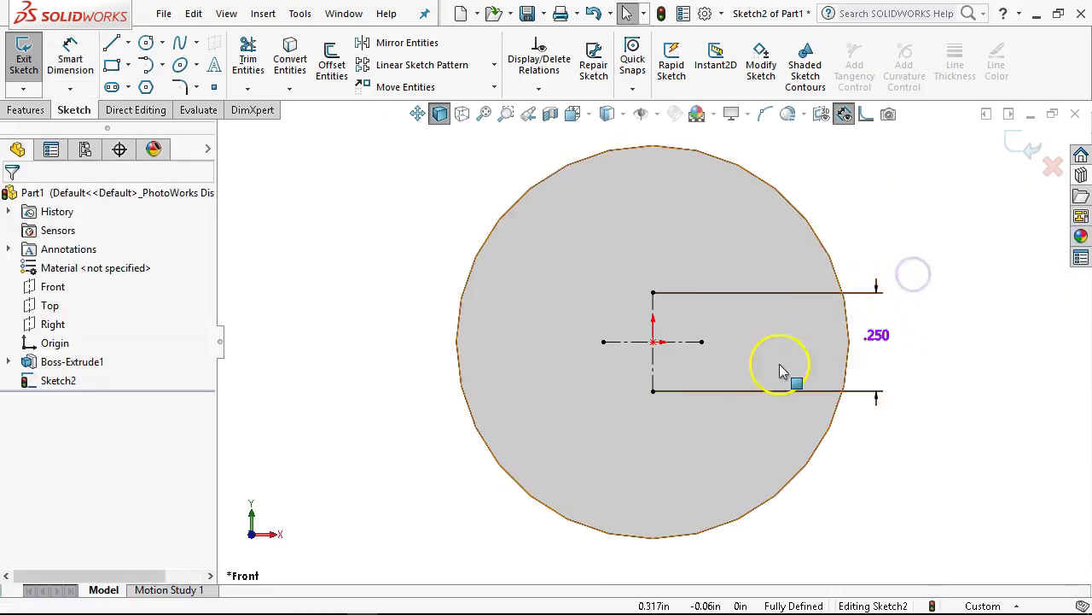
# - Exit the centerline sketch and rename Sketch2 to 'location' in the feature tree
pyautogui.moveTo(779, 373); pyautogui.dragTo(733, 384, button='middle')
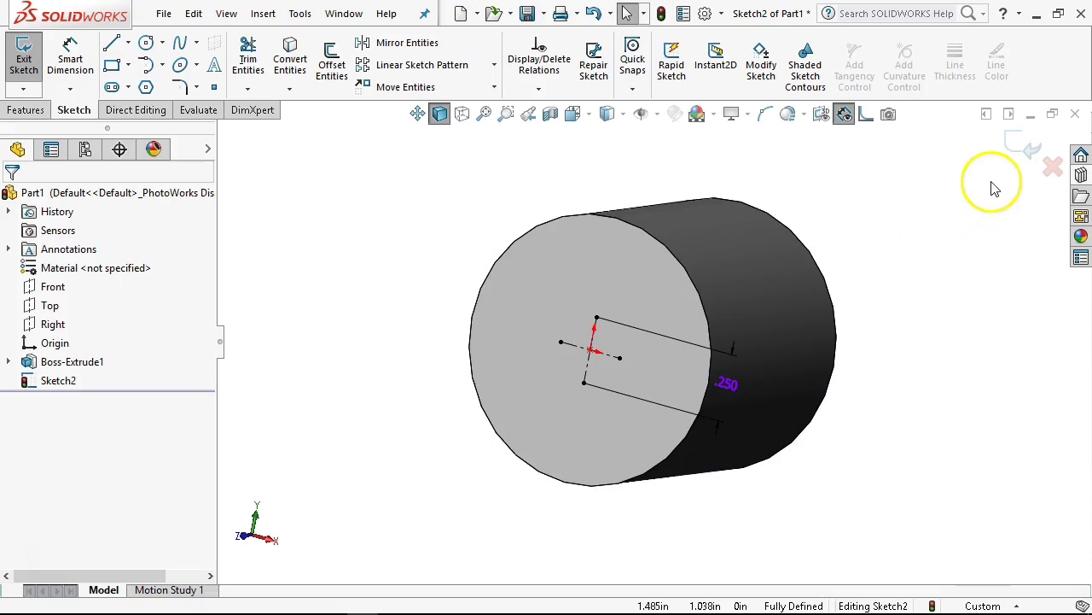
pyautogui.click(1025, 145)
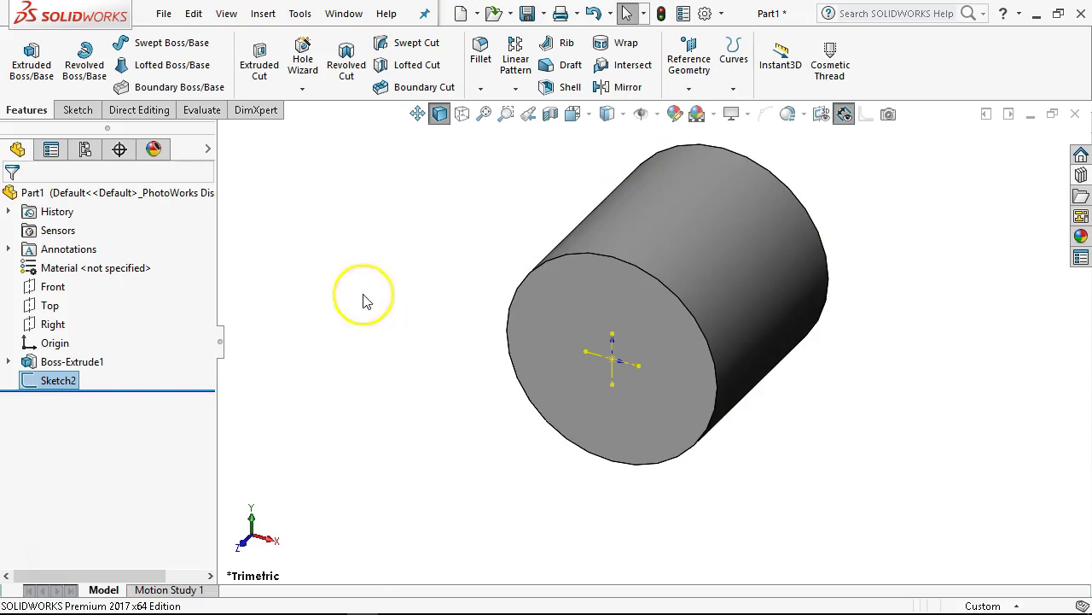
pyautogui.click(47, 384)
pyautogui.click(55, 383)
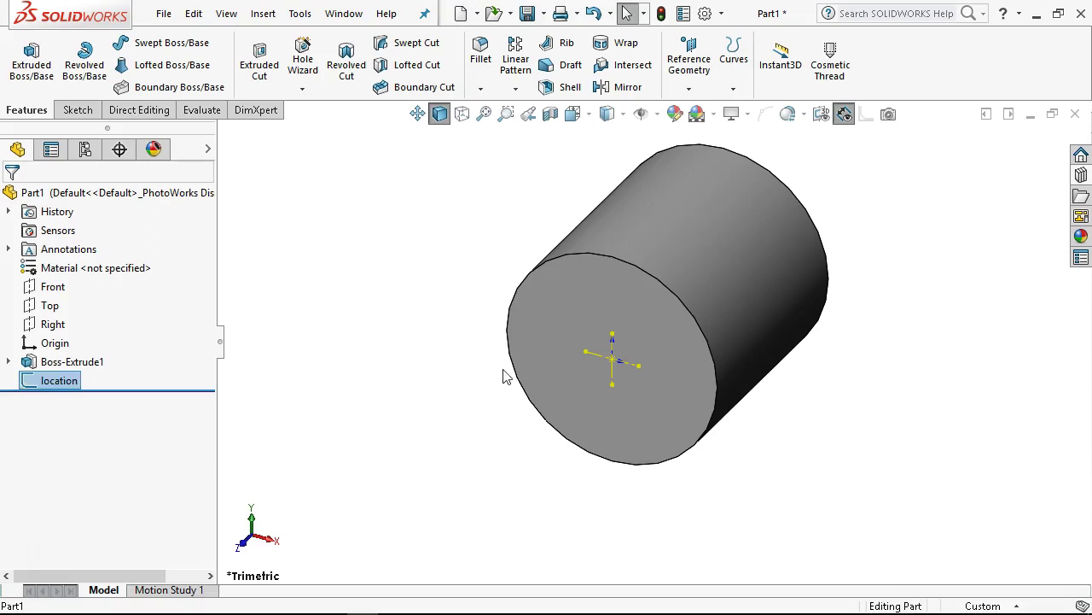
# - Create Plane1 through the origin, perpendicular to the location sketch line
pyautogui.click(615, 369)
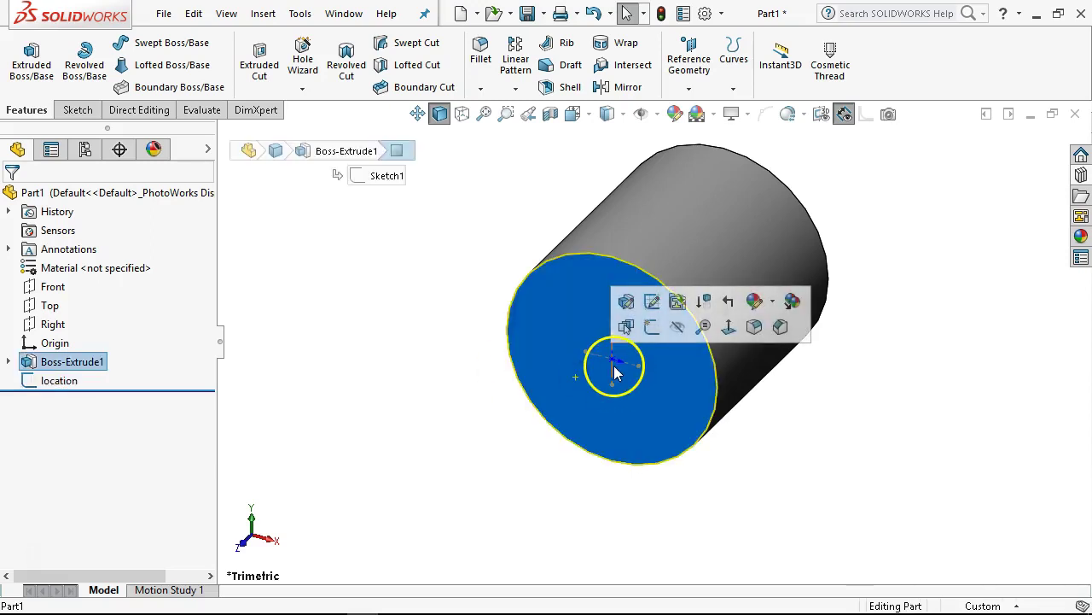
pyautogui.click(612, 362)
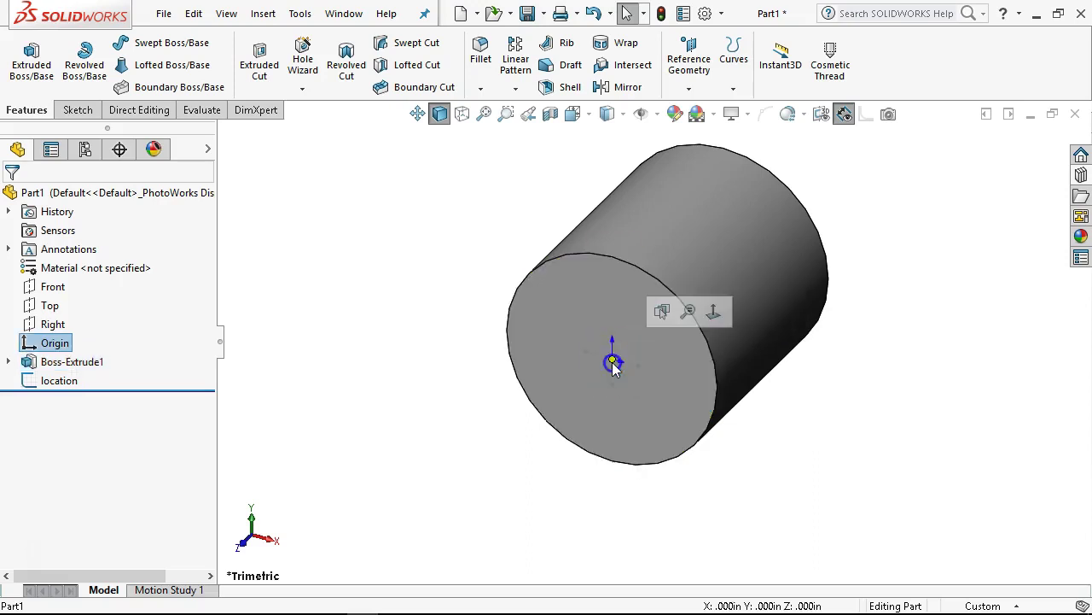
pyautogui.click(611, 381)
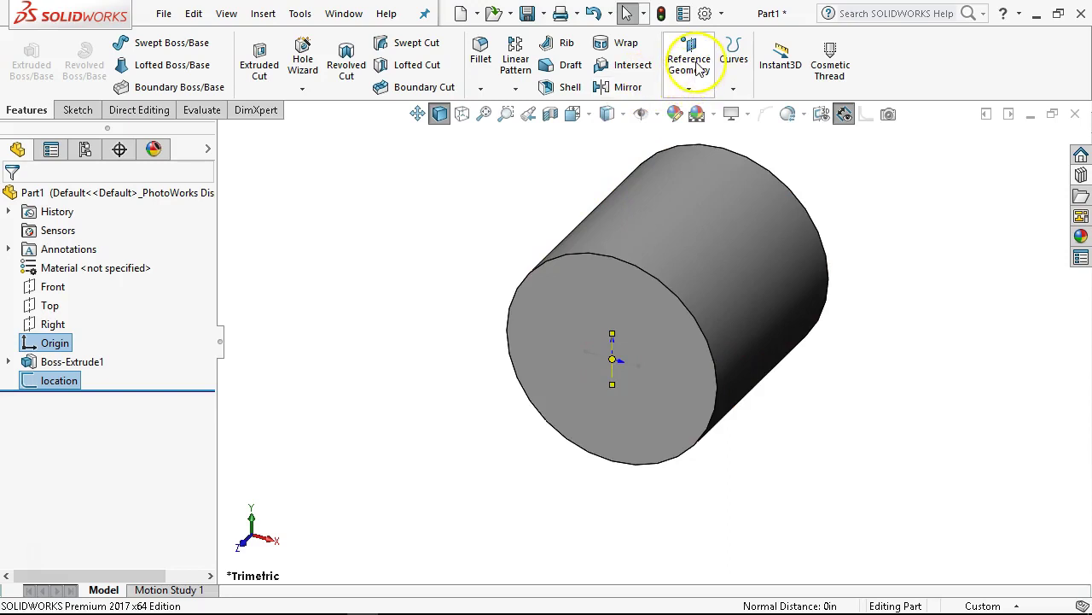
pyautogui.click(689, 92)
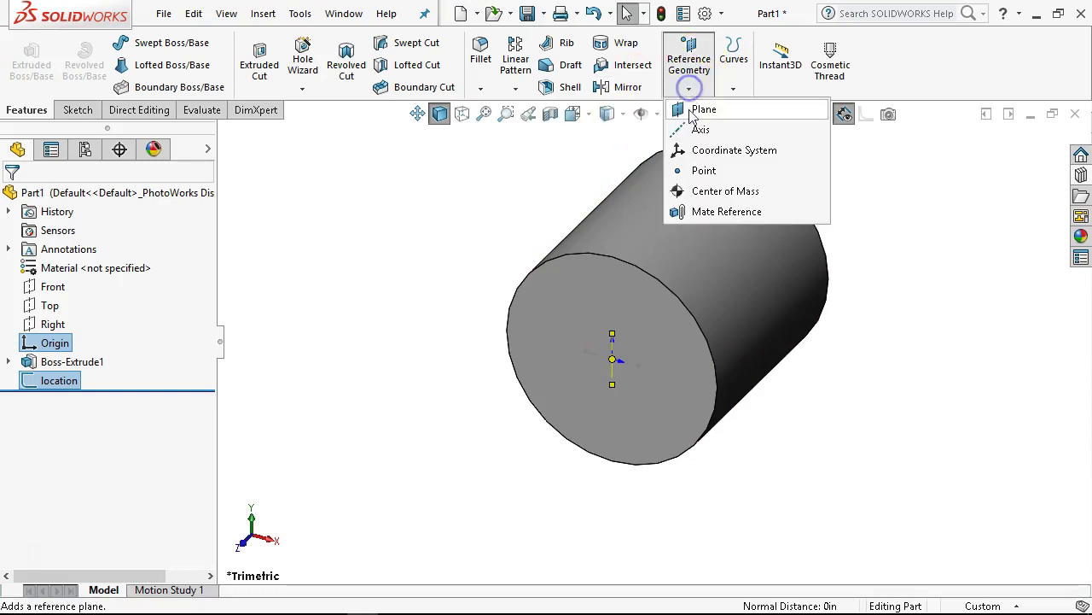
pyautogui.click(695, 109)
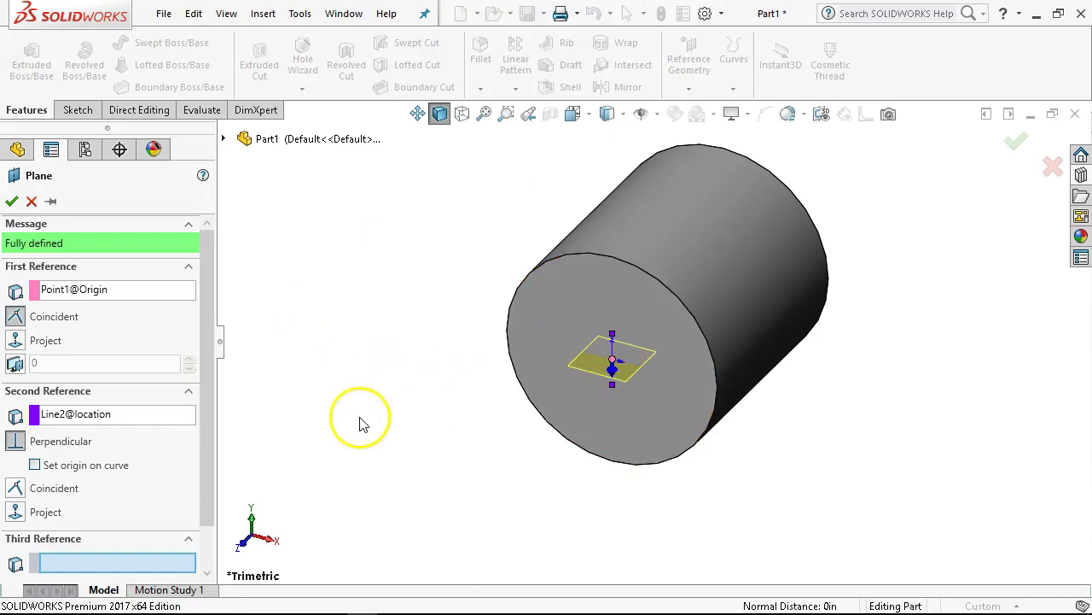
pyautogui.click(12, 201)
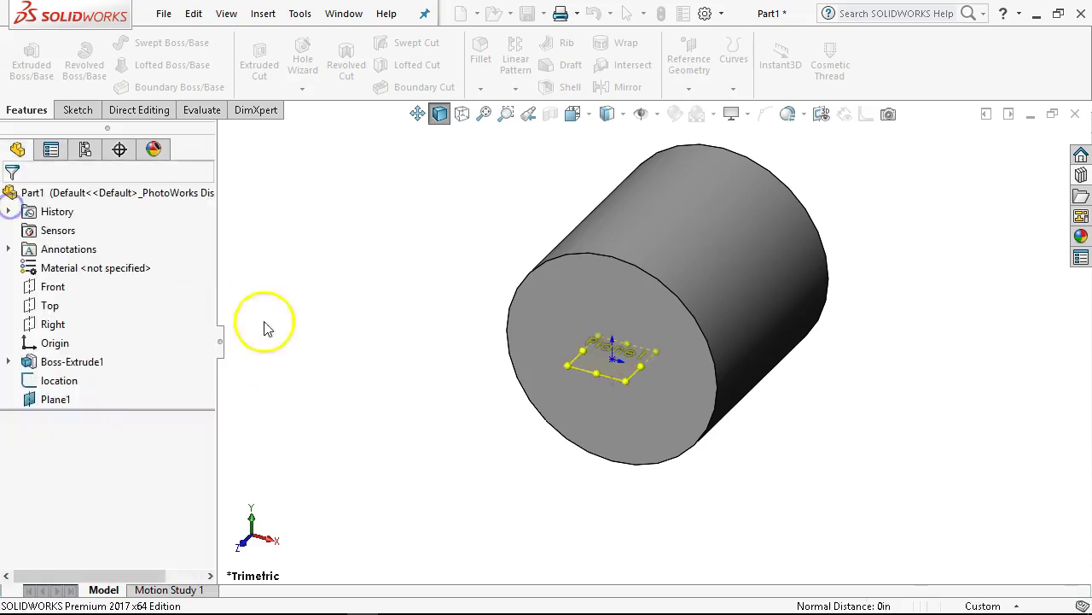
# - Start Sketch3 on Plane1 and draw a vertical centerline across the face
pyautogui.rightClick(66, 399)
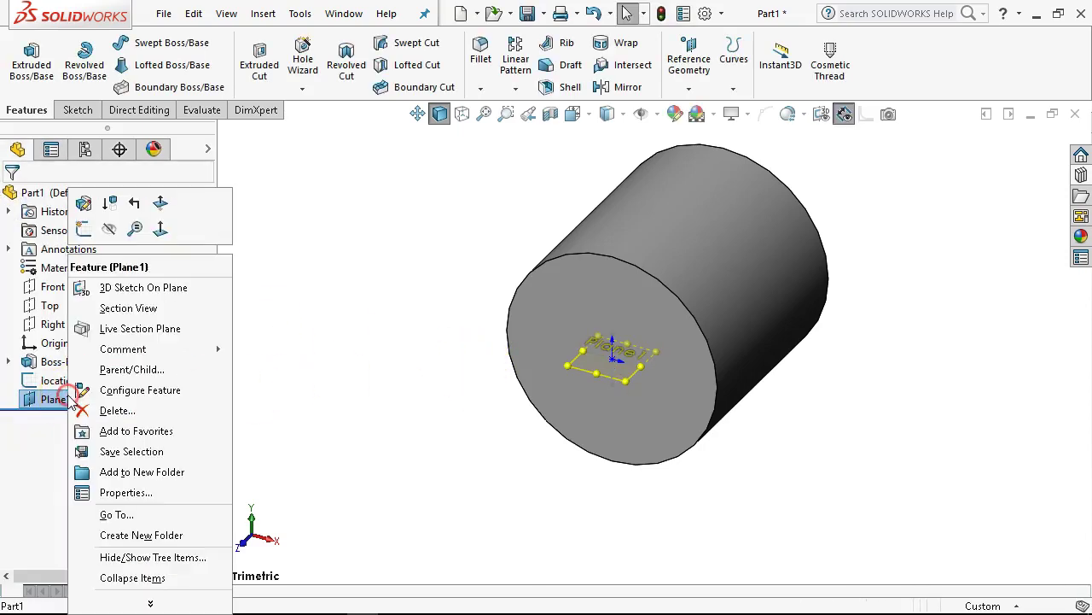
pyautogui.click(79, 230)
pyautogui.scroll(-2, 689, 519)
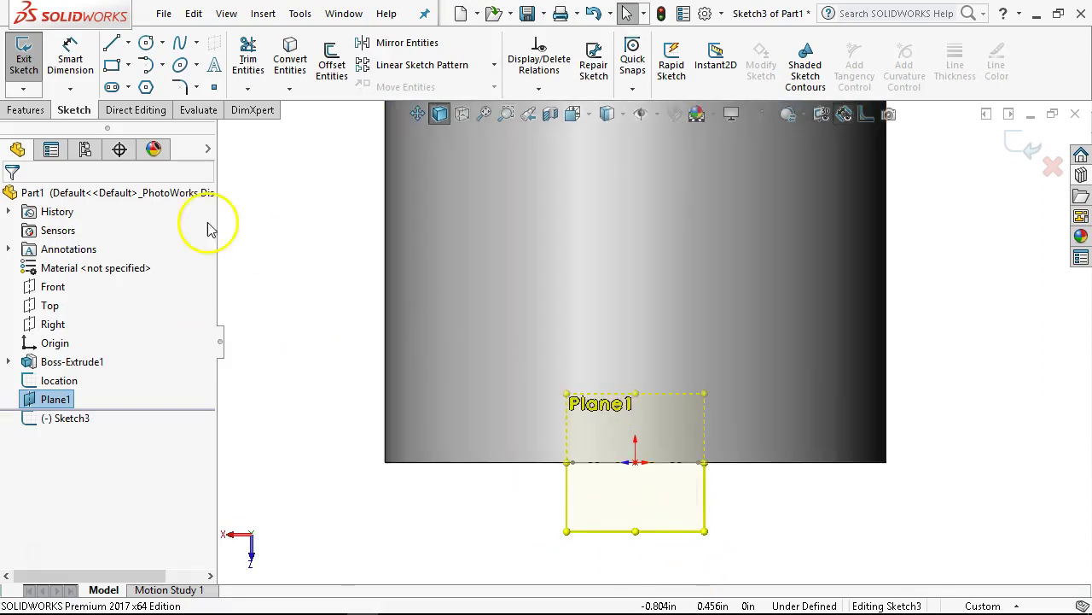
pyautogui.click(128, 43)
pyautogui.click(145, 82)
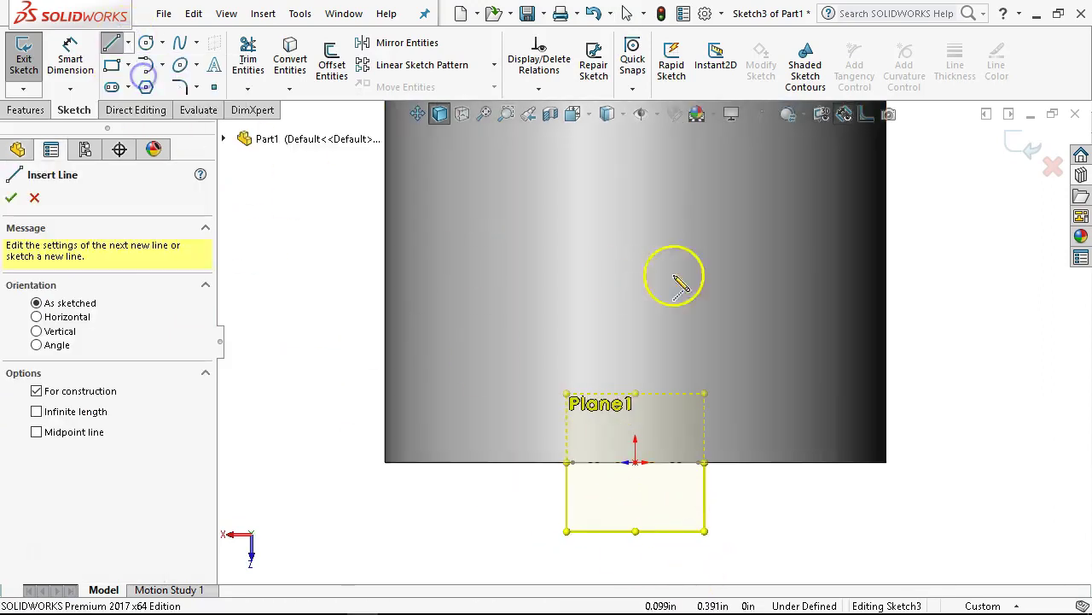
pyautogui.moveTo(747, 249); pyautogui.dragTo(746, 531)
pyautogui.rightClick(802, 525)
pyautogui.click(843, 451)
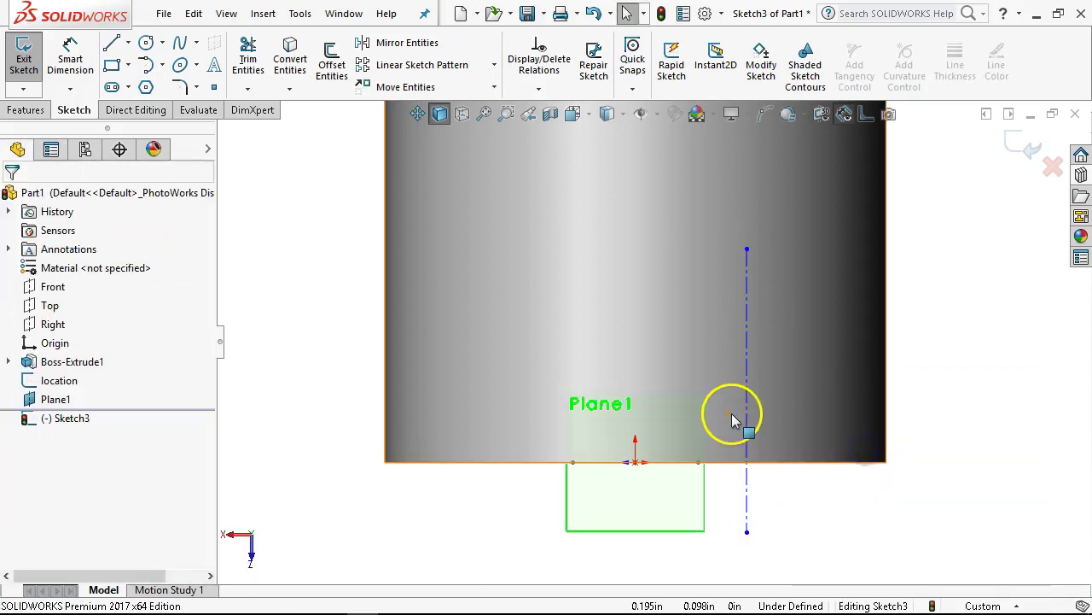
# - Make the centerline's midpoint coincident with the origin to fully define the sketch
pyautogui.rightClick(744, 416)
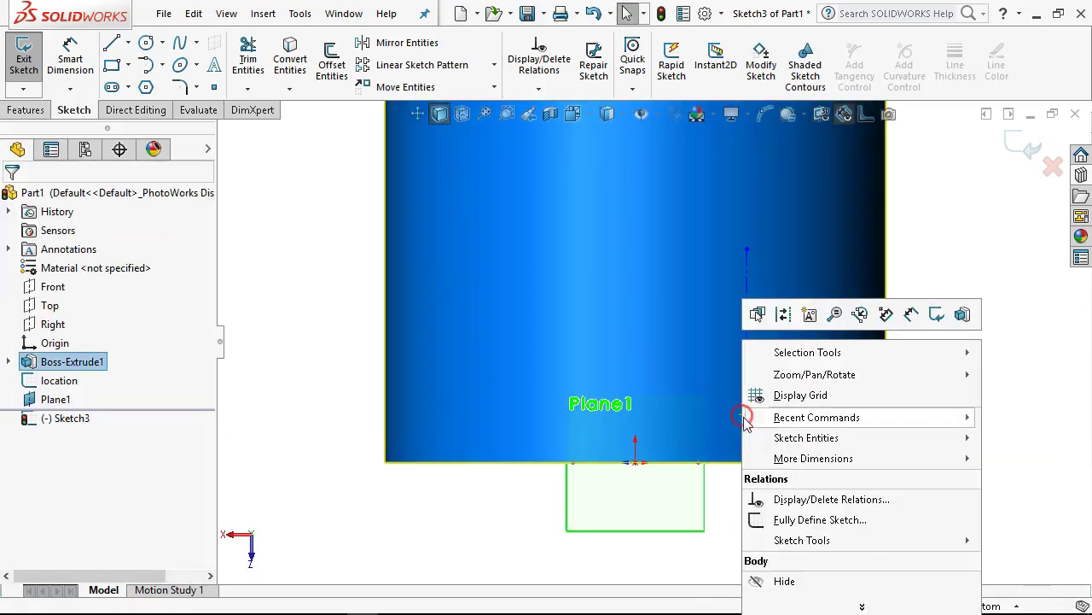
pyautogui.press('Escape')
pyautogui.rightClick(747, 289)
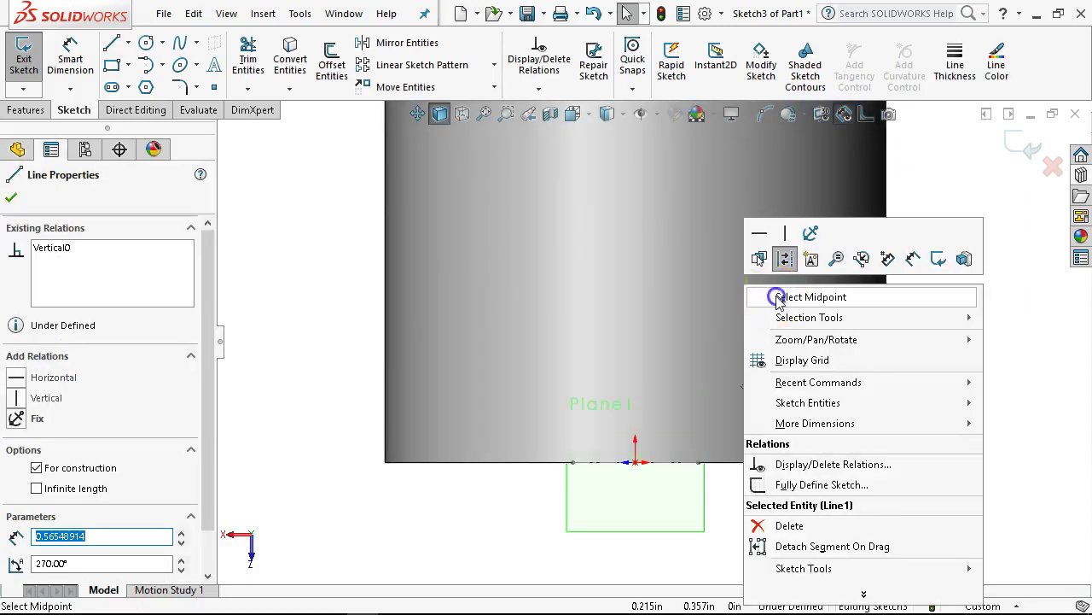
pyautogui.click(778, 296)
pyautogui.keyDown('ctrl'); pyautogui.click(635, 461); pyautogui.keyUp('ctrl')
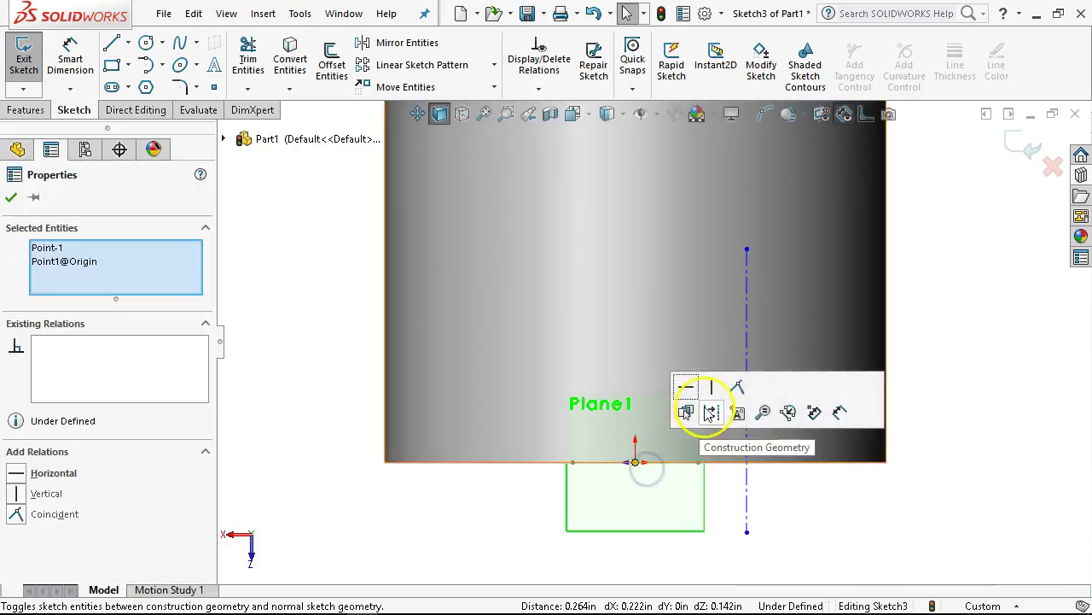
pyautogui.click(738, 389)
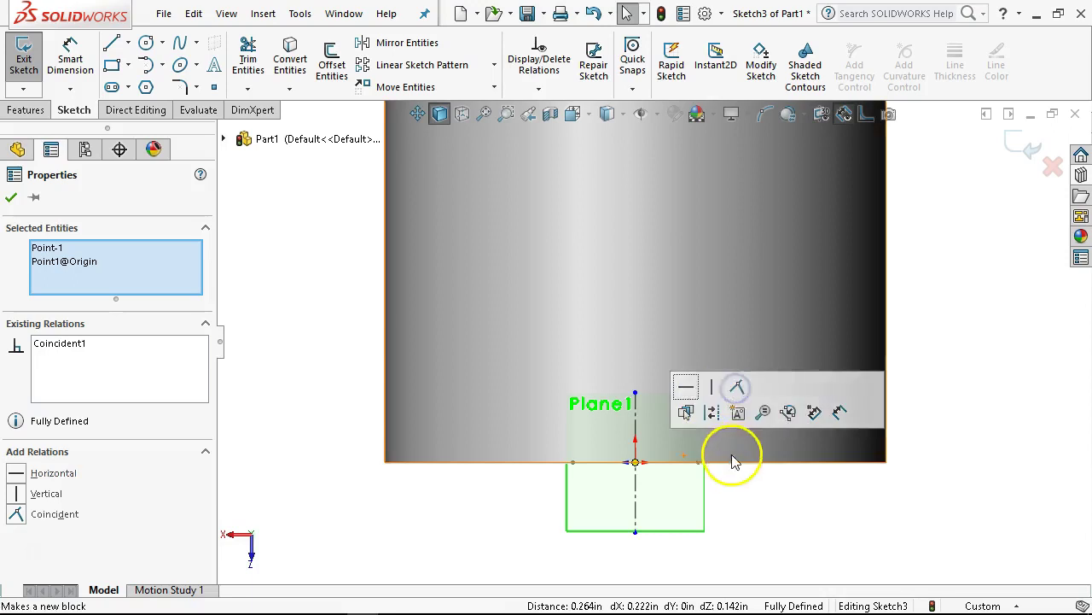
pyautogui.click(635, 273)
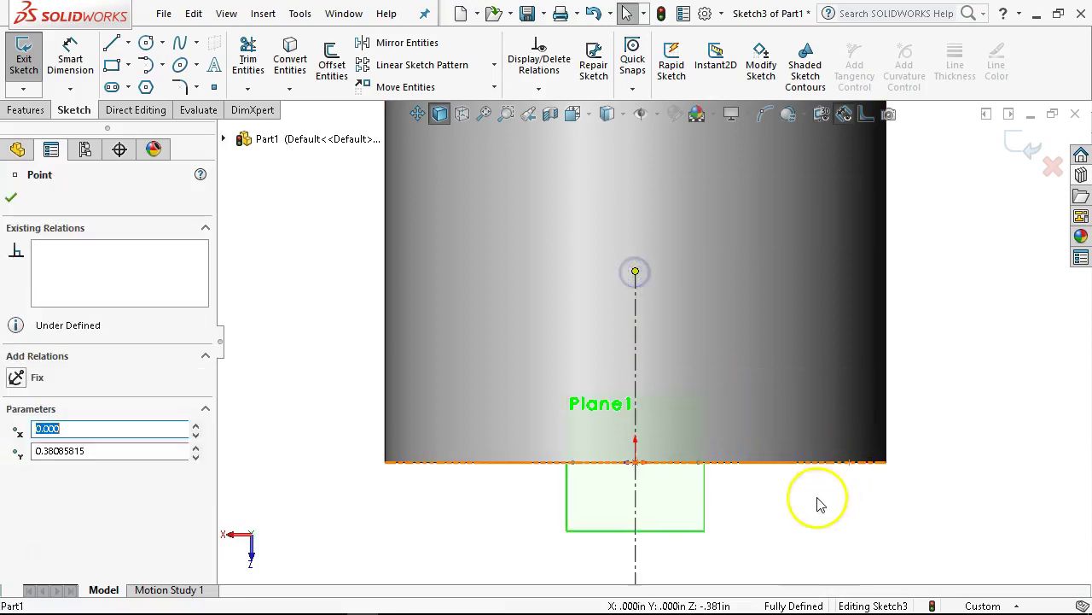
pyautogui.click(763, 480)
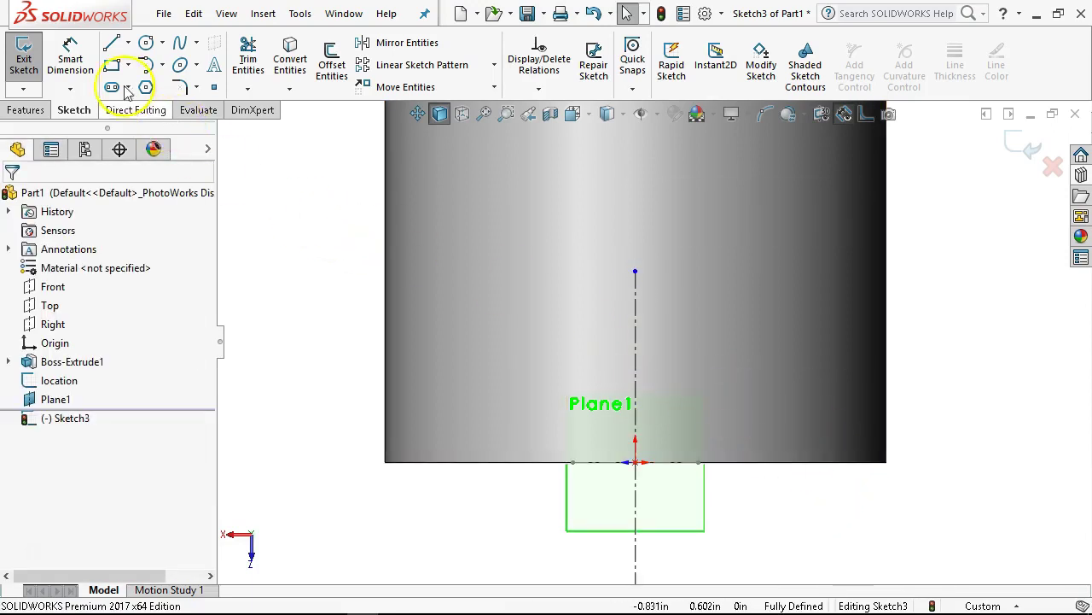
# - Draw the closed drill-point profile of line segments starting on the centerline
pyautogui.click(111, 43)
pyautogui.click(635, 461)
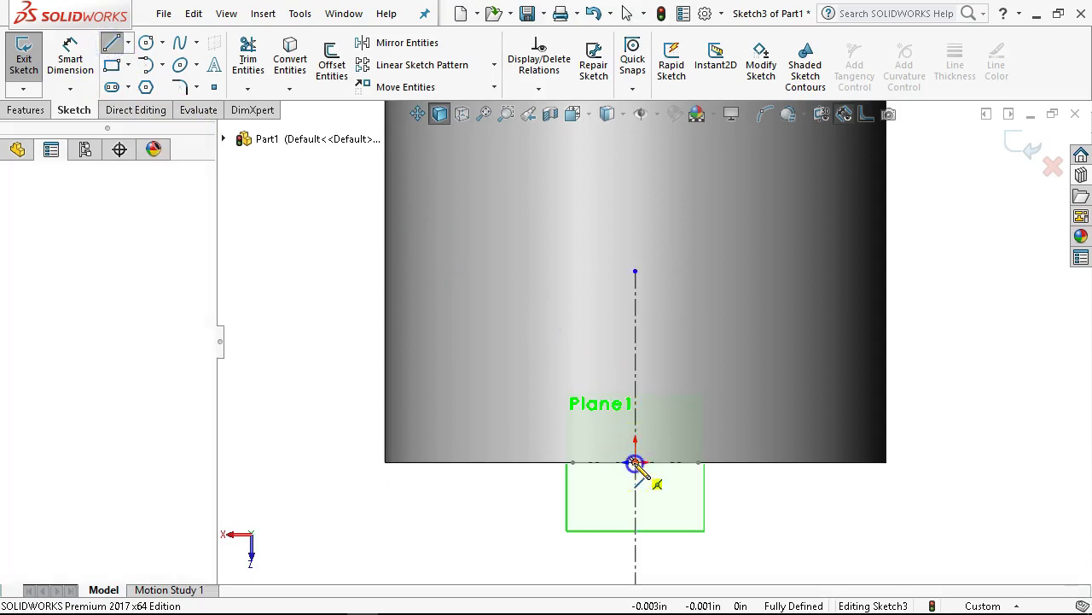
pyautogui.click(638, 363)
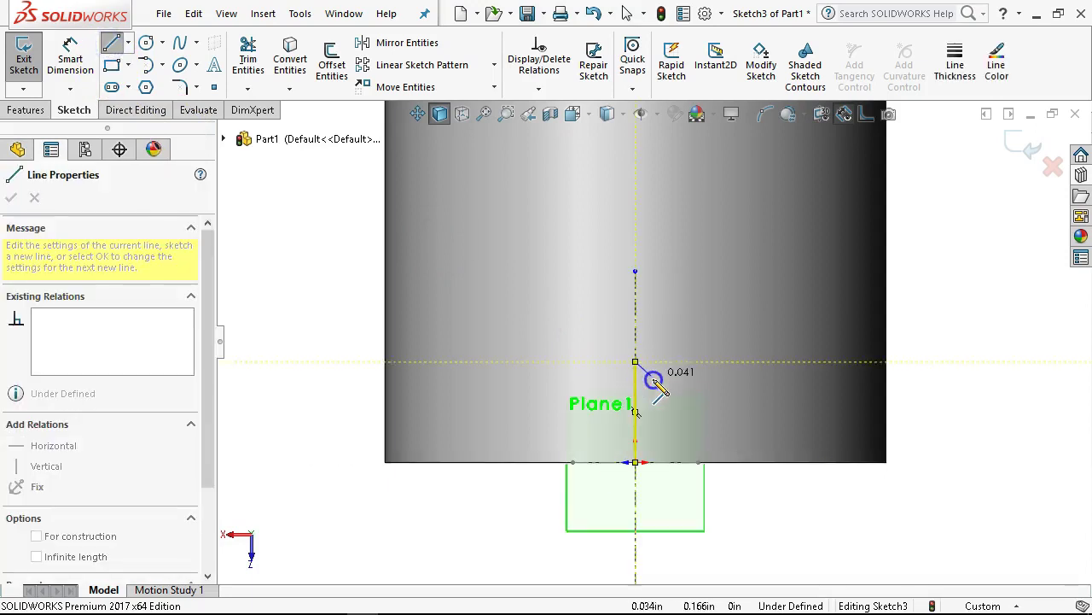
pyautogui.click(658, 383)
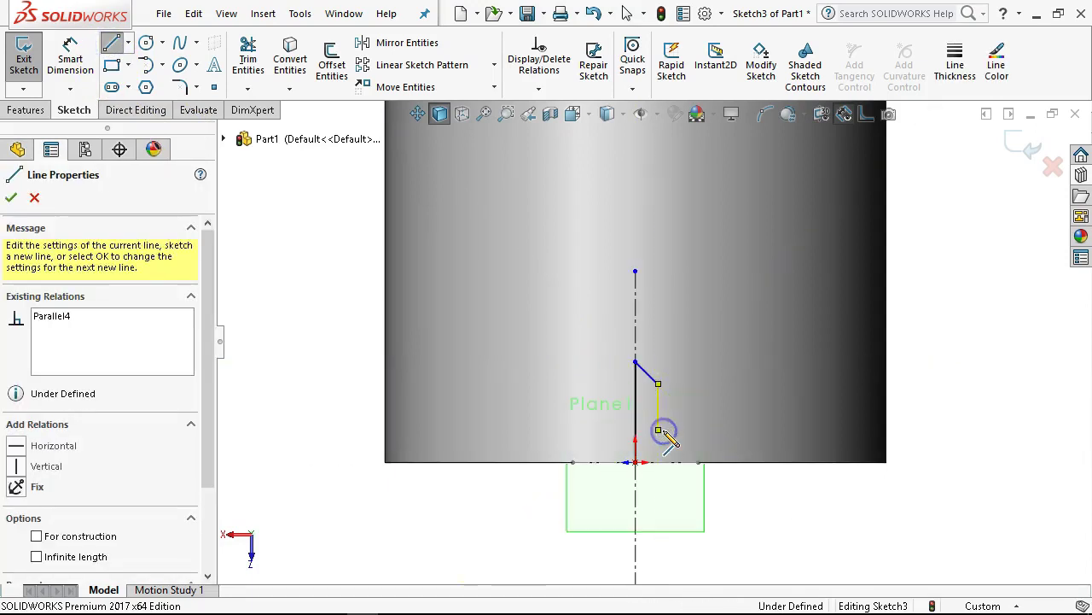
pyautogui.click(658, 429)
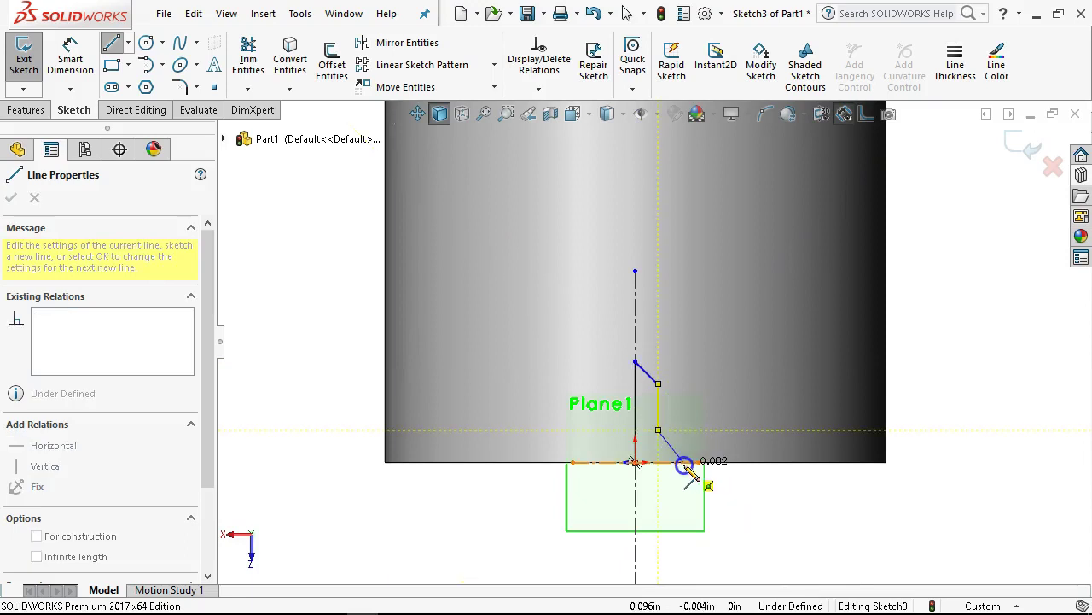
pyautogui.click(683, 462)
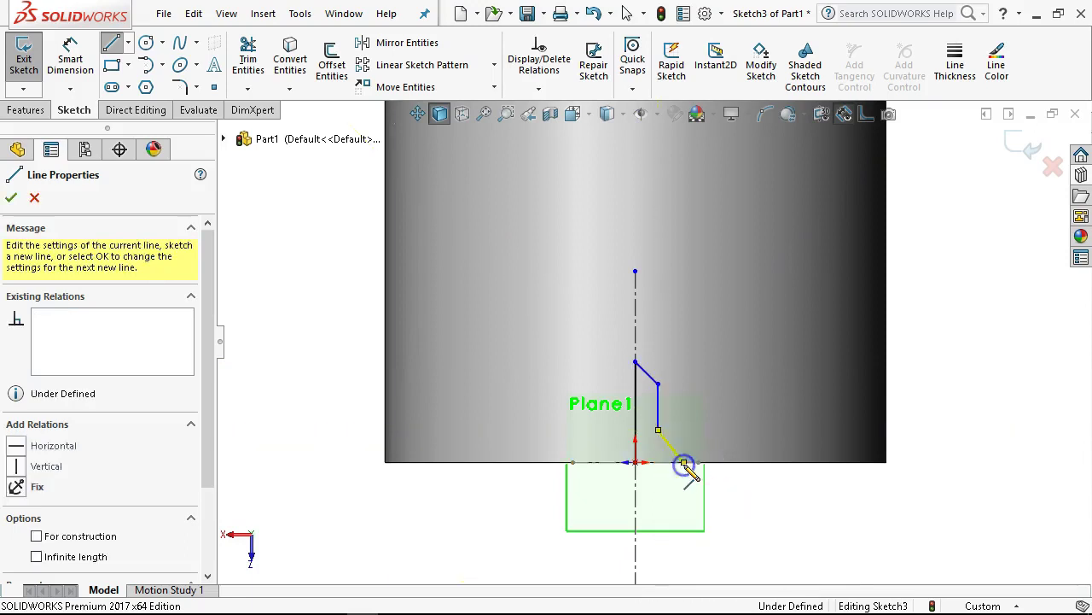
pyautogui.click(635, 462)
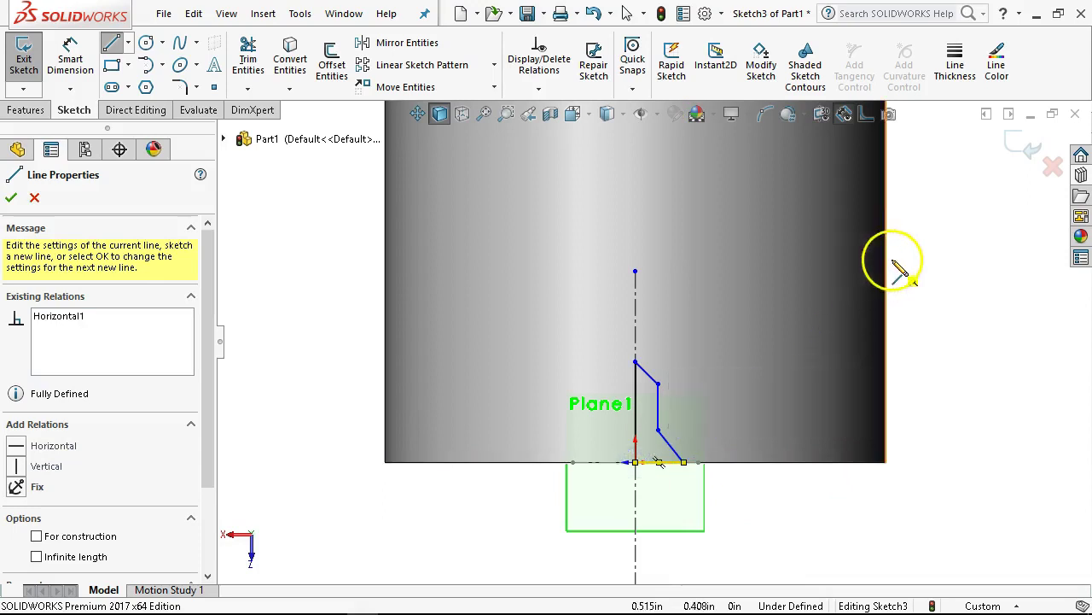
pyautogui.rightClick(897, 266)
# - Dimension the profile's slanted lines at 59° and 30° from the centerline
pyautogui.click(1023, 245)
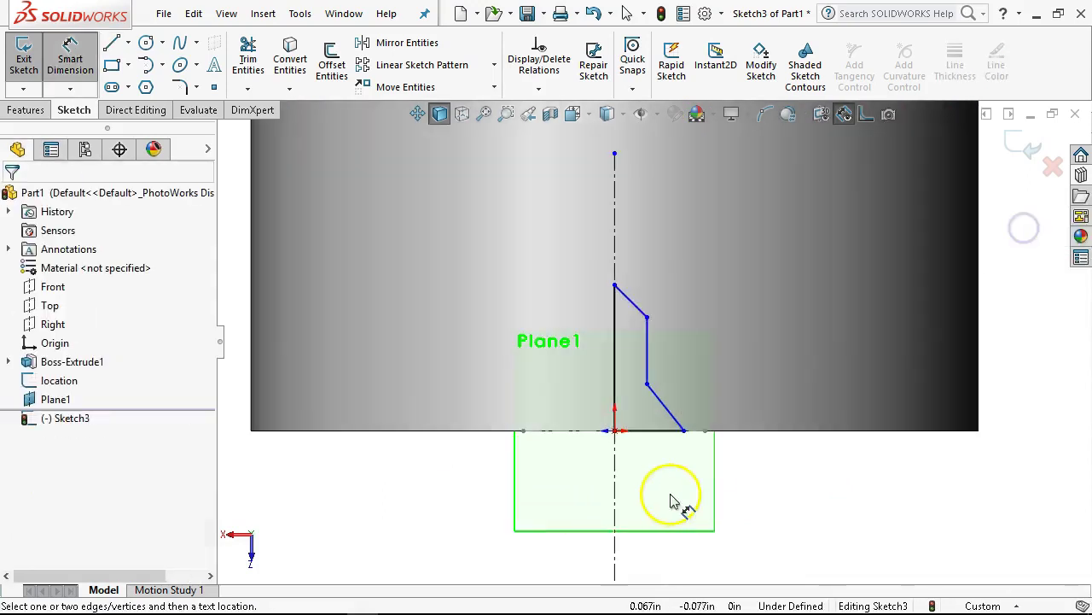
pyautogui.click(618, 282)
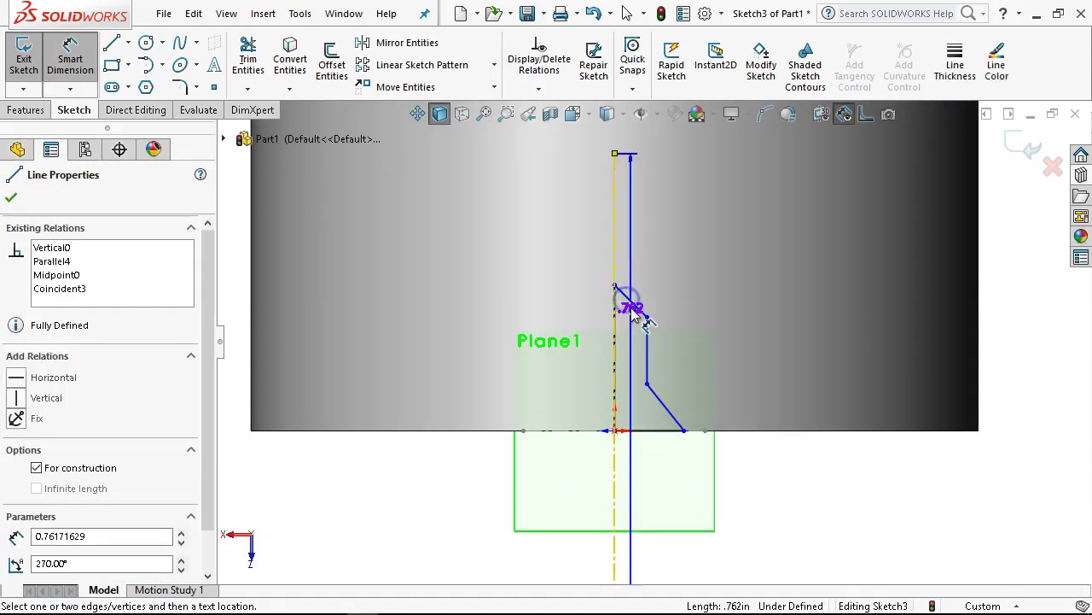
pyautogui.click(640, 309)
pyautogui.click(629, 345)
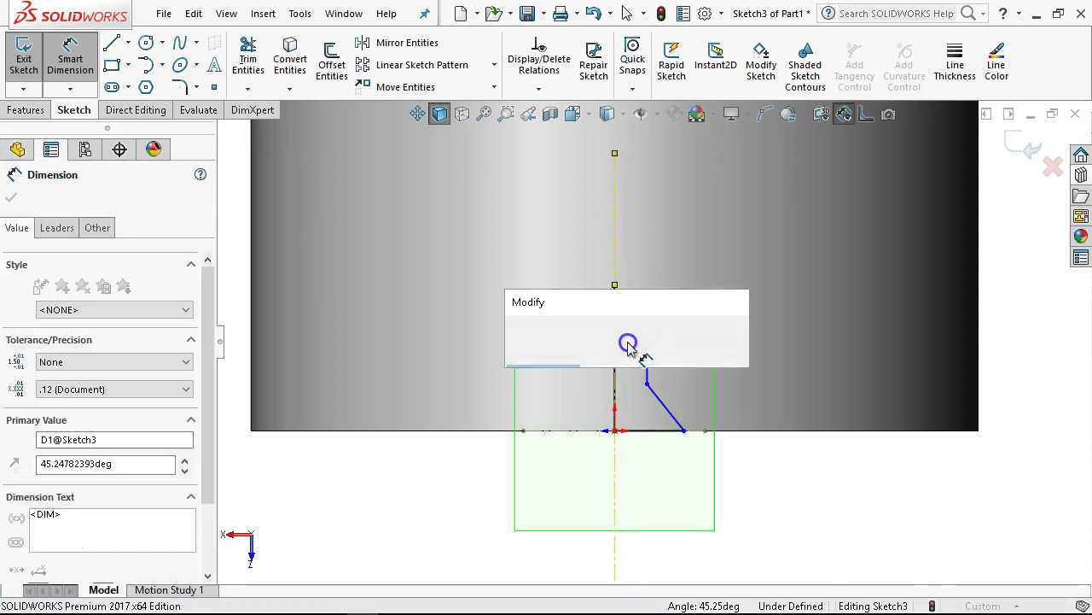
pyautogui.write('59')
pyautogui.press('Return')
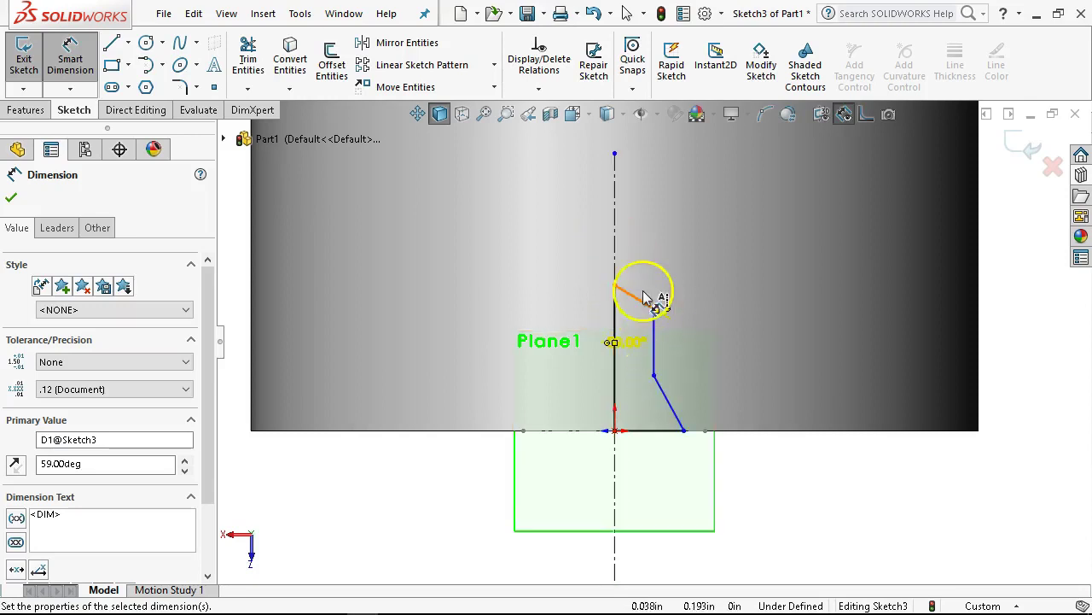
pyautogui.click(667, 405)
pyautogui.click(615, 253)
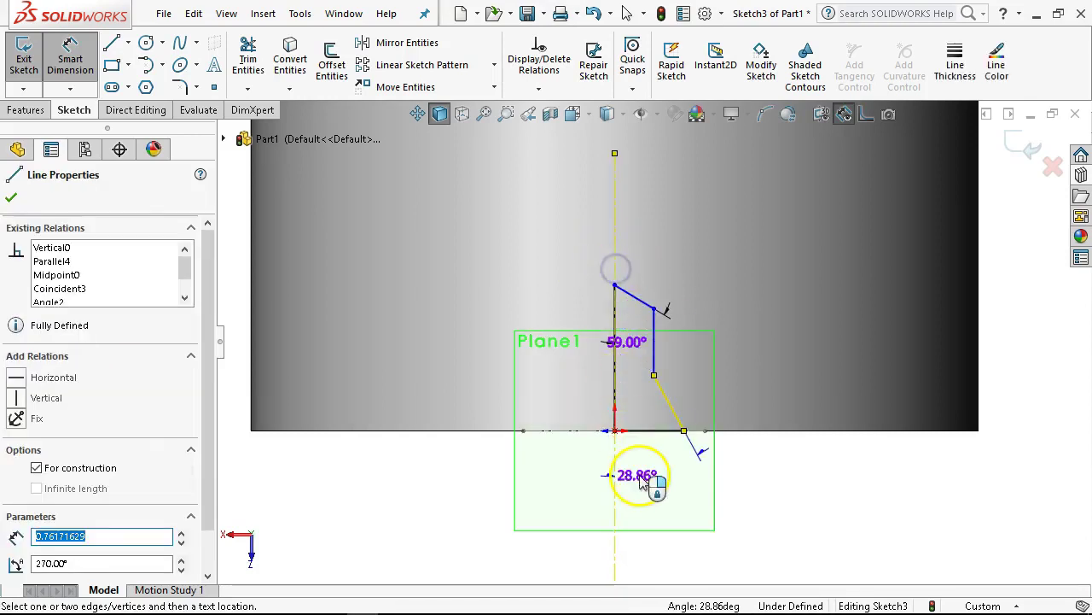
pyautogui.click(649, 481)
pyautogui.write('30')
pyautogui.press('Return')
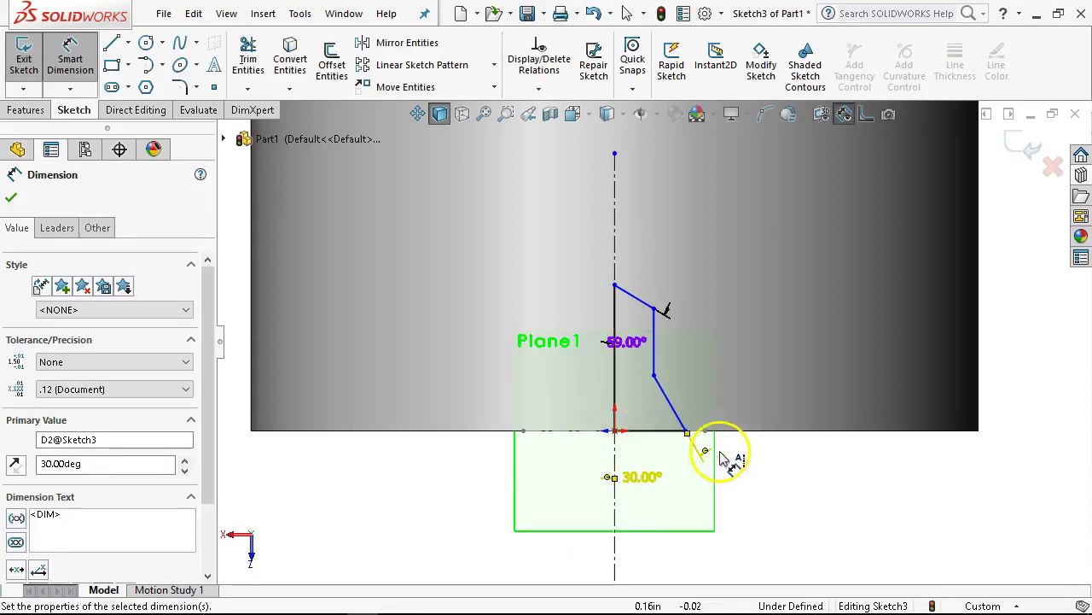
# - Dimension the vertical pilot line's length to .109
pyautogui.click(656, 337)
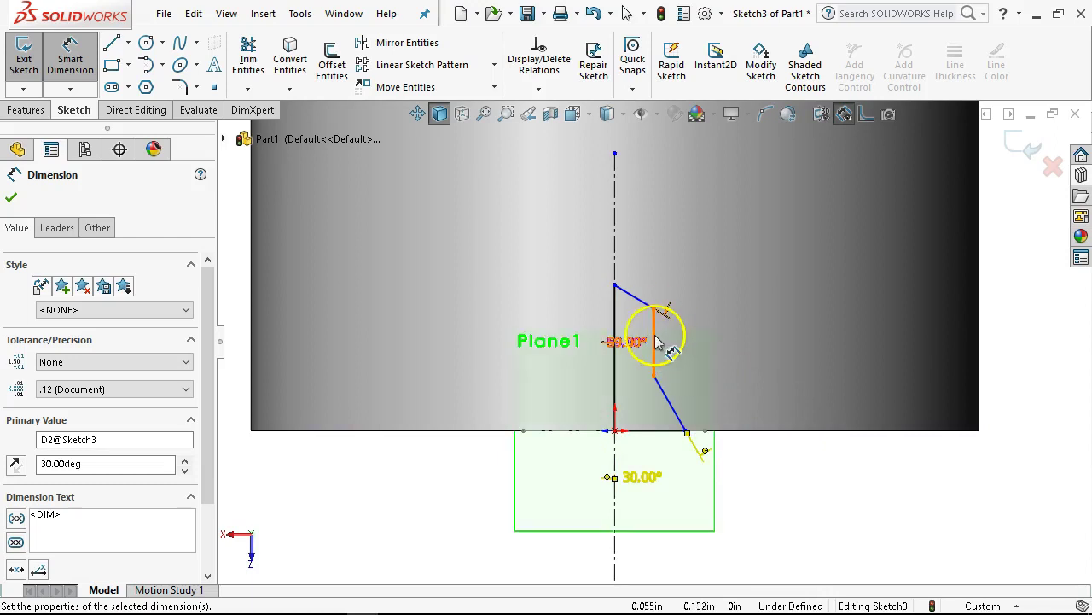
pyautogui.click(615, 262)
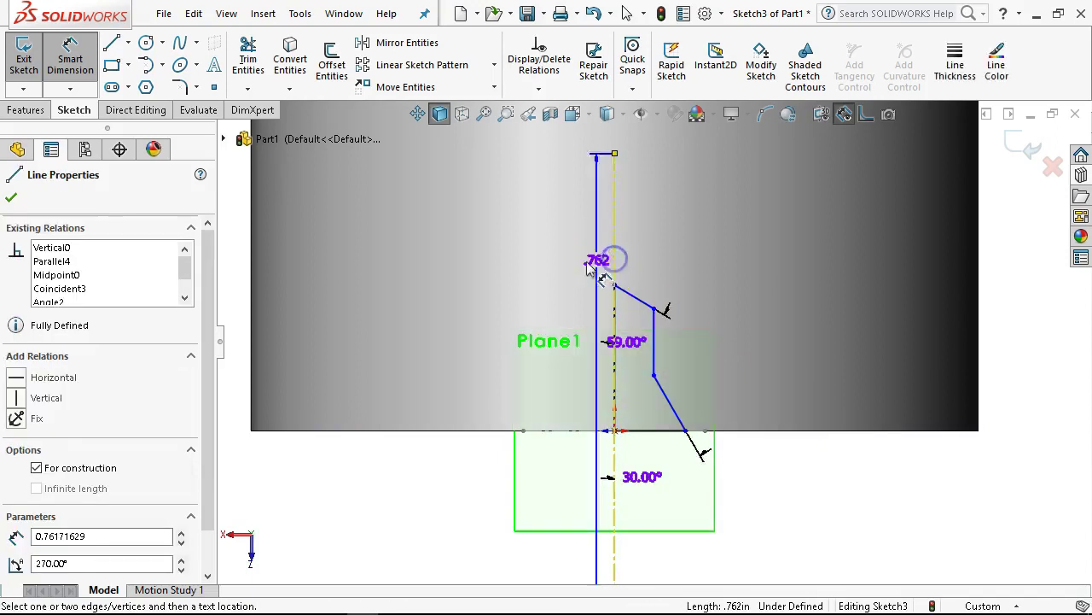
pyautogui.press('Escape')
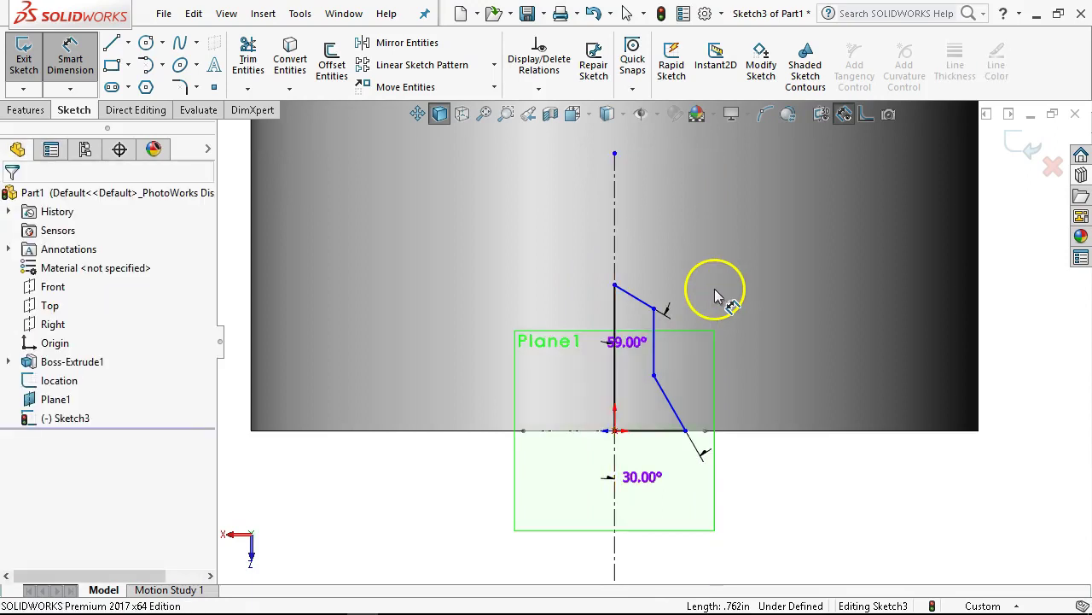
pyautogui.click(657, 356)
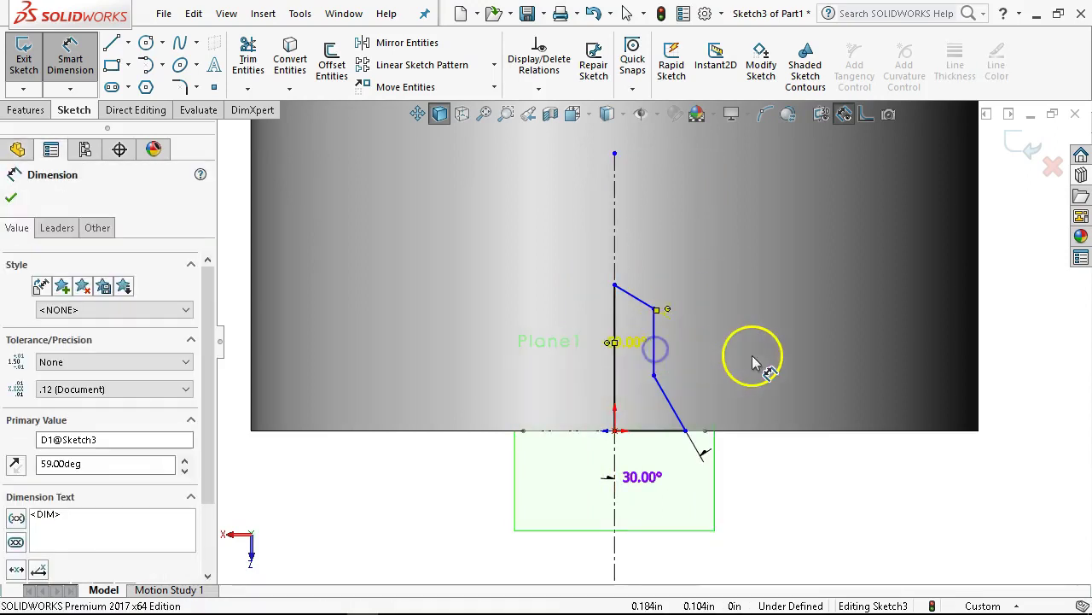
pyautogui.scroll(-3, 683, 375)
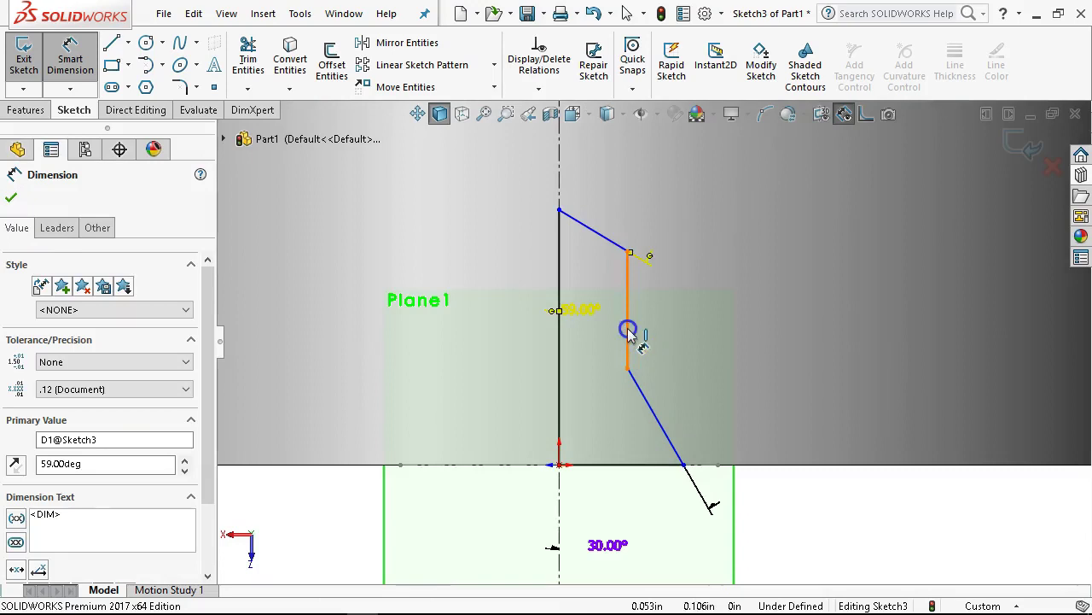
pyautogui.click(633, 343)
pyautogui.click(785, 334)
pyautogui.write('.109')
pyautogui.press('Return')
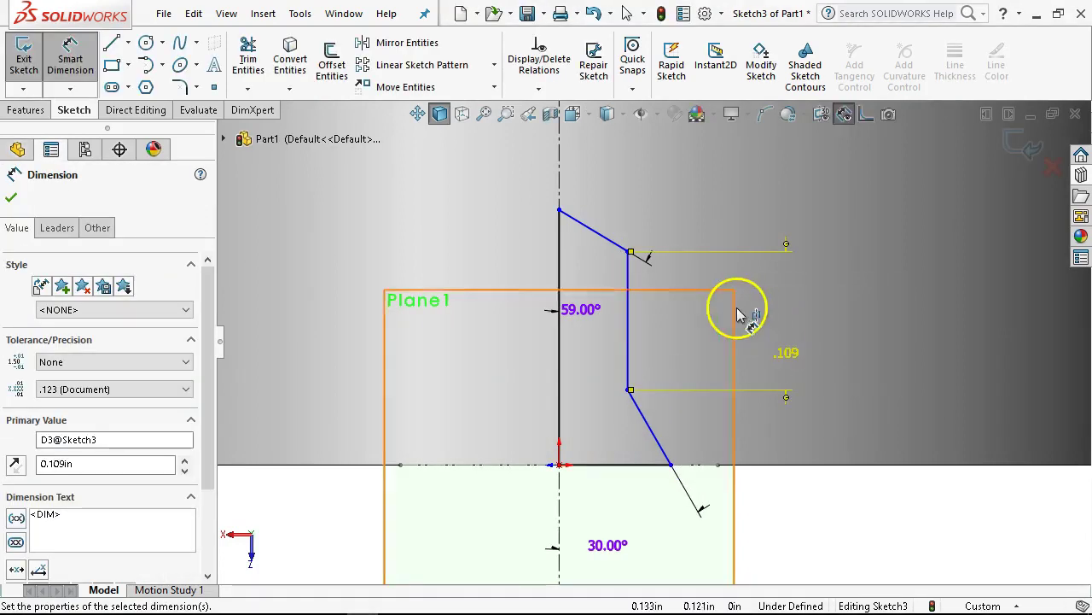
# - Dimension the pilot diameter about the centerline to .109 and the body diameter to .250
pyautogui.click(629, 338)
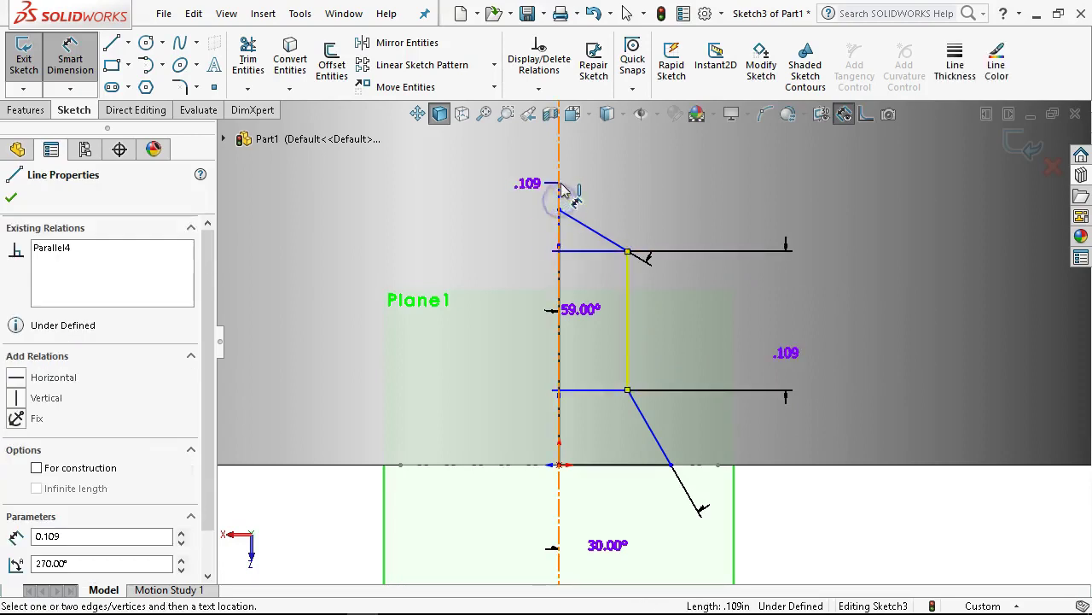
pyautogui.click(557, 186)
pyautogui.click(462, 195)
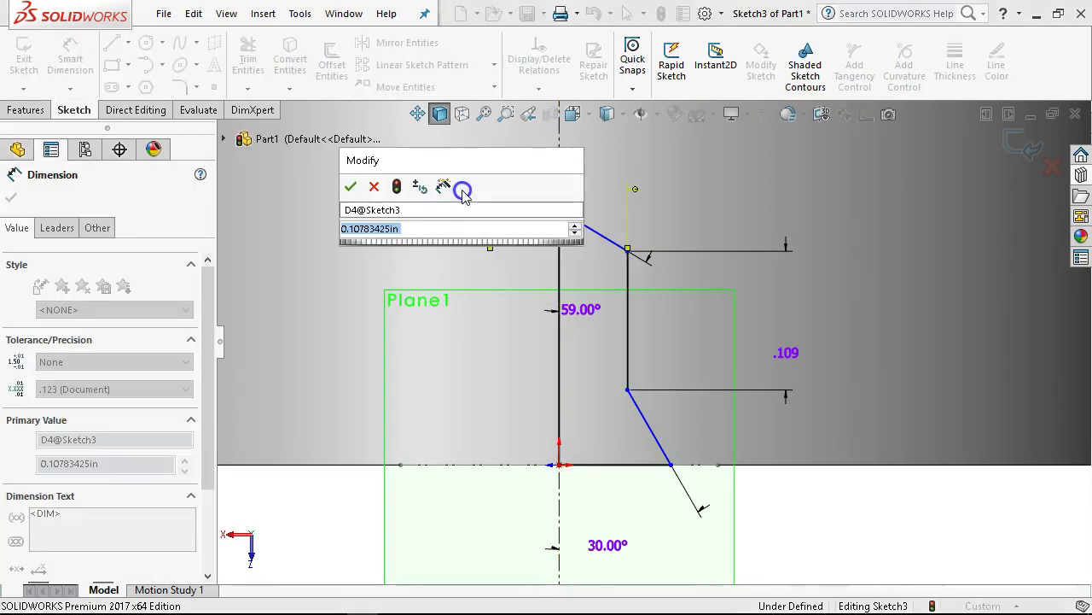
pyautogui.write('.109')
pyautogui.press('Return')
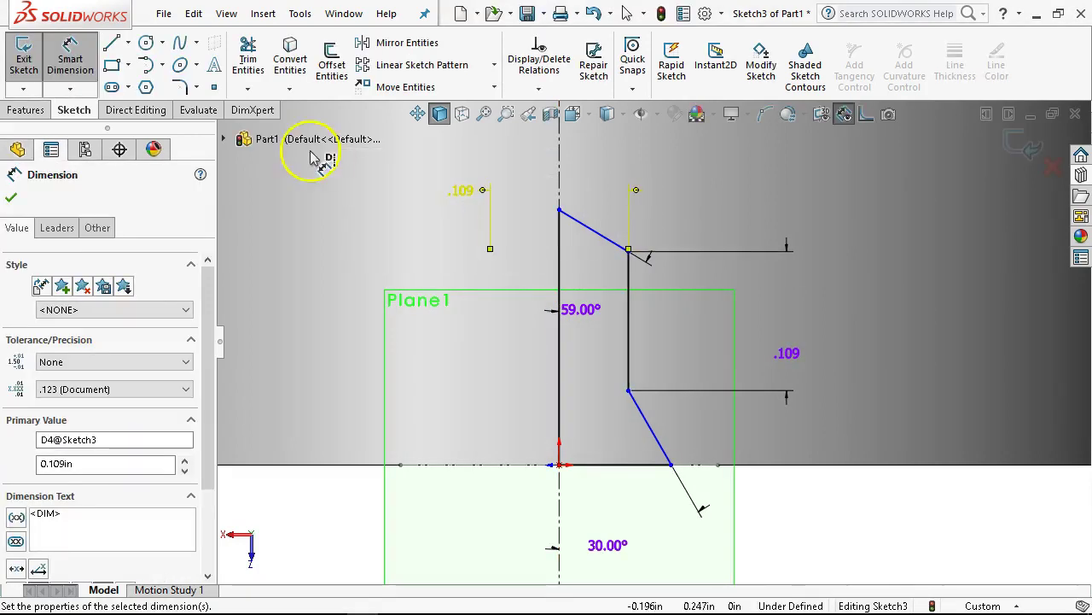
pyautogui.click(672, 465)
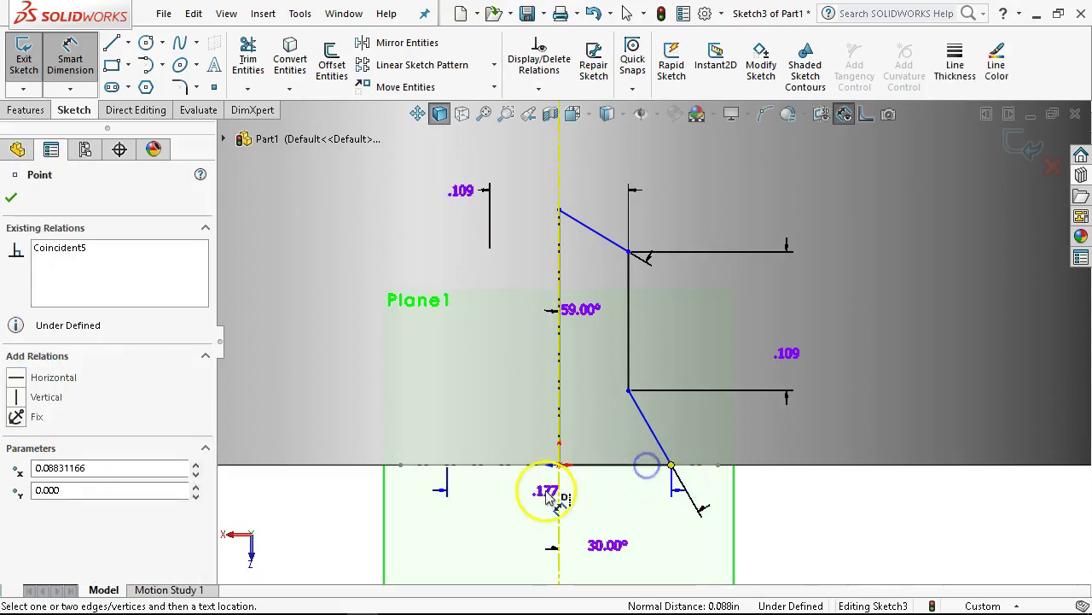
pyautogui.click(504, 533)
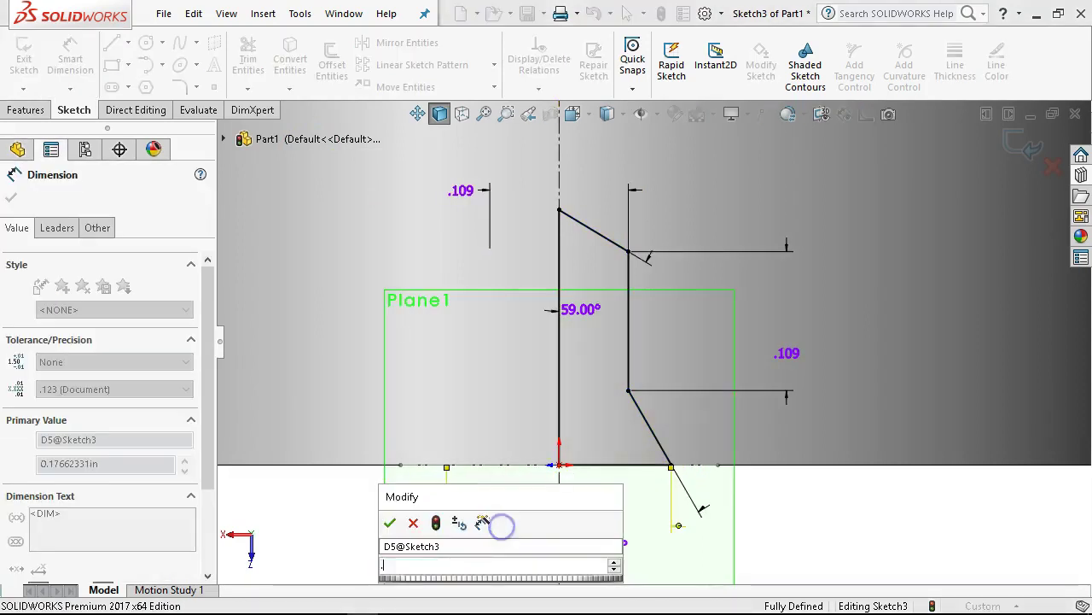
pyautogui.write('.25')
pyautogui.press('Return')
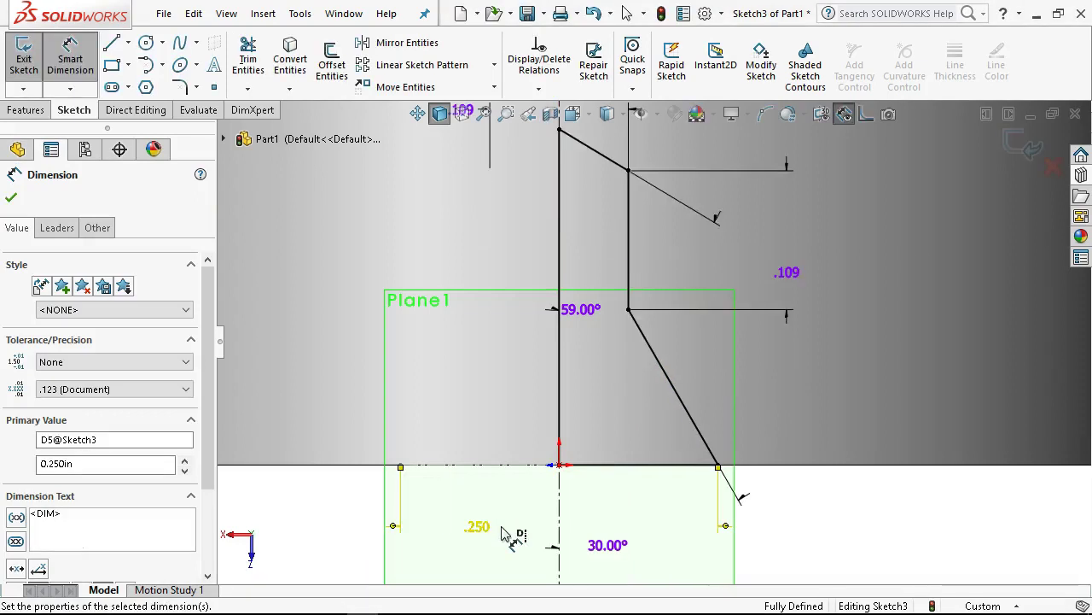
pyautogui.scroll(3, 663, 390)
# - Rename the .250 and two .109 dimensions to BodyDia, PilotLength and PilotDia
pyautogui.rightClick(879, 464)
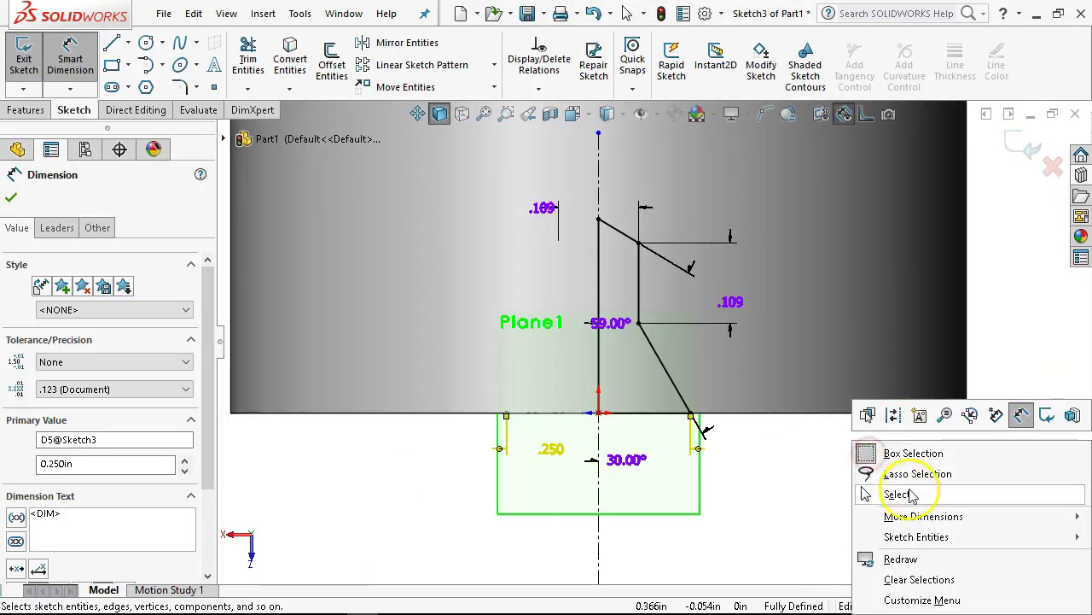
pyautogui.click(914, 419)
pyautogui.click(551, 448)
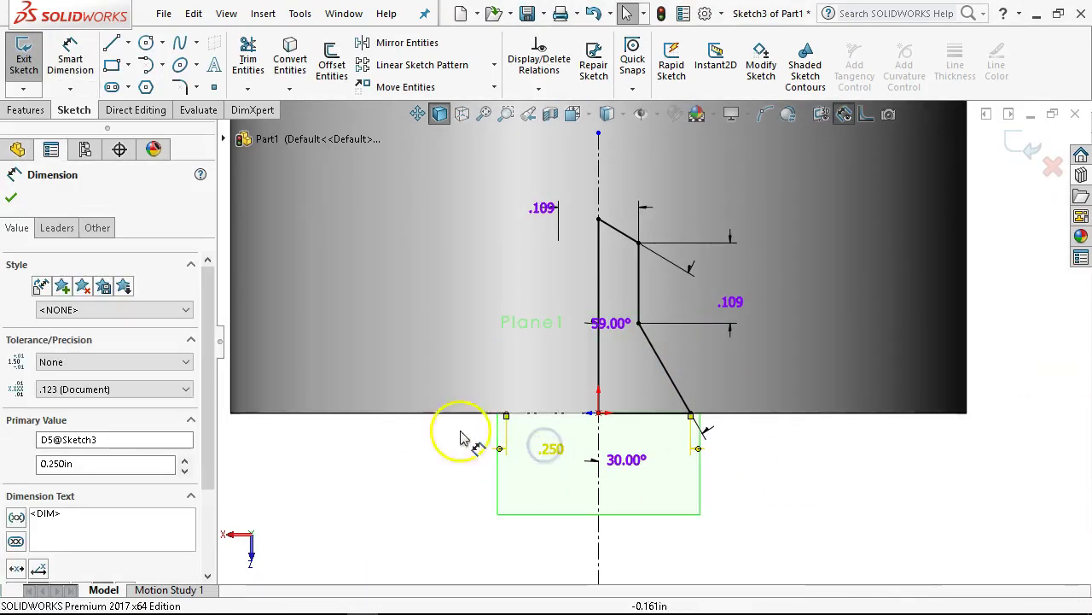
pyautogui.moveTo(113, 446); pyautogui.dragTo(17, 441)
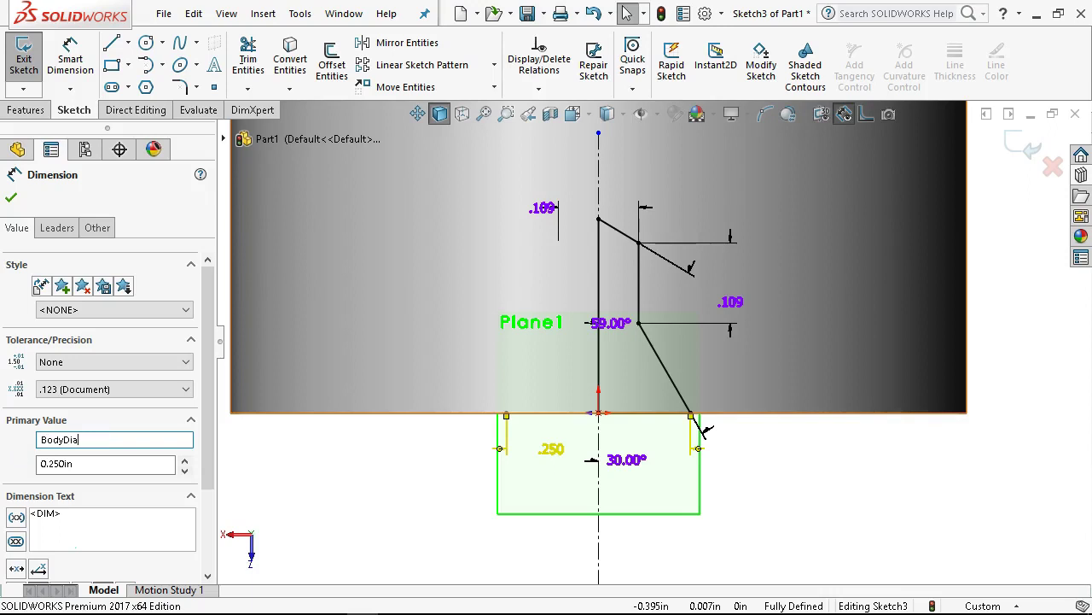
pyautogui.click(731, 302)
pyautogui.doubleClick(97, 440)
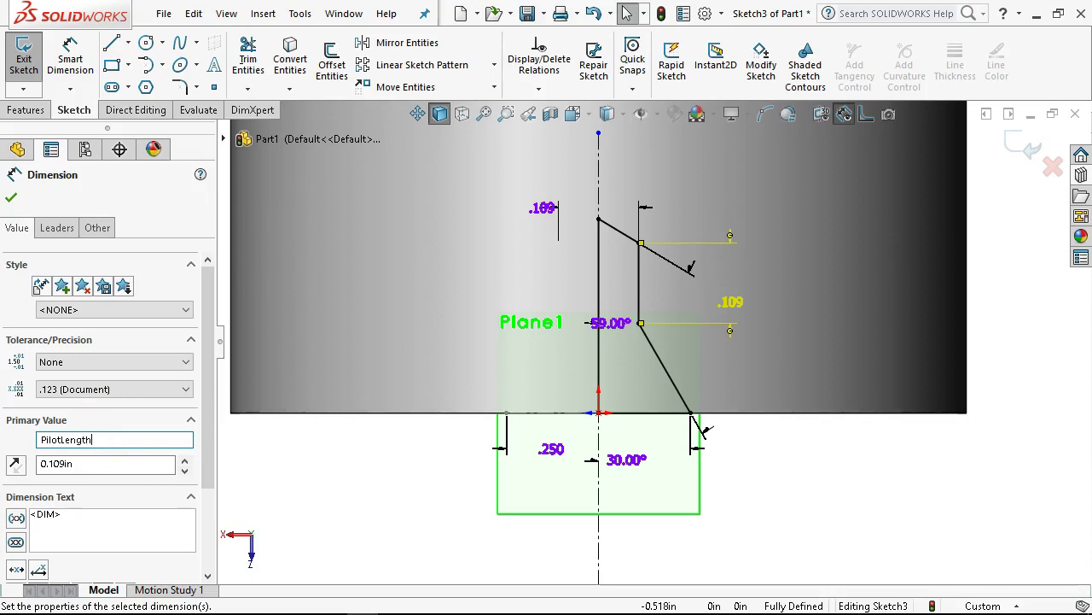
pyautogui.click(10, 198)
pyautogui.click(544, 209)
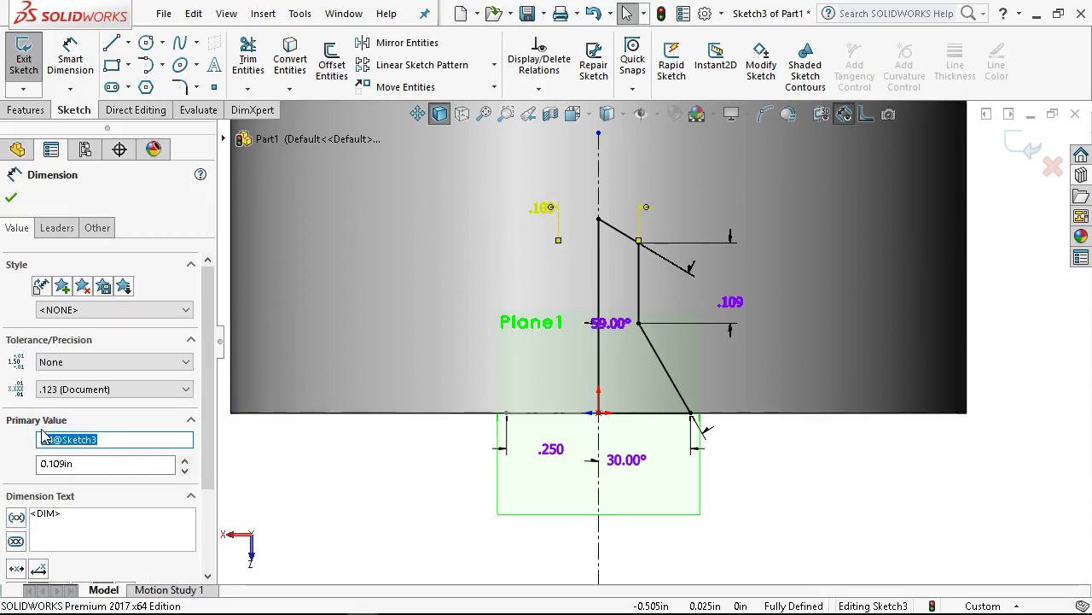
pyautogui.write('PilotDia')
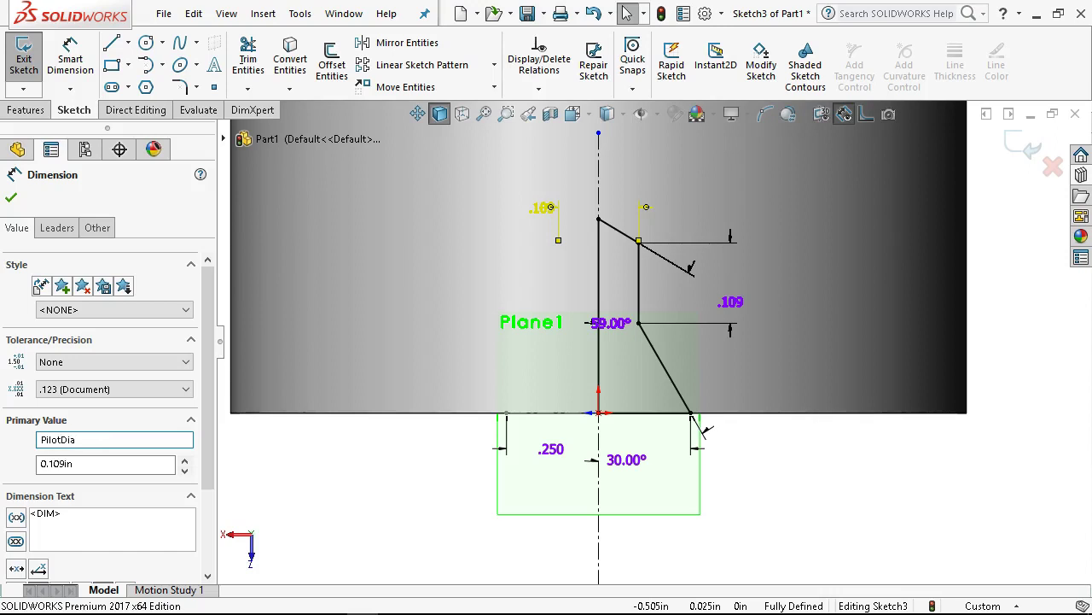
pyautogui.click(13, 203)
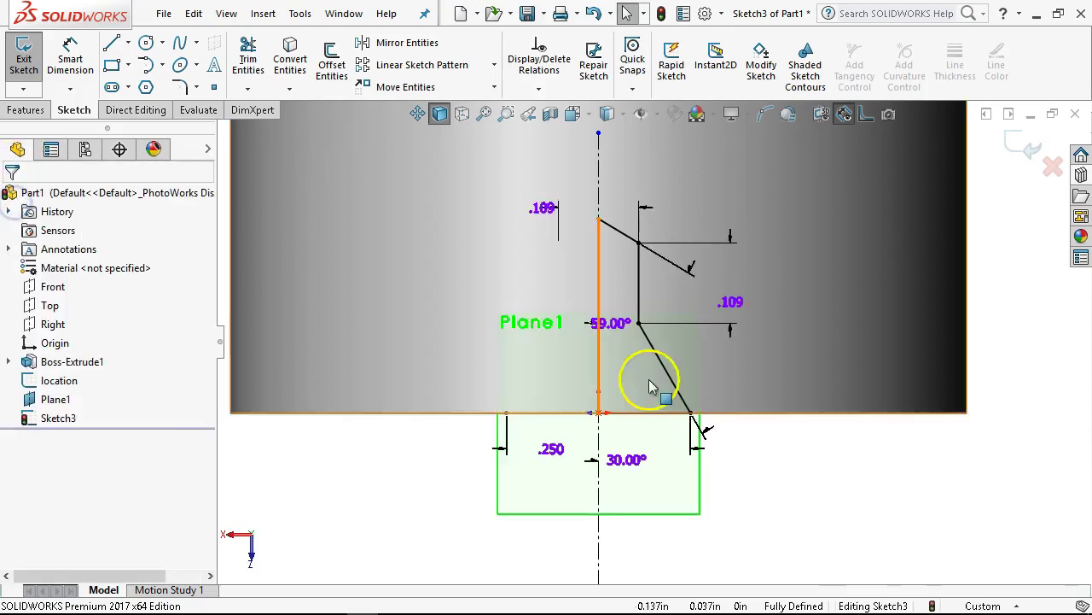
# - Revolve-cut the profile 360° about Line1 into Cut-Revolve1, then view it isometric
pyautogui.click(29, 115)
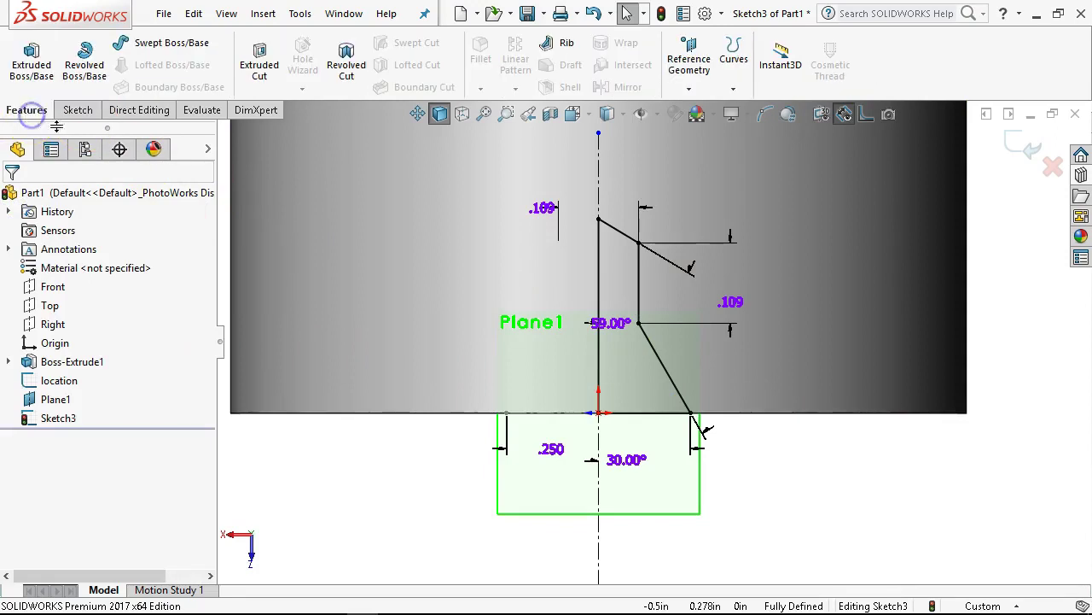
pyautogui.click(346, 62)
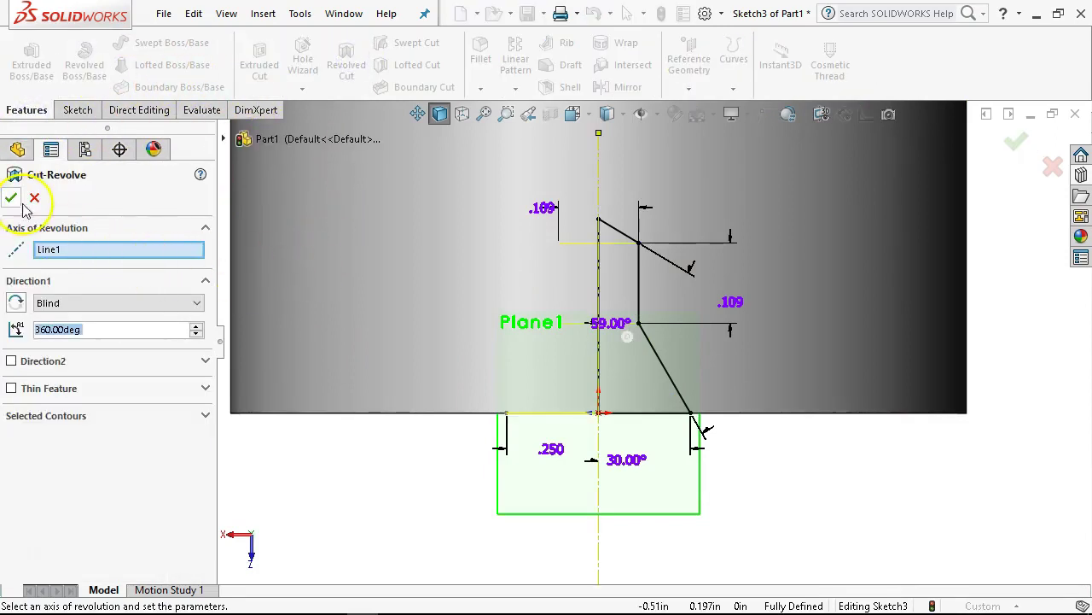
pyautogui.click(12, 199)
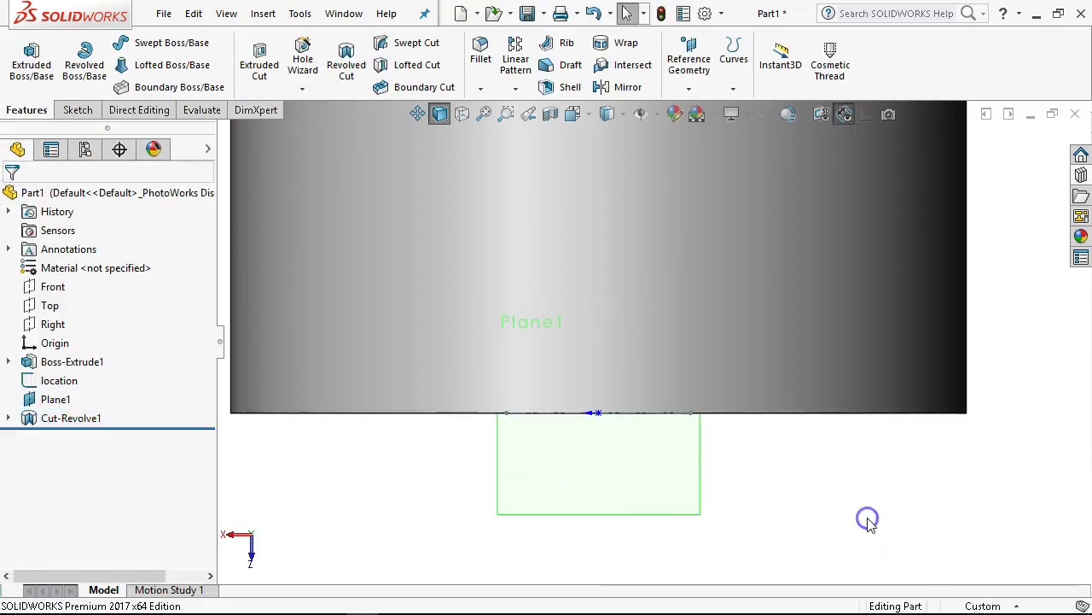
pyautogui.hotkey('ctrl', '7')
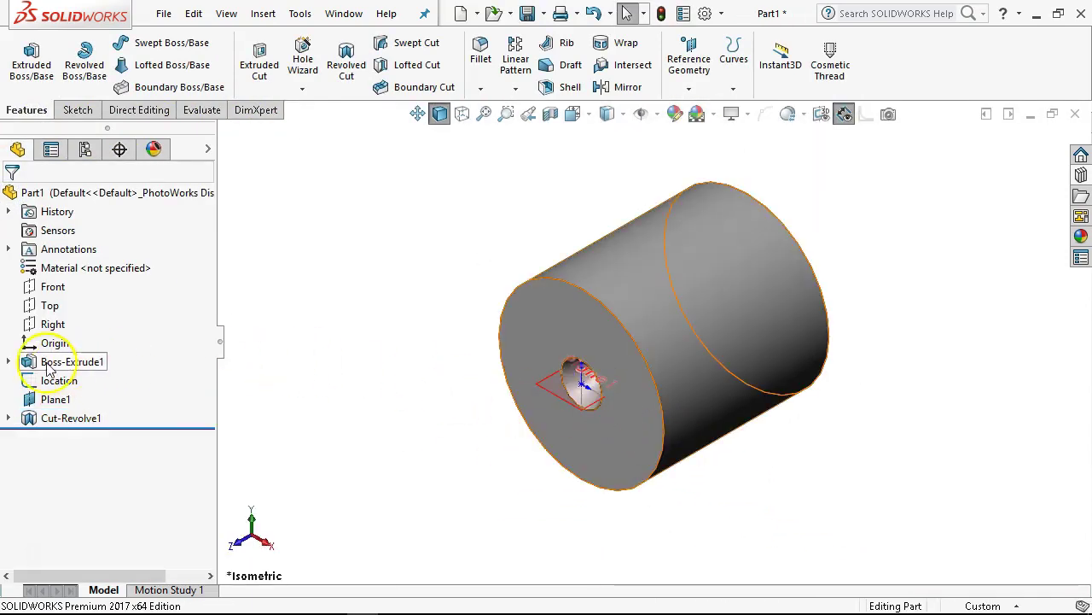
# - Hide Plane1, then select location, Plane1 and Cut-Revolve1 together in the tree
pyautogui.click(56, 380)
pyautogui.rightClick(58, 384)
pyautogui.click(88, 249)
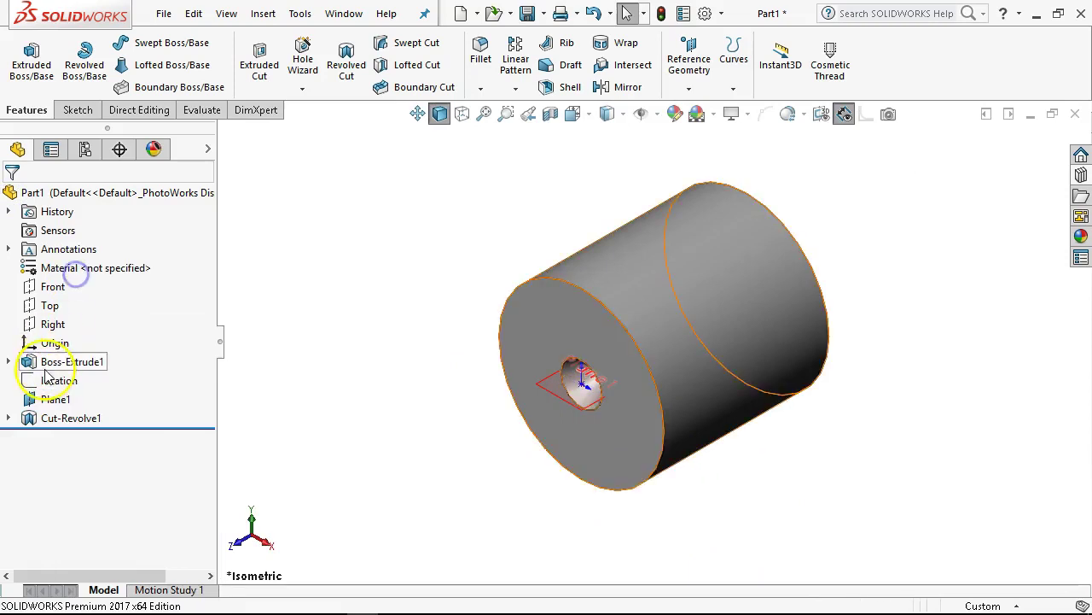
pyautogui.rightClick(53, 398)
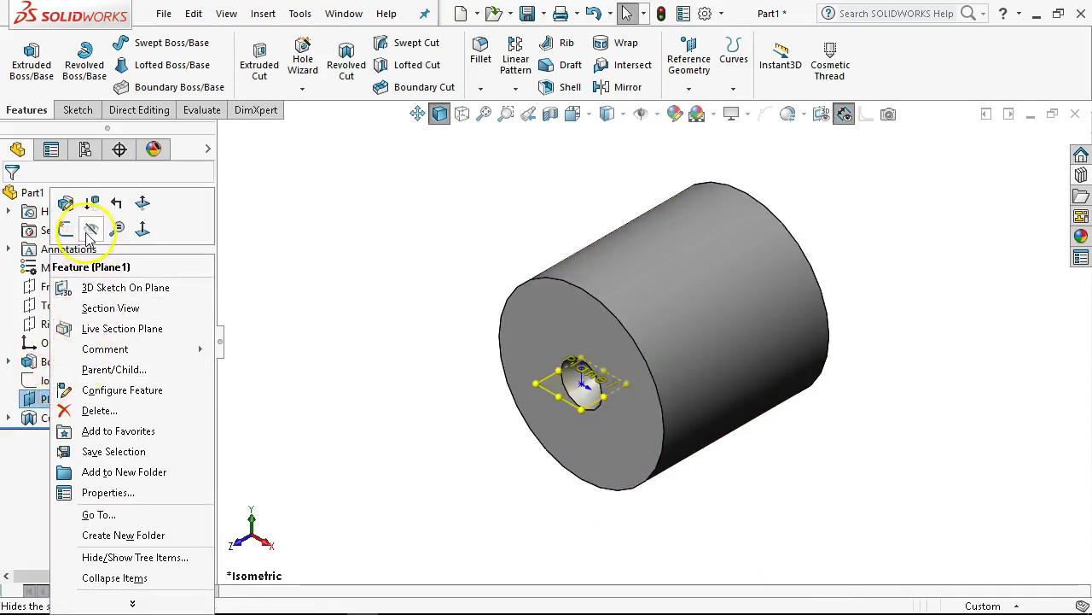
pyautogui.click(87, 230)
pyautogui.click(64, 380)
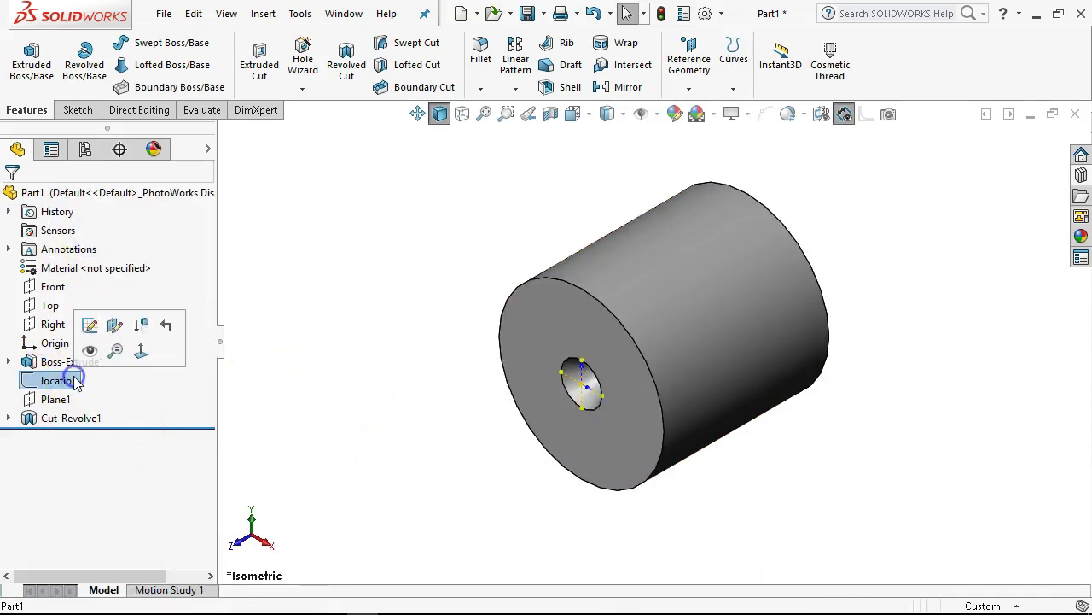
pyautogui.keyDown('shift'); pyautogui.click(68, 413); pyautogui.keyUp('shift')
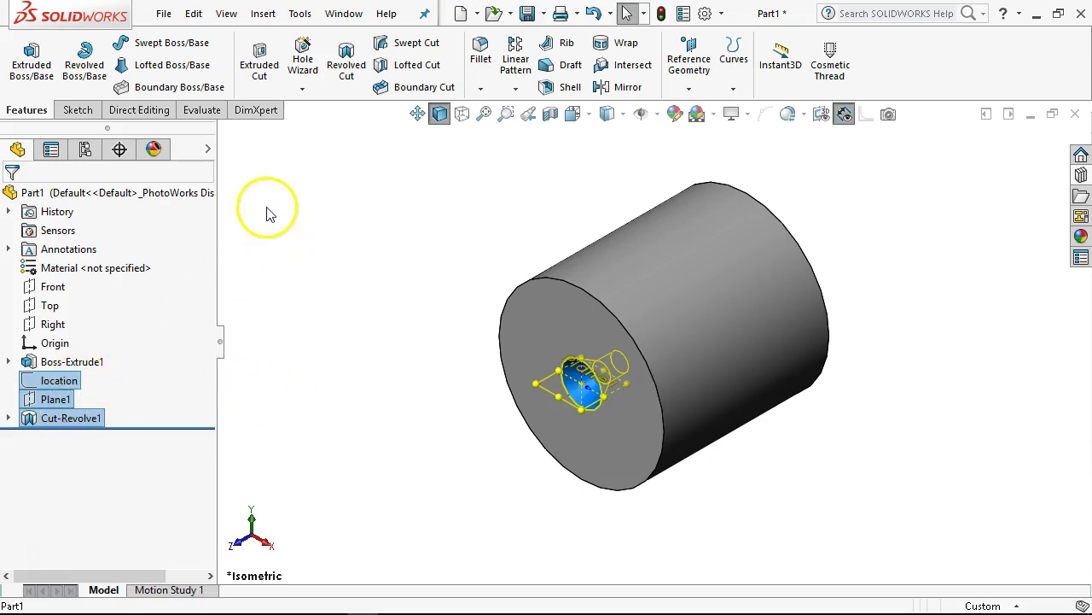
# - Save the part as Lib Feat Part Cdrills.SLDLFP in the design library folder
pyautogui.click(161, 13)
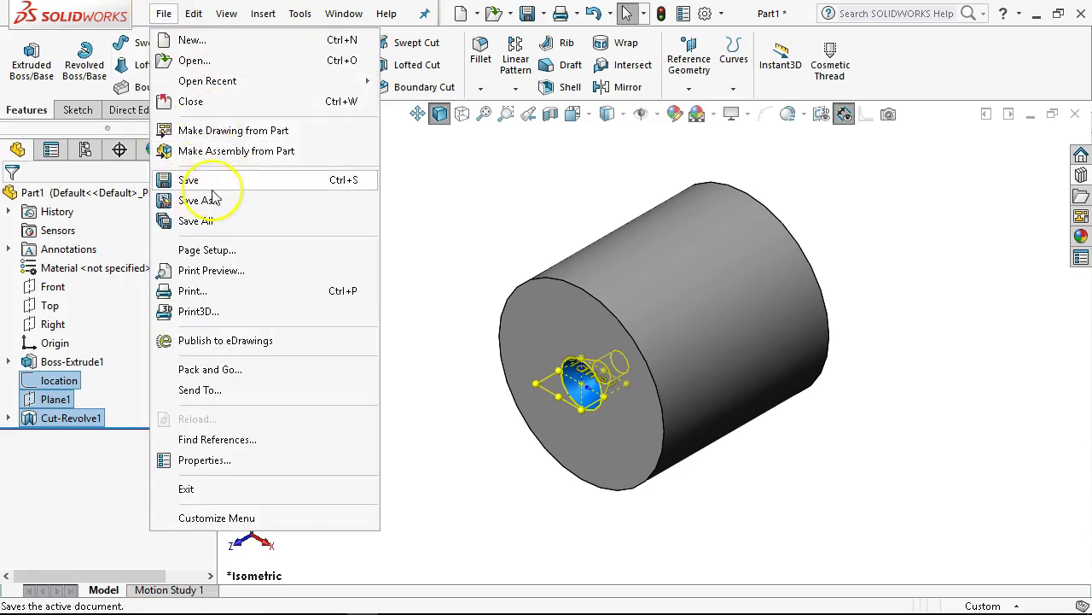
pyautogui.click(210, 205)
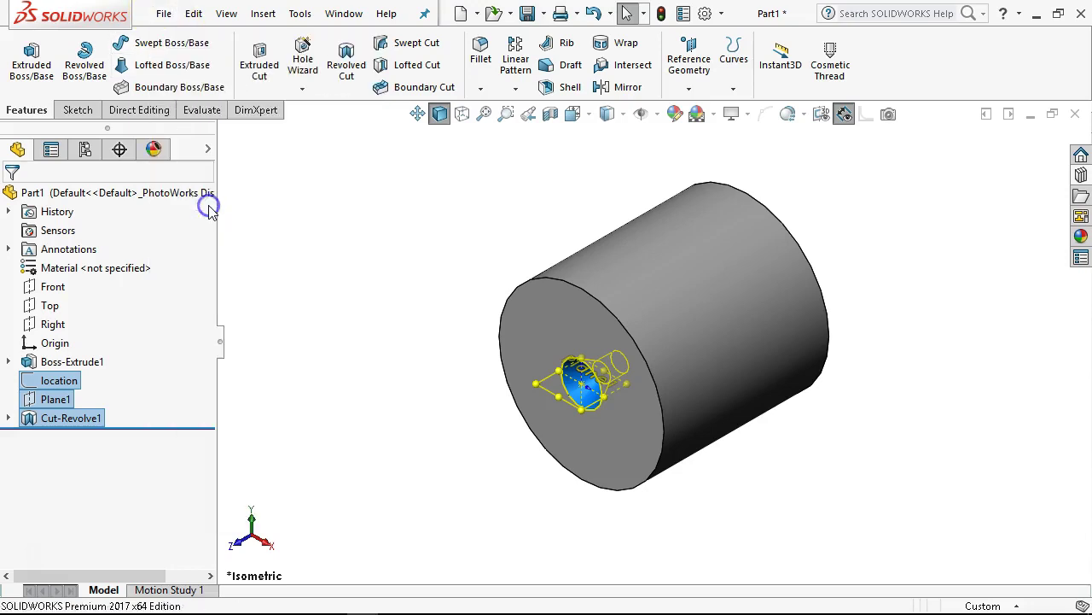
pyautogui.moveTo(428, 170); pyautogui.dragTo(324, 109)
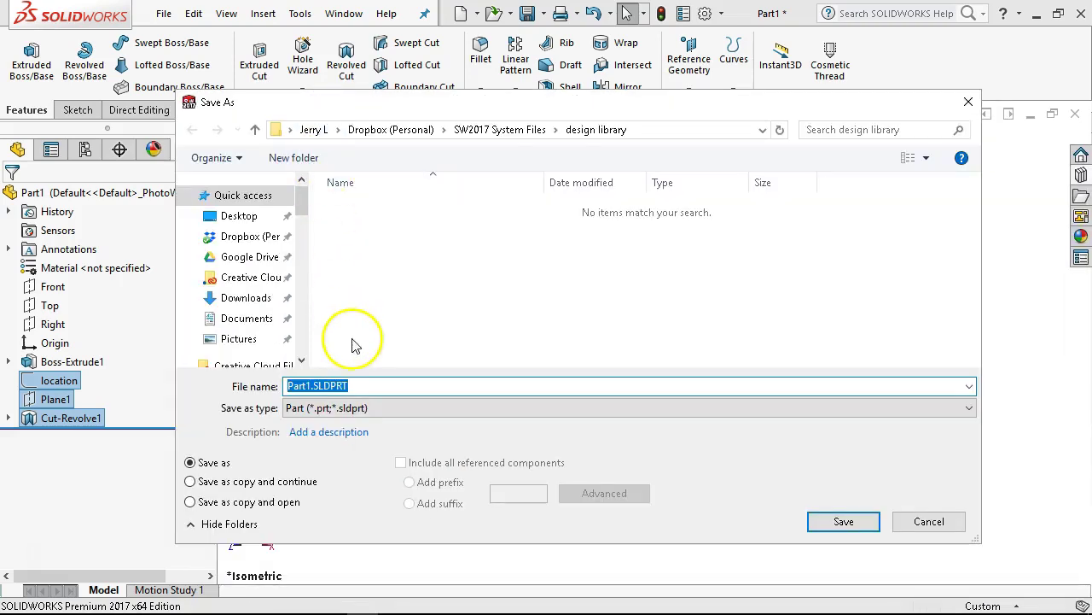
pyautogui.click(381, 410)
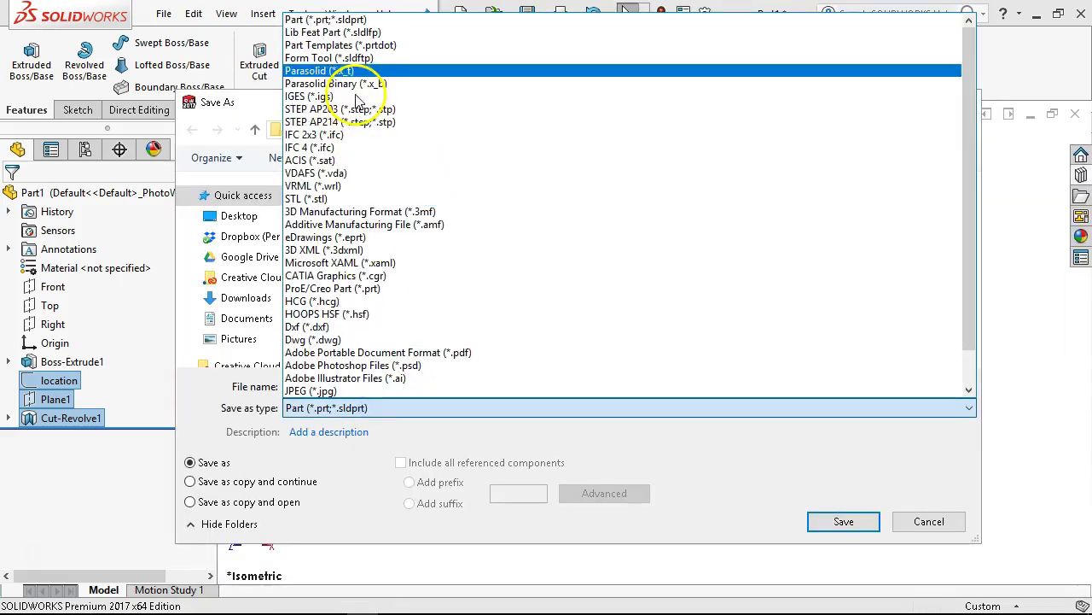
pyautogui.click(342, 32)
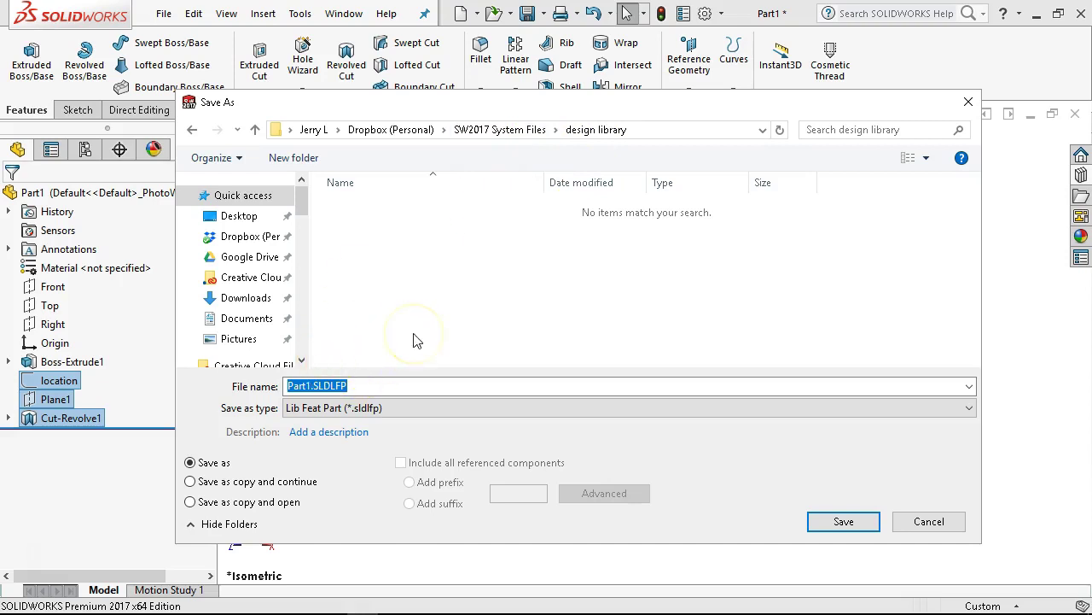
pyautogui.press('c')
pyautogui.press('d')
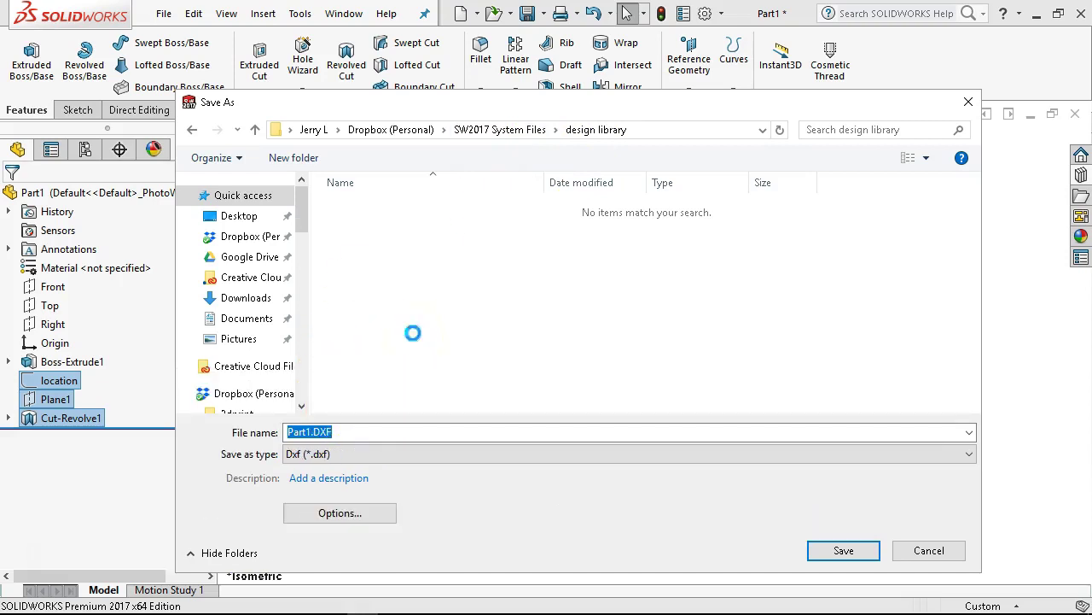
pyautogui.press('l')
pyautogui.press('s')
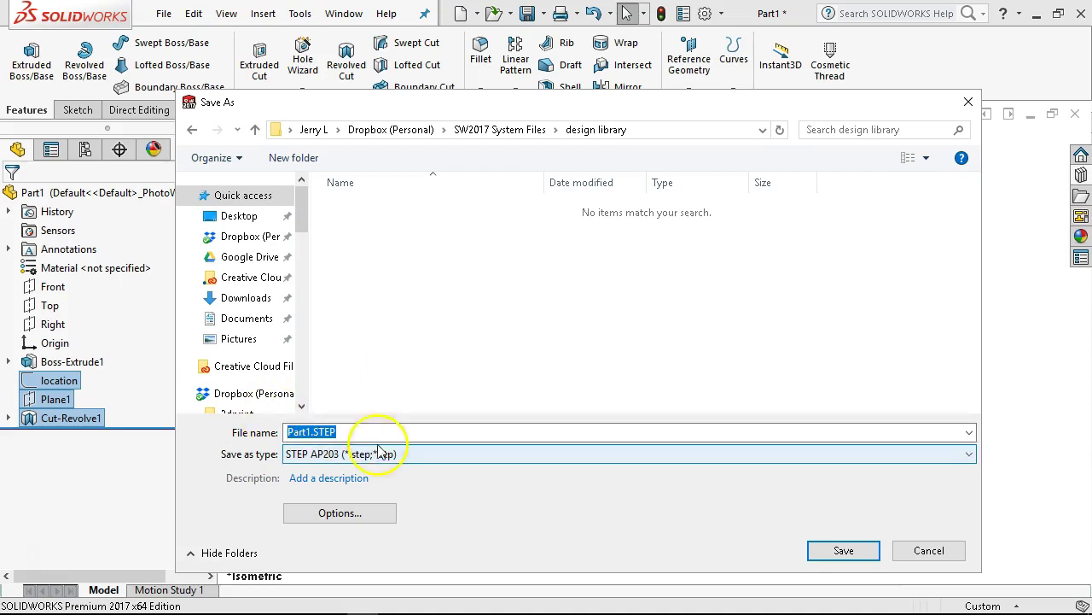
pyautogui.click(402, 454)
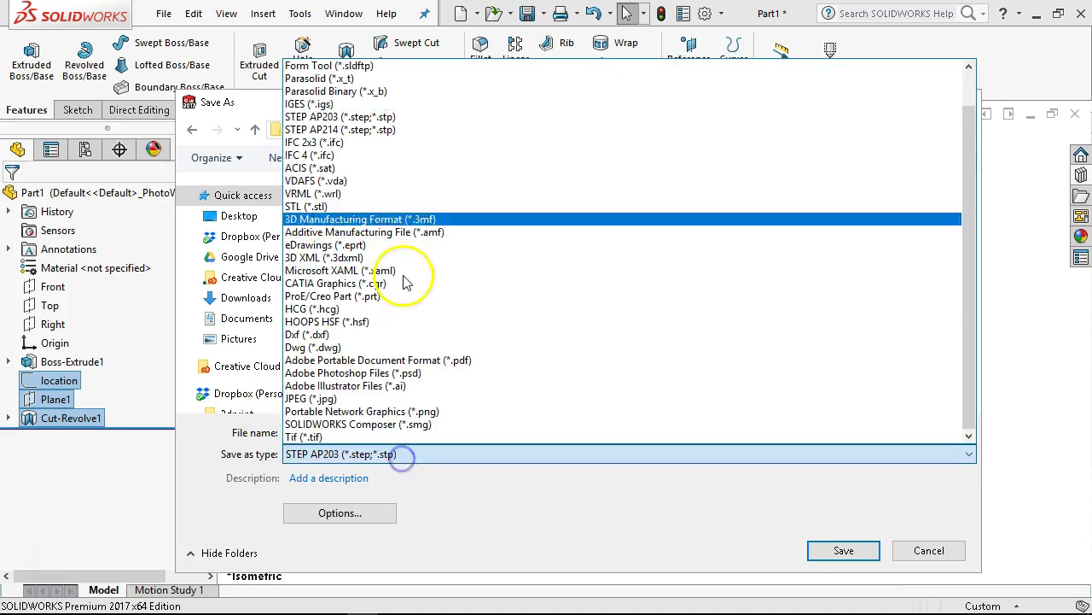
pyautogui.scroll(1, 338, 78)
pyautogui.click(337, 79)
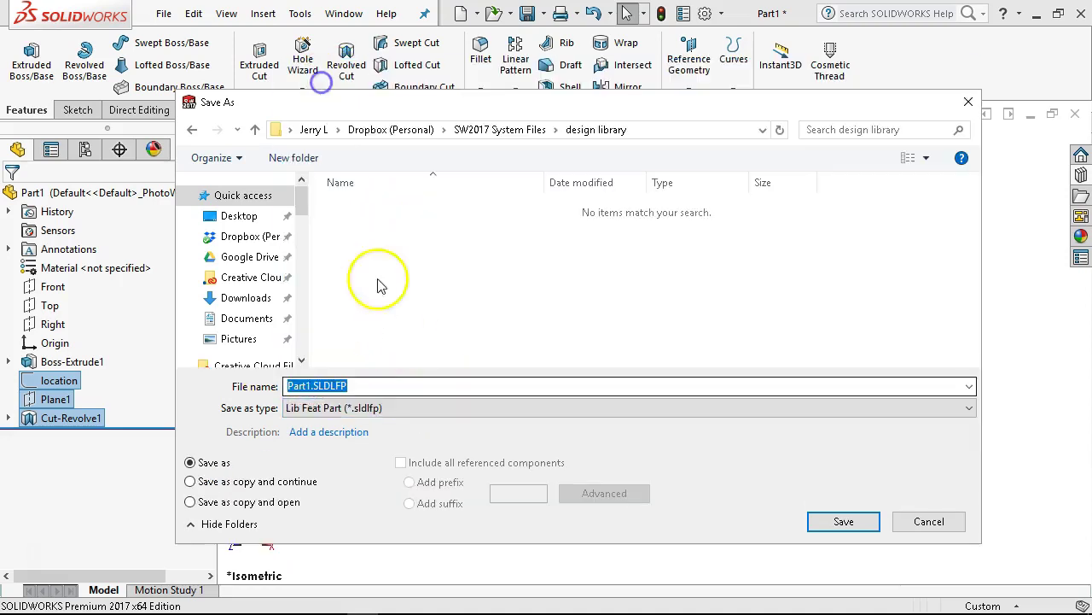
pyautogui.click(353, 381)
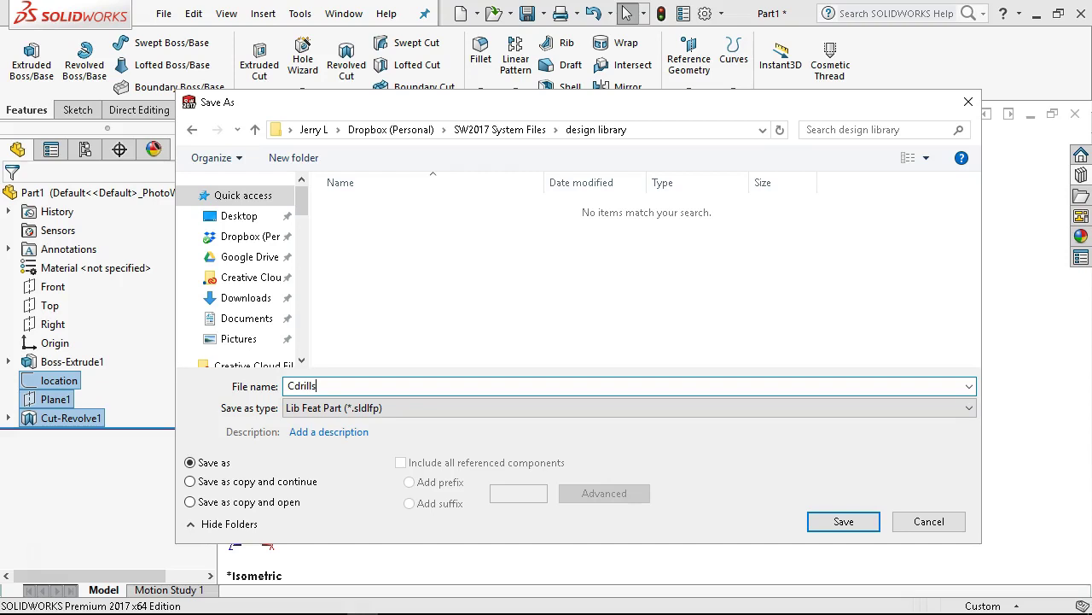
pyautogui.click(844, 521)
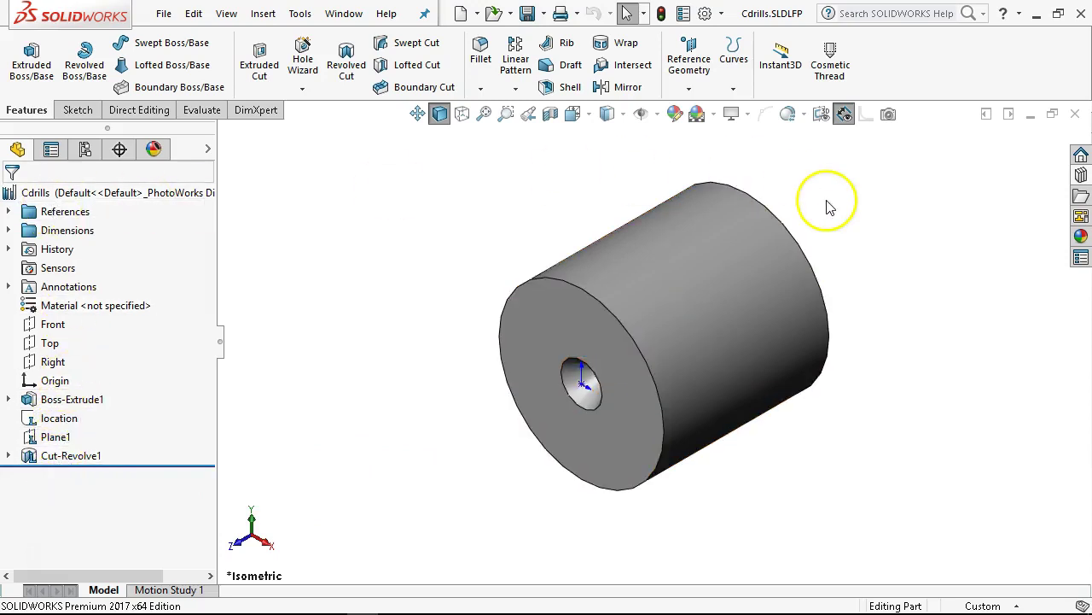
# - Close the Cdrills part and create a new blank part
pyautogui.click(1072, 116)
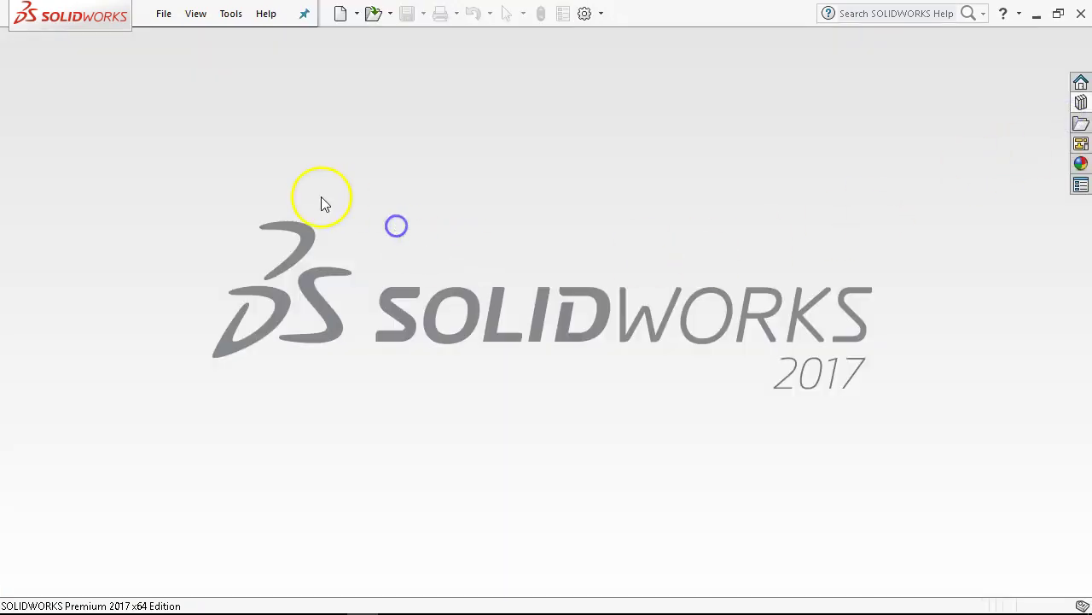
pyautogui.click(161, 17)
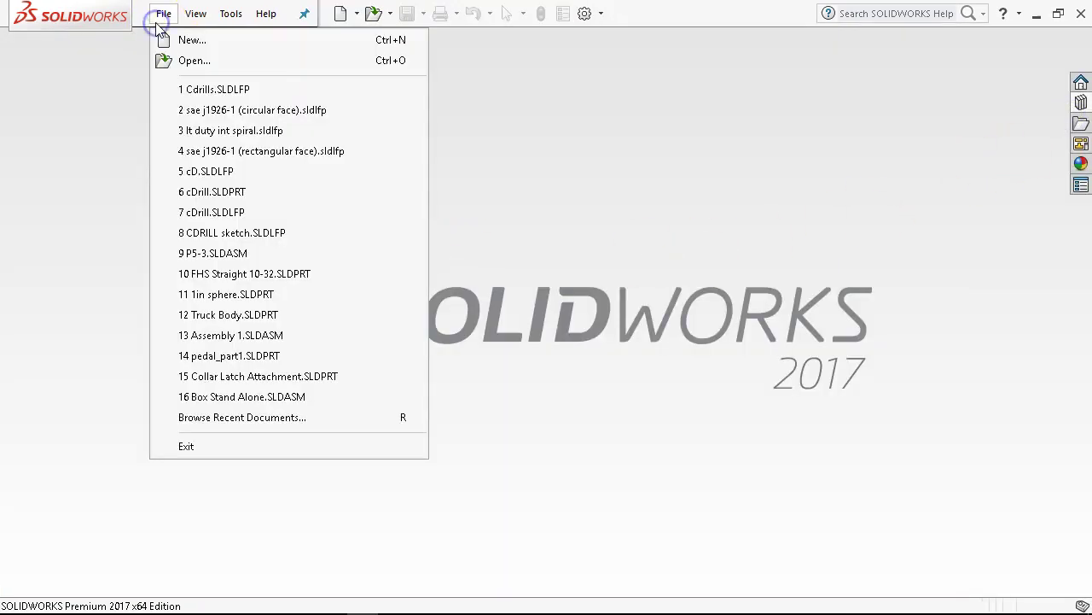
pyautogui.click(191, 13)
pyautogui.click(174, 17)
pyautogui.click(190, 40)
pyautogui.doubleClick(295, 125)
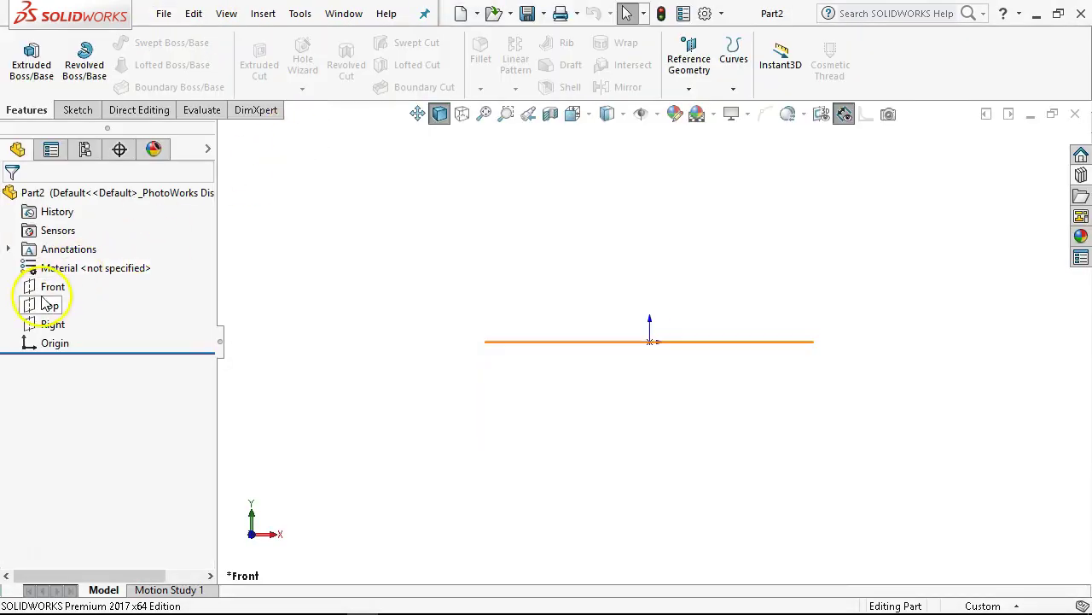
# - On the Top plane, sketch a circle at the origin dimensioned to 2.5 in diameter
pyautogui.click(47, 286)
pyautogui.click(51, 304)
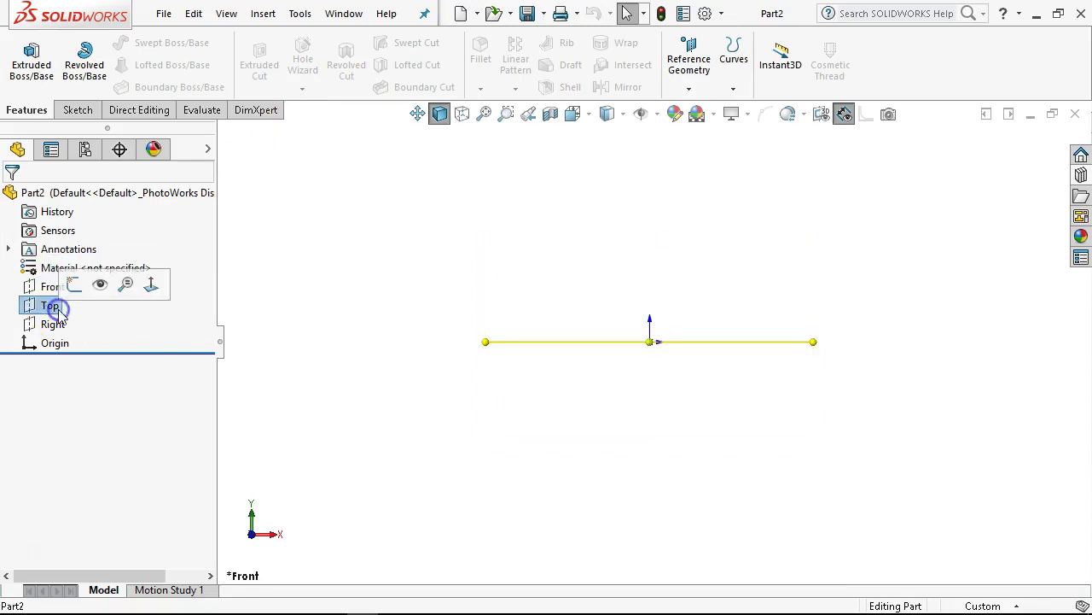
pyautogui.click(72, 284)
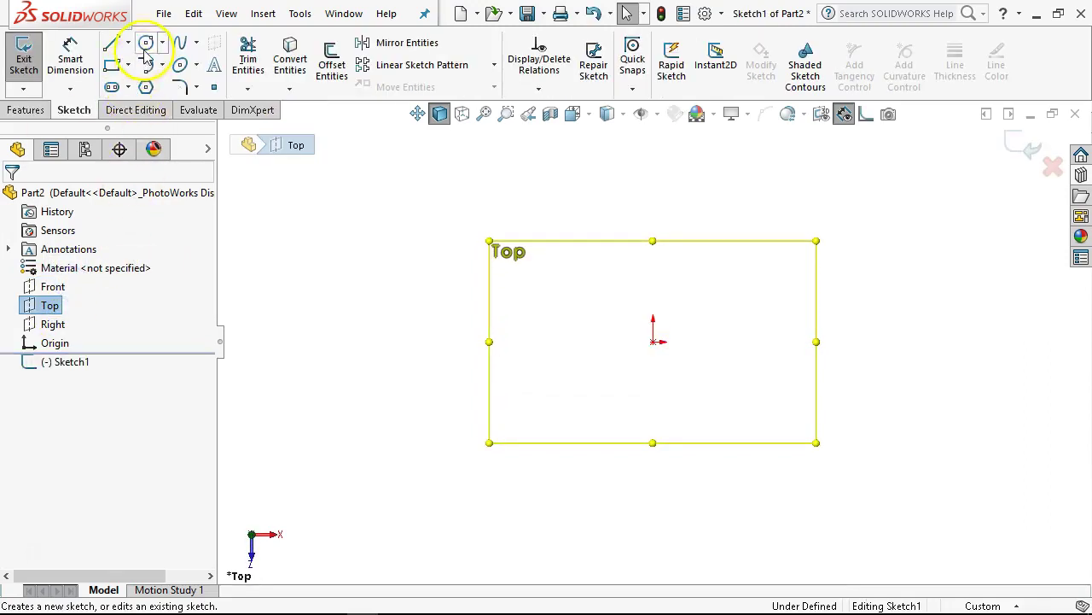
pyautogui.click(146, 42)
pyautogui.click(653, 341)
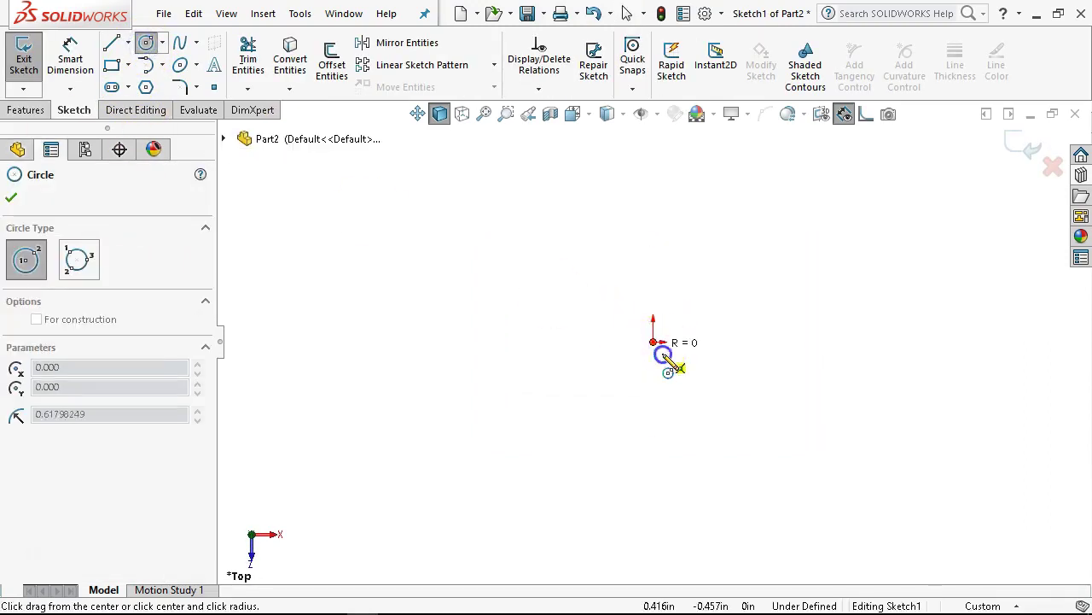
pyautogui.click(705, 383)
pyautogui.rightClick(775, 419)
pyautogui.click(950, 400)
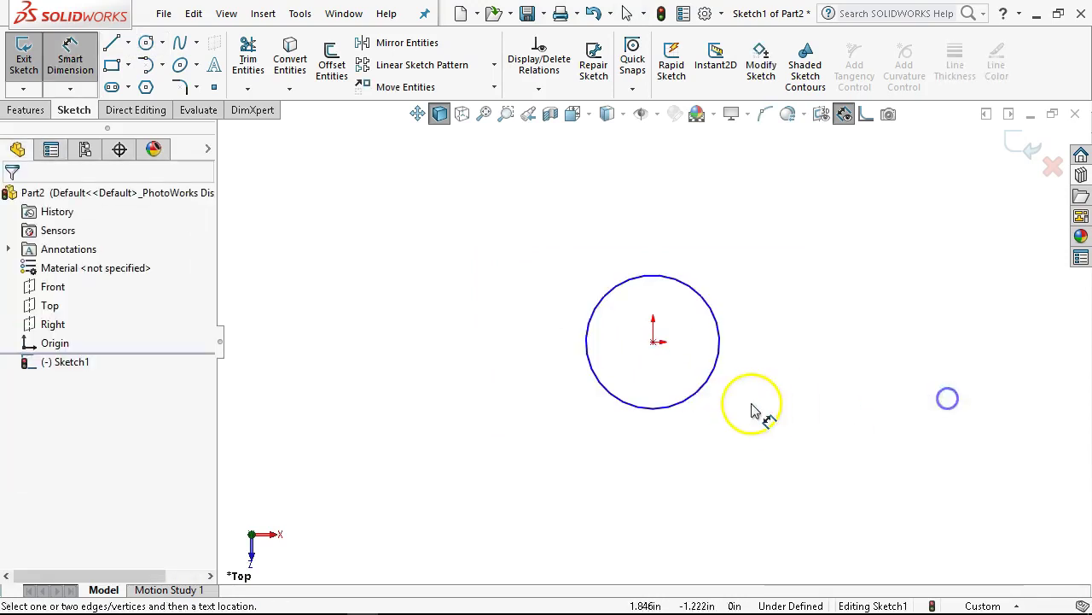
pyautogui.click(702, 393)
pyautogui.click(756, 456)
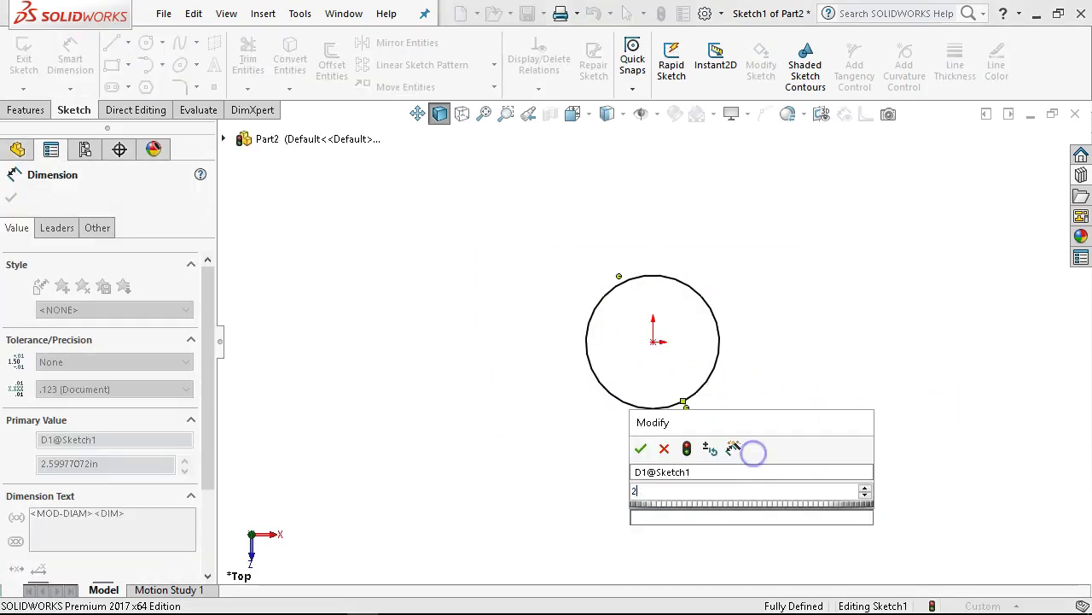
pyautogui.write('2.5')
pyautogui.press('Return')
# - Extrude the Ø2.5 circle 7 in into Boss-Extrude1 and zoom to fit
pyautogui.click(43, 113)
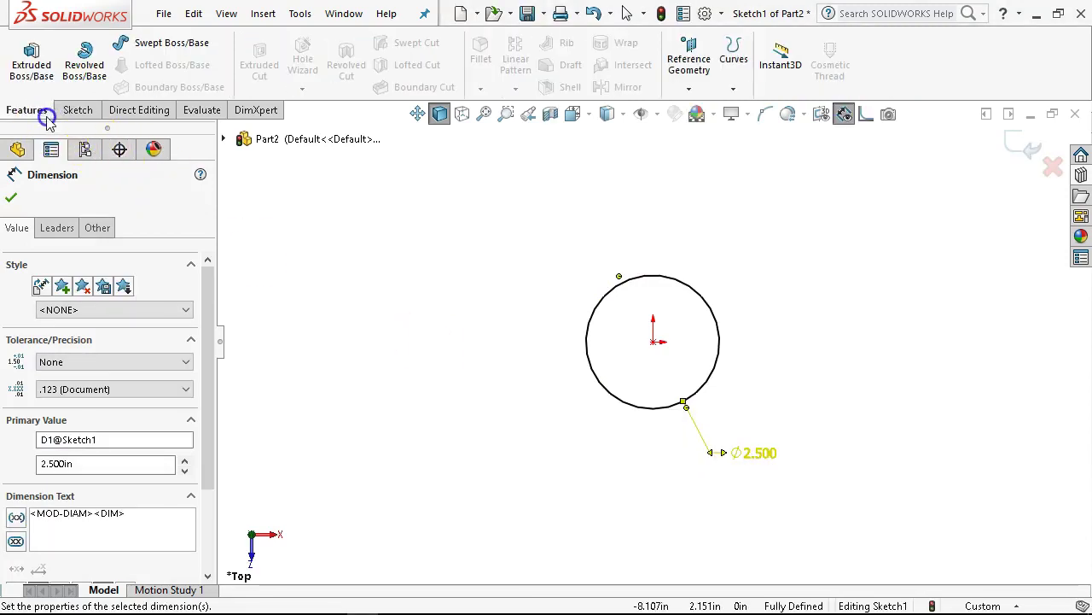
pyautogui.click(32, 58)
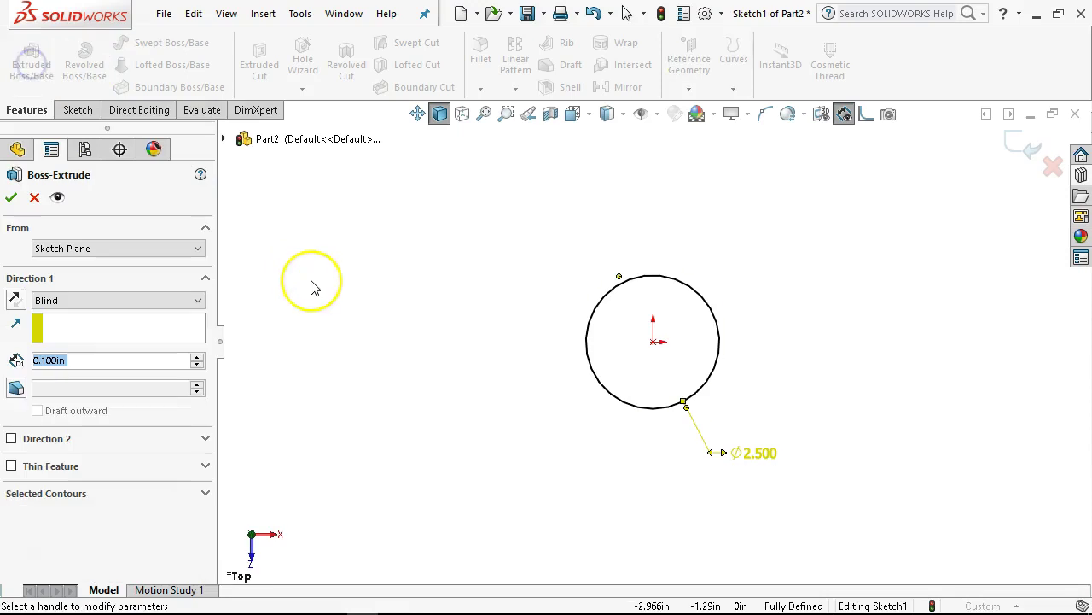
pyautogui.write('7')
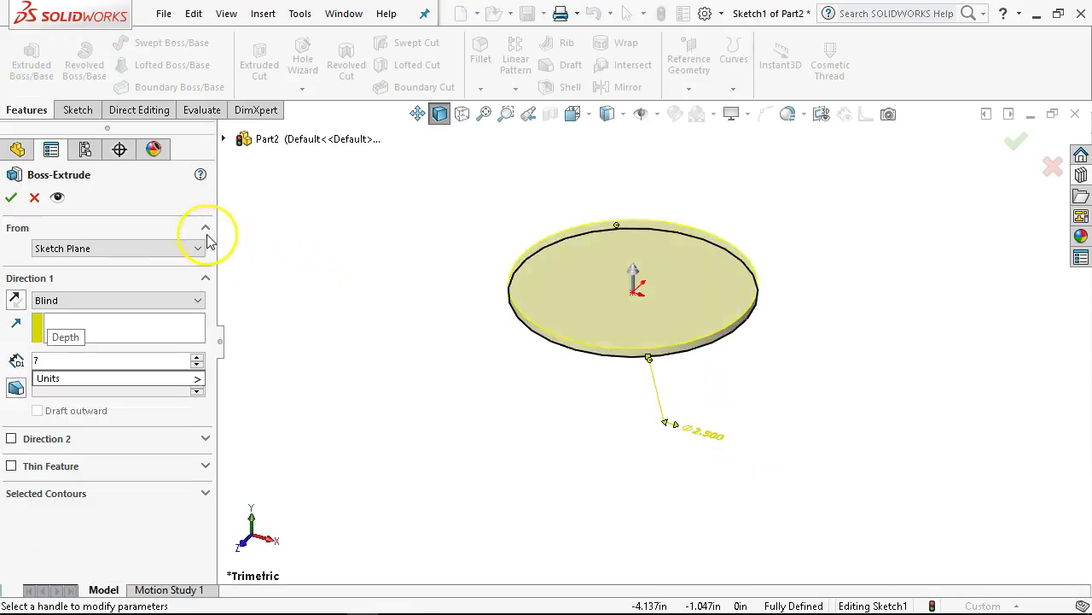
pyautogui.press('Return')
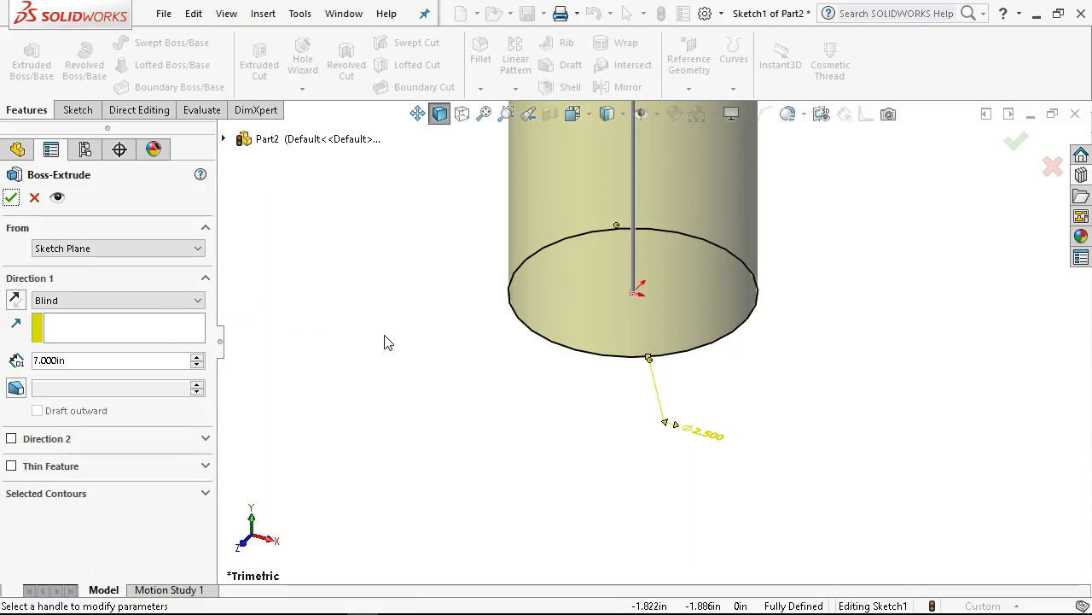
pyautogui.click(11, 197)
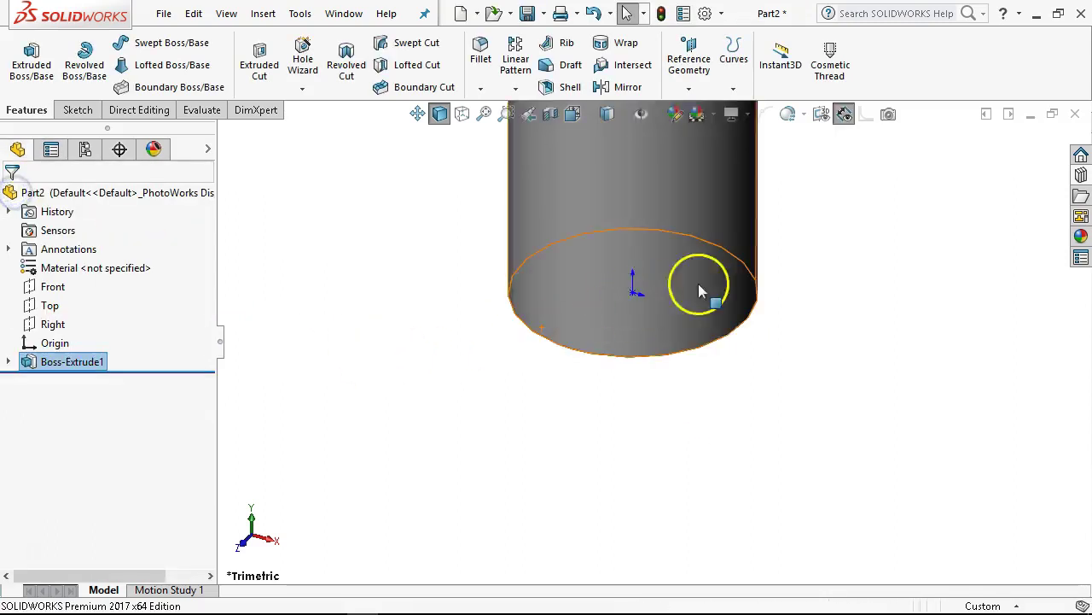
pyautogui.press('f')
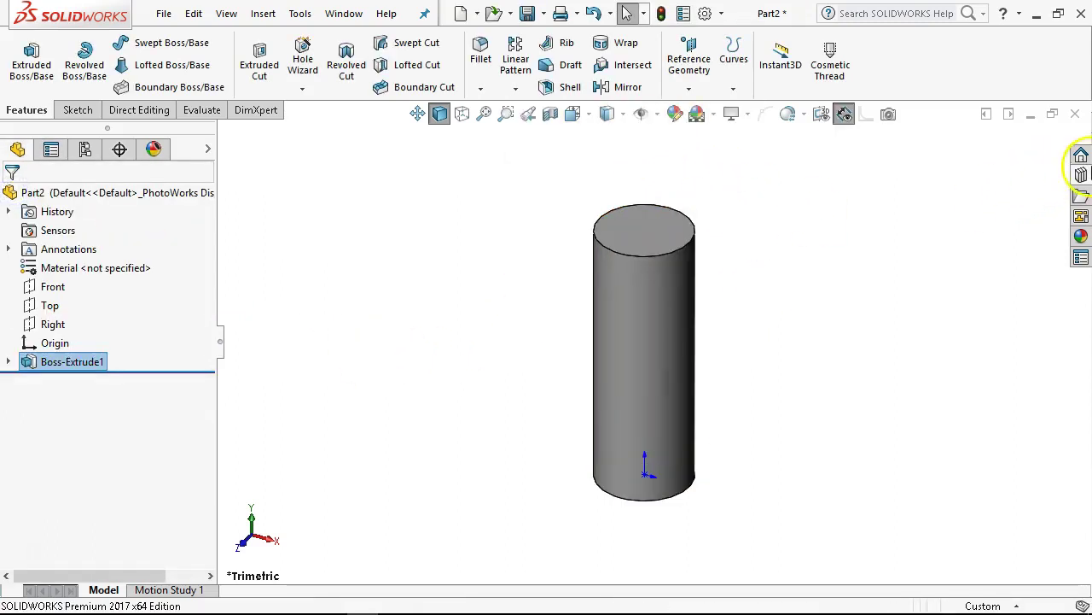
pyautogui.click(1080, 174)
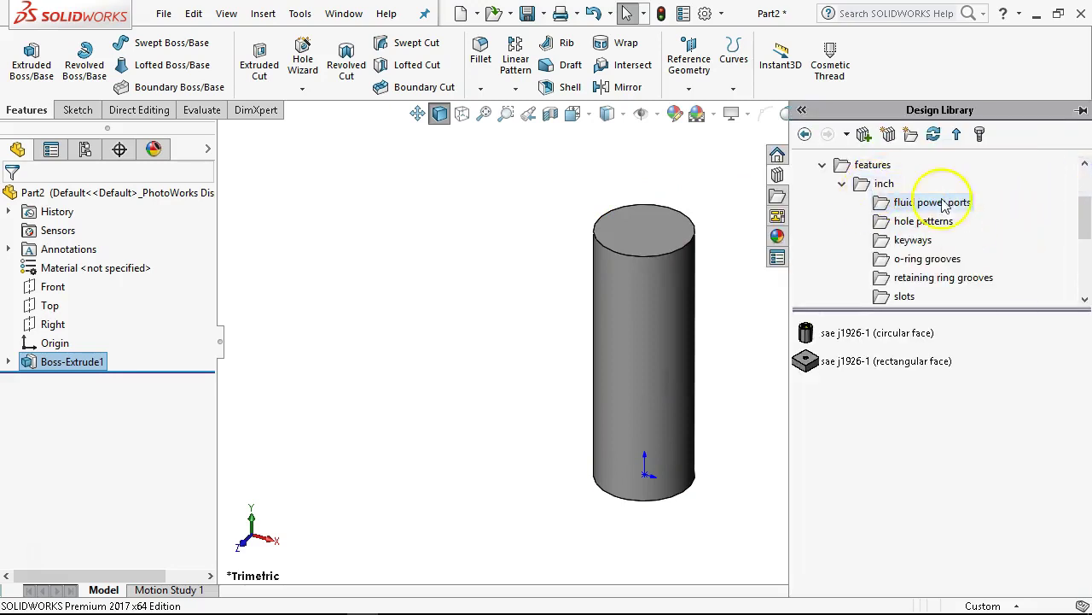
pyautogui.scroll(2, 934, 222)
pyautogui.click(845, 188)
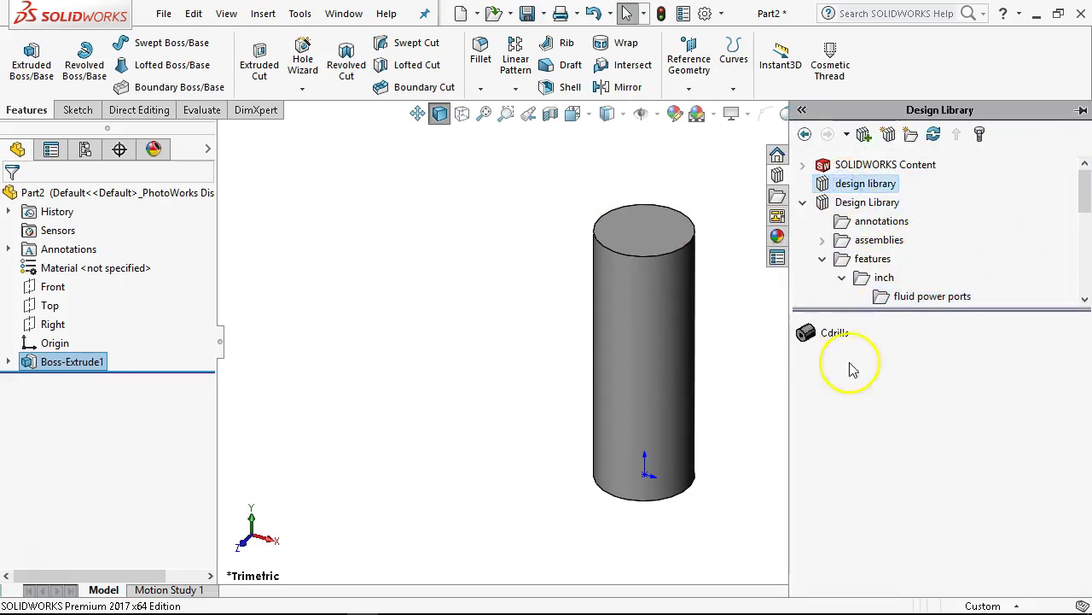
pyautogui.moveTo(829, 338); pyautogui.dragTo(632, 275)
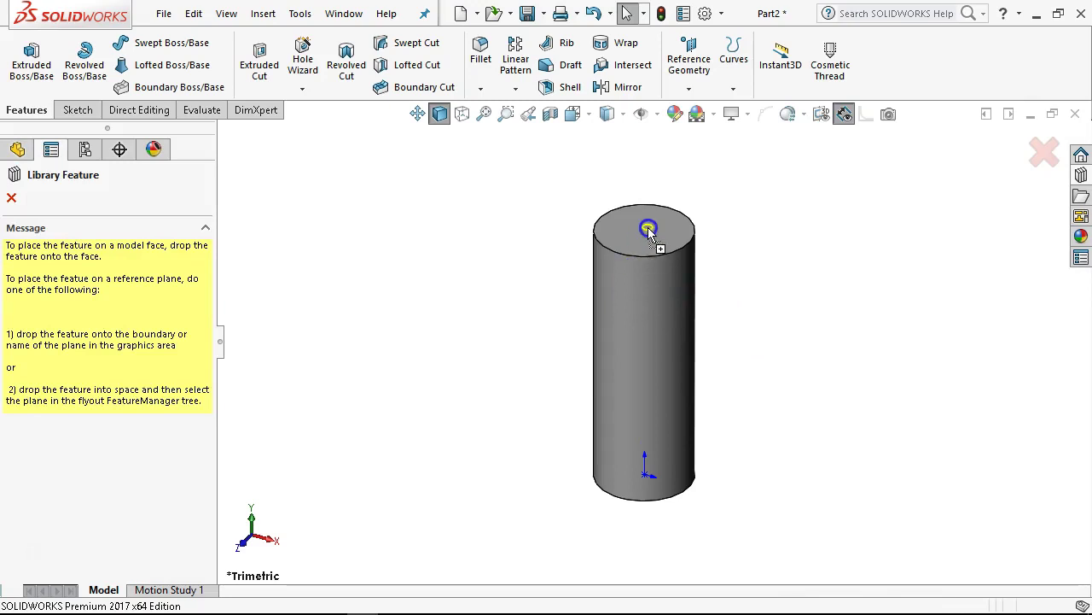
pyautogui.moveTo(648, 227); pyautogui.dragTo(648, 227)
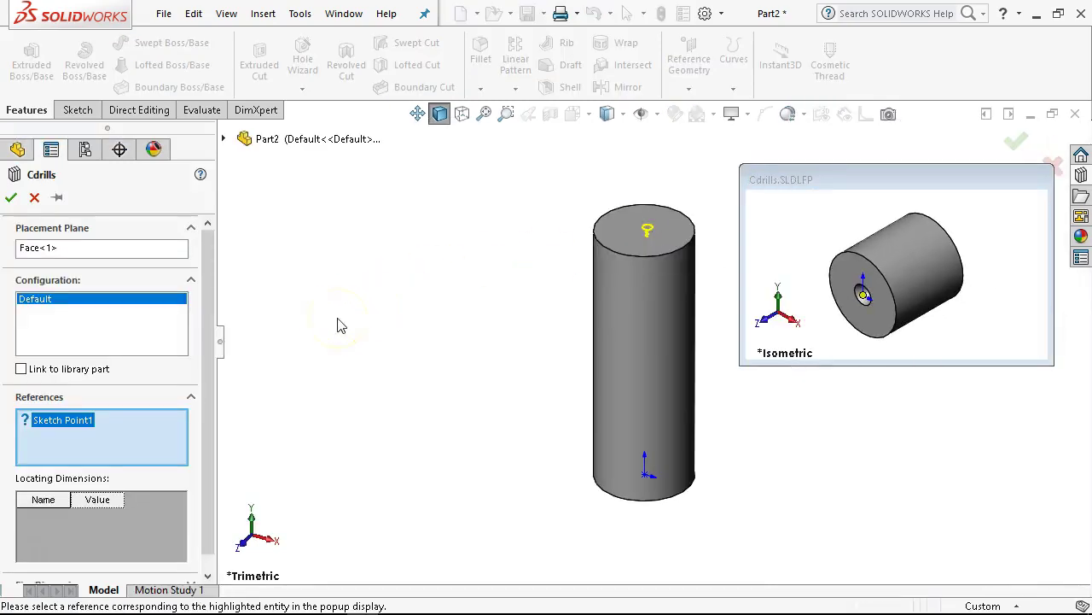
pyautogui.click(650, 481)
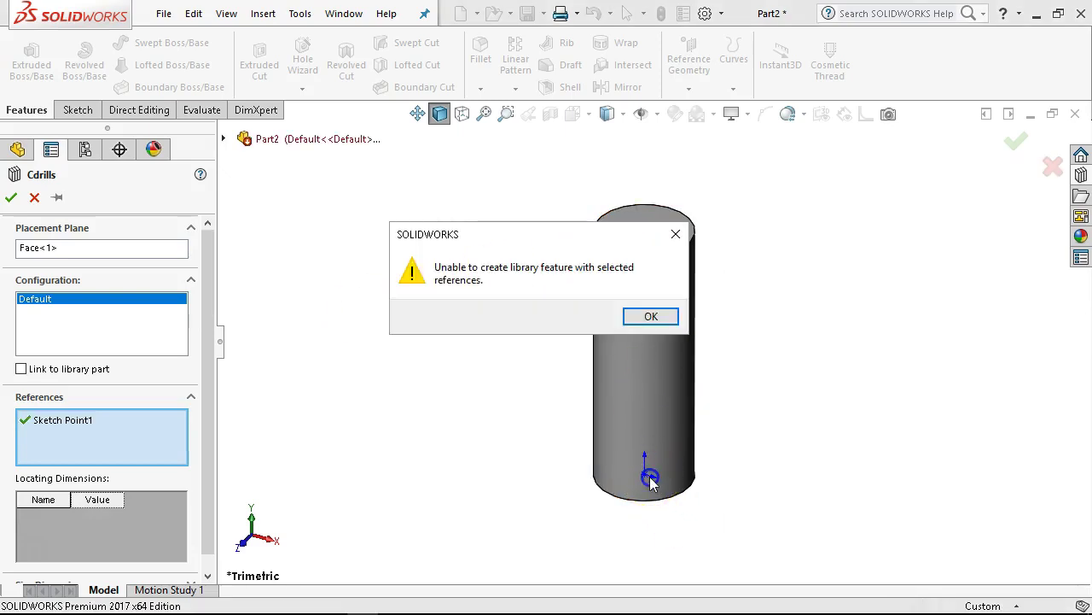
pyautogui.click(649, 318)
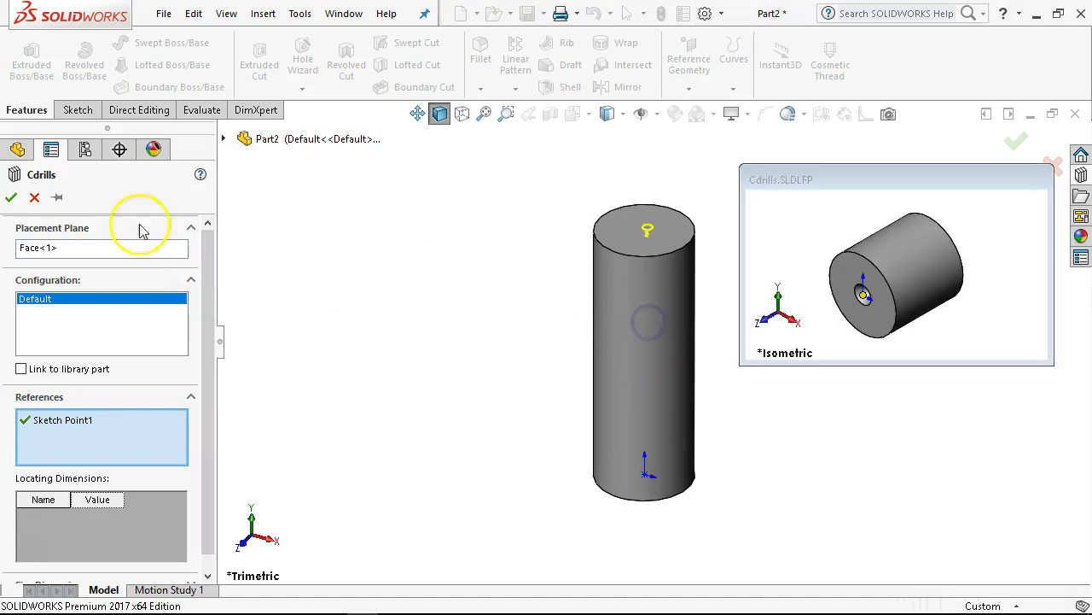
pyautogui.click(34, 200)
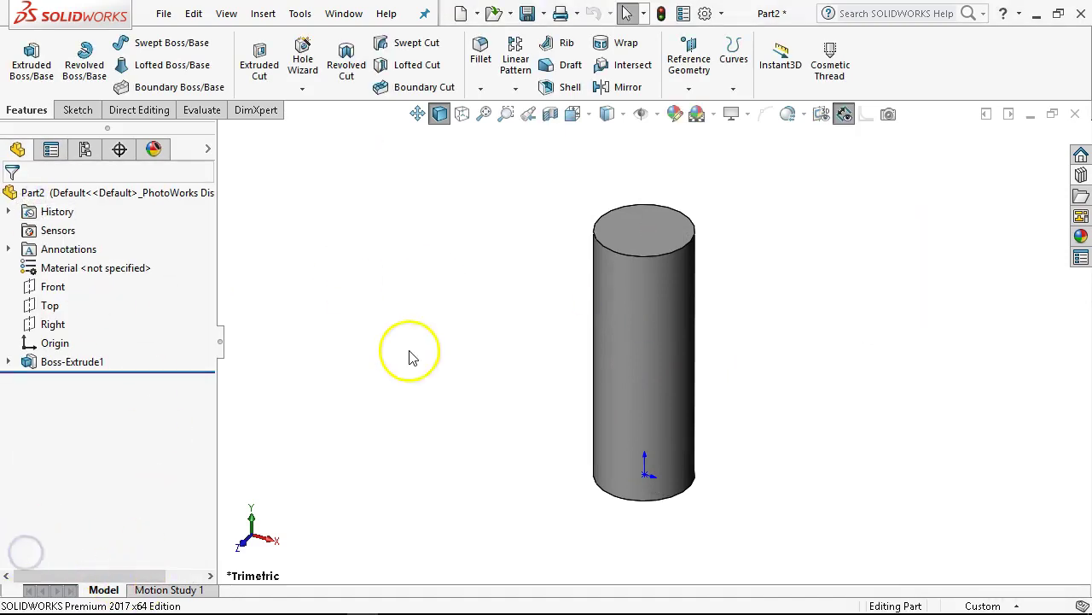
# - Open Cdrills from the design library folder
pyautogui.click(1082, 173)
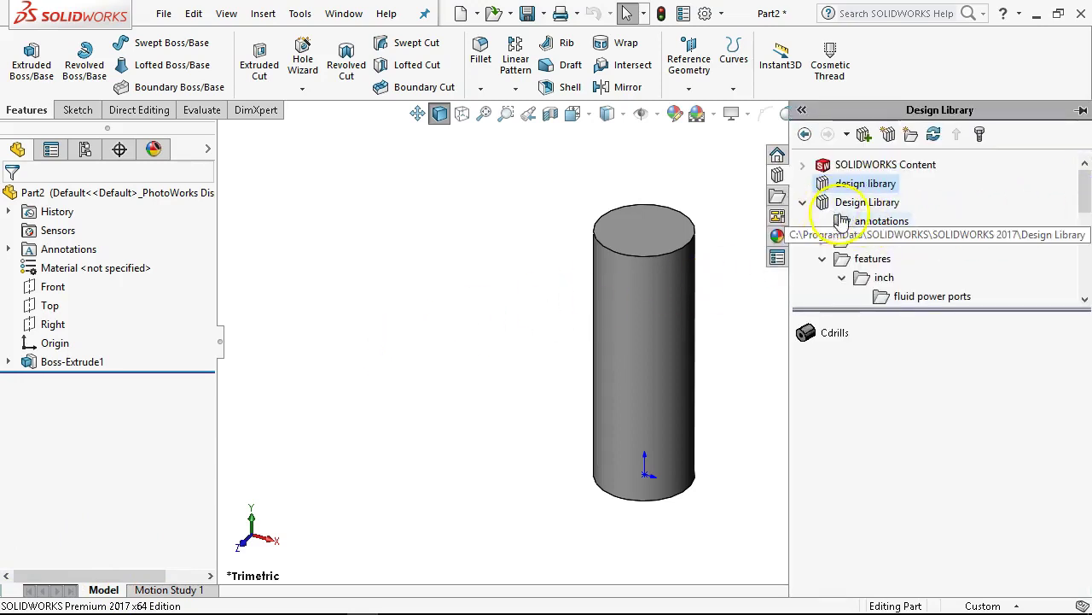
pyautogui.click(867, 187)
pyautogui.rightClick(807, 332)
pyautogui.click(842, 340)
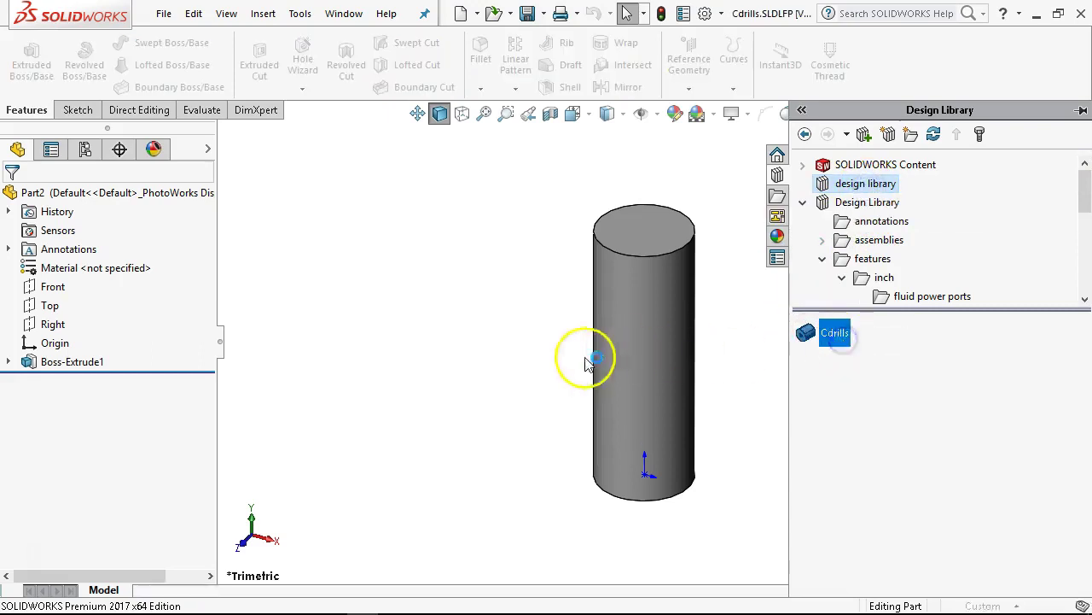
# - Edit Sketch1 under Boss-Extrude1 and drag the circle's centre up and left off the origin
pyautogui.click(40, 420)
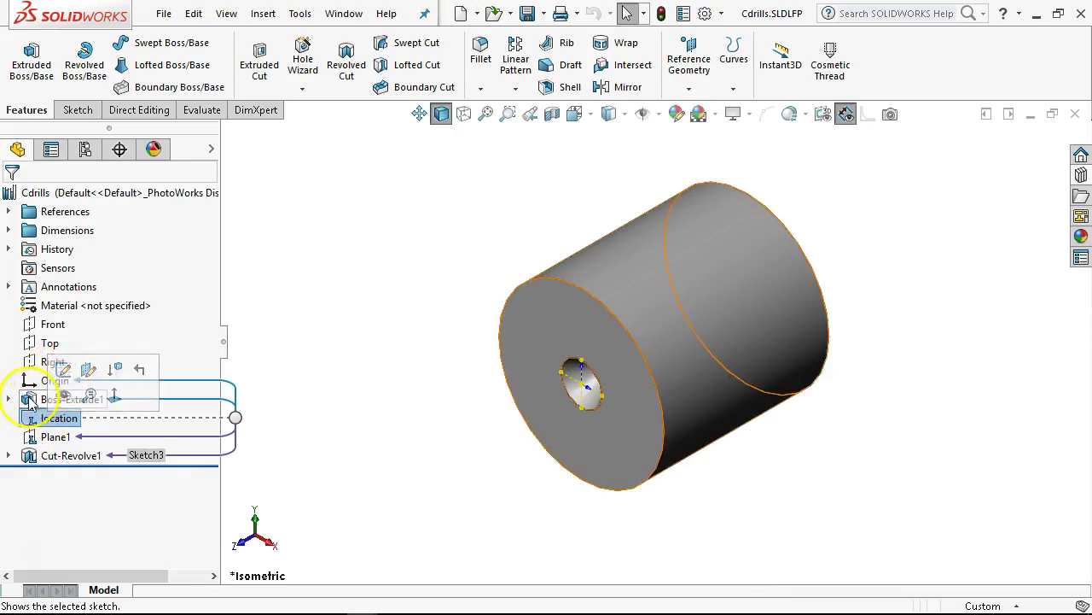
pyautogui.click(8, 398)
pyautogui.click(70, 417)
pyautogui.click(80, 361)
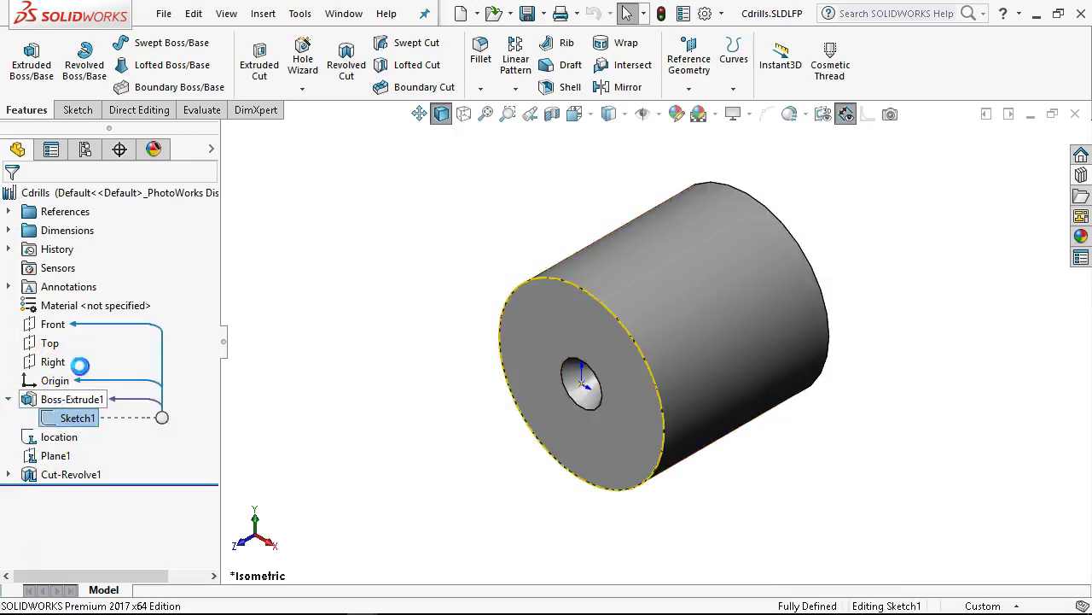
pyautogui.click(582, 384)
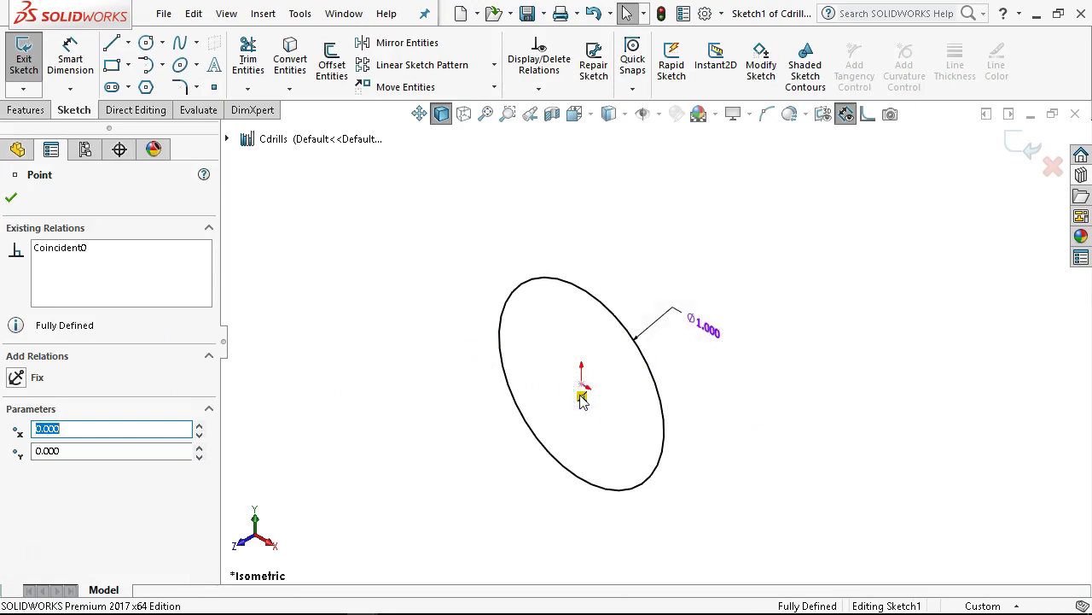
pyautogui.moveTo(582, 384); pyautogui.dragTo(503, 286)
# - Rebuild, then edit the location sketch and delete its point's Coincident0 relation
pyautogui.click(1022, 142)
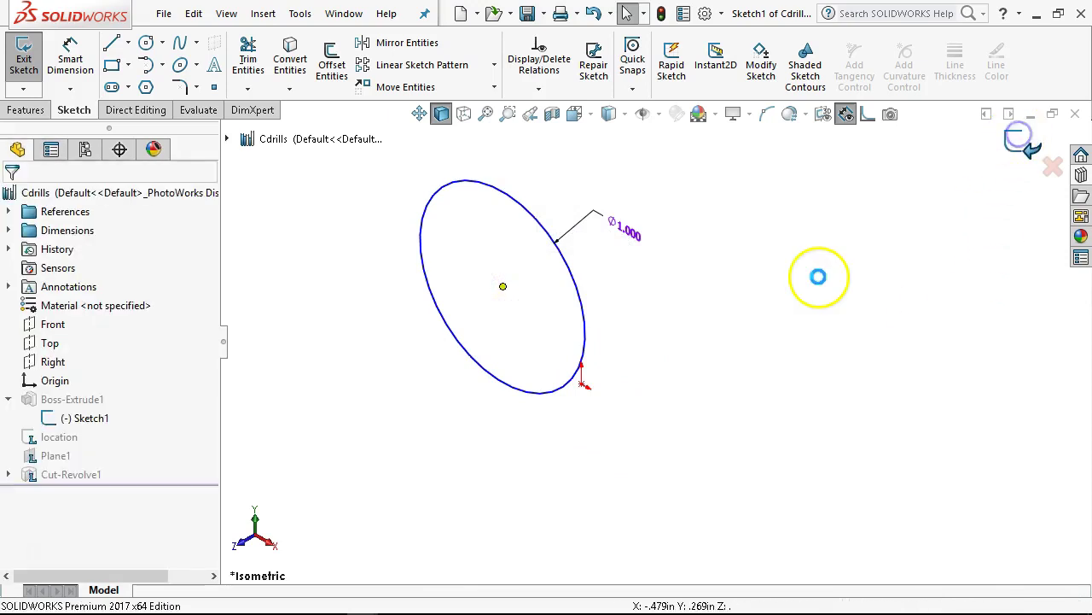
pyautogui.rightClick(60, 436)
pyautogui.click(81, 224)
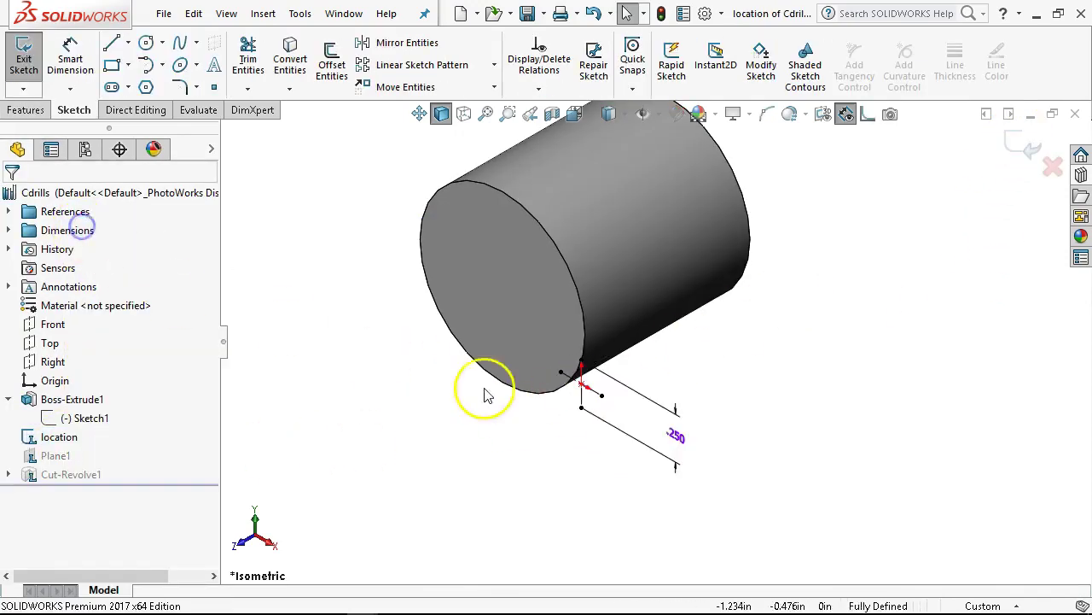
pyautogui.click(586, 391)
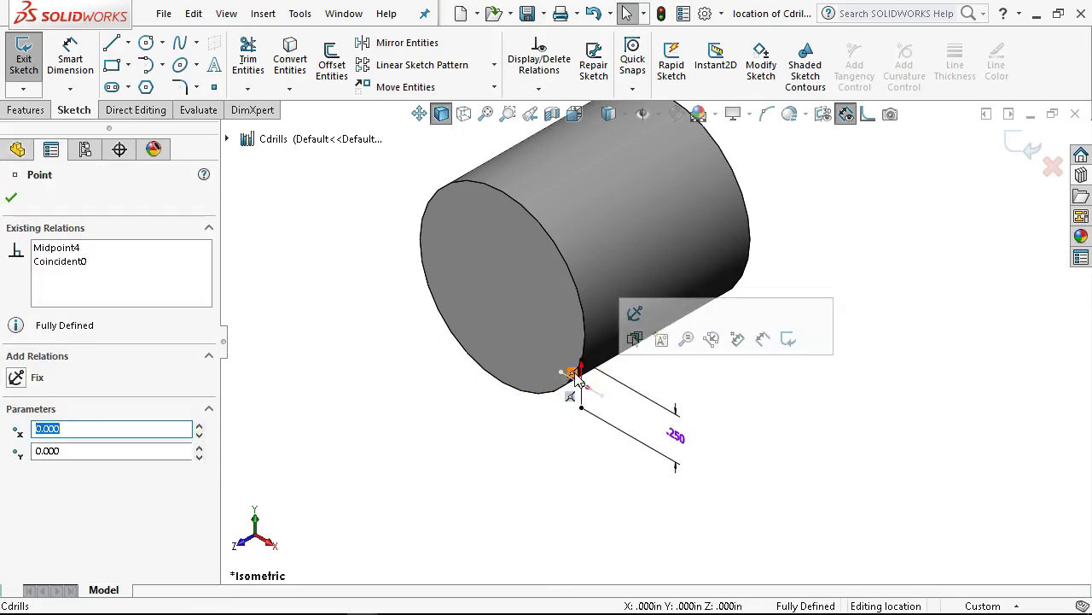
pyautogui.click(76, 261)
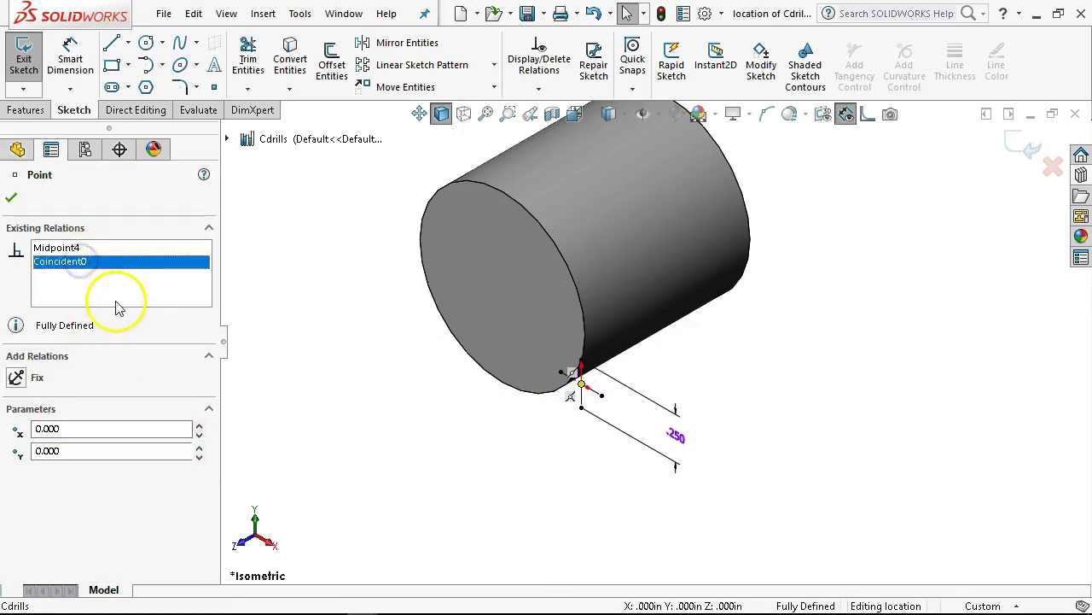
pyautogui.press('Delete')
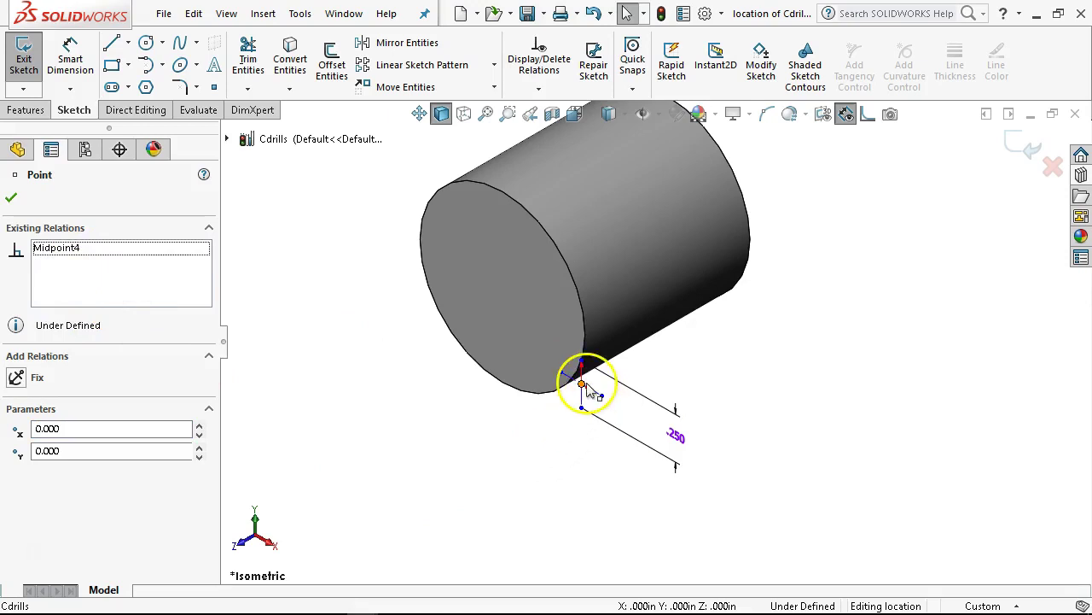
# - Make the location point concentric with the cylinder's front circular edge and exit the sketch
pyautogui.moveTo(585, 392); pyautogui.dragTo(508, 301)
pyautogui.keyDown('ctrl'); pyautogui.click(521, 214); pyautogui.keyUp('ctrl')
pyautogui.keyDown('ctrl'); pyautogui.click(519, 224); pyautogui.keyUp('ctrl')
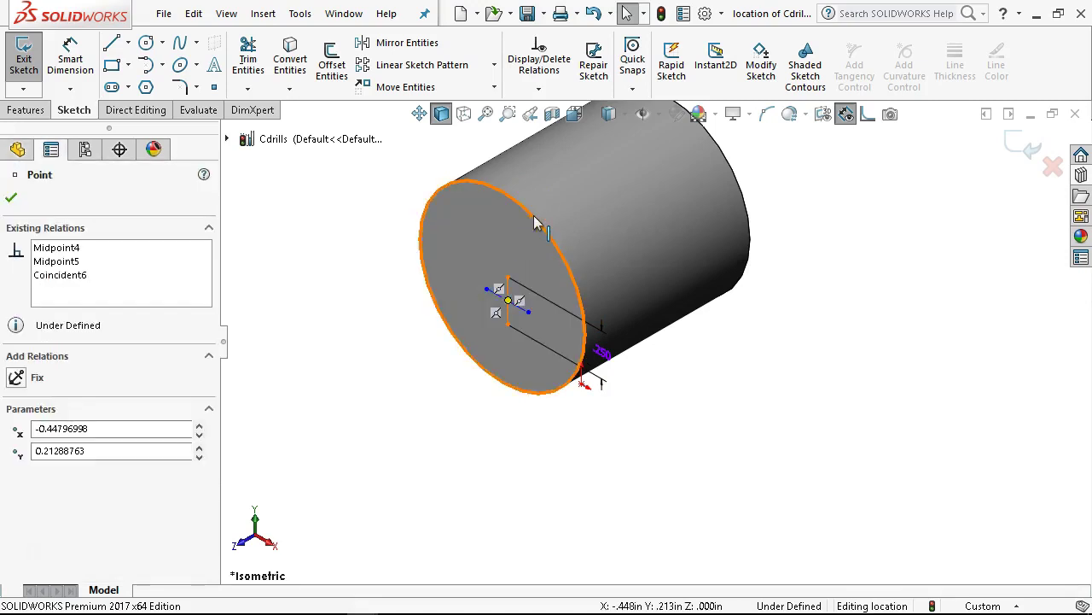
pyautogui.keyDown('ctrl'); pyautogui.click(527, 222); pyautogui.keyUp('ctrl')
pyautogui.click(583, 139)
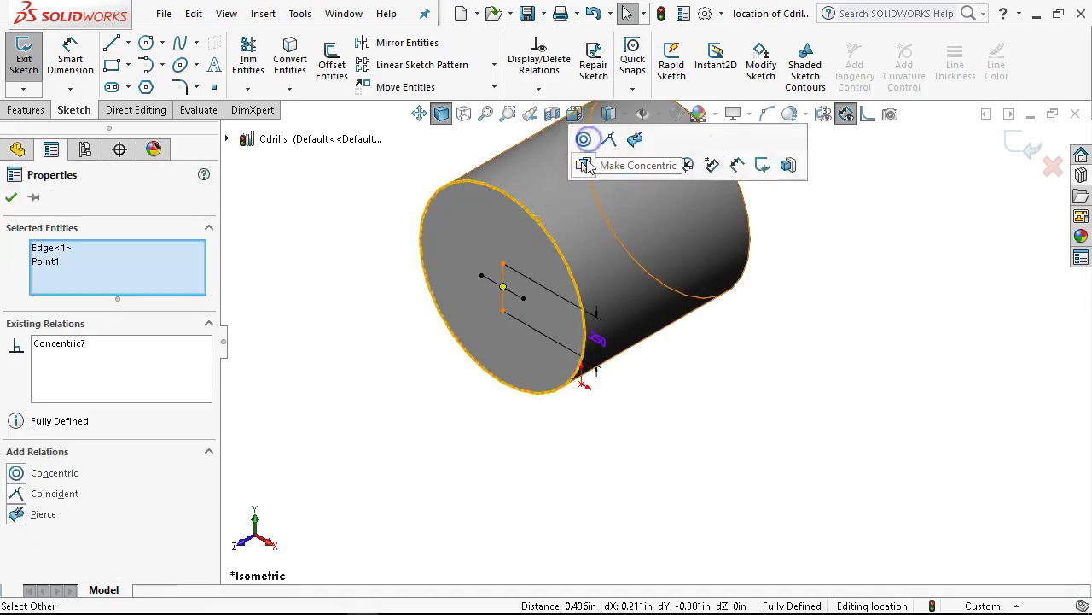
pyautogui.click(731, 373)
pyautogui.click(1023, 139)
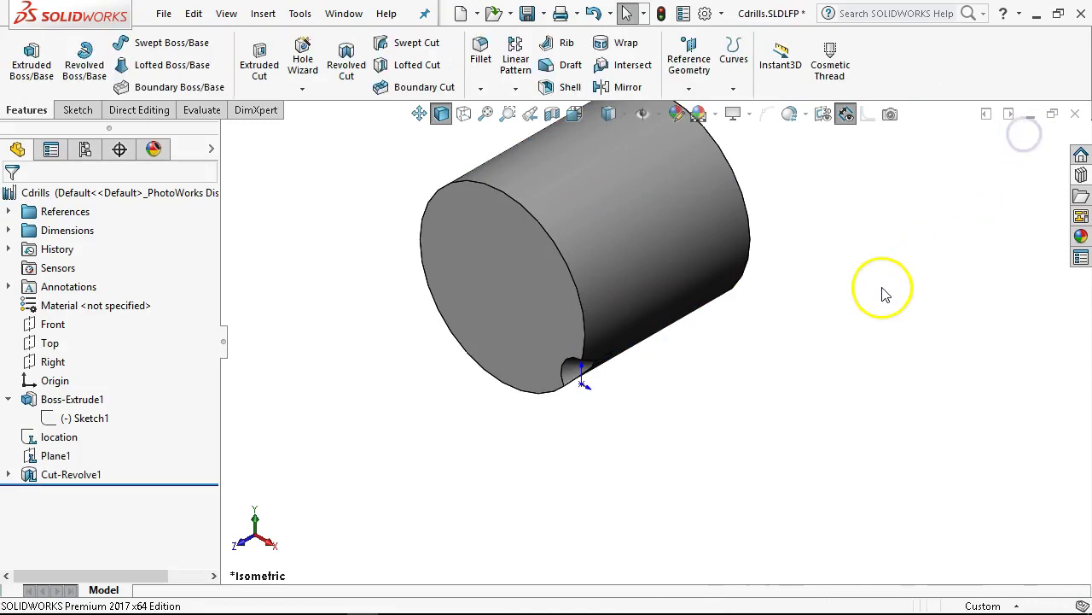
# - Edit Plane1 and set the cylinder's end face as its first reference
pyautogui.rightClick(55, 456)
pyautogui.click(73, 181)
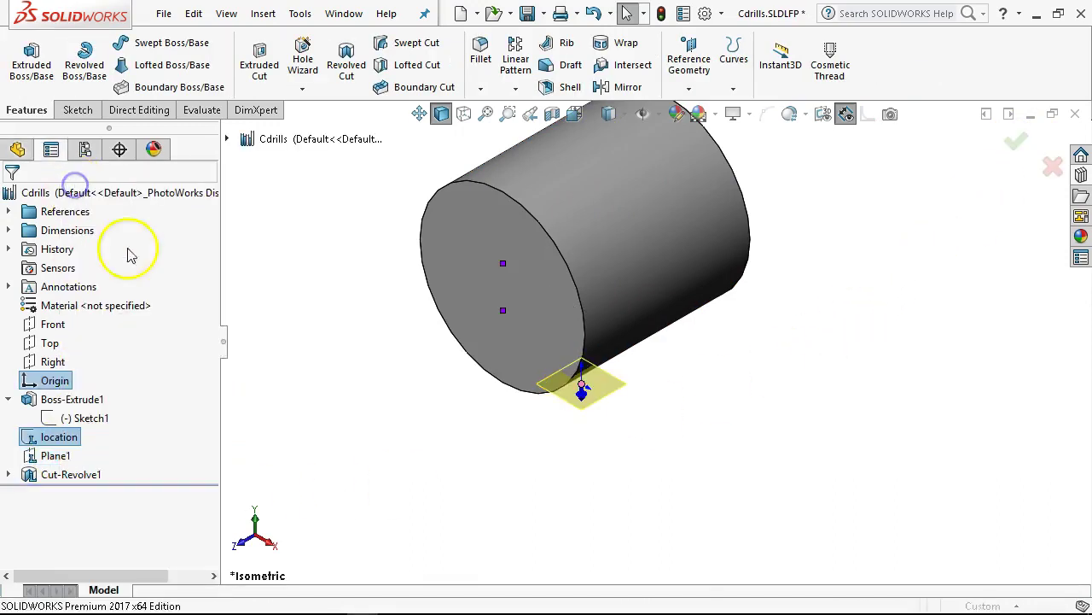
pyautogui.moveTo(465, 379); pyautogui.dragTo(484, 440, button='middle')
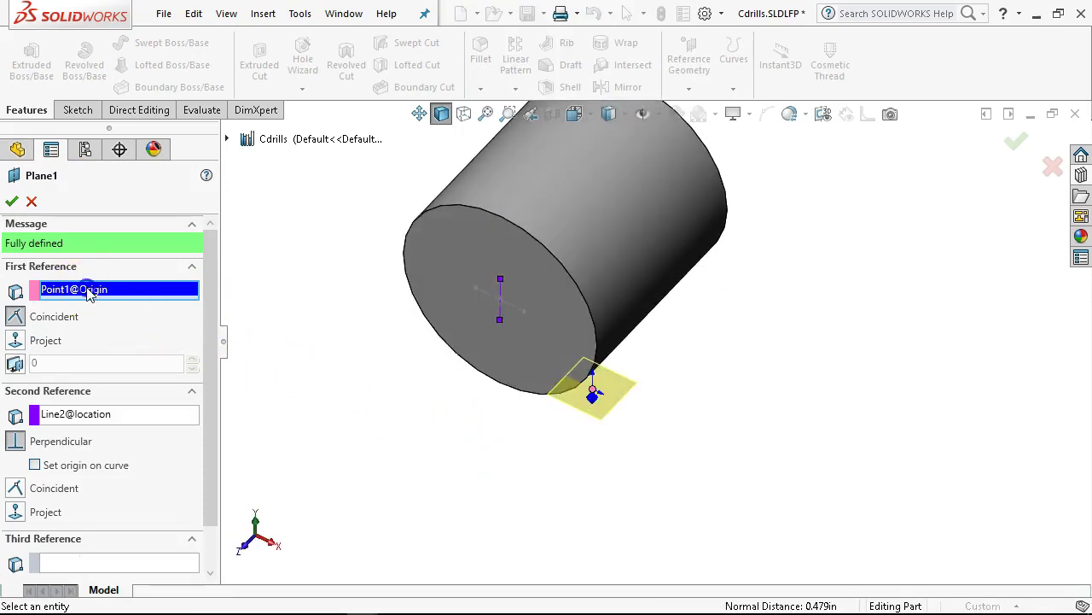
pyautogui.scroll(-2, 598, 388)
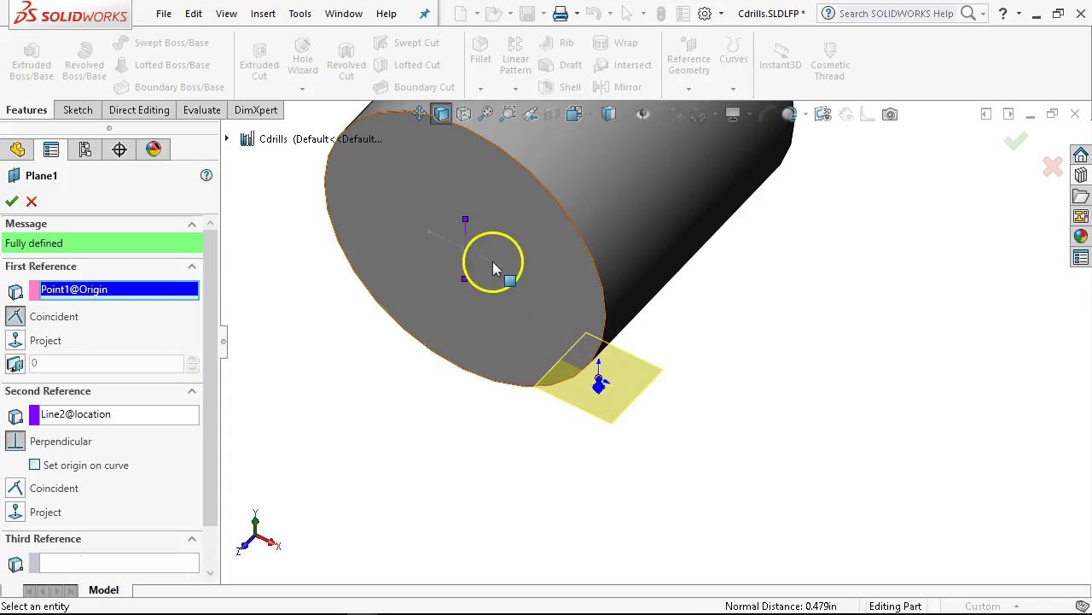
pyautogui.click(466, 256)
pyautogui.click(147, 306)
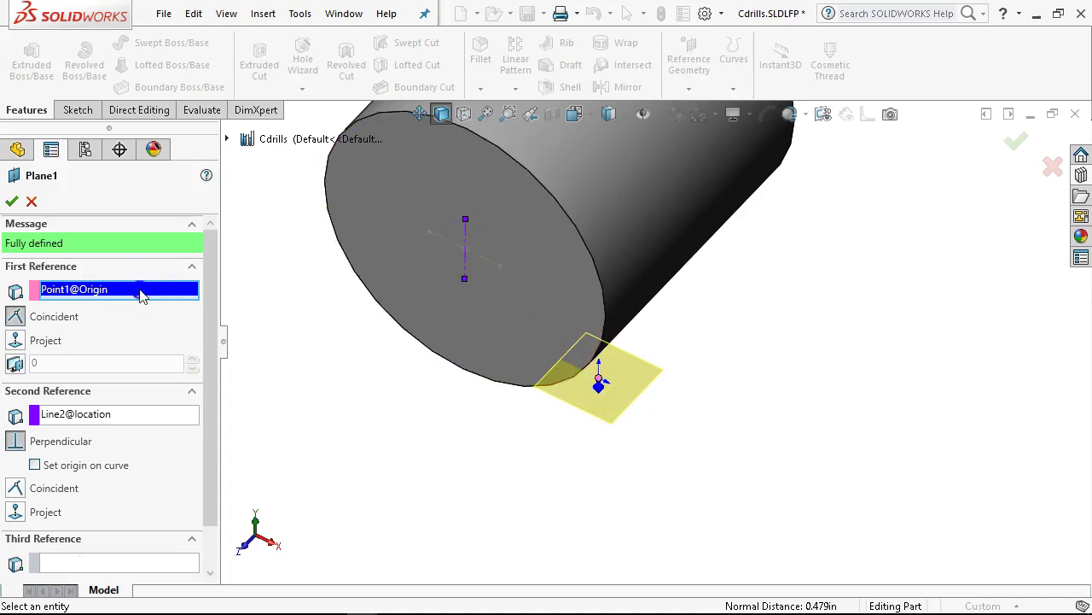
pyautogui.click(469, 275)
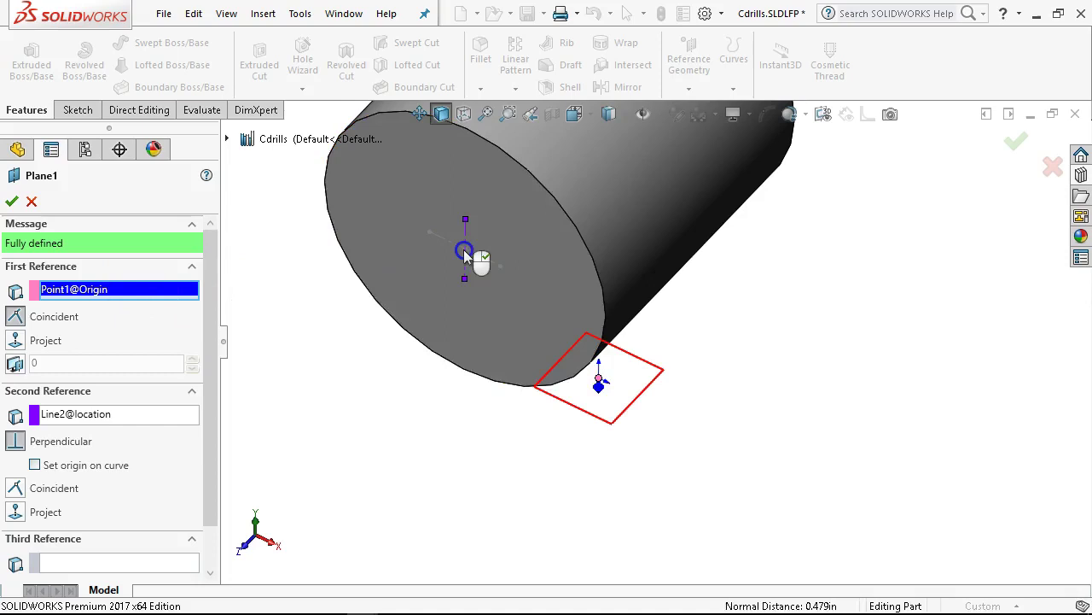
pyautogui.click(465, 254)
# - Delete the Face<1> first reference, leaving only Line2@location as the perpendicular reference
pyautogui.click(87, 303)
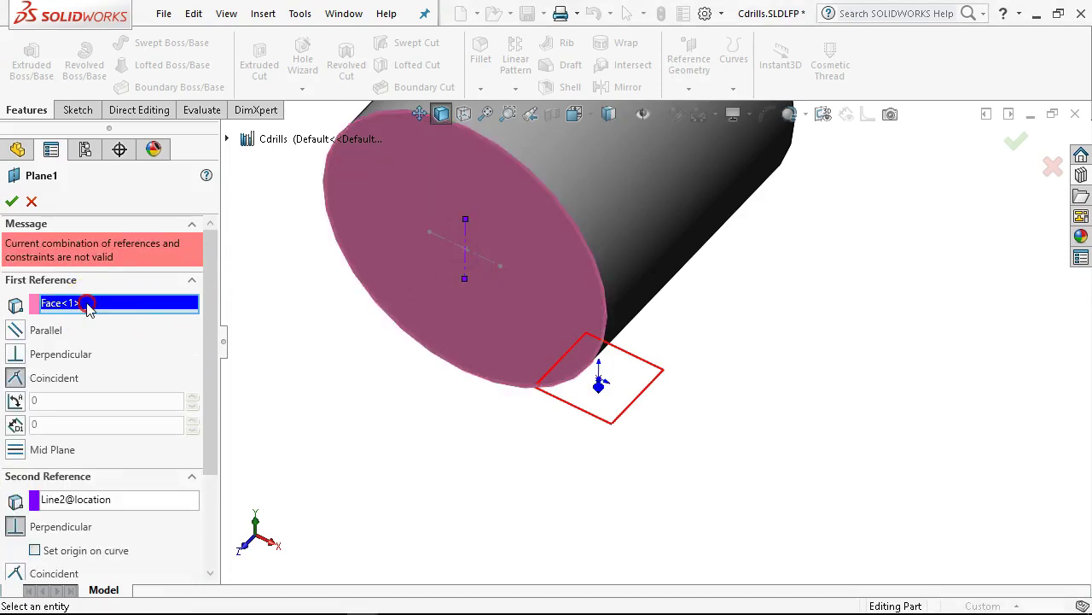
pyautogui.rightClick(103, 309)
pyautogui.click(73, 315)
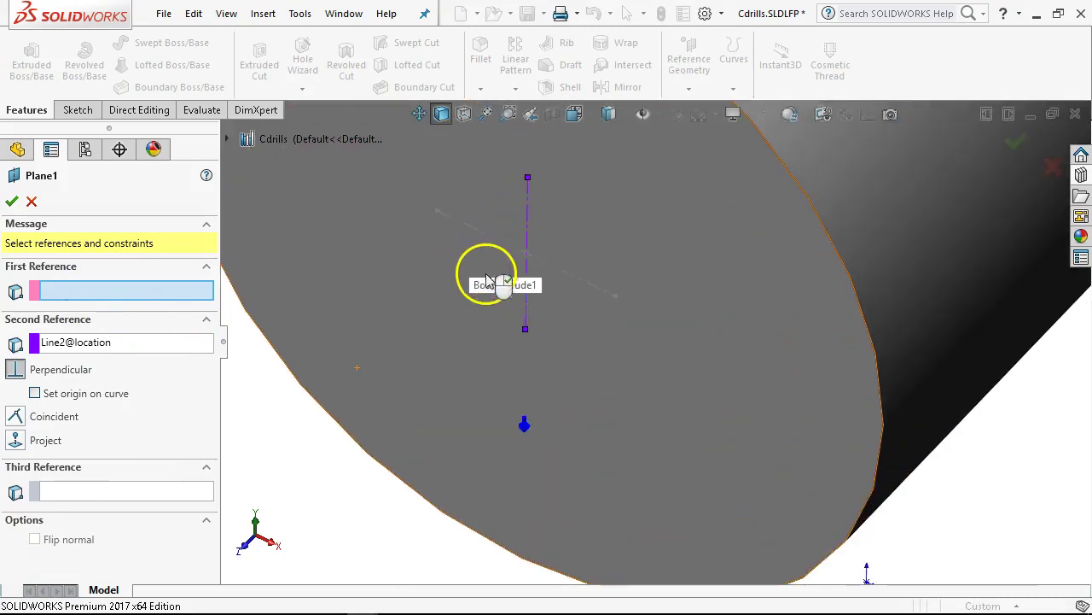
pyautogui.click(528, 259)
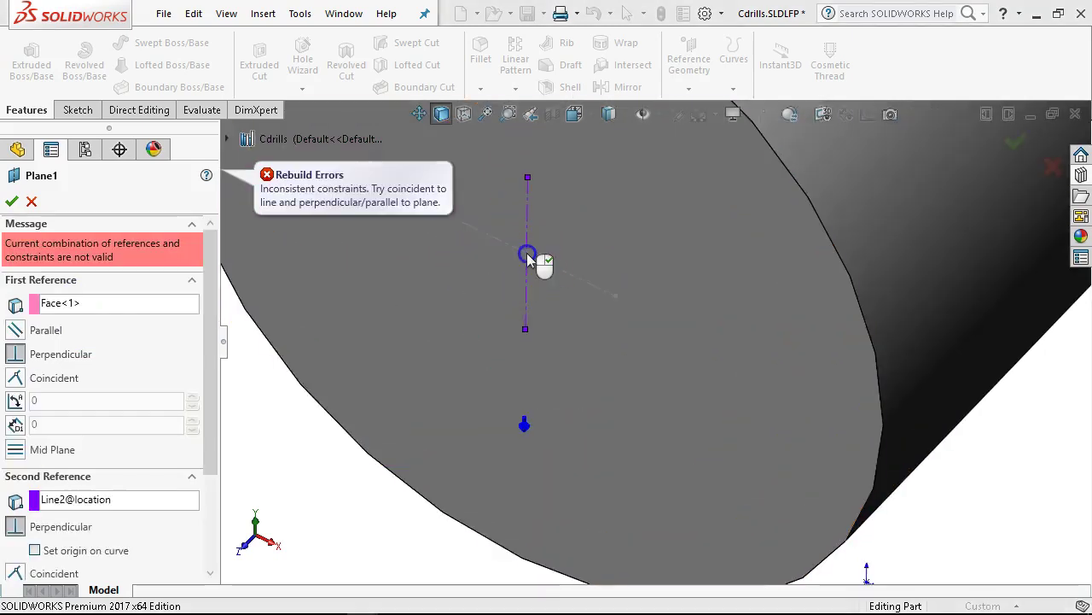
pyautogui.click(74, 304)
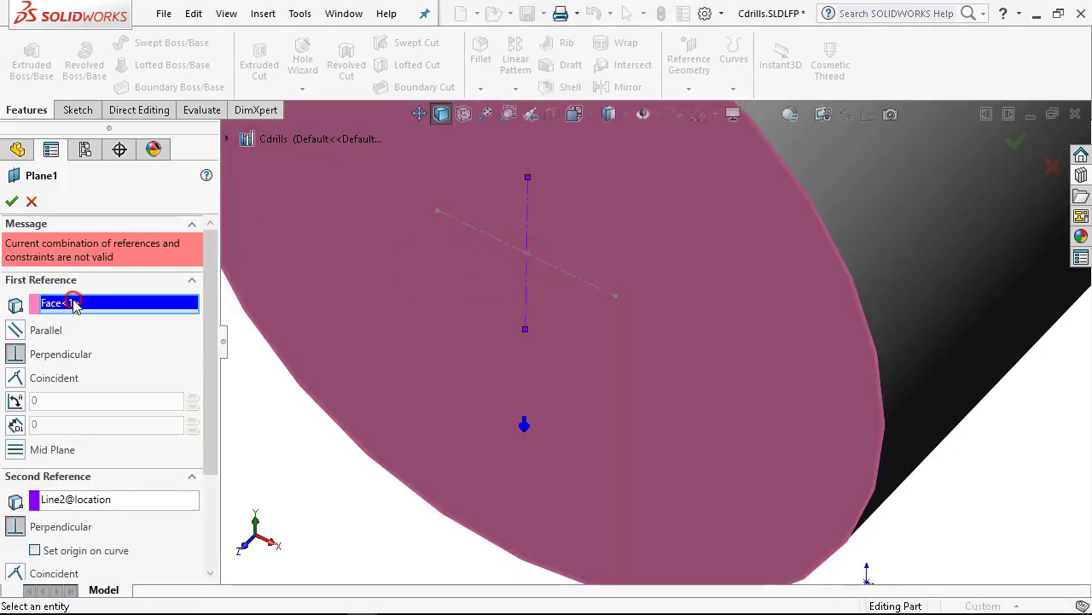
pyautogui.rightClick(73, 305)
pyautogui.click(53, 313)
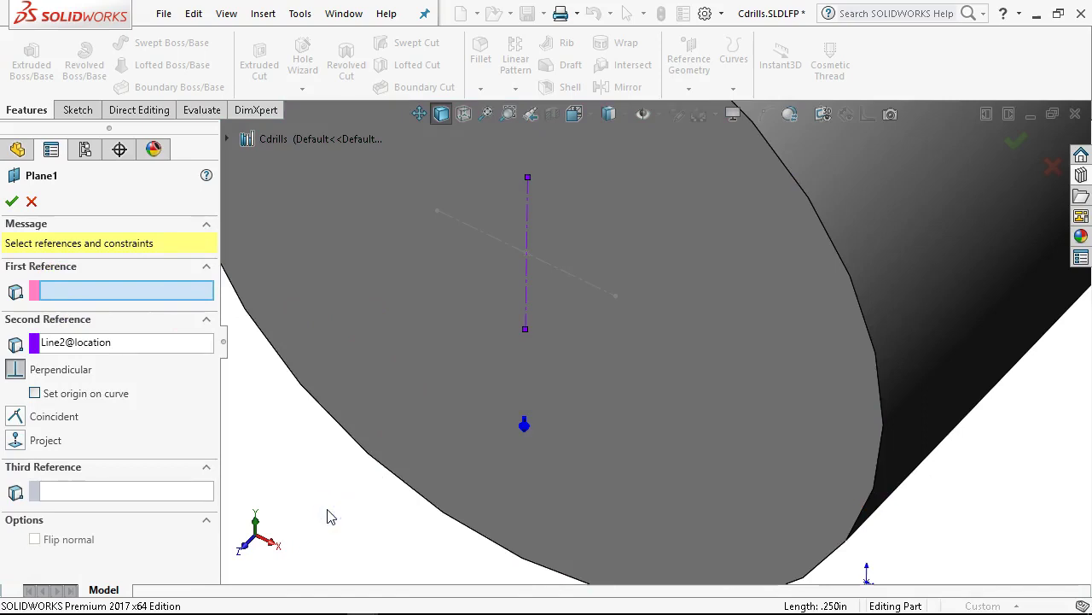
# - Limit selection to sketch points with the Selection Filter and fit the cylinder in view
pyautogui.press('F5')
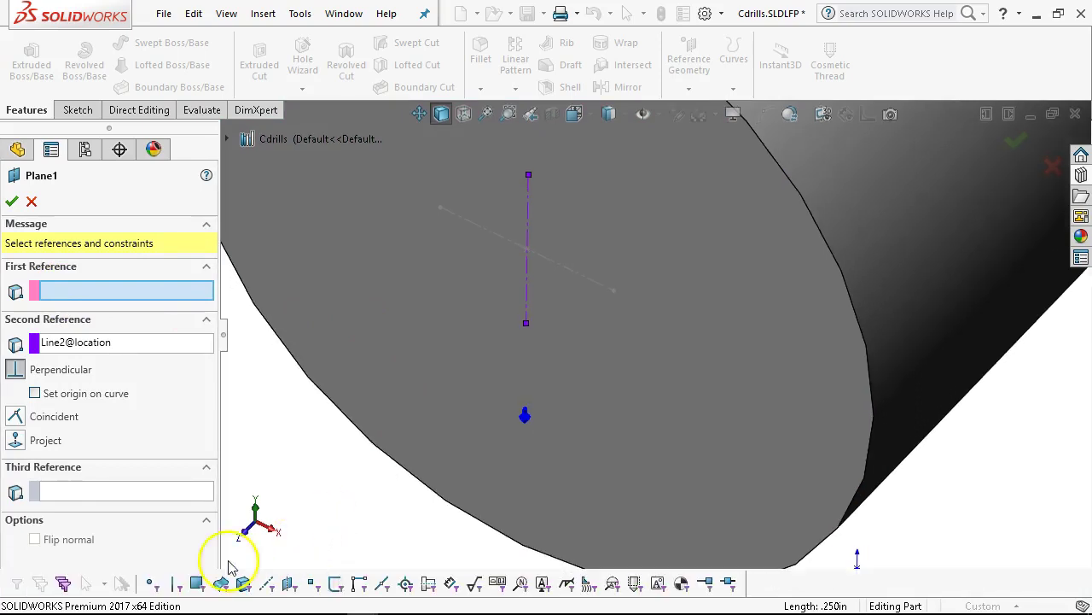
pyautogui.click(151, 588)
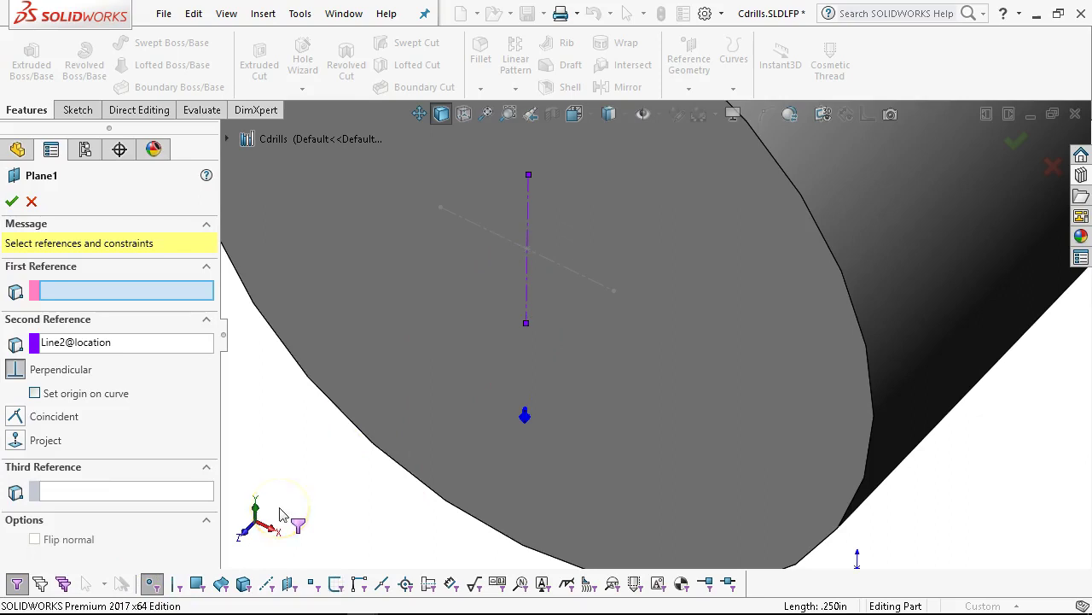
pyautogui.click(159, 584)
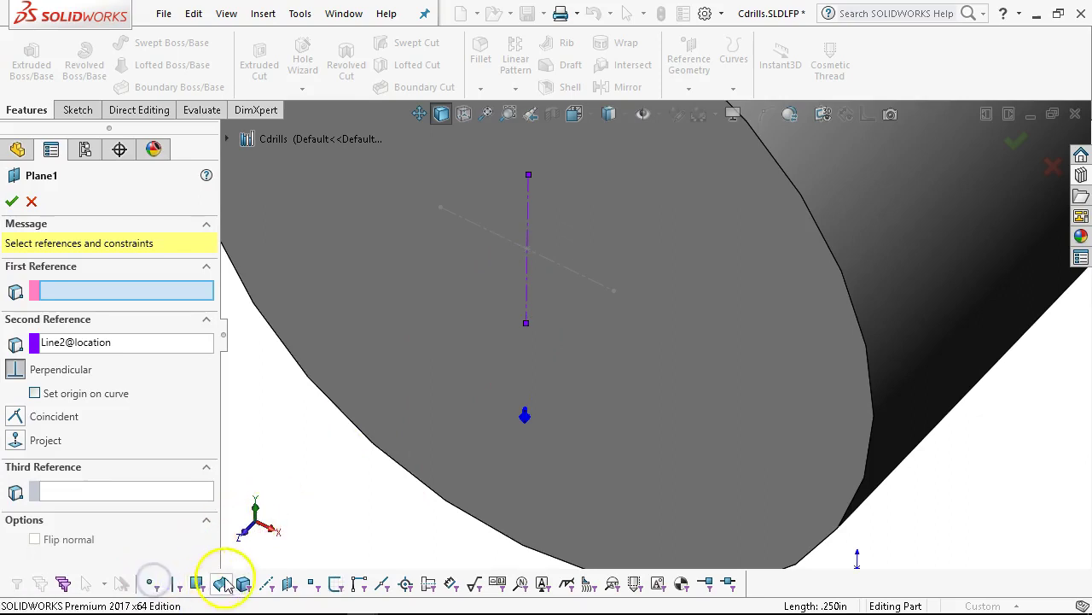
pyautogui.click(314, 586)
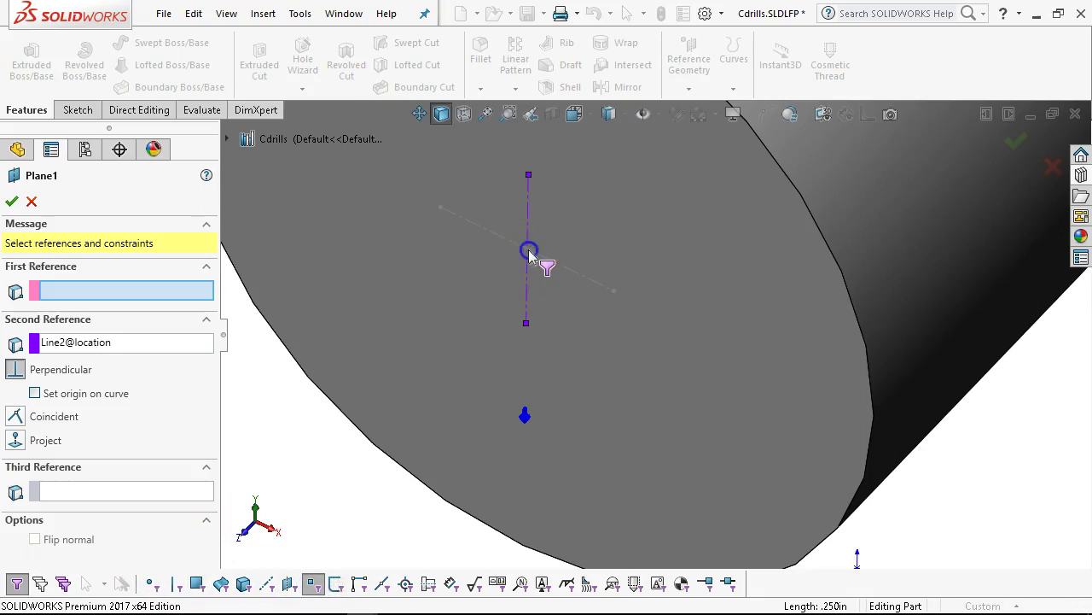
pyautogui.middleClick(418, 369)
pyautogui.middleClick(418, 369)
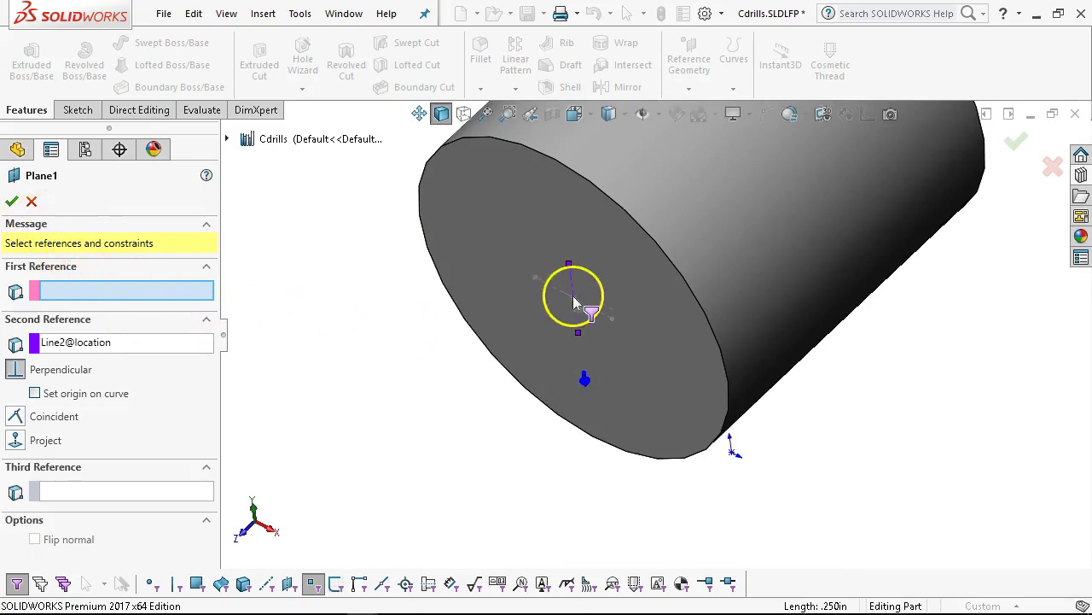
# - Close the Plane1 PropertyManager without changes, returning to the feature tree
pyautogui.rightClick(345, 323)
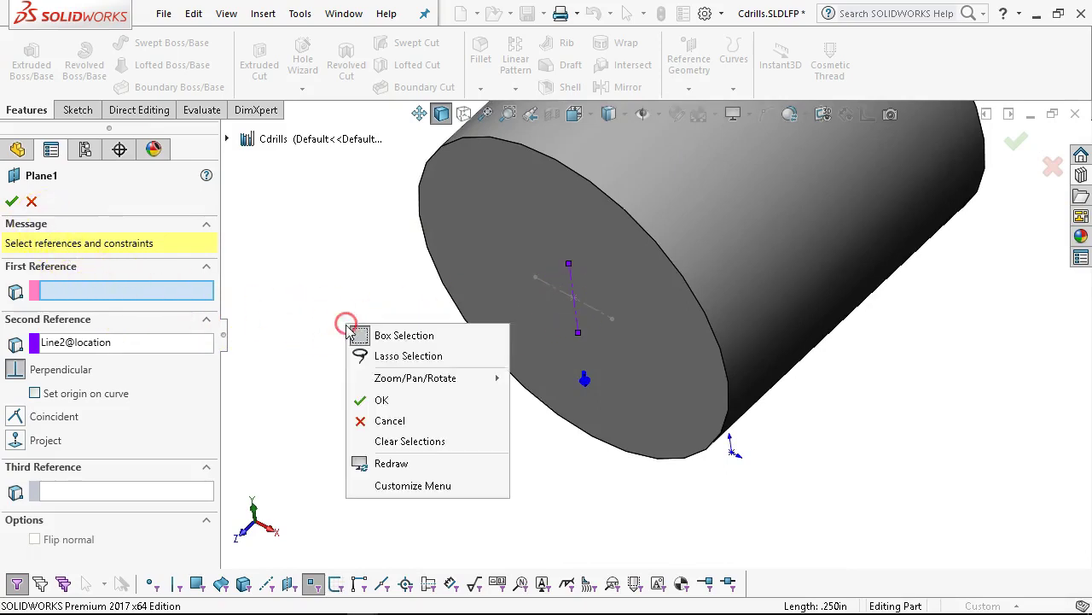
pyautogui.click(394, 401)
pyautogui.rightClick(646, 264)
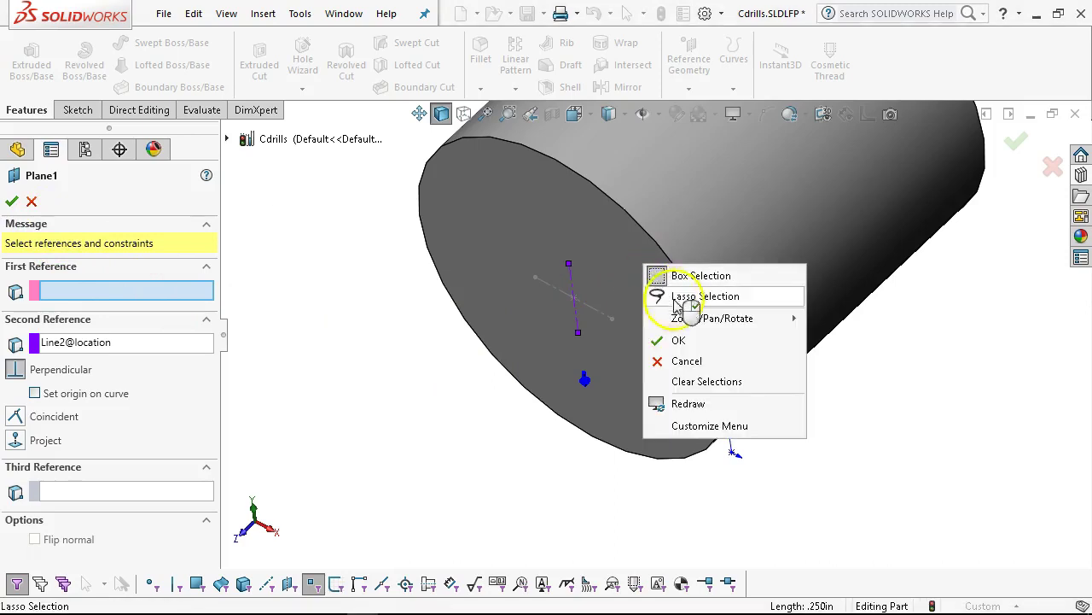
pyautogui.click(445, 431)
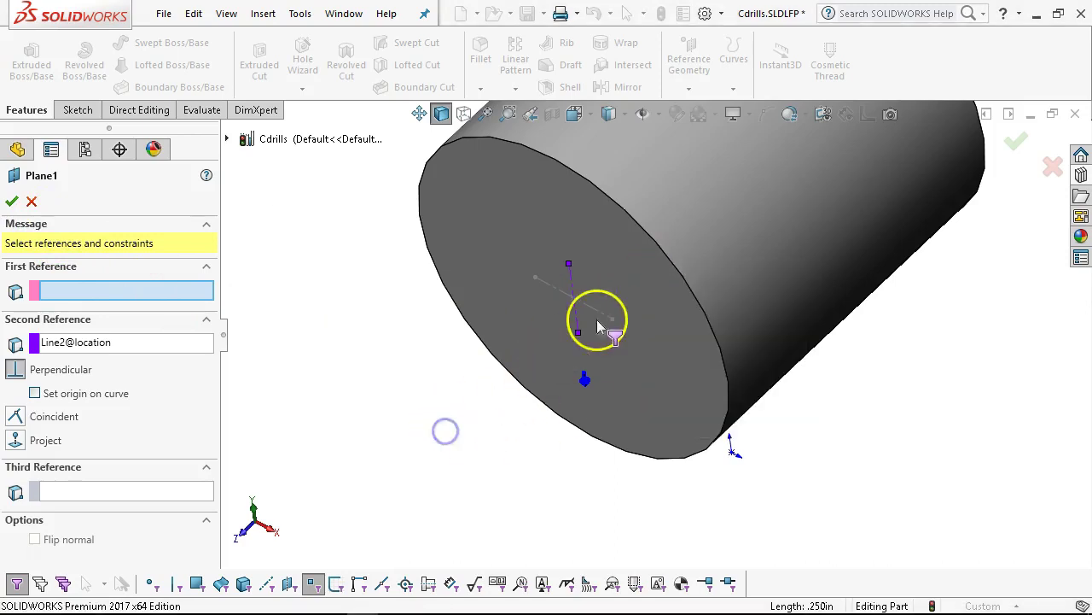
pyautogui.scroll(-3, 597, 323)
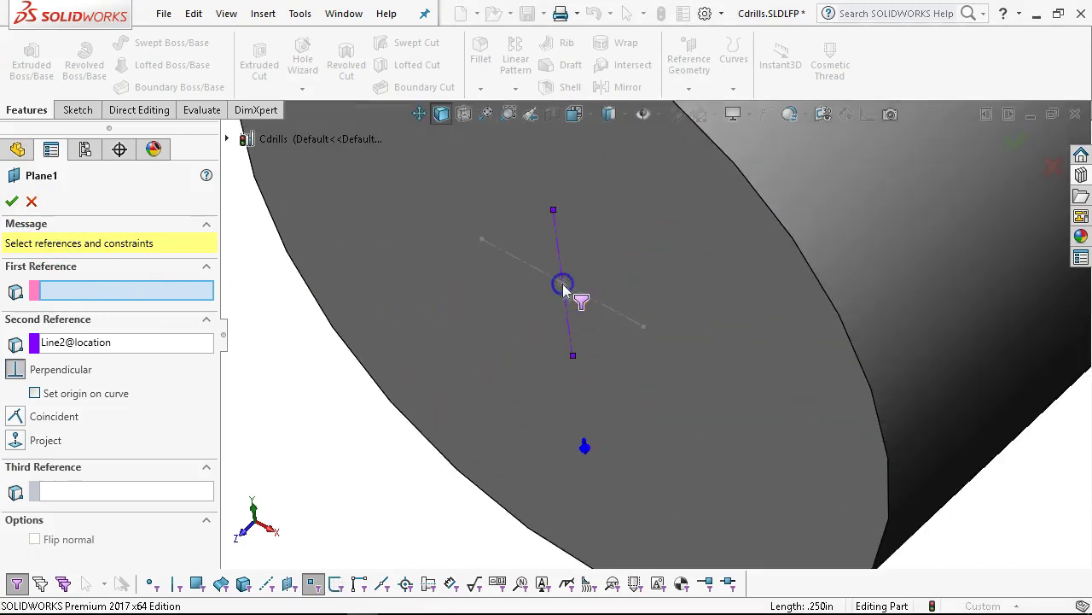
pyautogui.scroll(3, 440, 350)
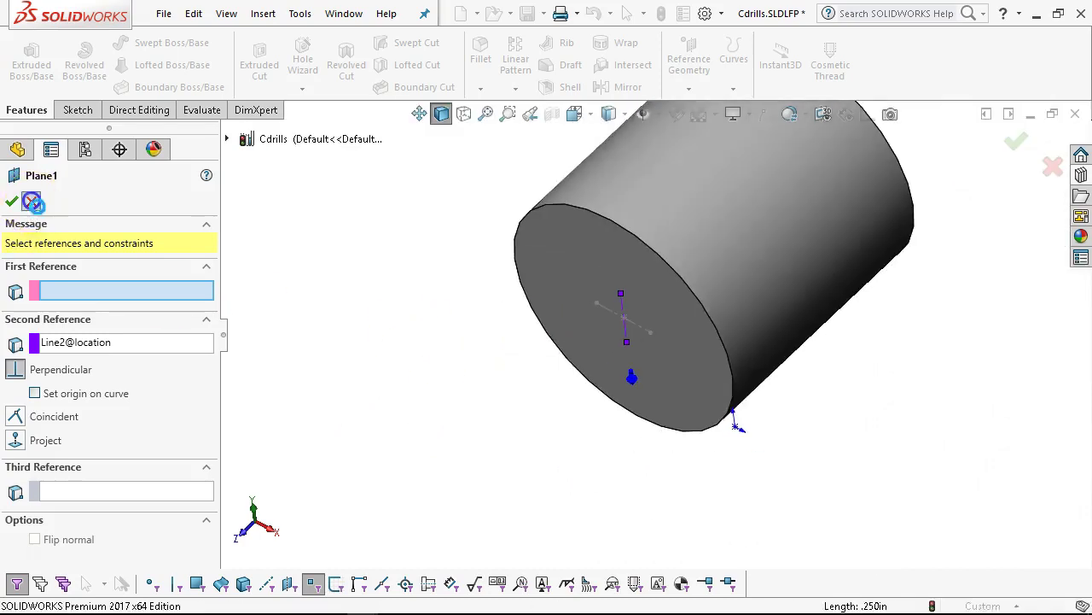
# - Move Sketch1's base circle up-left away from the origin and rebuild, dismissing the error report
pyautogui.rightClick(75, 417)
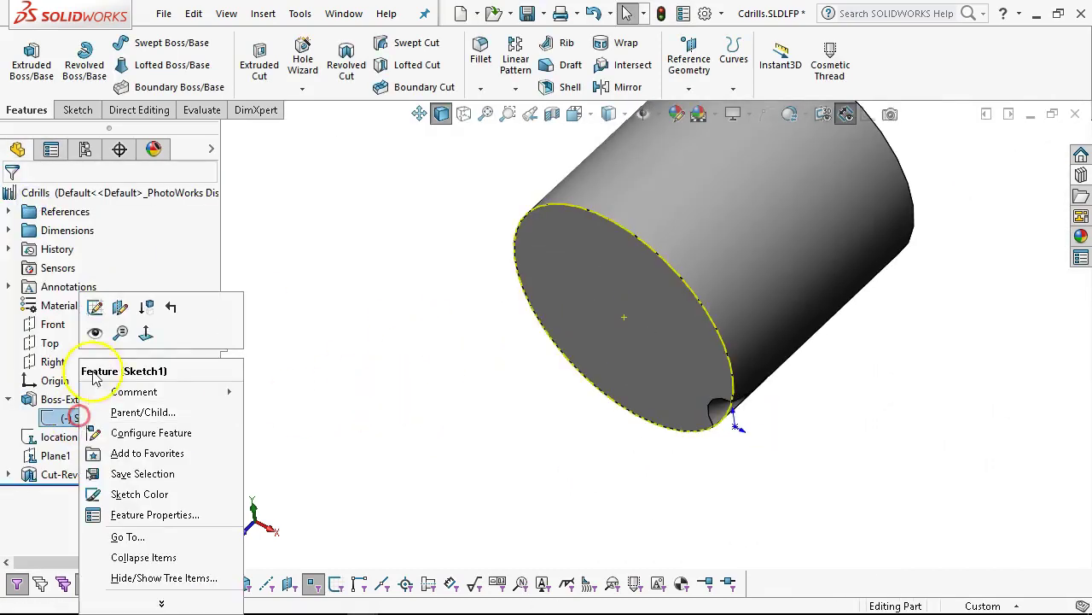
pyautogui.click(95, 306)
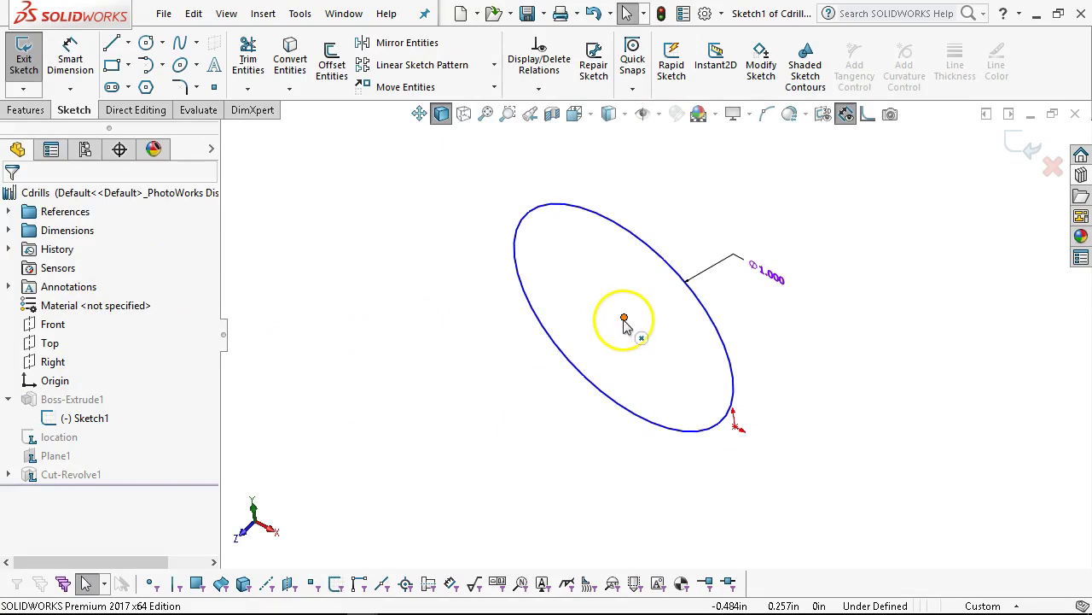
pyautogui.moveTo(624, 319); pyautogui.dragTo(612, 279)
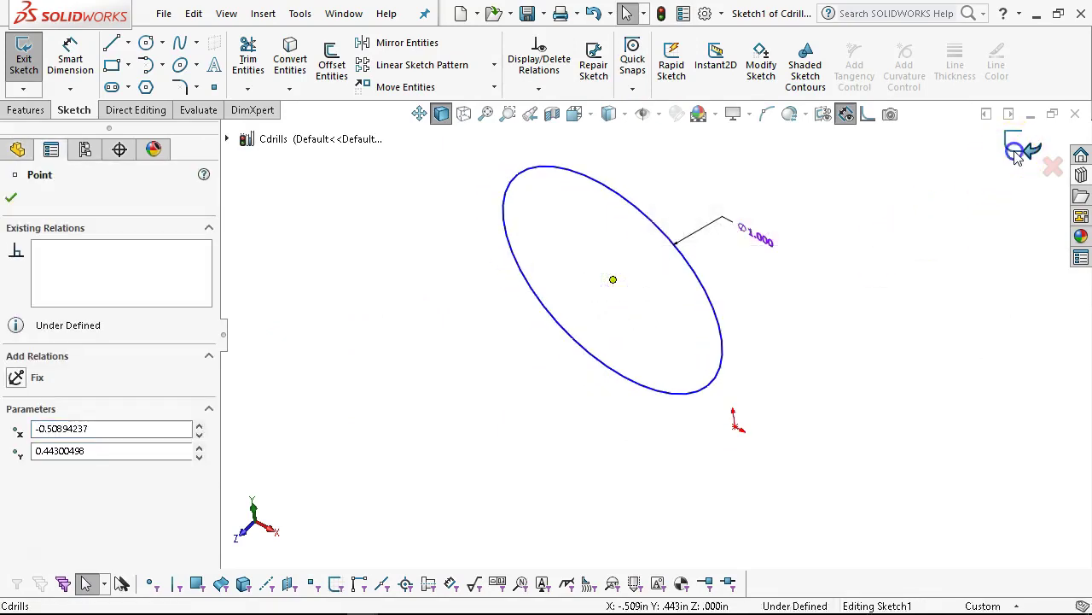
pyautogui.click(1015, 153)
pyautogui.click(895, 224)
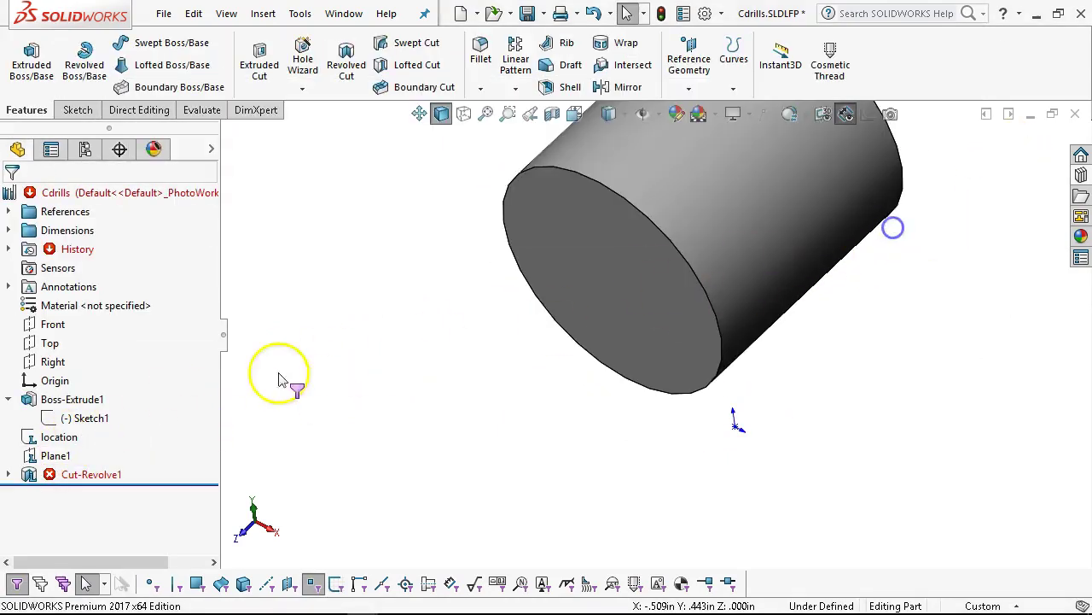
# - Edit the location sketch, select its point, and rebuild, closing the error report again
pyautogui.rightClick(56, 436)
pyautogui.click(66, 220)
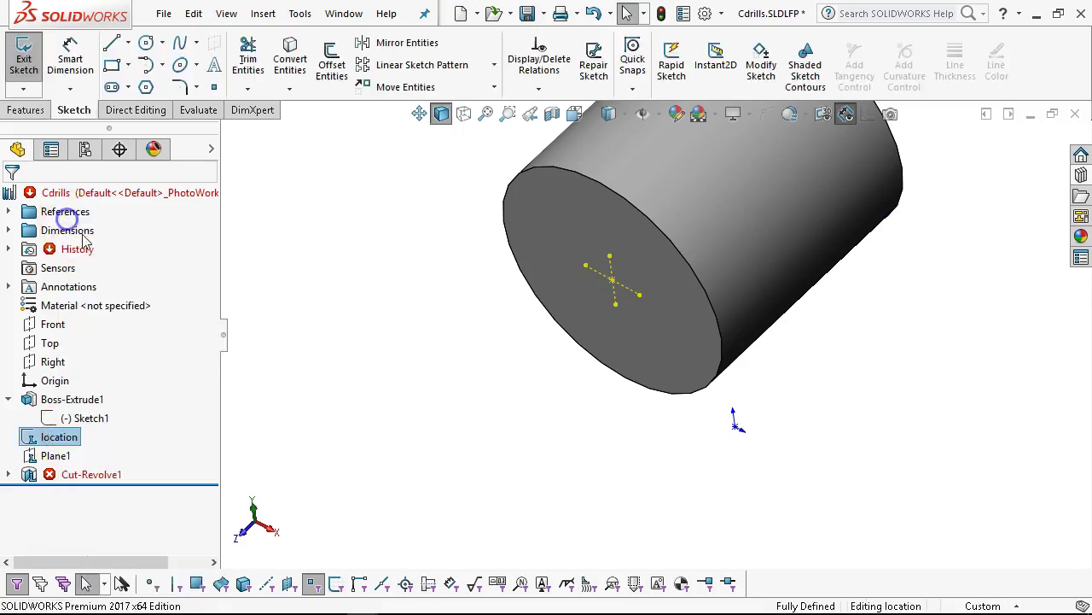
pyautogui.scroll(-5, 627, 294)
pyautogui.click(641, 296)
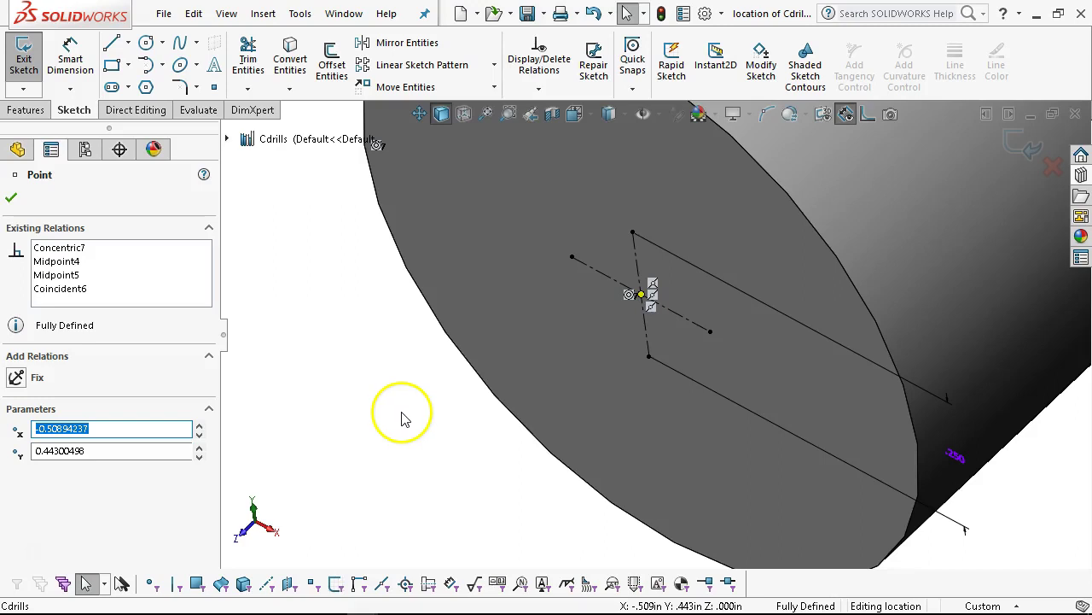
pyautogui.scroll(2, 1026, 209)
pyautogui.click(1033, 150)
pyautogui.click(881, 223)
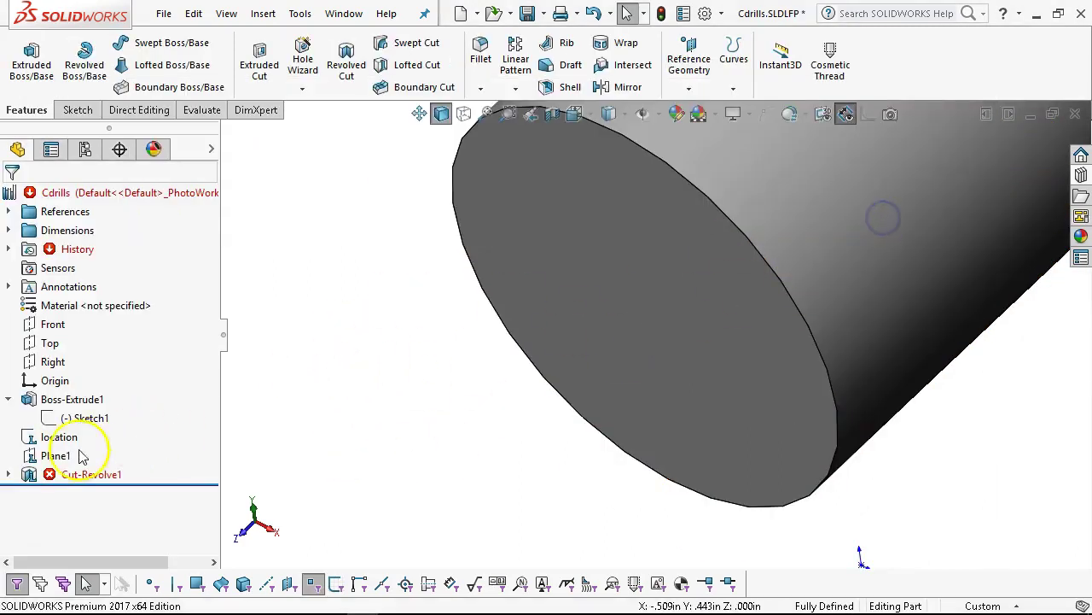
# - Exit a sketch on Plane1 in isometric view without changes and dismiss the rebuild error
pyautogui.rightClick(34, 455)
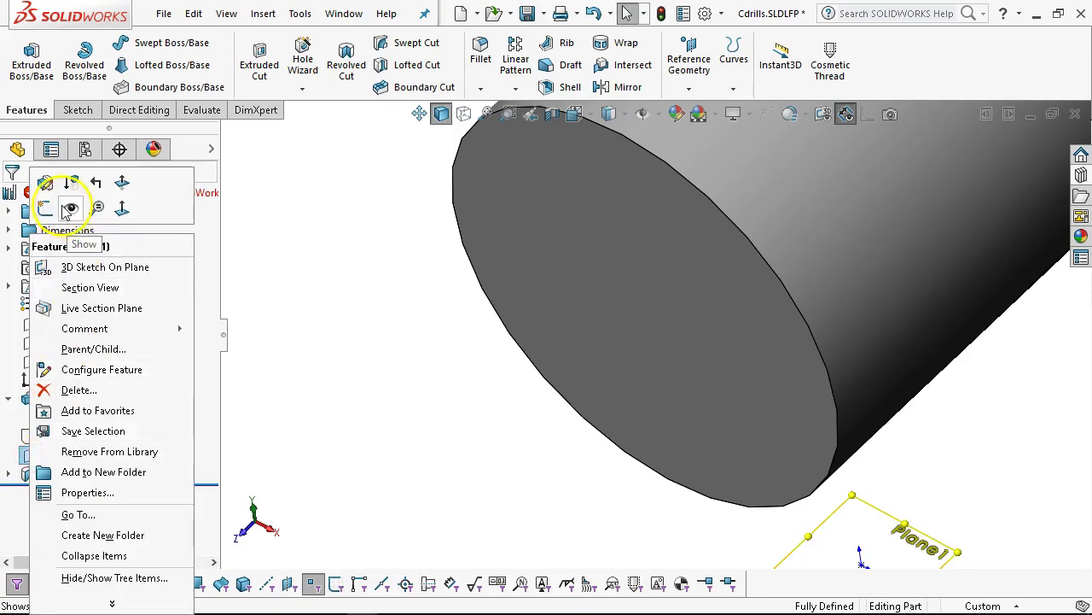
pyautogui.click(44, 207)
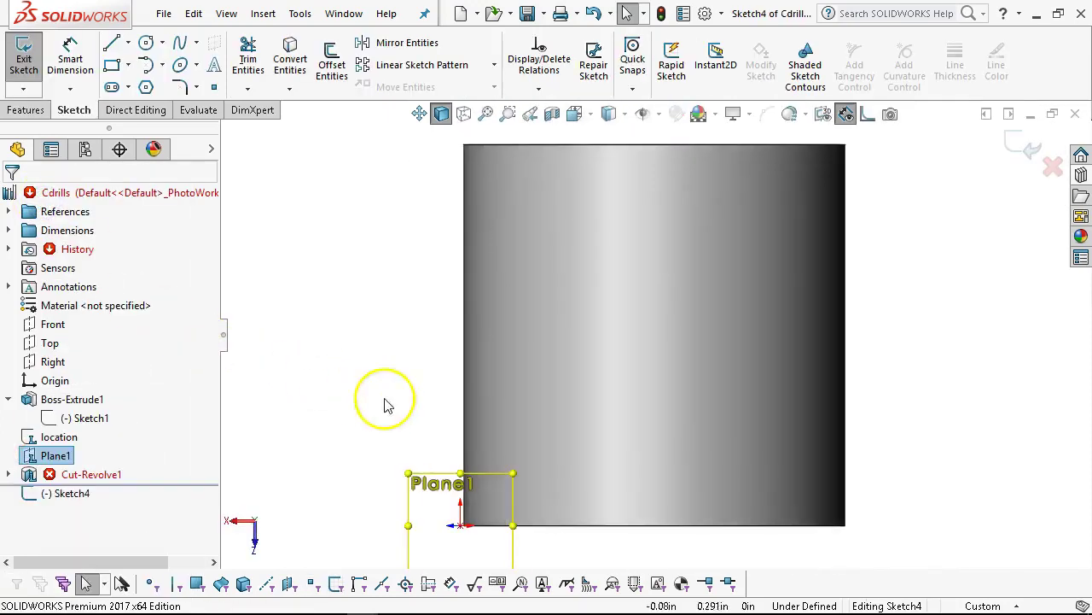
pyautogui.moveTo(419, 414)
pyautogui.mouseDown(button='middle')
pyautogui.moveTo(610, 348)
pyautogui.moveTo(578, 132)
pyautogui.moveTo(500, 200)
pyautogui.moveTo(483, 251)
pyautogui.moveTo(480, 221)
pyautogui.moveTo(592, 113)
pyautogui.moveTo(695, 300)
pyautogui.moveTo(899, 354)
pyautogui.mouseUp(button='middle')
pyautogui.press('Escape')
pyautogui.hotkey('ctrl', '7')
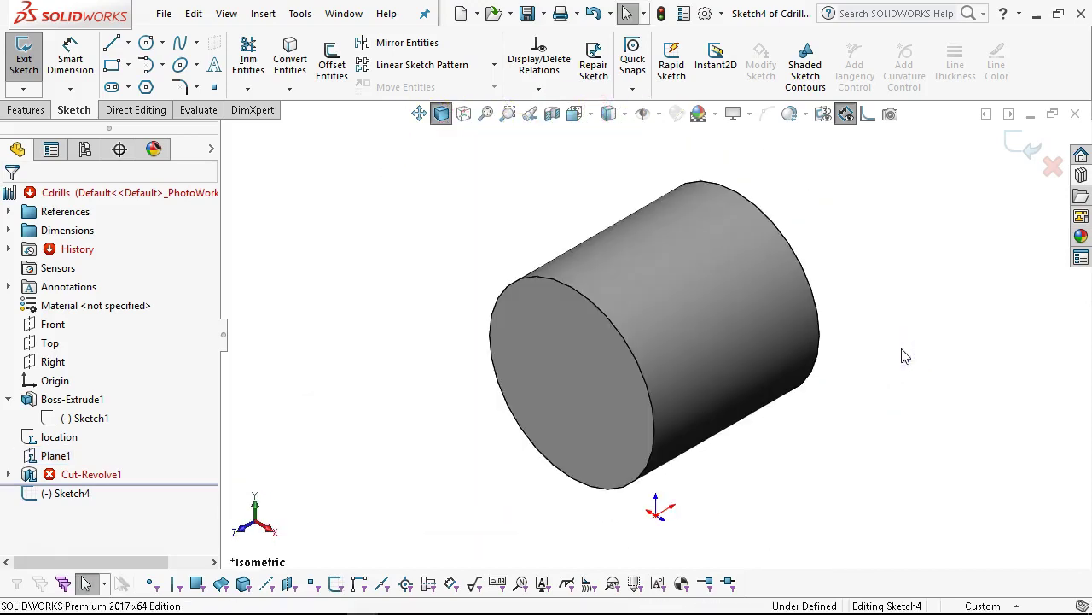
pyautogui.click(1017, 143)
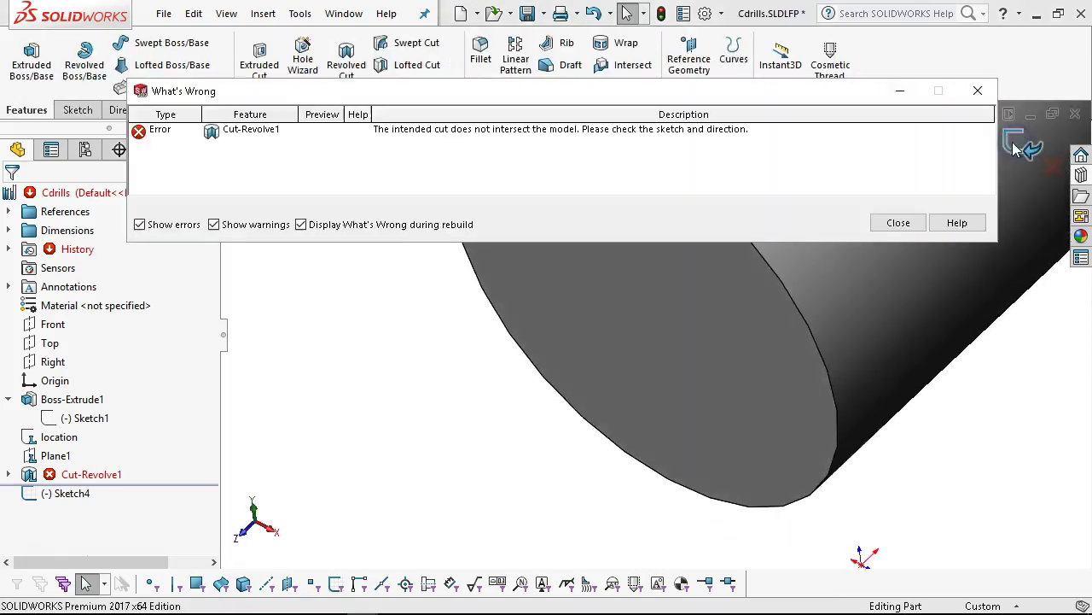
pyautogui.click(897, 223)
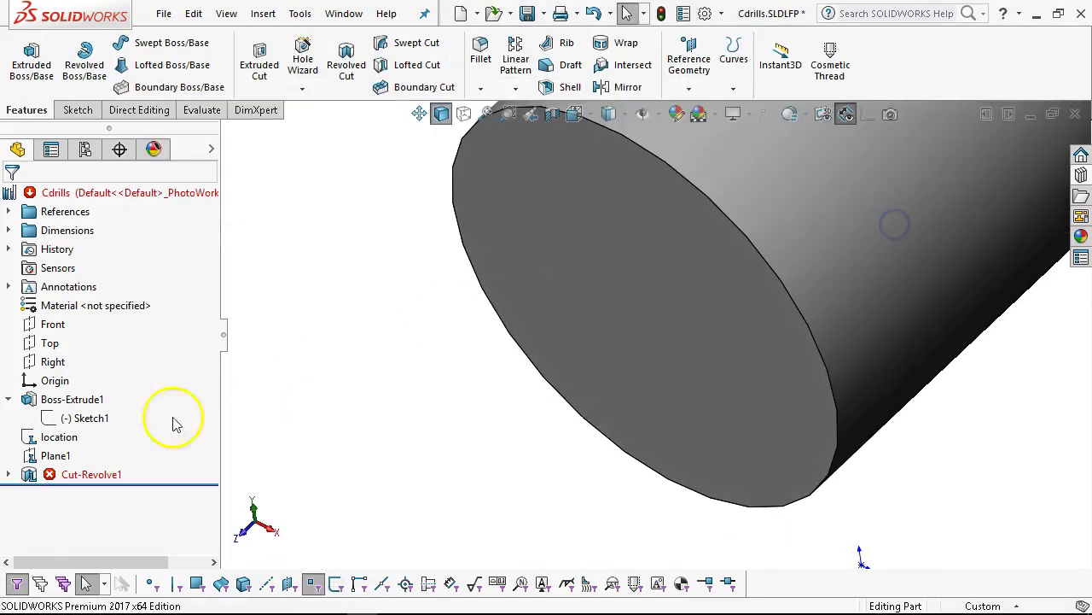
# - Show the location sketch on the cylinder end
pyautogui.rightClick(53, 454)
pyautogui.click(358, 407)
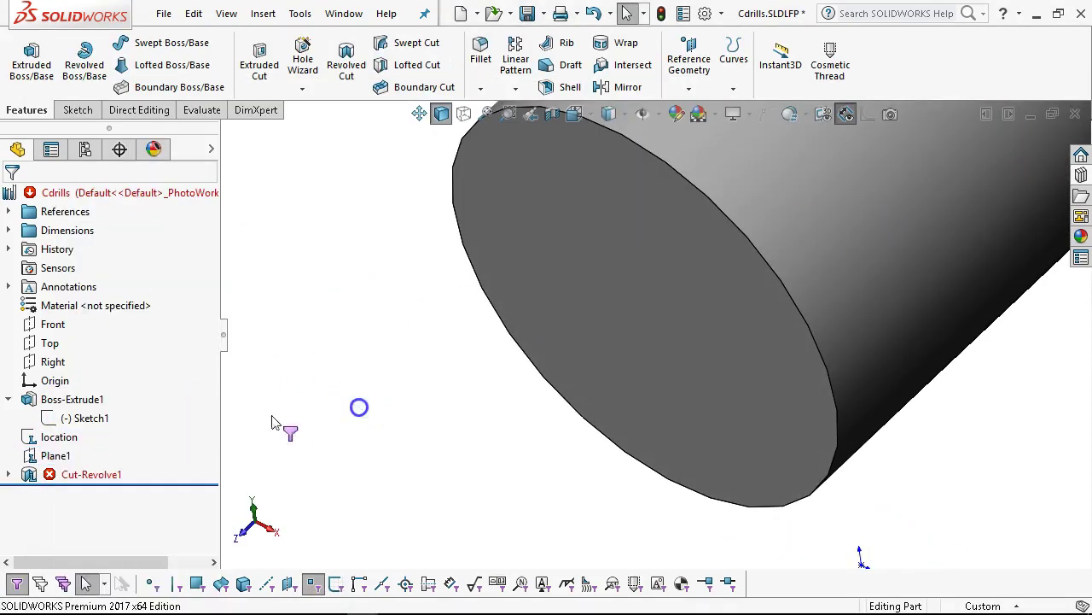
pyautogui.rightClick(59, 437)
pyautogui.click(80, 247)
pyautogui.click(367, 362)
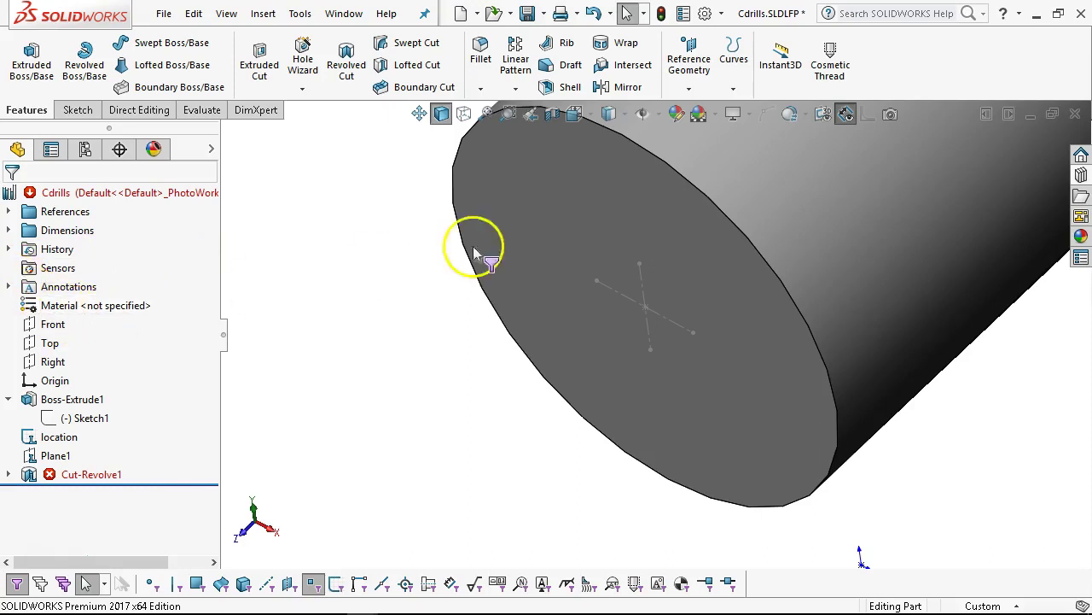
# - Expand and collapse the display-state pane beside the feature tree
pyautogui.rightClick(565, 170)
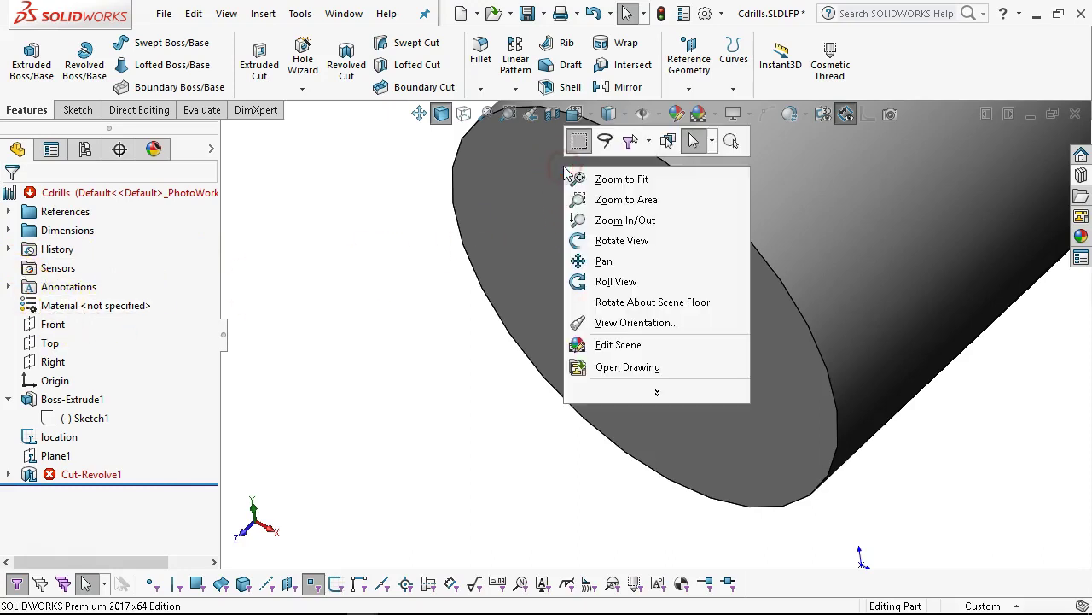
pyautogui.click(499, 244)
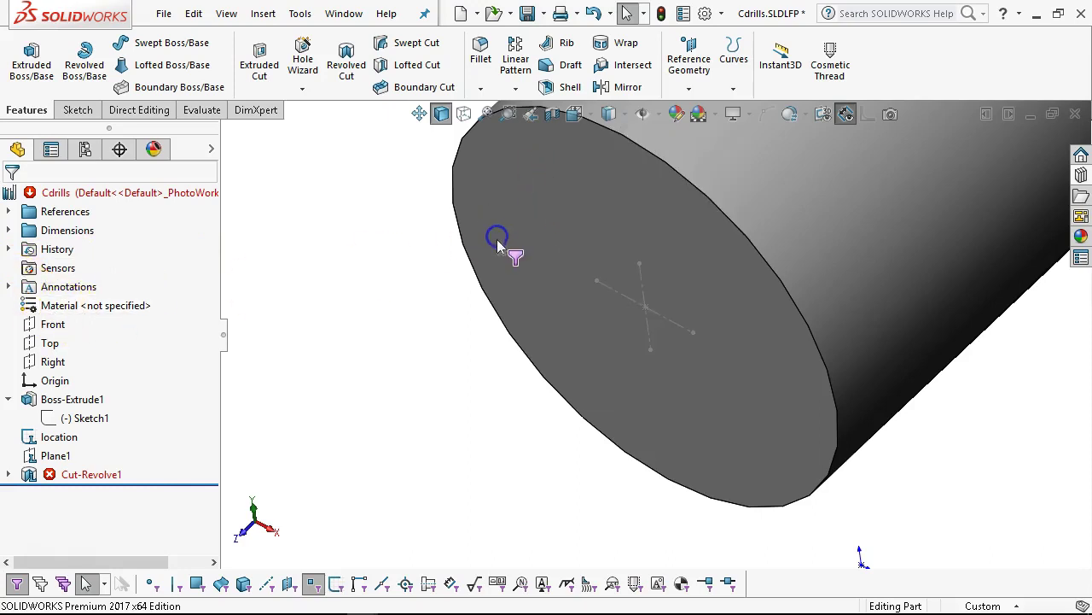
pyautogui.click(213, 149)
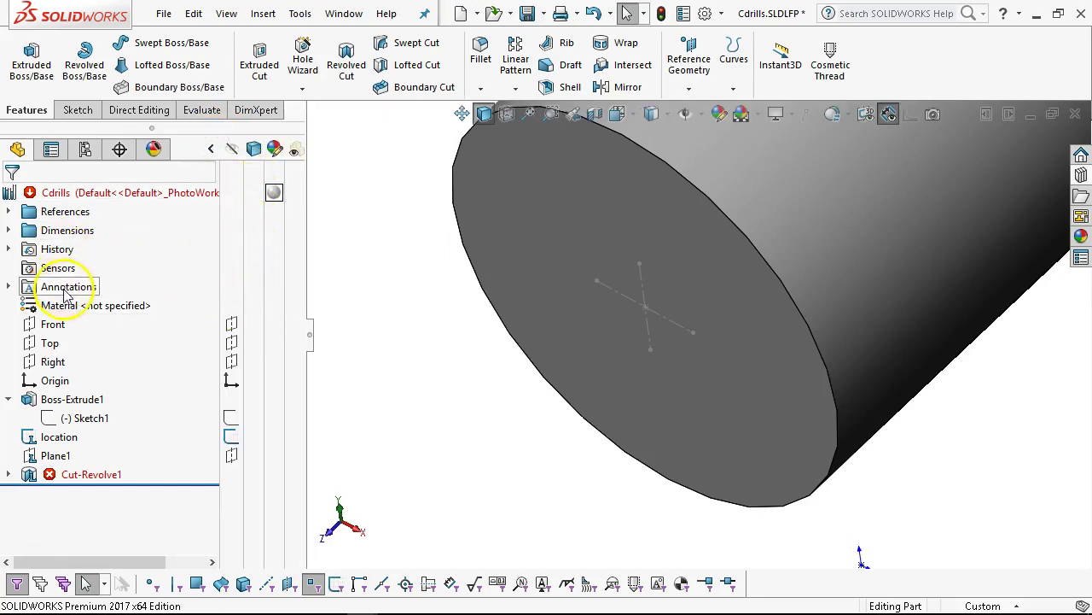
pyautogui.click(211, 149)
# - Hide the Boss-Extrude1 cylinder body and exit an empty Plane1 sketch, dismissing the error
pyautogui.rightClick(73, 399)
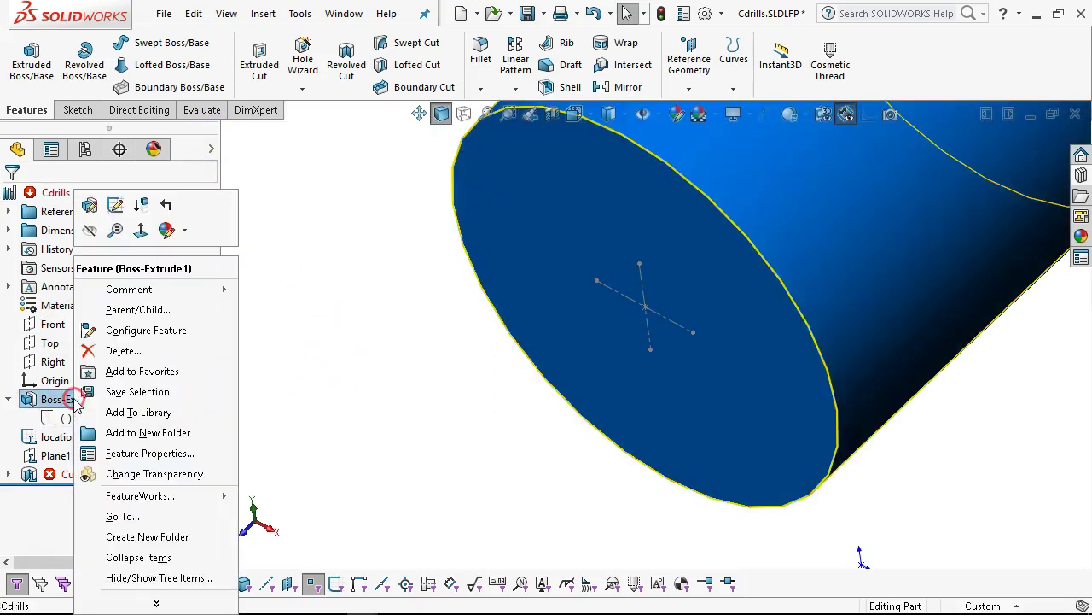
pyautogui.click(90, 230)
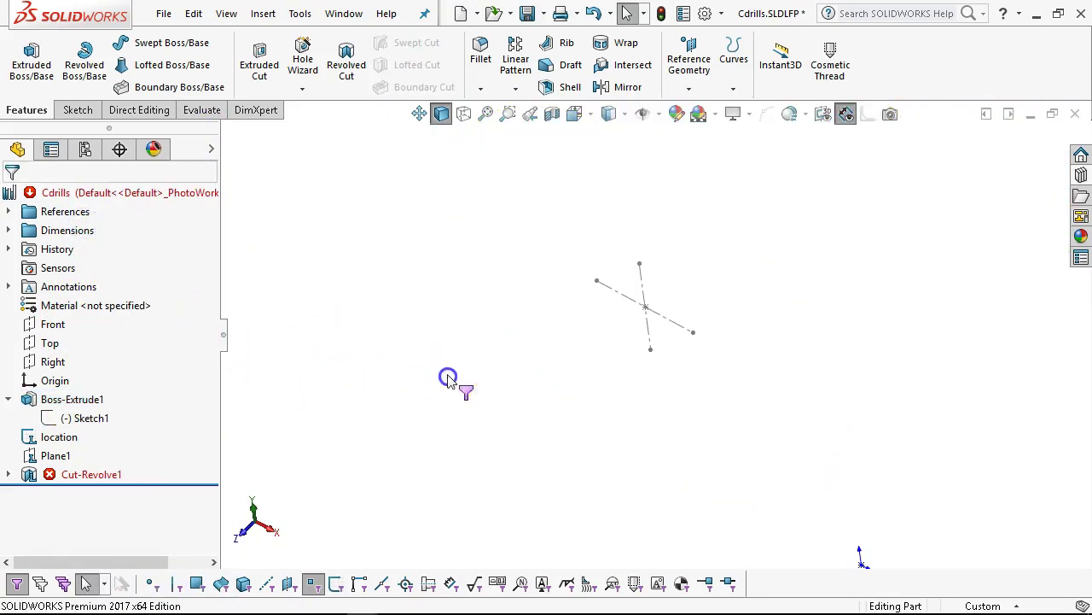
pyautogui.rightClick(47, 454)
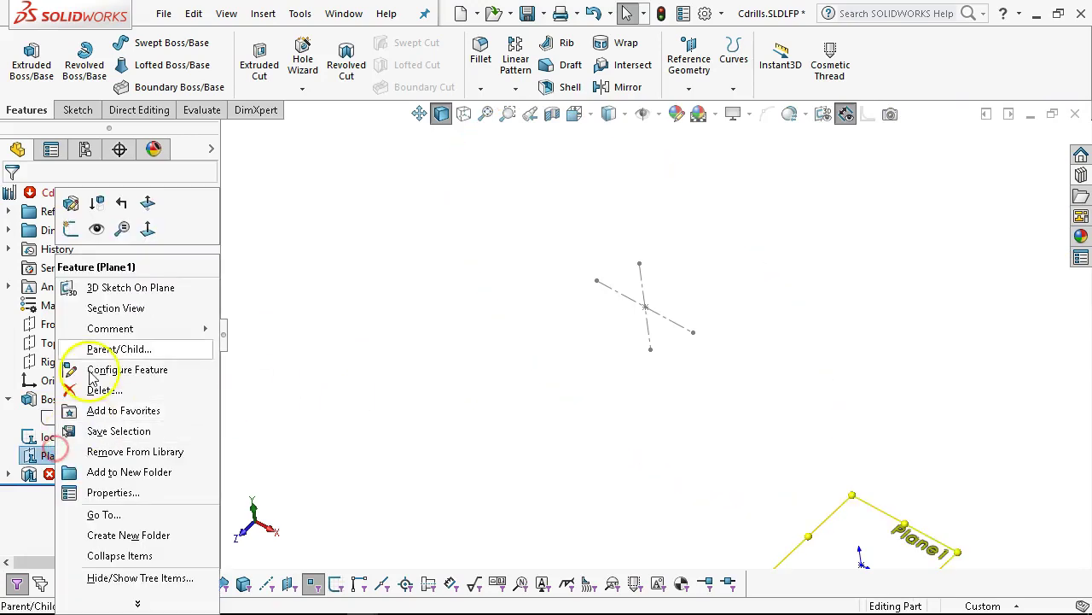
pyautogui.click(73, 230)
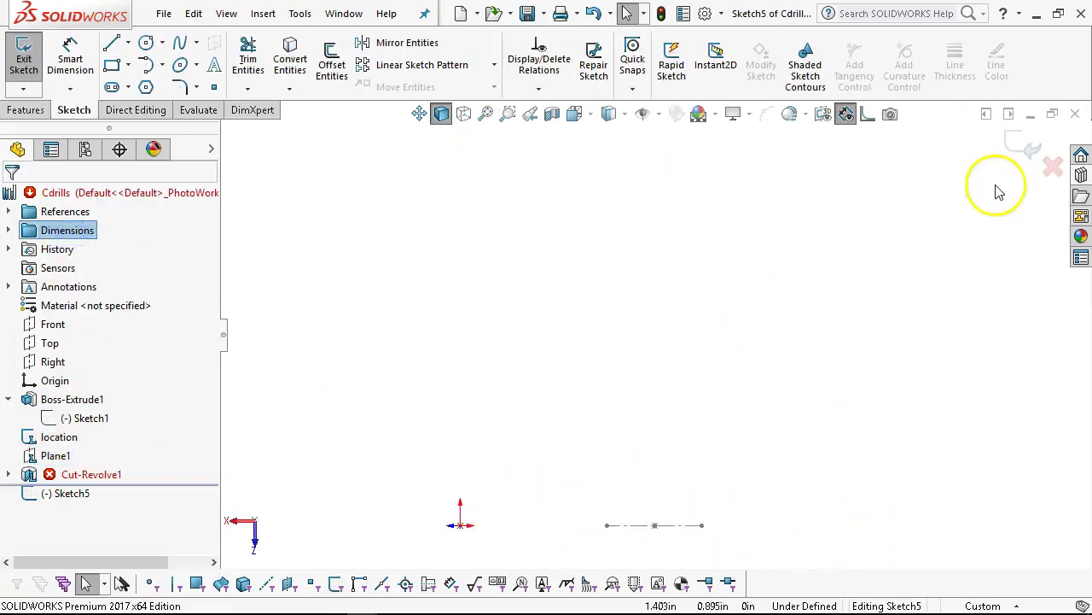
pyautogui.click(1021, 143)
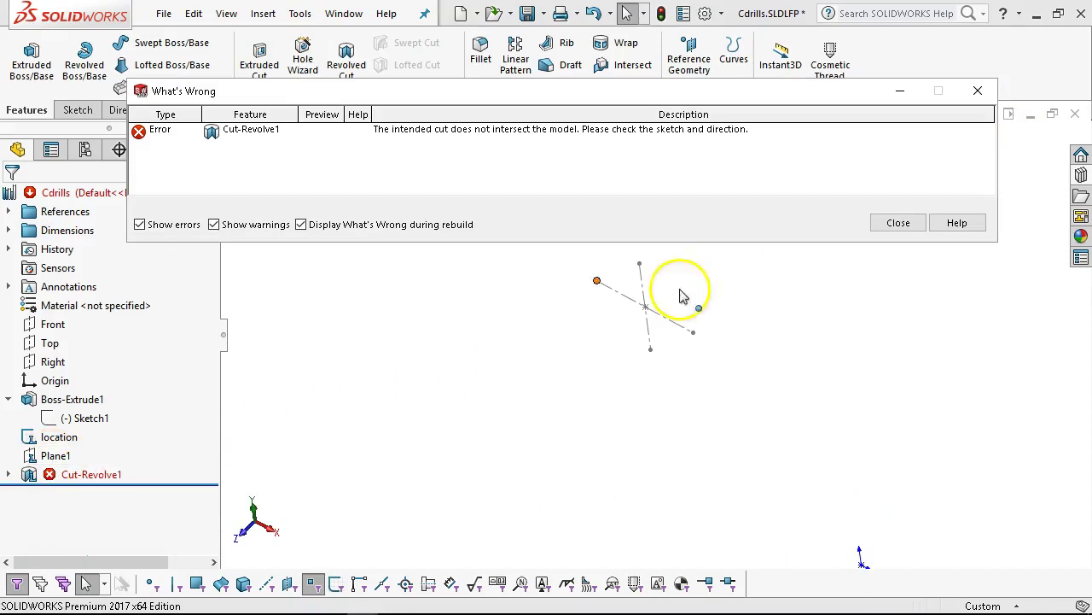
pyautogui.click(884, 226)
# - Redefine Plane1 with Point1@location as its first reference instead of the origin
pyautogui.rightClick(47, 455)
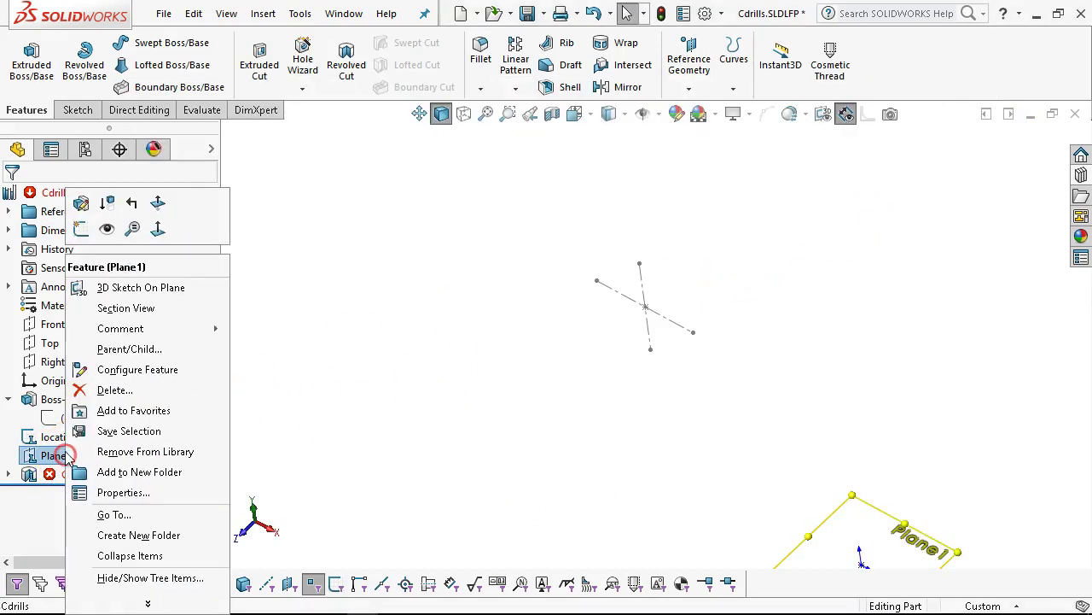
pyautogui.click(81, 205)
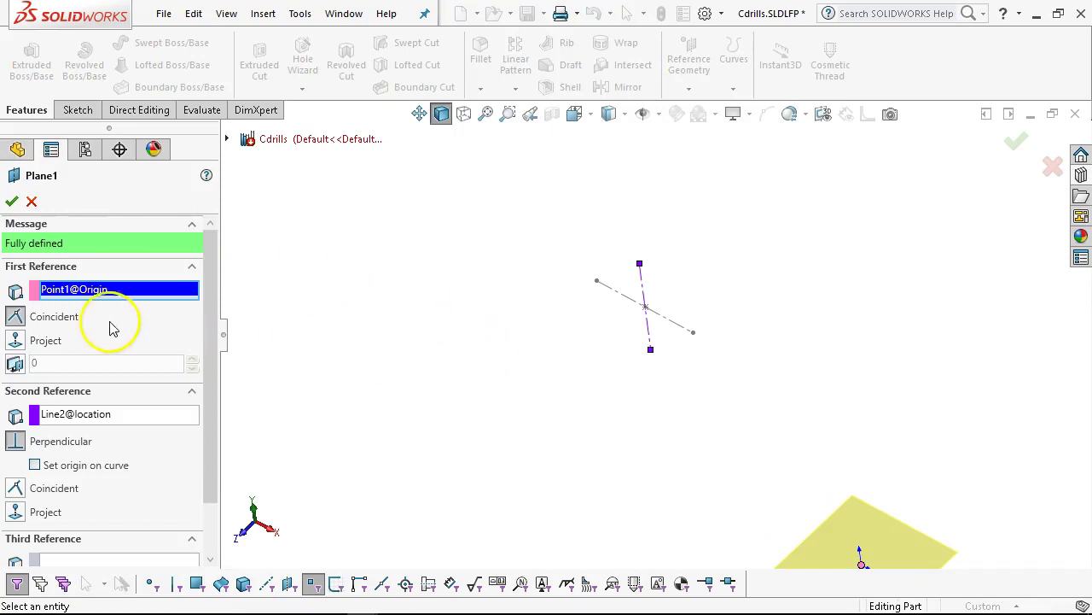
pyautogui.press('Delete')
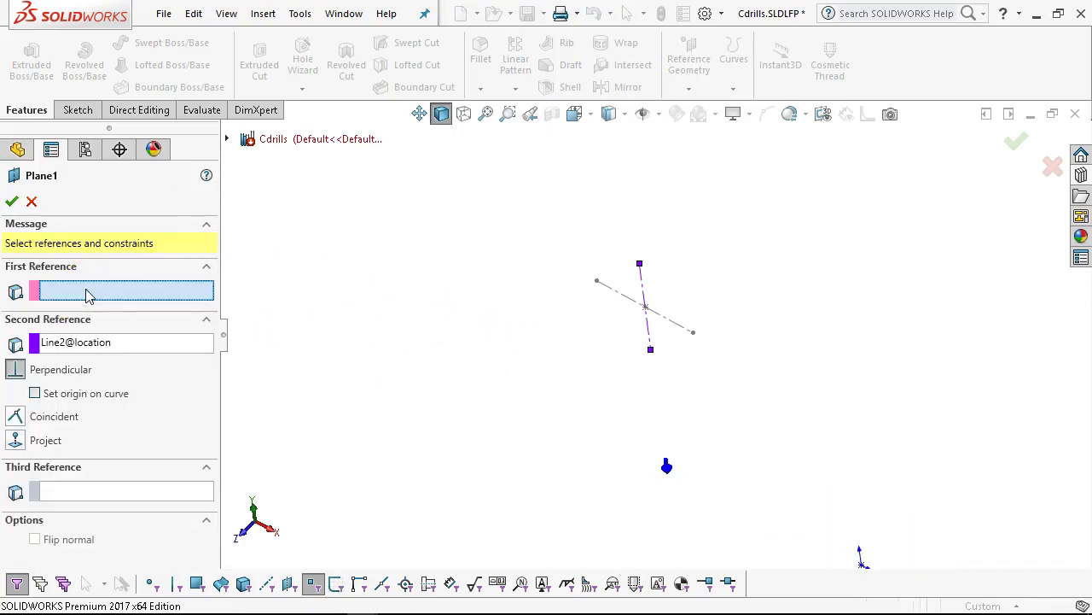
pyautogui.scroll(-3, 649, 336)
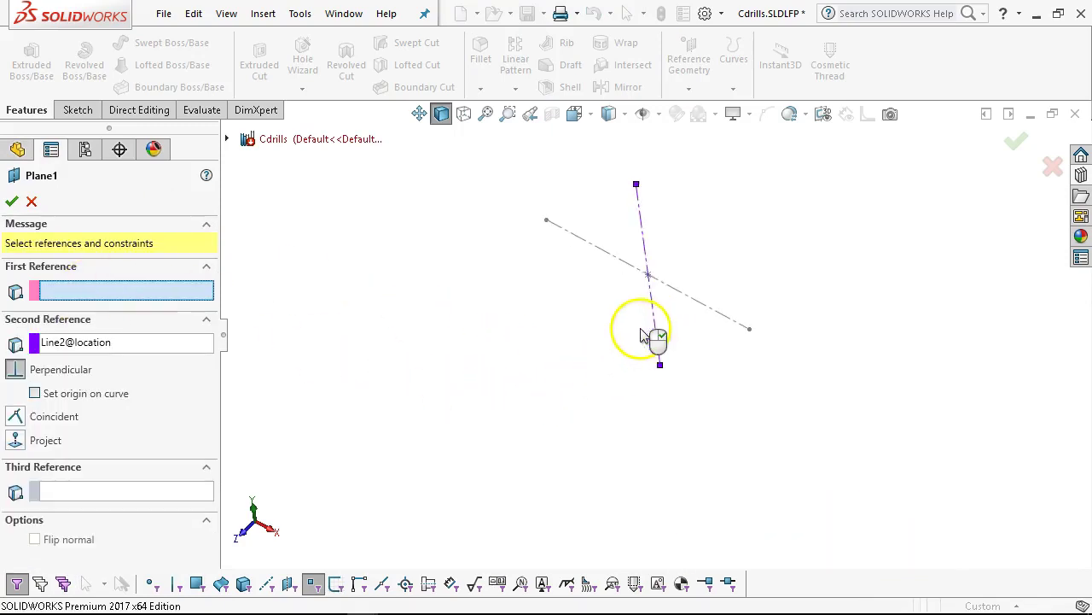
pyautogui.click(649, 276)
pyautogui.scroll(3, 437, 399)
pyautogui.moveTo(439, 395); pyautogui.dragTo(452, 310, button='middle')
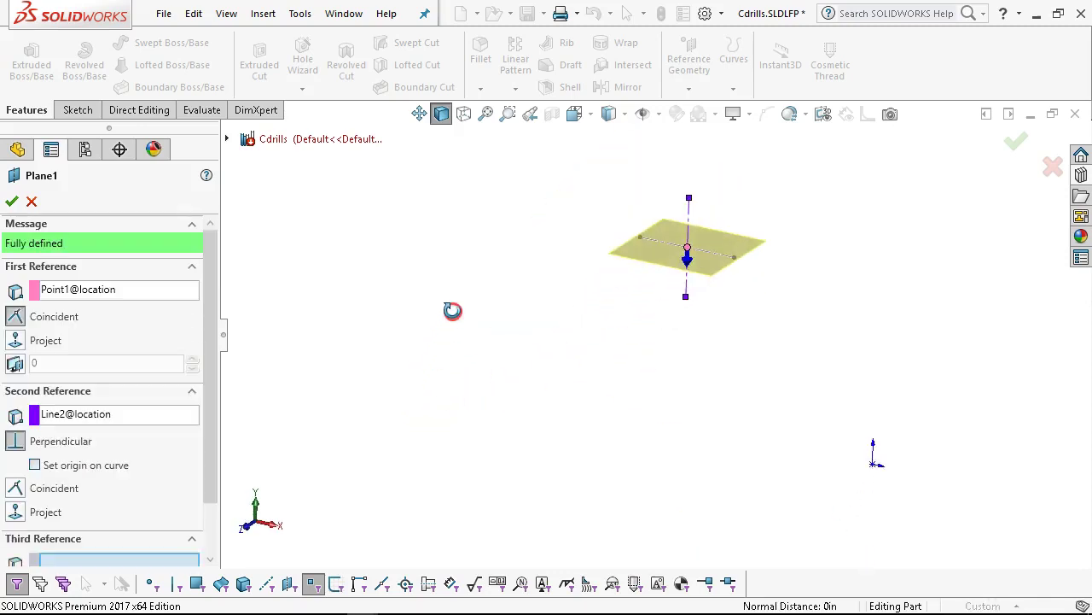
pyautogui.click(1014, 142)
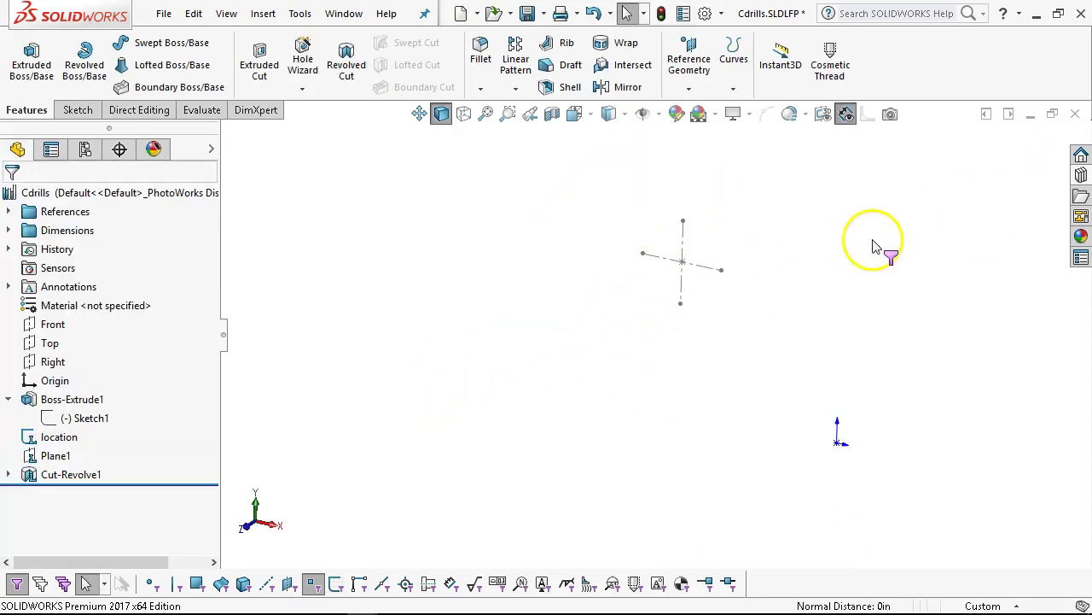
pyautogui.moveTo(328, 416)
pyautogui.mouseDown(button='middle')
pyautogui.moveTo(427, 407)
pyautogui.moveTo(367, 431)
pyautogui.mouseUp(button='middle')
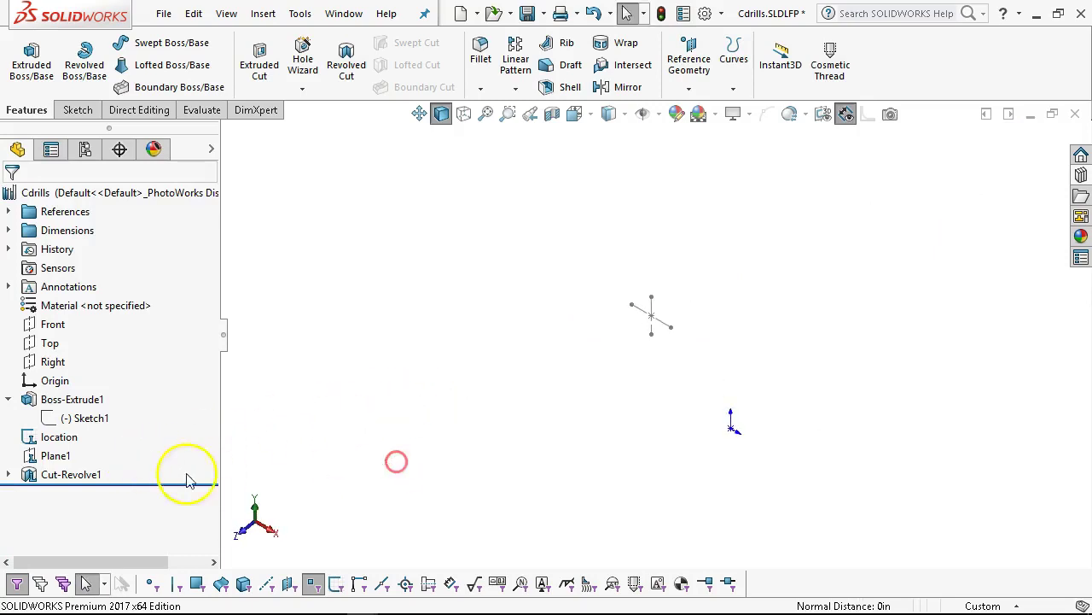
# - Edit Sketch3 and delete the centerline's Coincident3 and the endpoint's Coincident2 relations
pyautogui.click(9, 476)
pyautogui.rightClick(78, 492)
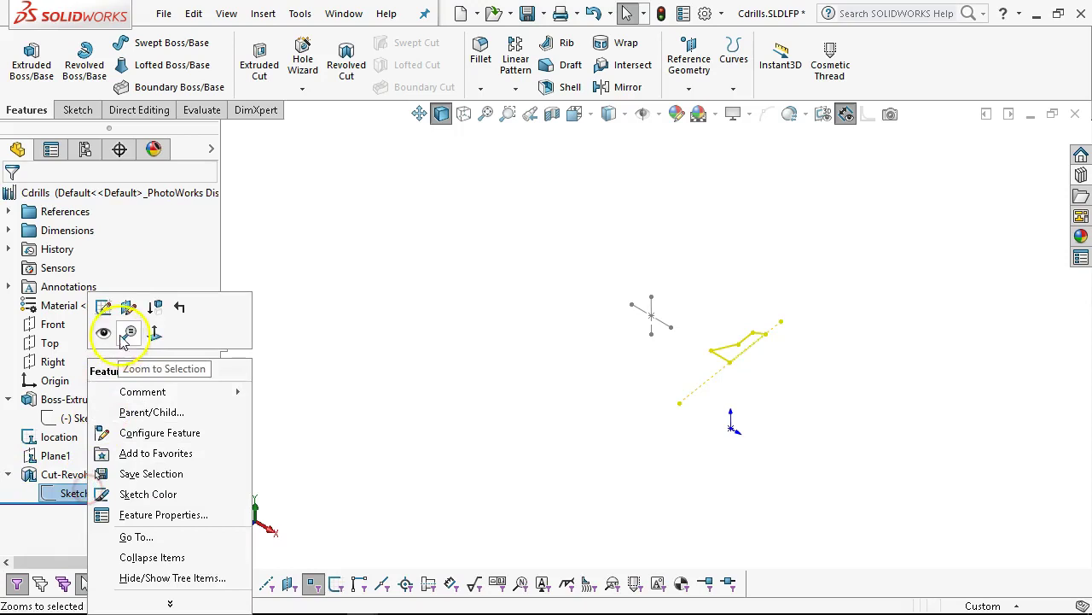
pyautogui.click(103, 308)
pyautogui.scroll(-5, 734, 350)
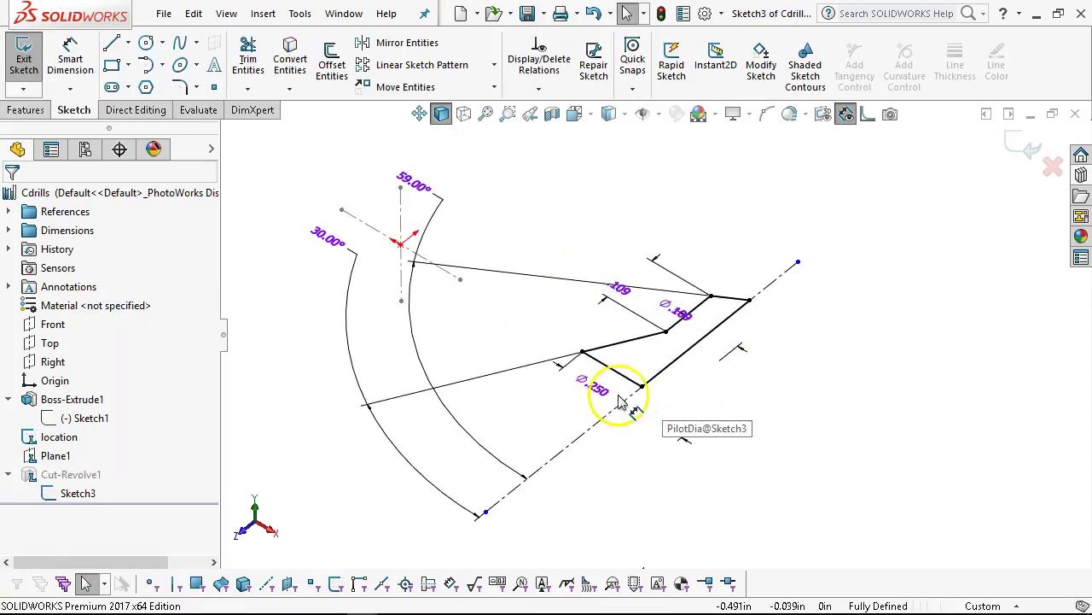
pyautogui.rightClick(619, 415)
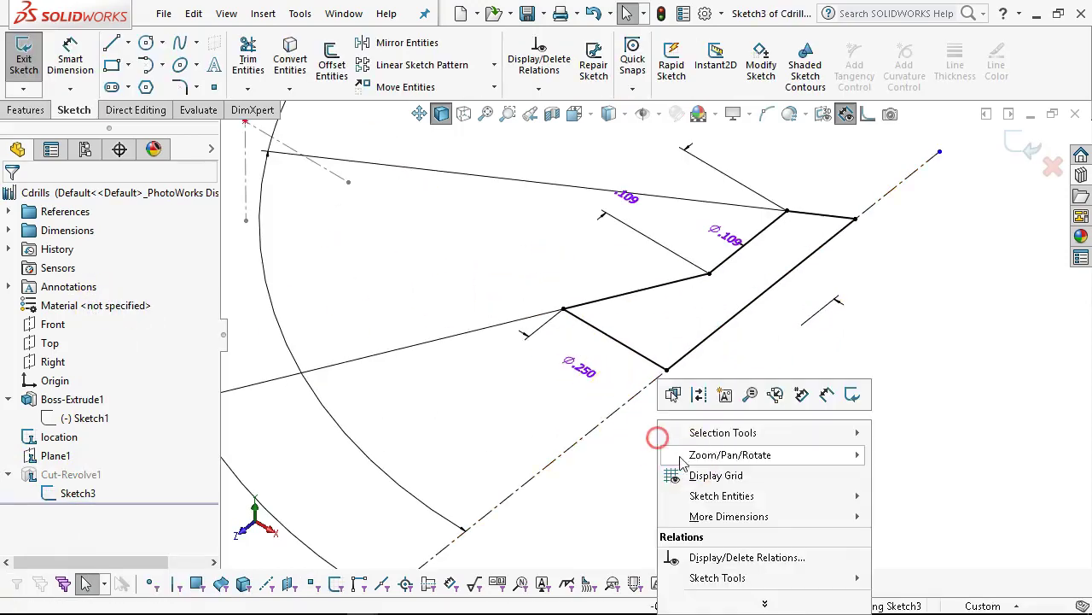
pyautogui.press('Escape')
pyautogui.click(619, 415)
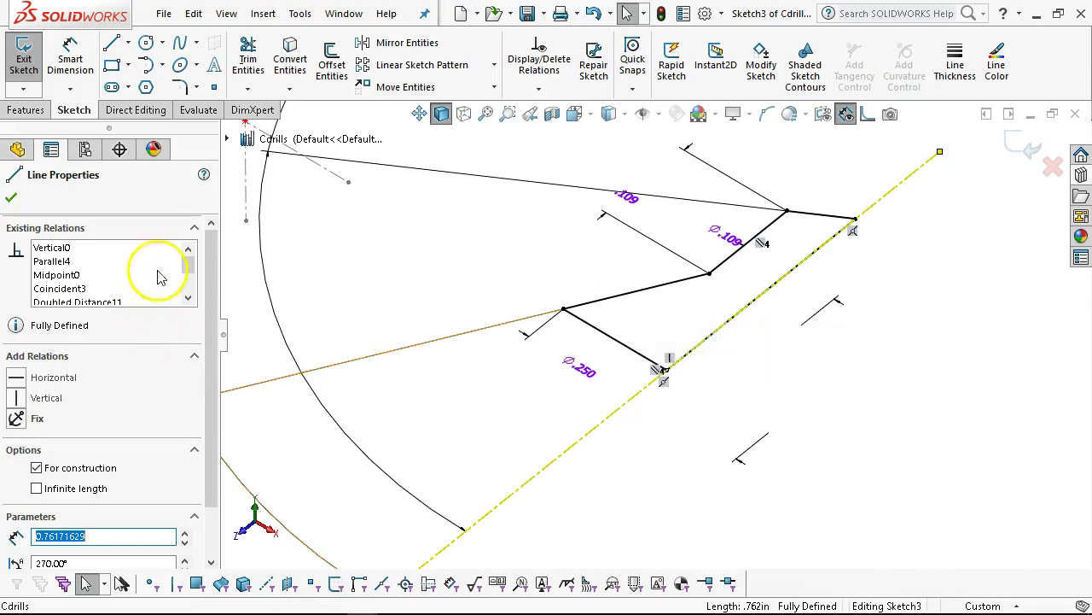
pyautogui.click(78, 290)
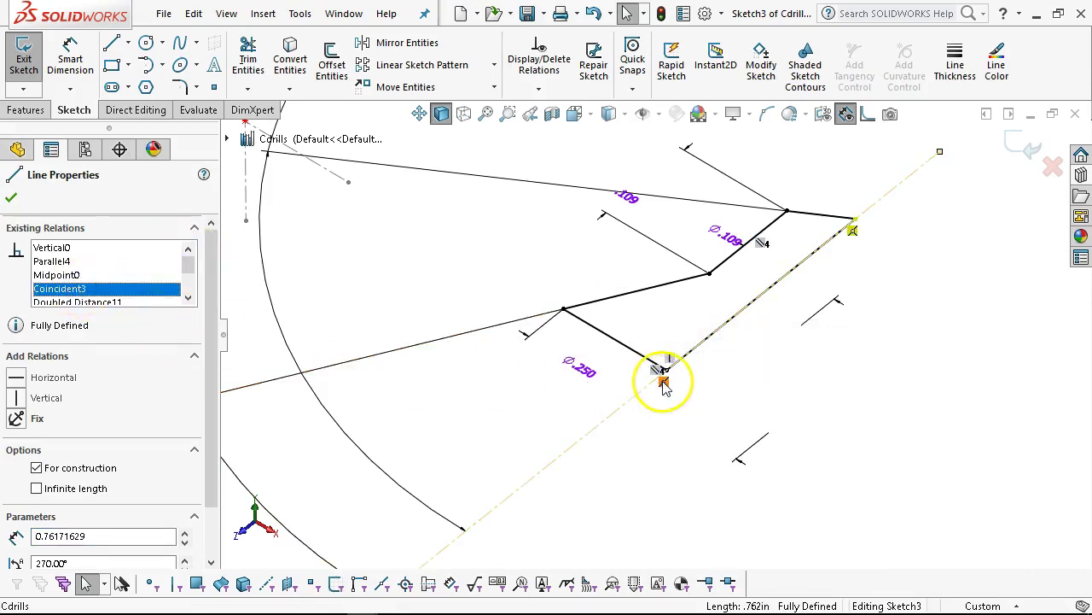
pyautogui.press('Escape')
pyautogui.press('Delete')
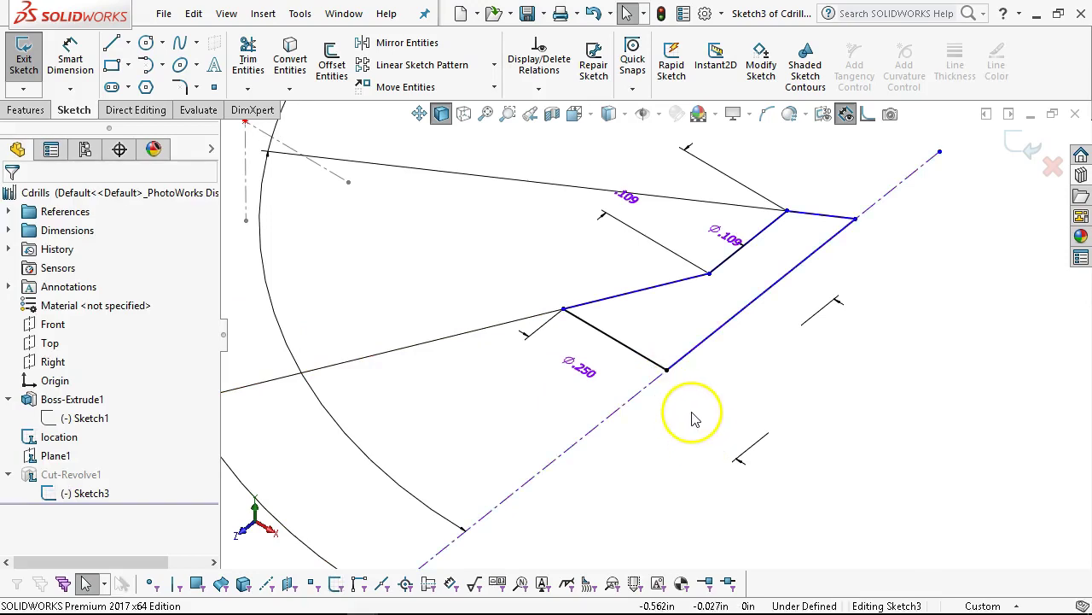
pyautogui.click(666, 372)
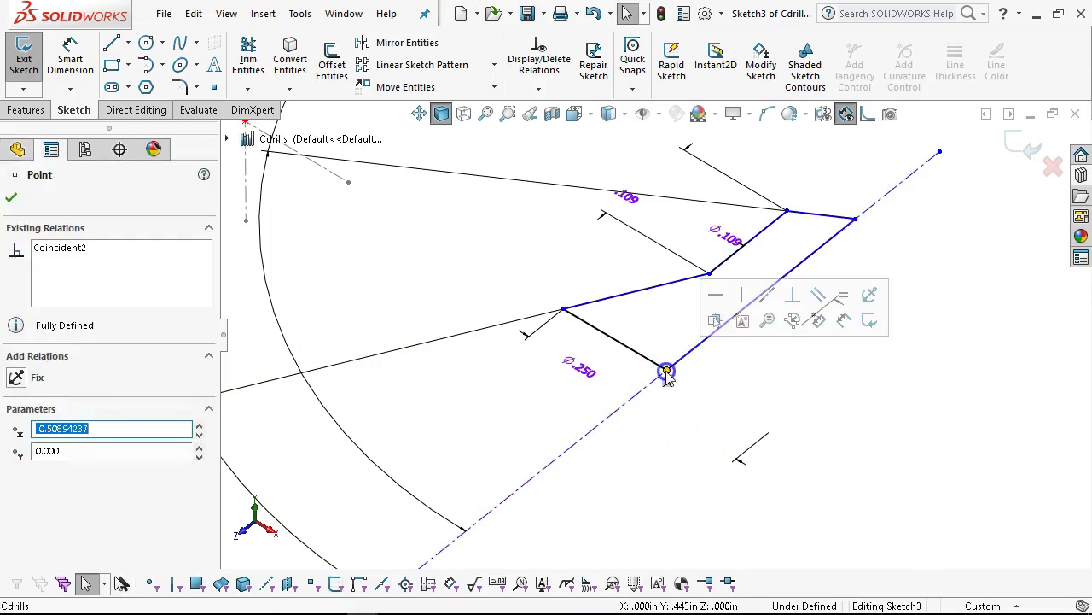
pyautogui.click(97, 249)
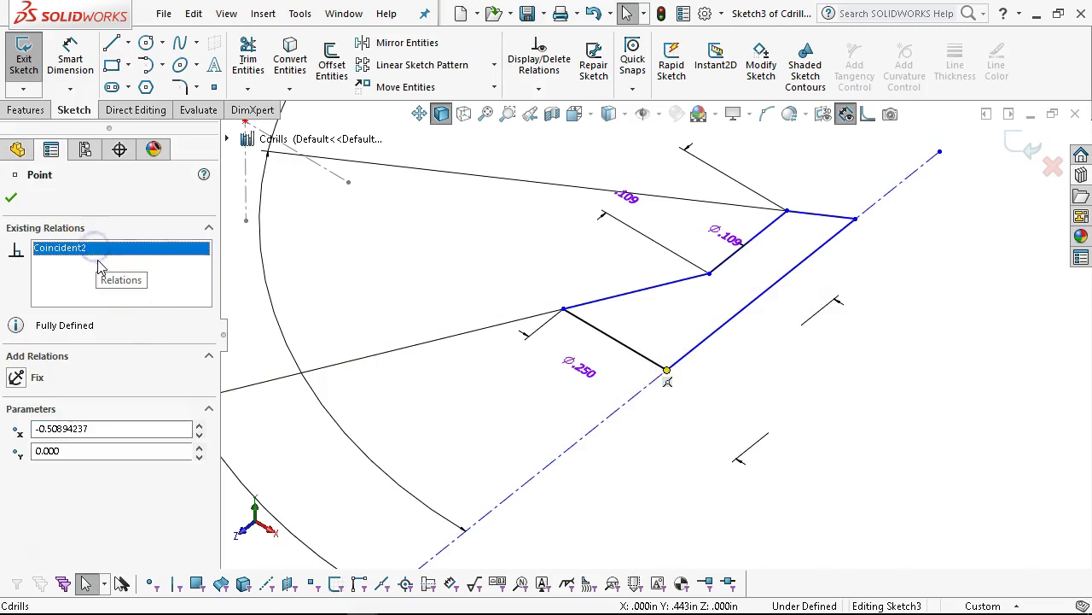
pyautogui.press('Delete')
# - Select the location sketch and drag the profile geometry and construction line into place
pyautogui.scroll(5, 705, 384)
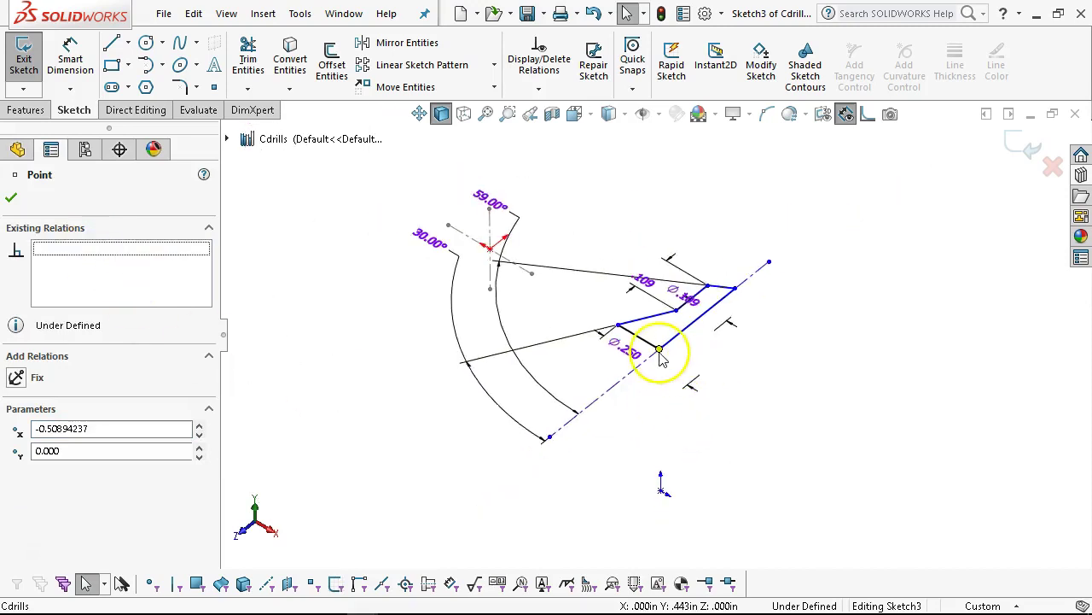
pyautogui.scroll(10, 666, 362)
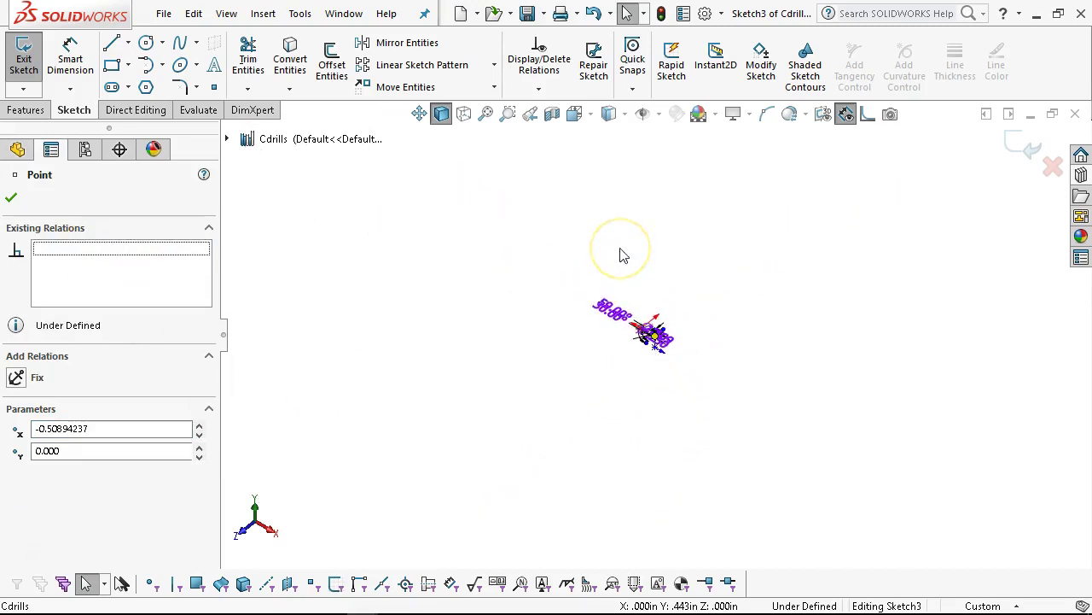
pyautogui.click(17, 149)
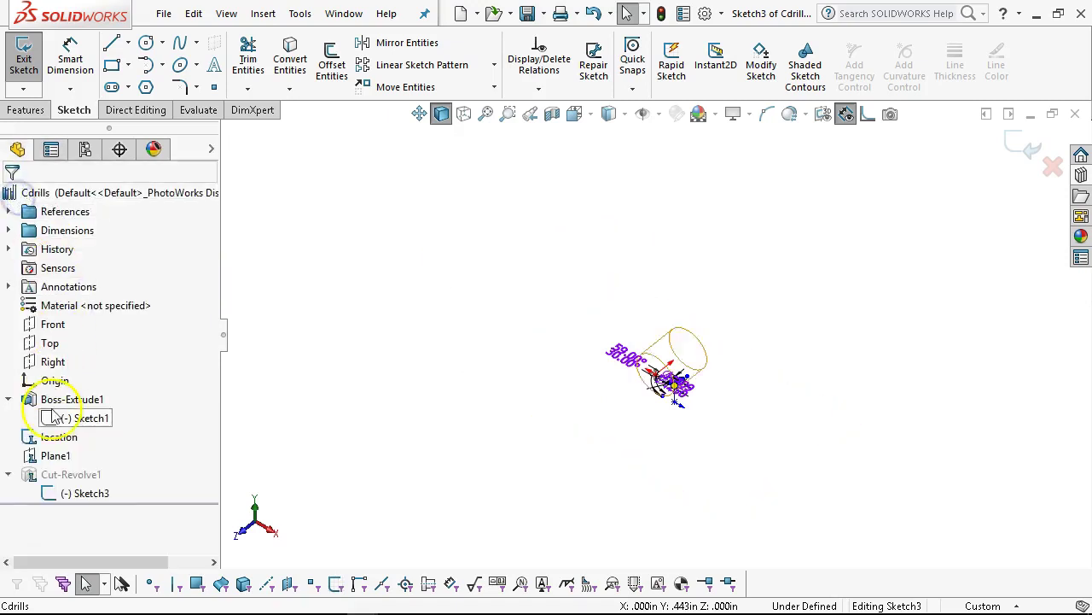
pyautogui.click(49, 438)
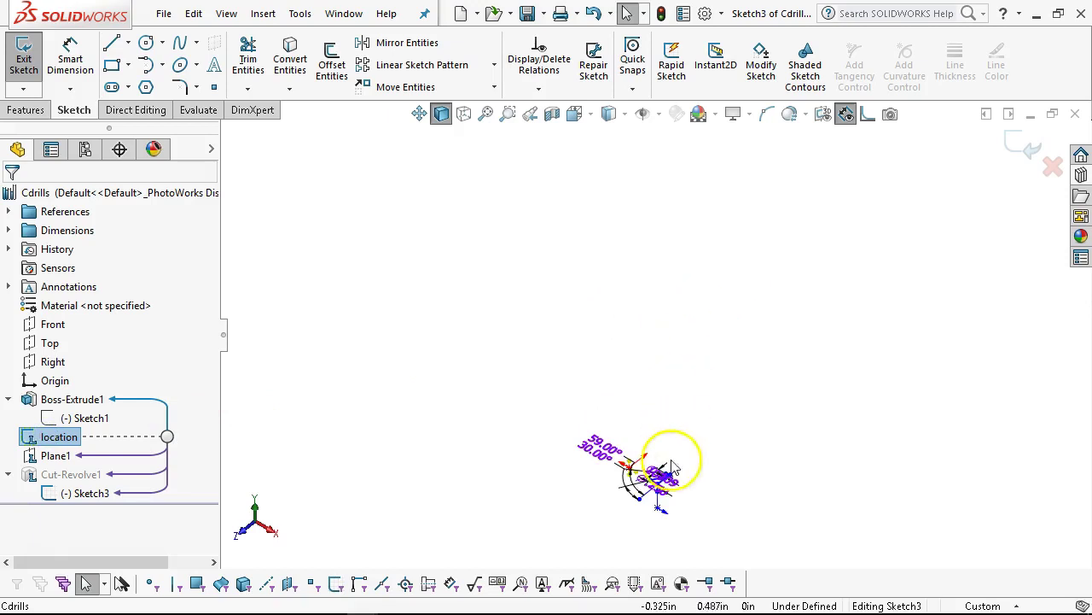
pyautogui.scroll(-4, 666, 461)
pyautogui.scroll(-3, 625, 436)
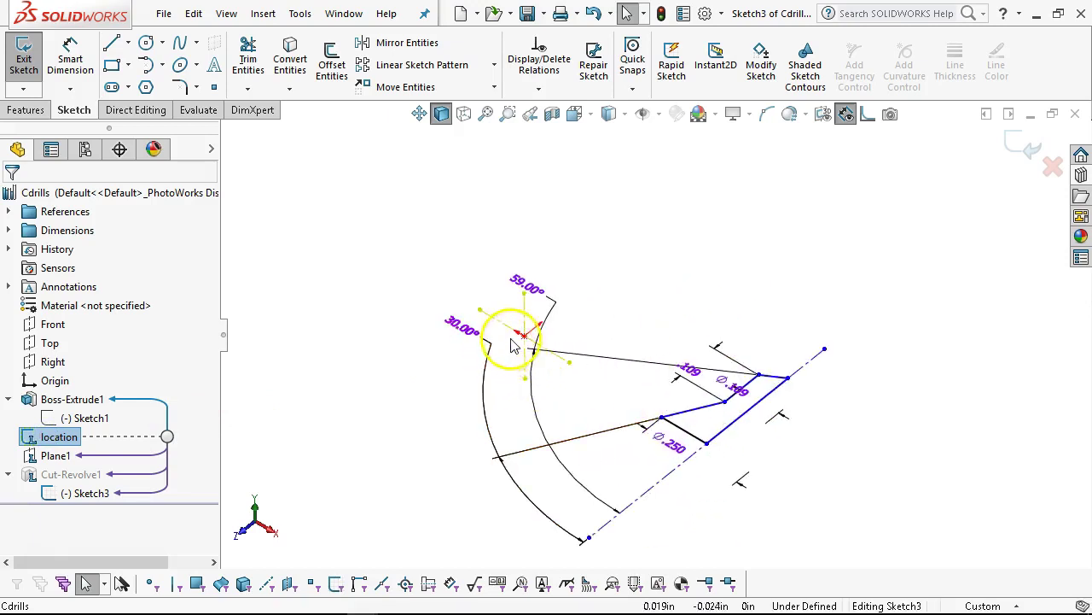
pyautogui.moveTo(708, 444)
pyautogui.mouseDown()
pyautogui.moveTo(674, 410)
pyautogui.moveTo(610, 380)
pyautogui.moveTo(722, 457)
pyautogui.mouseUp()
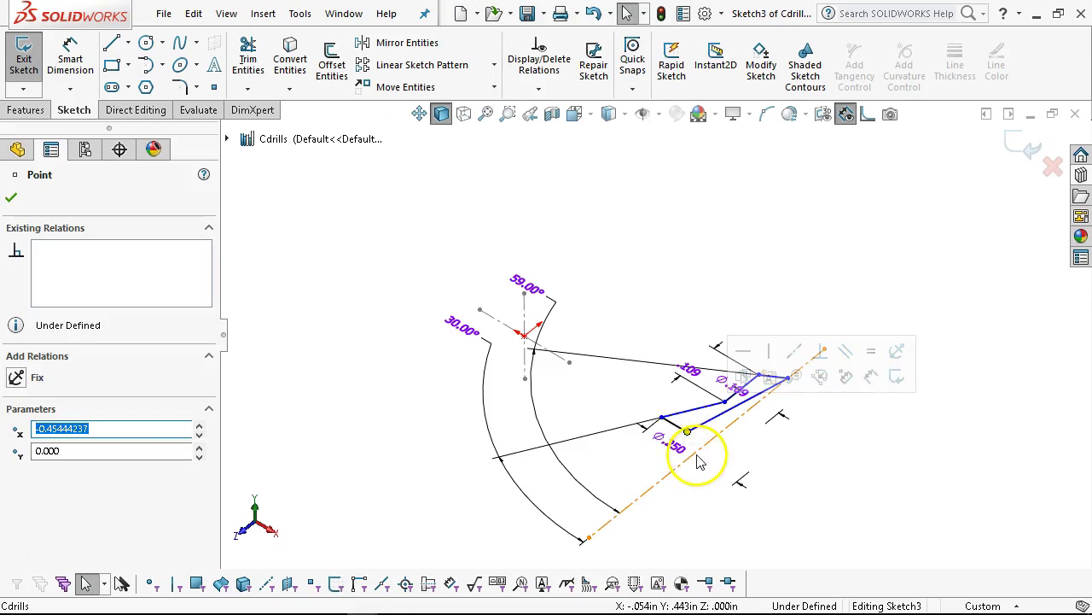
pyautogui.moveTo(695, 450)
pyautogui.mouseDown()
pyautogui.moveTo(654, 432)
pyautogui.moveTo(702, 419)
pyautogui.mouseUp()
# - Make both profile endpoints coincident with the construction line until fully defined, then exit
pyautogui.click(702, 419)
pyautogui.press('Escape')
pyautogui.click(638, 439)
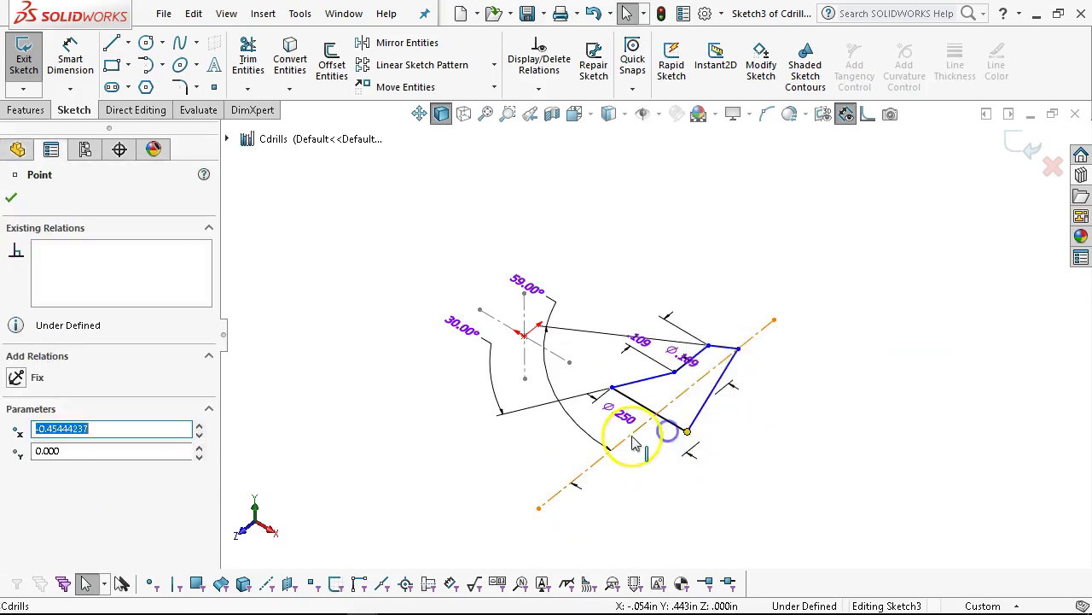
pyautogui.click(705, 369)
pyautogui.click(636, 465)
pyautogui.click(634, 439)
pyautogui.click(526, 339)
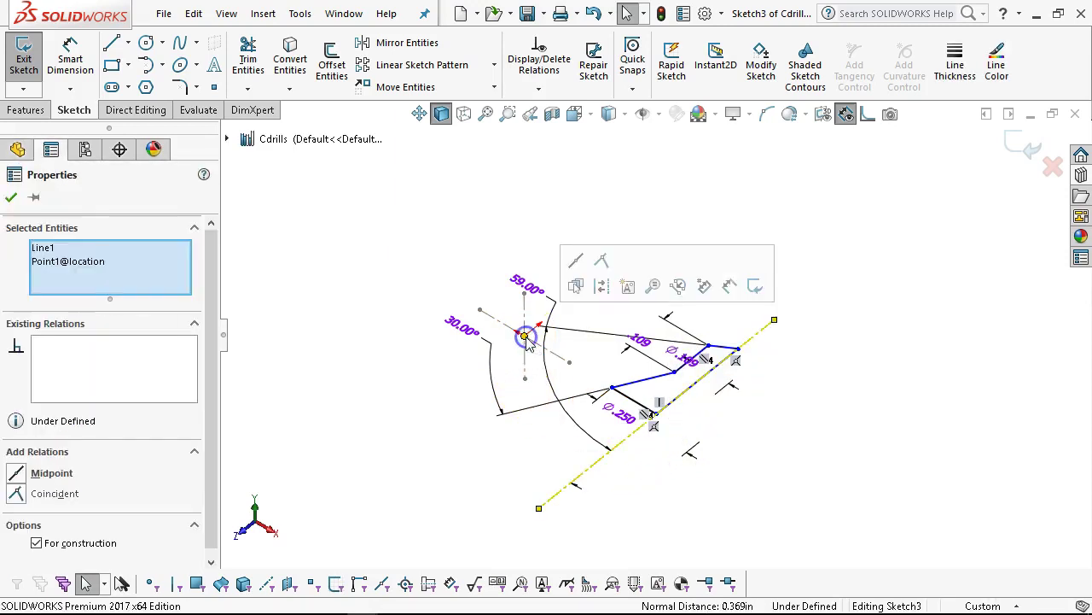
pyautogui.click(602, 260)
pyautogui.click(672, 365)
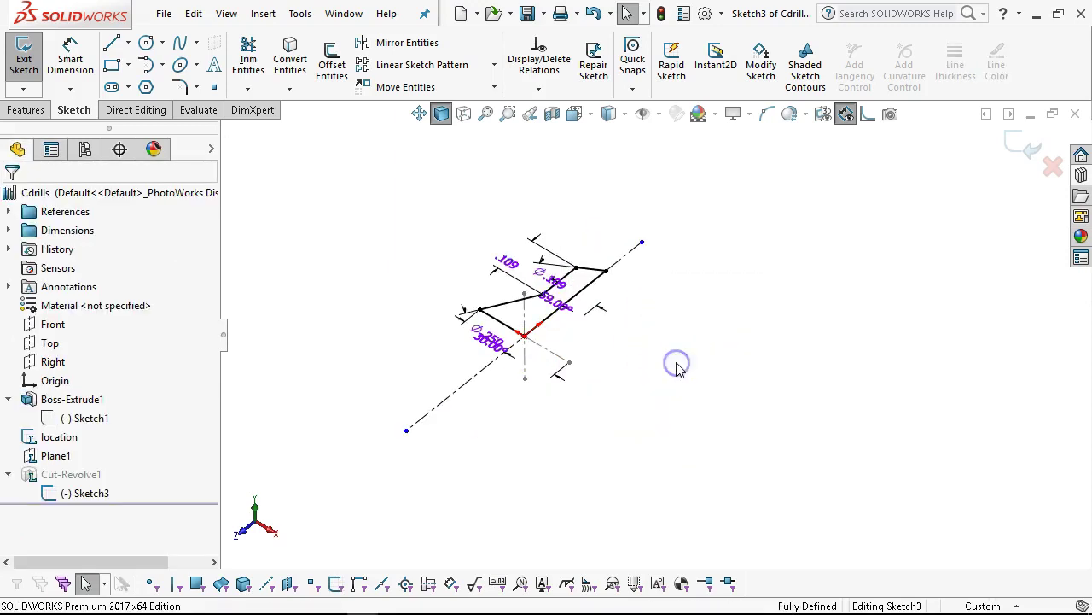
pyautogui.click(1016, 145)
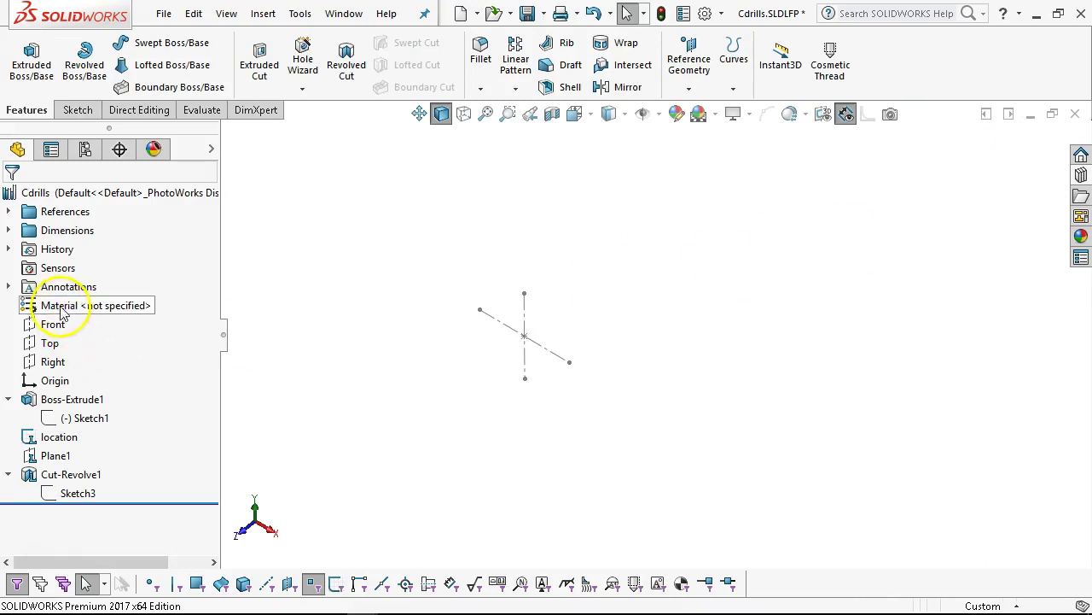
# - Show the Boss-Extrude1 body again and hide the location sketch
pyautogui.rightClick(65, 400)
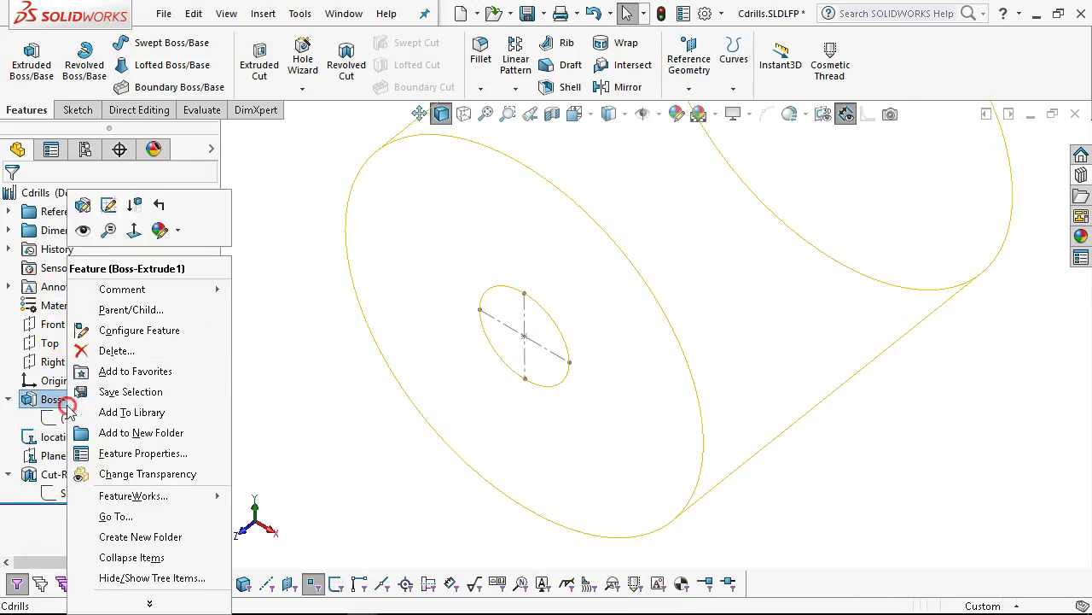
pyautogui.click(85, 230)
pyautogui.click(346, 423)
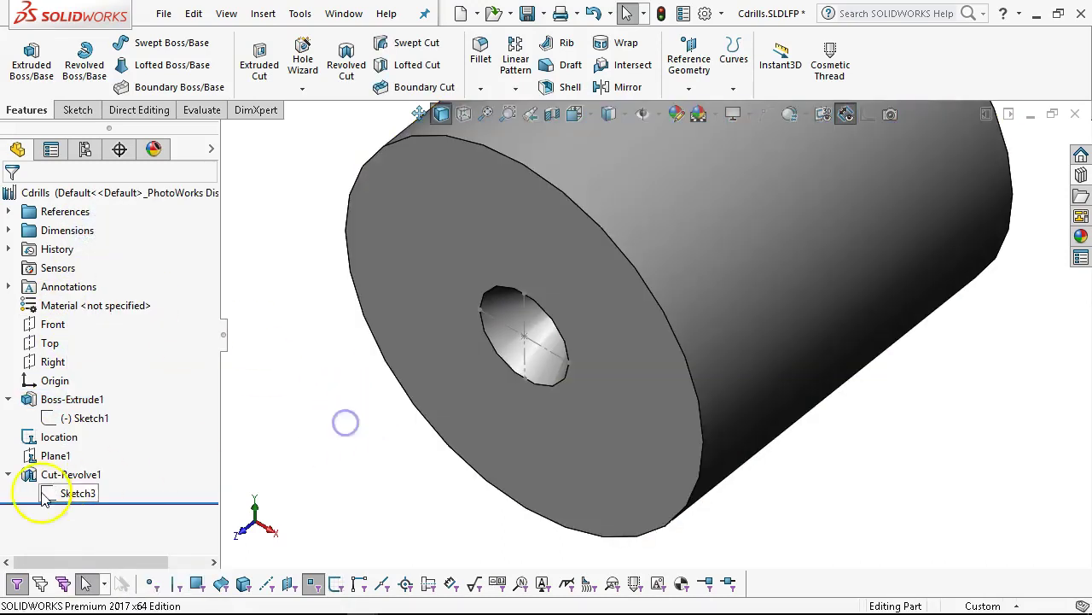
pyautogui.rightClick(61, 437)
pyautogui.click(75, 247)
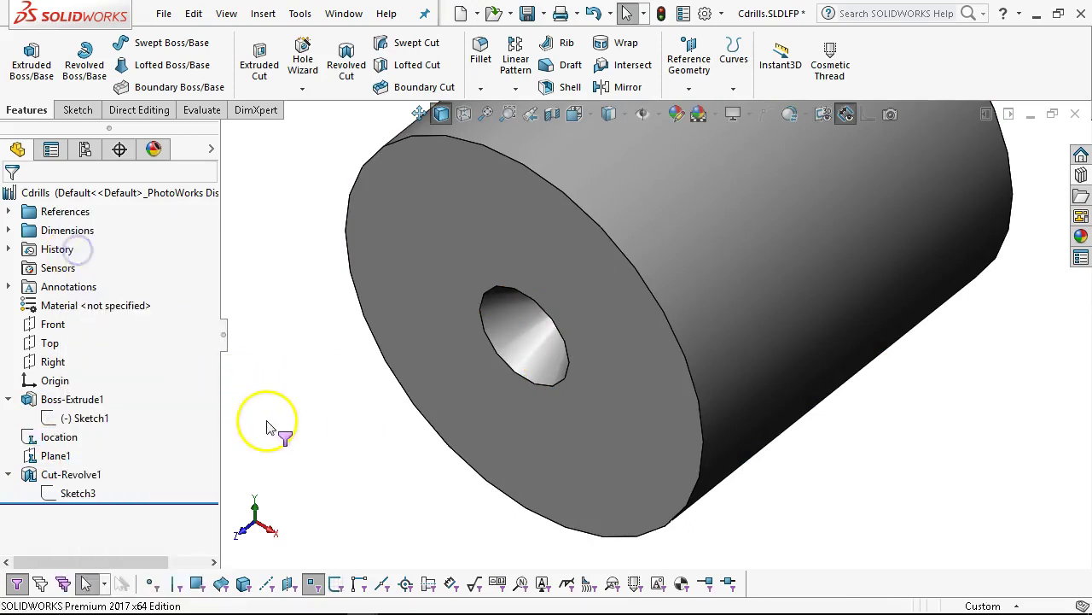
# - Turn off the selection filter, orbit the cylinder, and close the Cdrills document
pyautogui.moveTo(401, 342); pyautogui.dragTo(455, 224, button='middle')
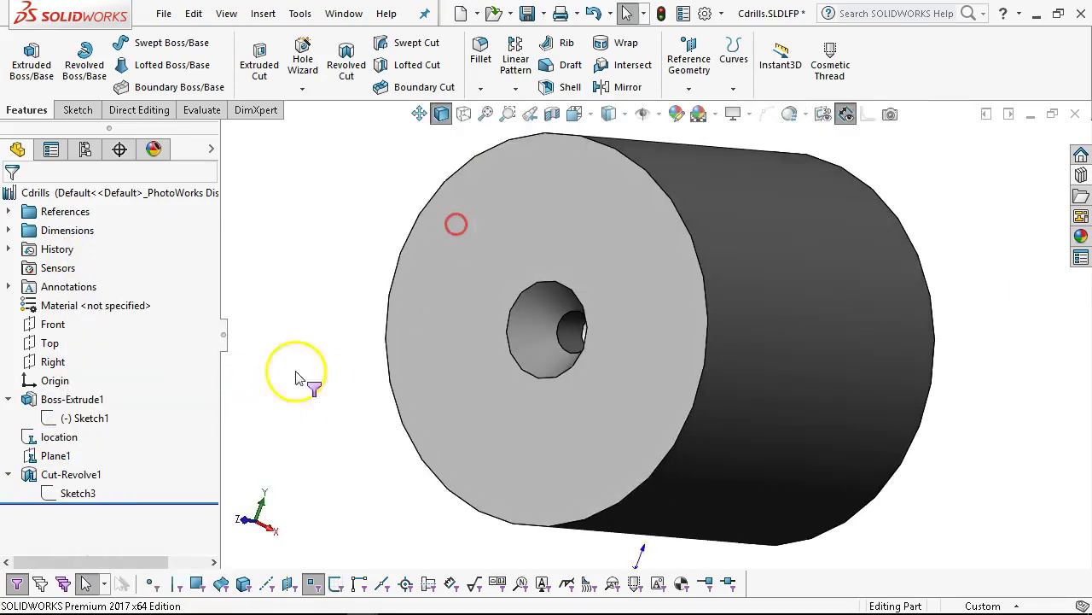
pyautogui.click(19, 584)
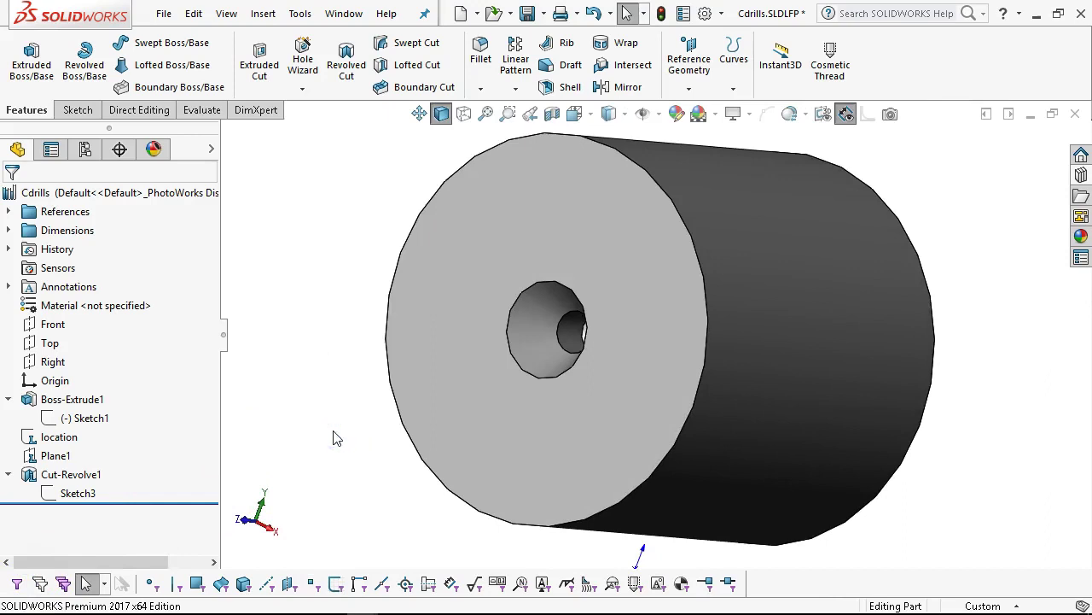
pyautogui.scroll(-3, 578, 330)
pyautogui.moveTo(578, 330); pyautogui.dragTo(547, 390, button='middle')
pyautogui.scroll(1, 648, 341)
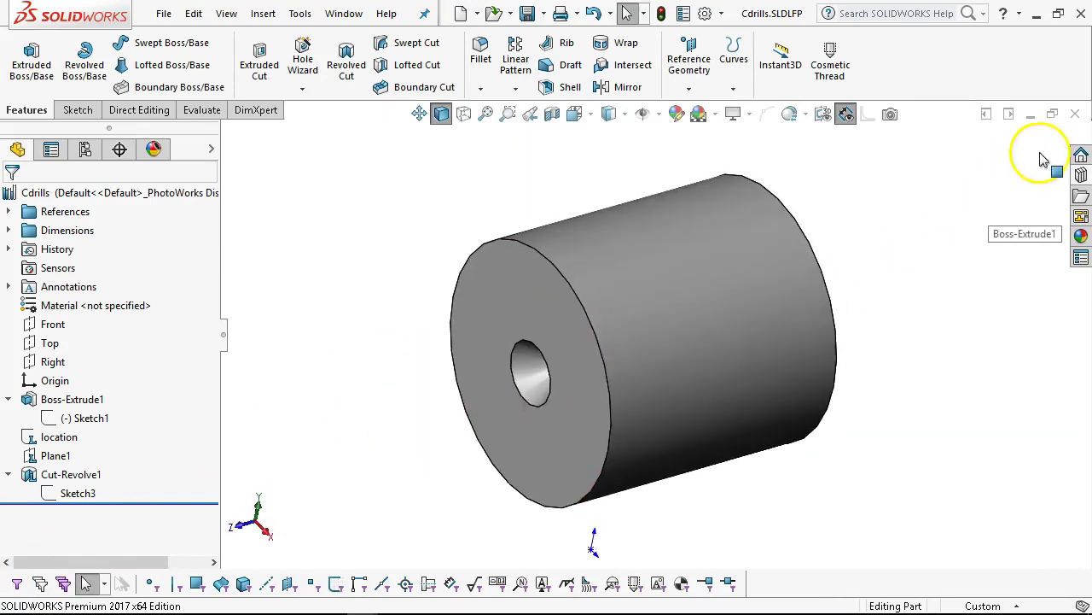
pyautogui.click(1076, 114)
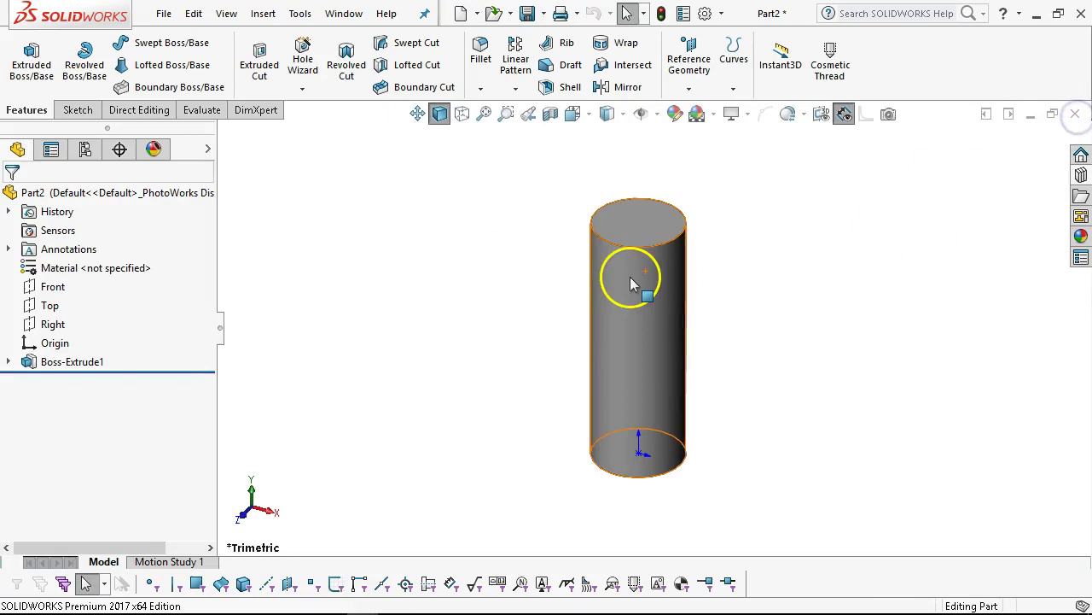
# - Drag Cdrills from the Design Library onto the top face, referencing the top edge
pyautogui.click(1081, 175)
pyautogui.moveTo(843, 338); pyautogui.dragTo(662, 232)
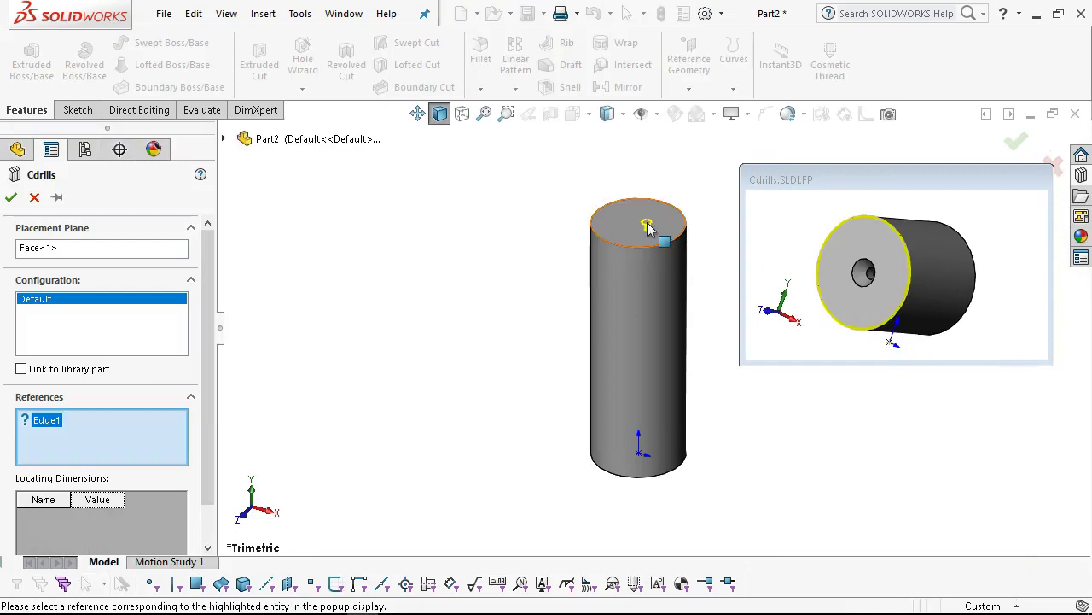
pyautogui.click(677, 243)
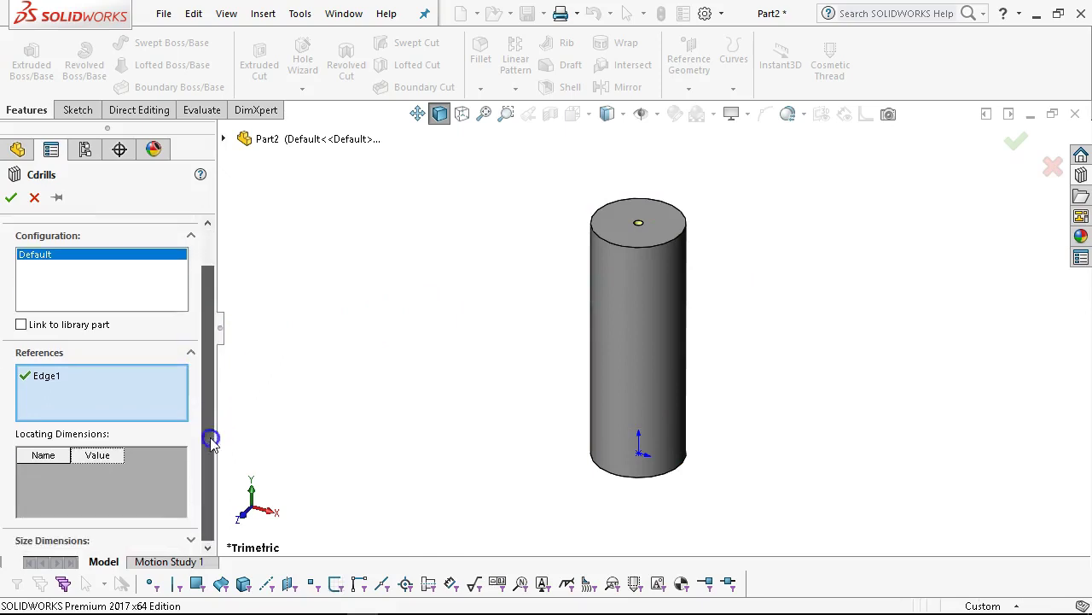
pyautogui.moveTo(211, 465); pyautogui.dragTo(224, 304)
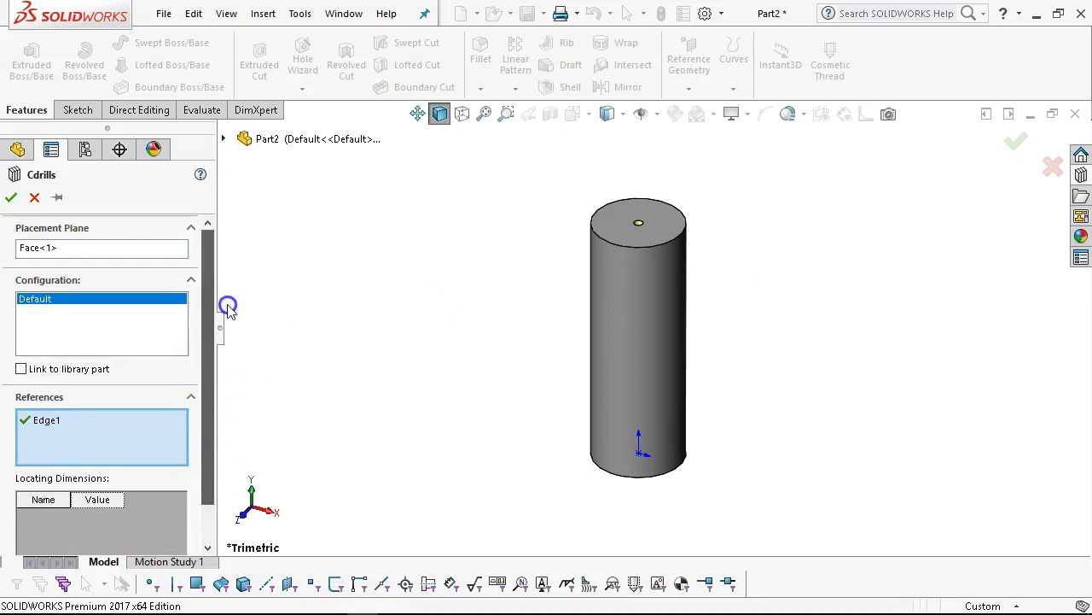
pyautogui.click(7, 203)
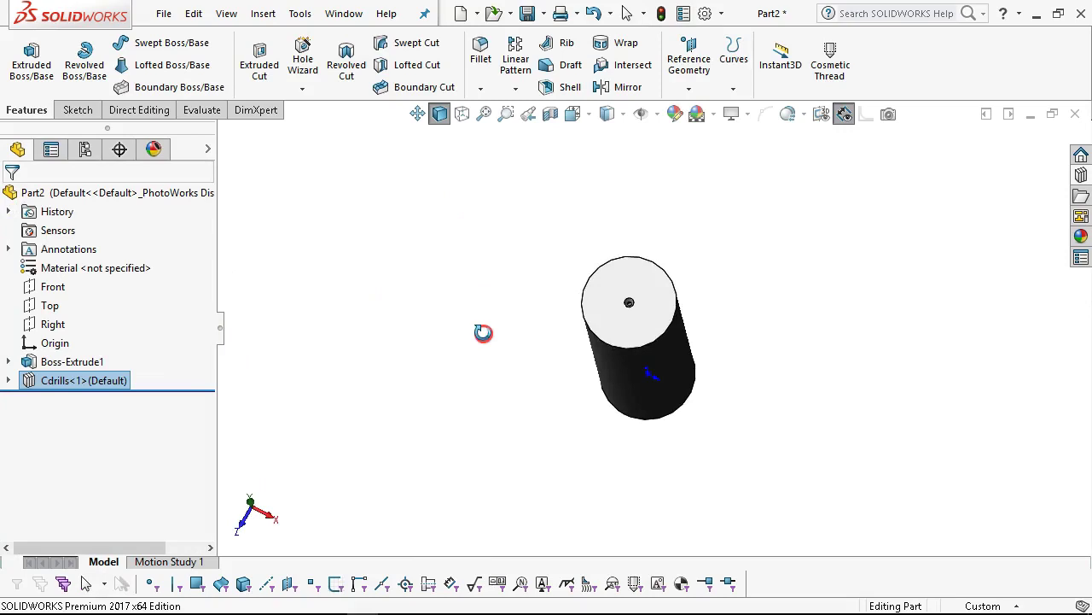
# - Fit and orbit the isometric view to inspect the Cdrills<1> hole on the top face
pyautogui.scroll(-5, 646, 313)
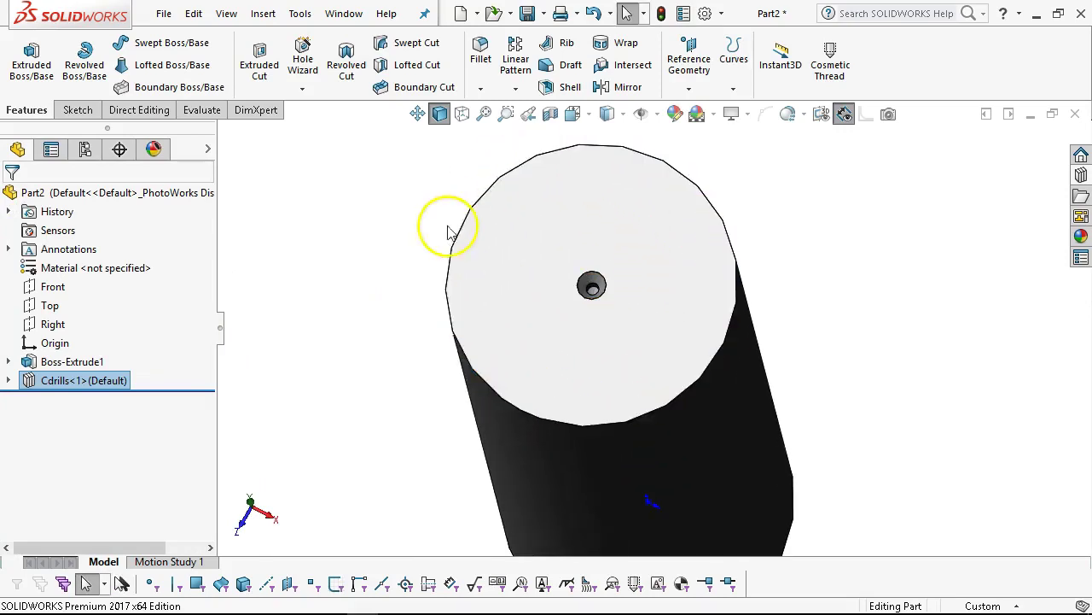
pyautogui.press('f')
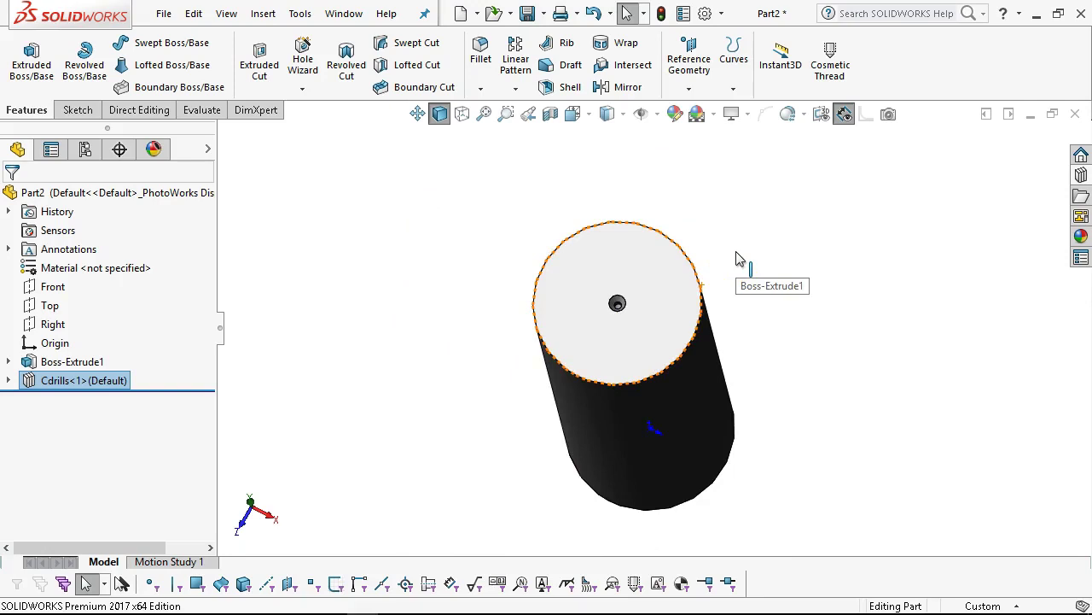
pyautogui.click(762, 319)
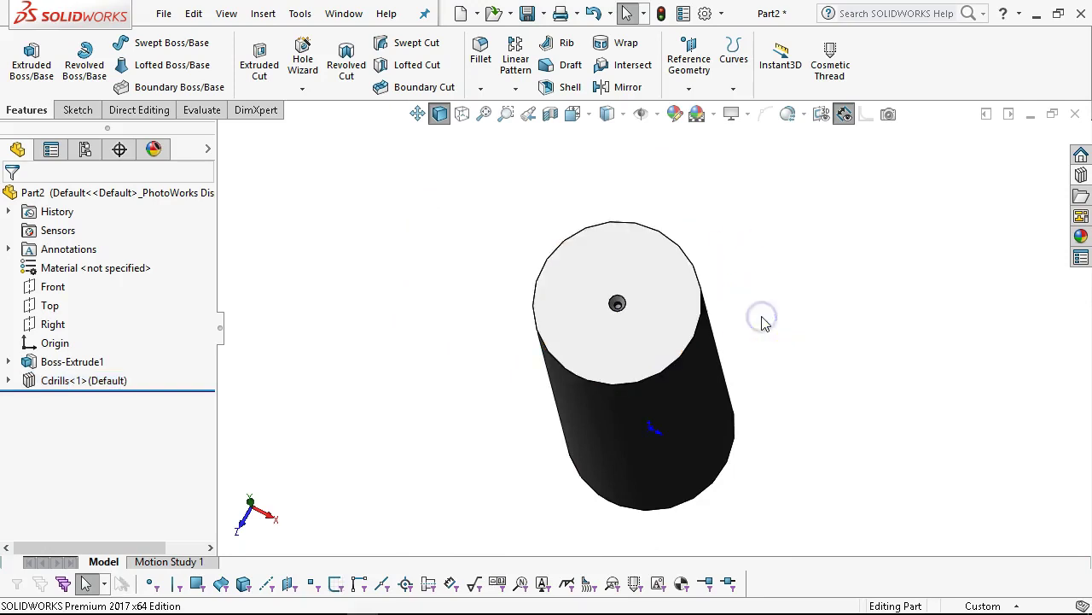
pyautogui.hotkey('ctrl', '7')
pyautogui.scroll(-2, 657, 183)
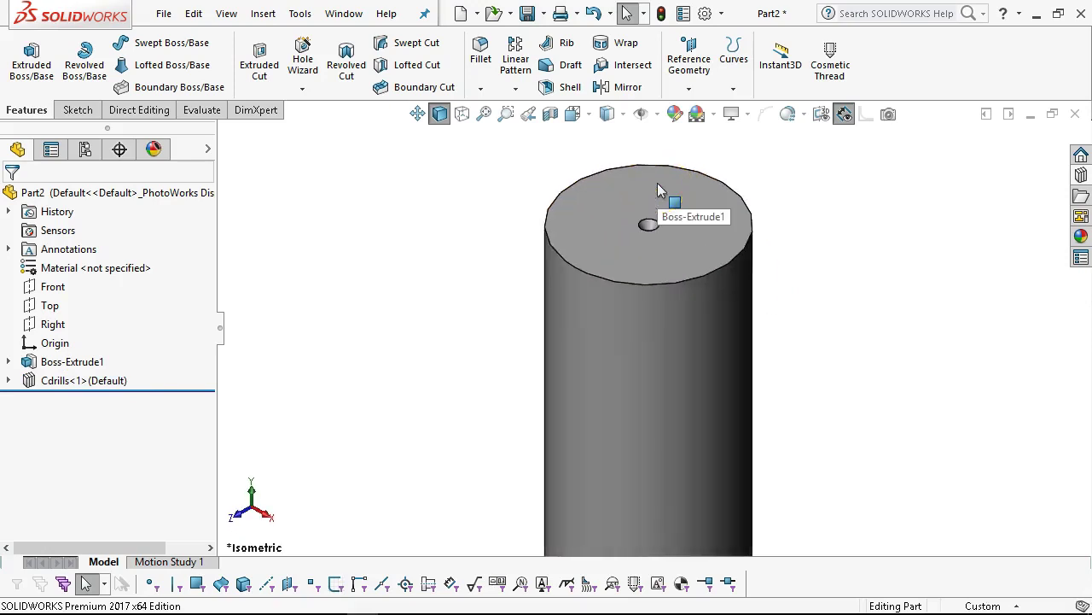
pyautogui.scroll(-2, 657, 189)
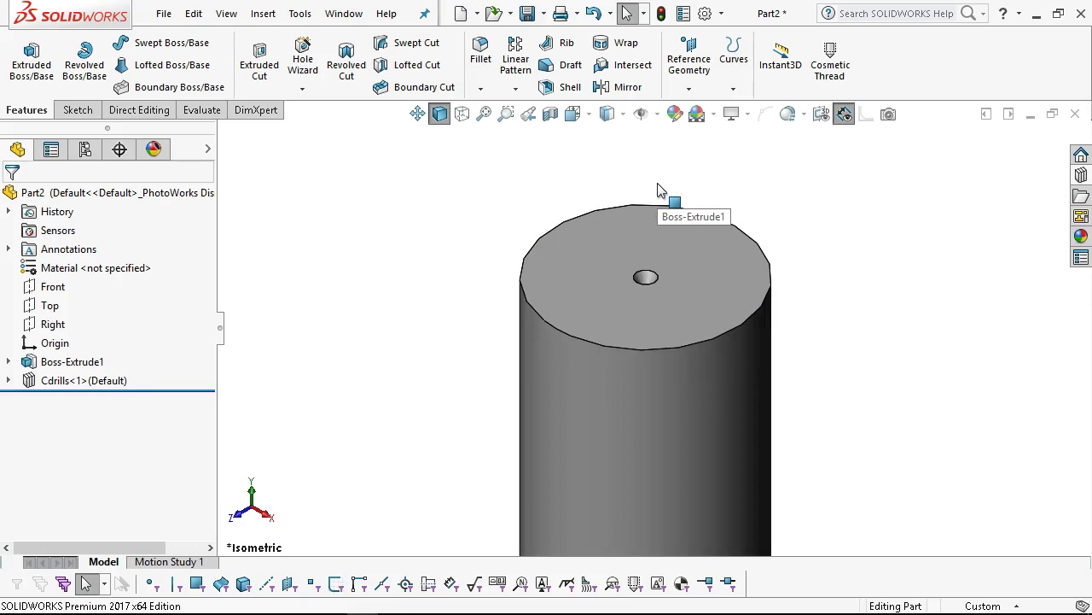
pyautogui.moveTo(719, 190)
pyautogui.mouseDown(button='middle')
pyautogui.moveTo(705, 339)
pyautogui.moveTo(688, 336)
pyautogui.moveTo(724, 231)
pyautogui.moveTo(698, 195)
pyautogui.moveTo(711, 197)
pyautogui.mouseUp(button='middle')
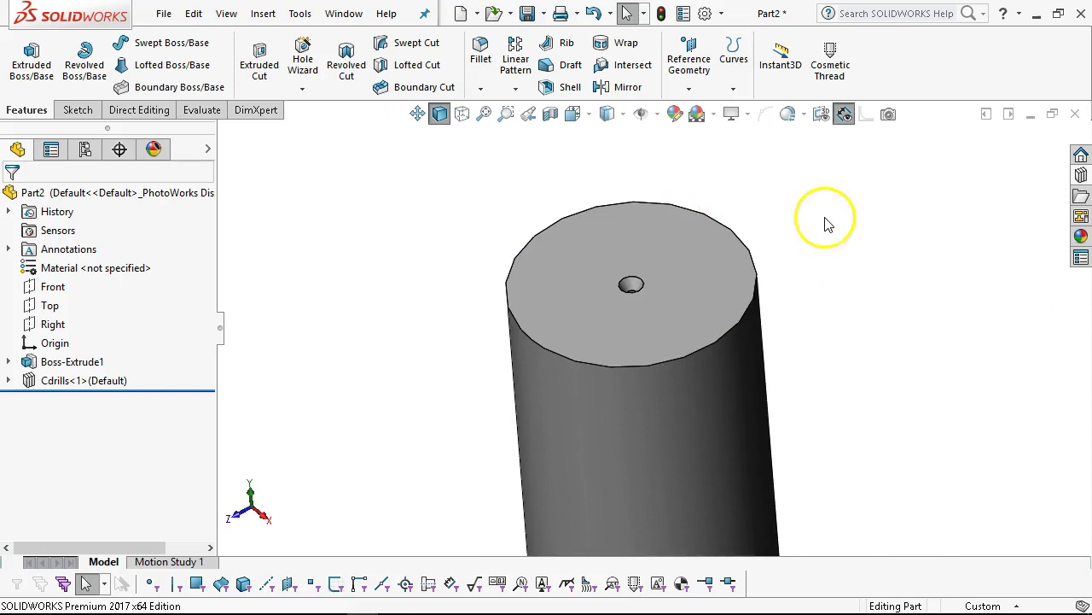
# - Close Part2 without saving and open the Cdrills library part from the Design Library
pyautogui.click(1077, 116)
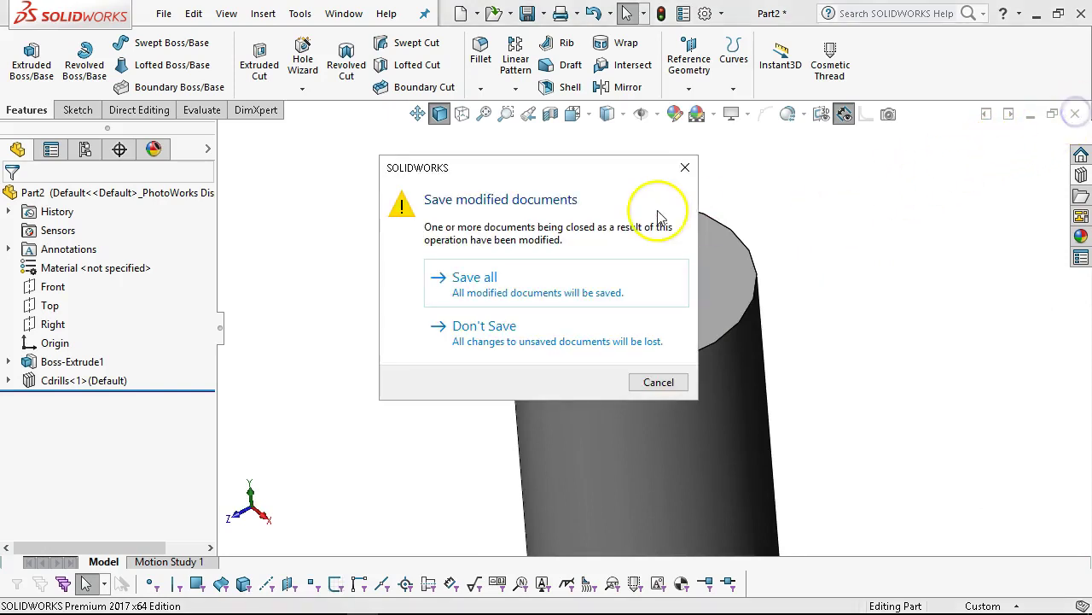
pyautogui.click(509, 323)
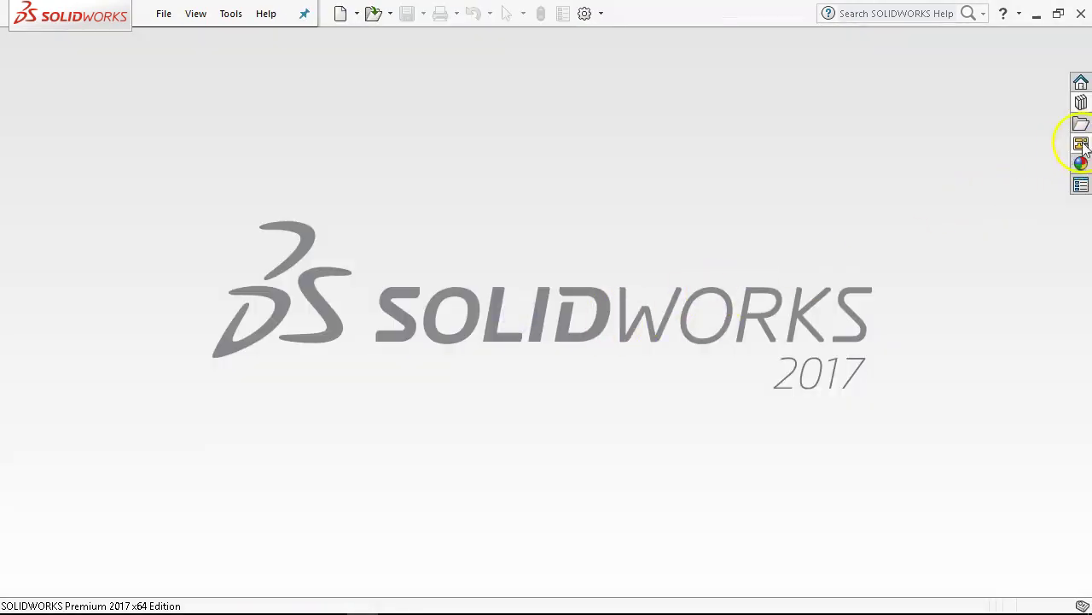
pyautogui.click(1082, 103)
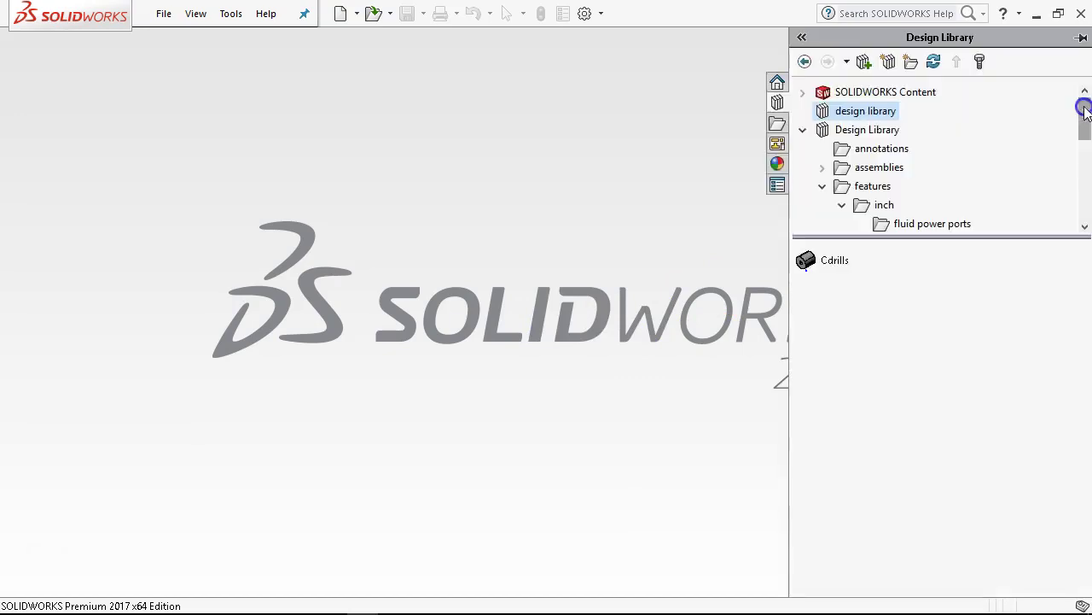
pyautogui.rightClick(836, 262)
pyautogui.click(863, 273)
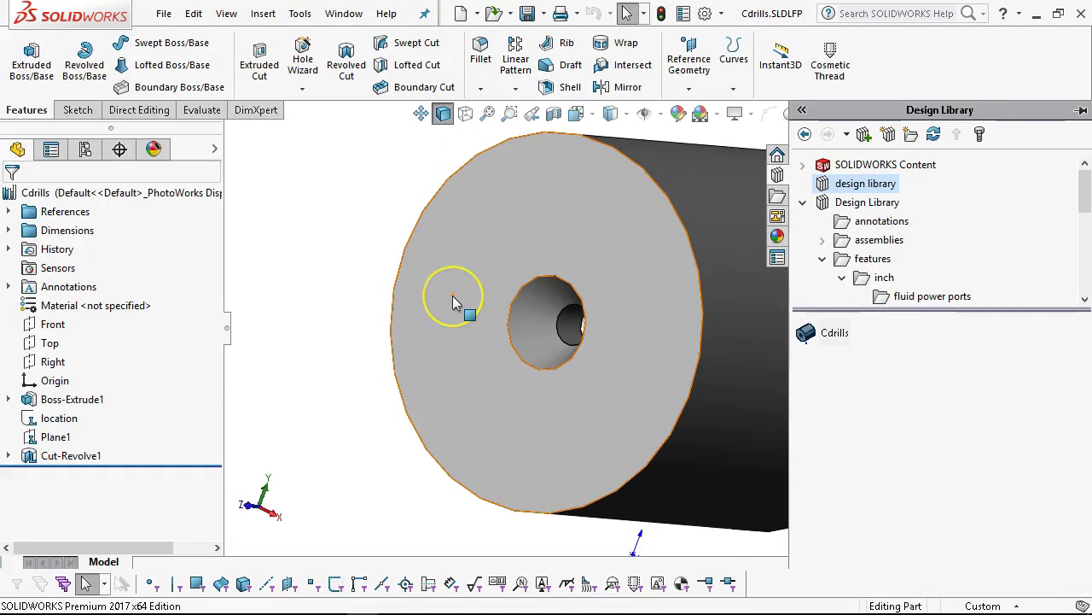
pyautogui.click(349, 248)
pyautogui.press('f')
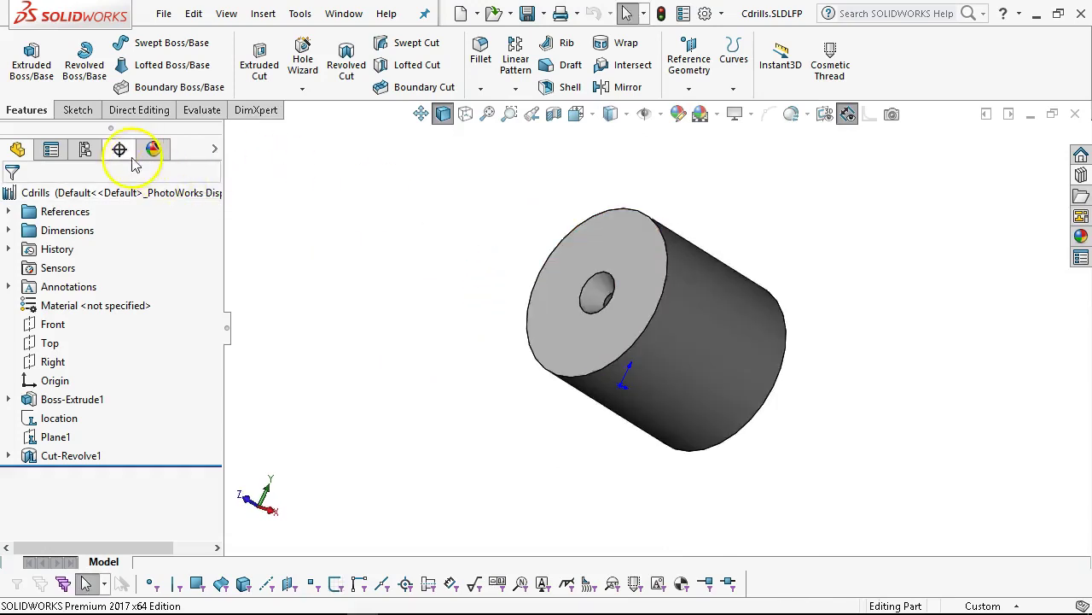
# - Rename the Default configuration to 3 in the ConfigurationManager
pyautogui.click(86, 150)
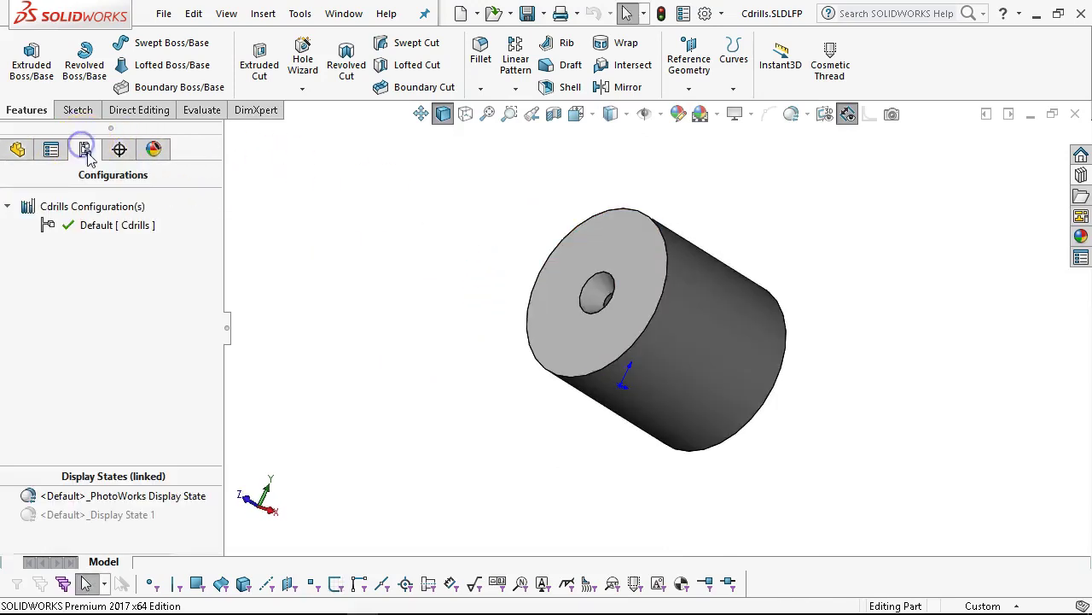
pyautogui.click(98, 226)
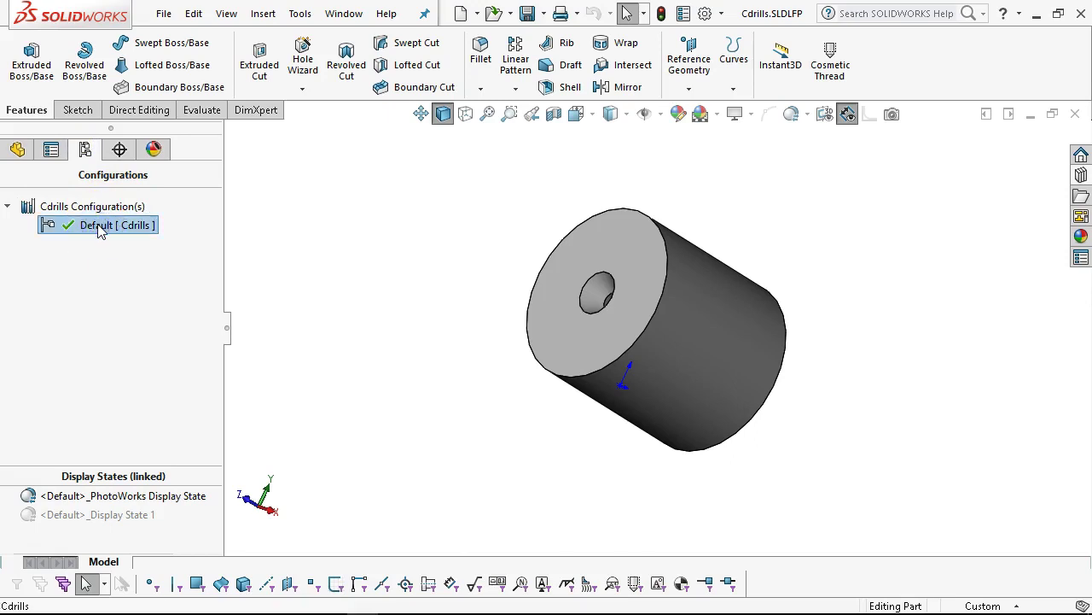
pyautogui.click(98, 226)
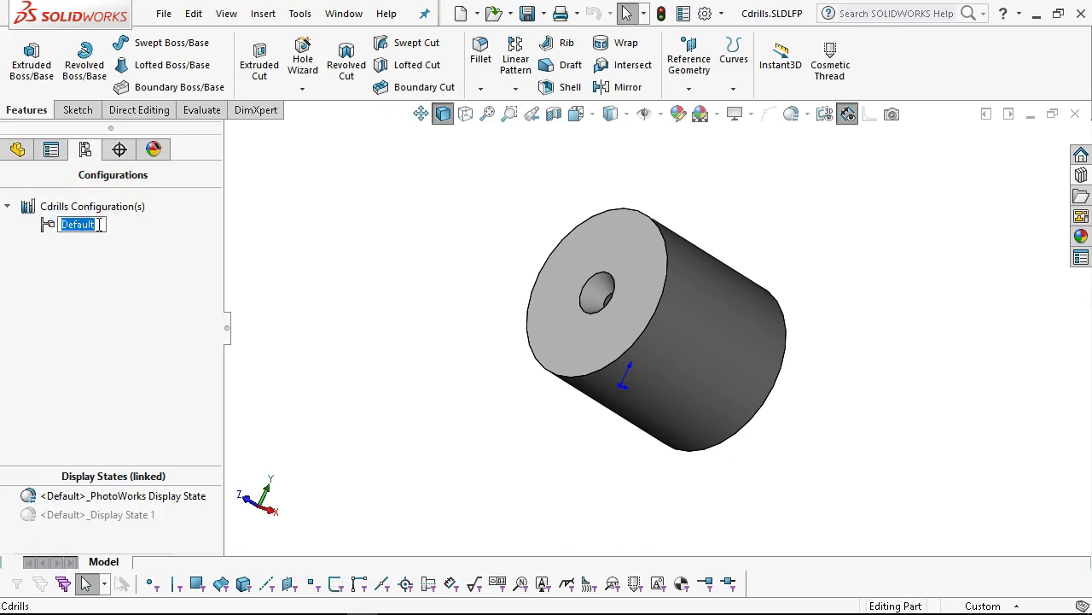
pyautogui.write('3')
pyautogui.click(205, 285)
pyautogui.click(287, 295)
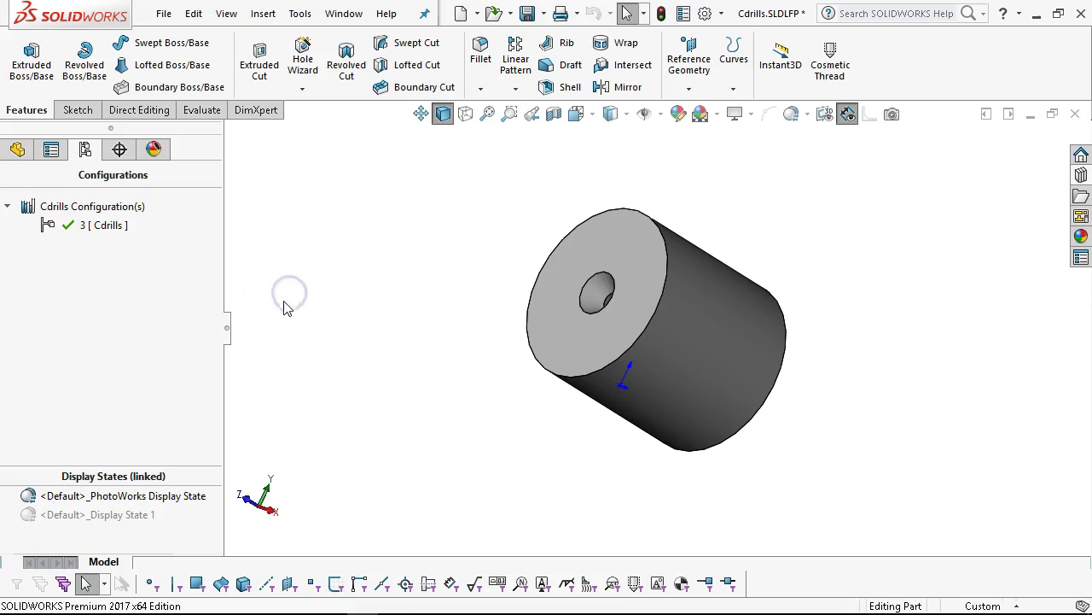
pyautogui.click(119, 312)
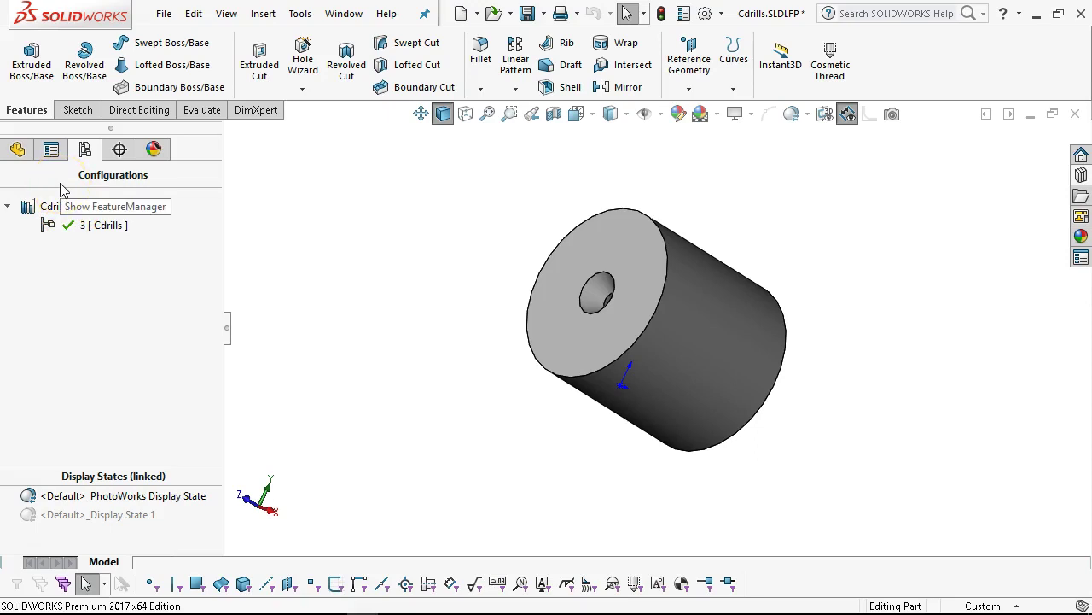
# - Expand Cut-Revolve1 in the FeatureManager tree and display Sketch3's dimensions
pyautogui.click(18, 150)
pyautogui.keyDown('ctrl'); pyautogui.moveTo(415, 337); pyautogui.dragTo(415, 336, button='middle'); pyautogui.keyUp('ctrl')
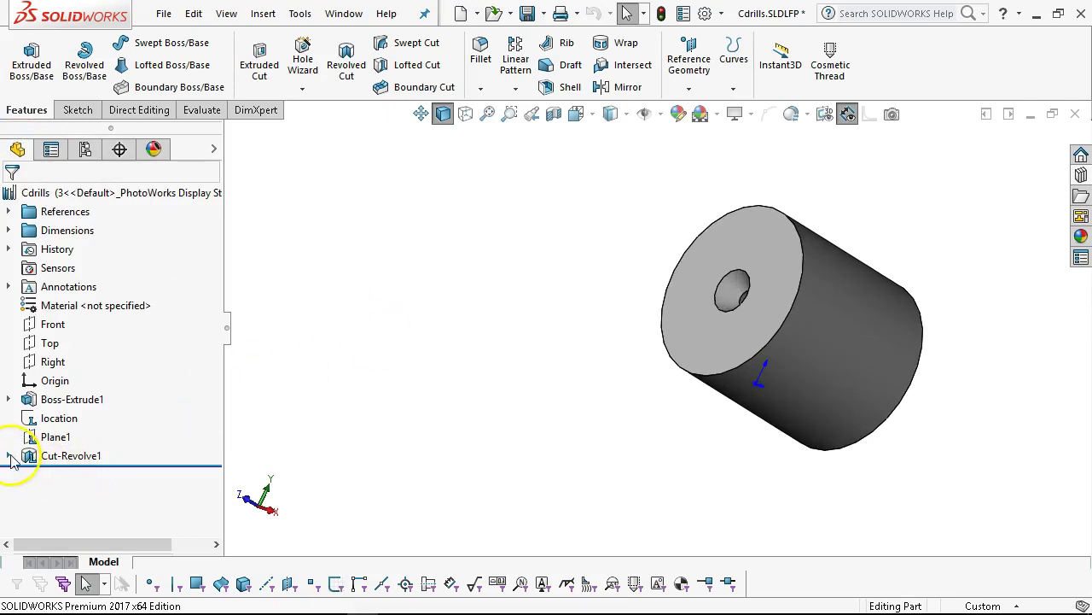
pyautogui.click(9, 455)
pyautogui.click(53, 476)
pyautogui.moveTo(532, 310); pyautogui.dragTo(515, 483, button='middle')
pyautogui.scroll(-5, 700, 363)
pyautogui.scroll(-6, 618, 231)
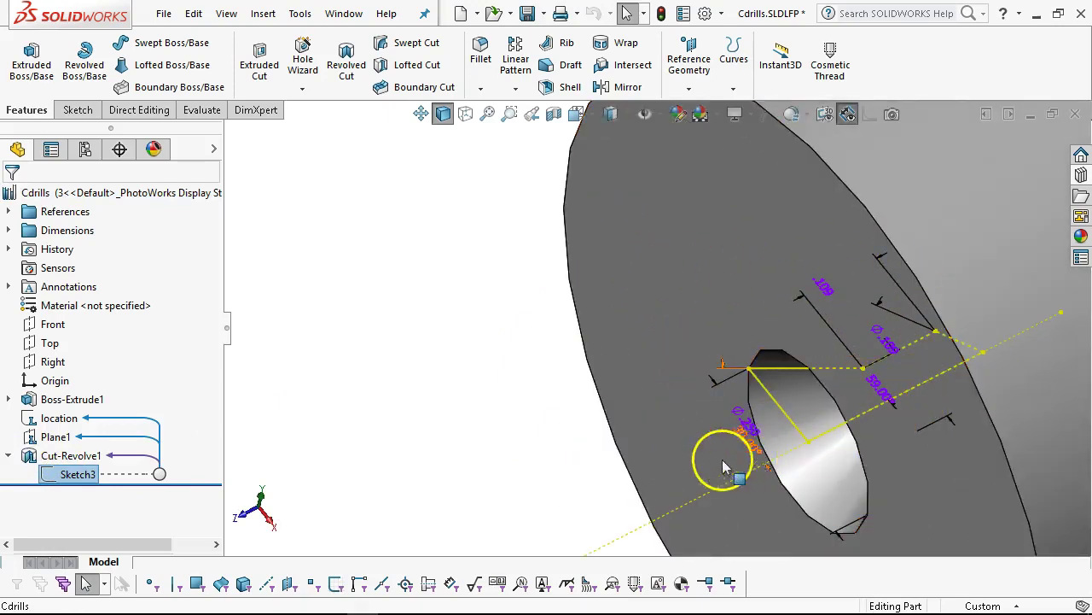
# - Orbit to view the hole profile, then choose Configure Feature for Sketch3
pyautogui.moveTo(446, 410); pyautogui.dragTo(566, 544, button='middle')
pyautogui.moveTo(511, 389); pyautogui.dragTo(507, 383, button='middle')
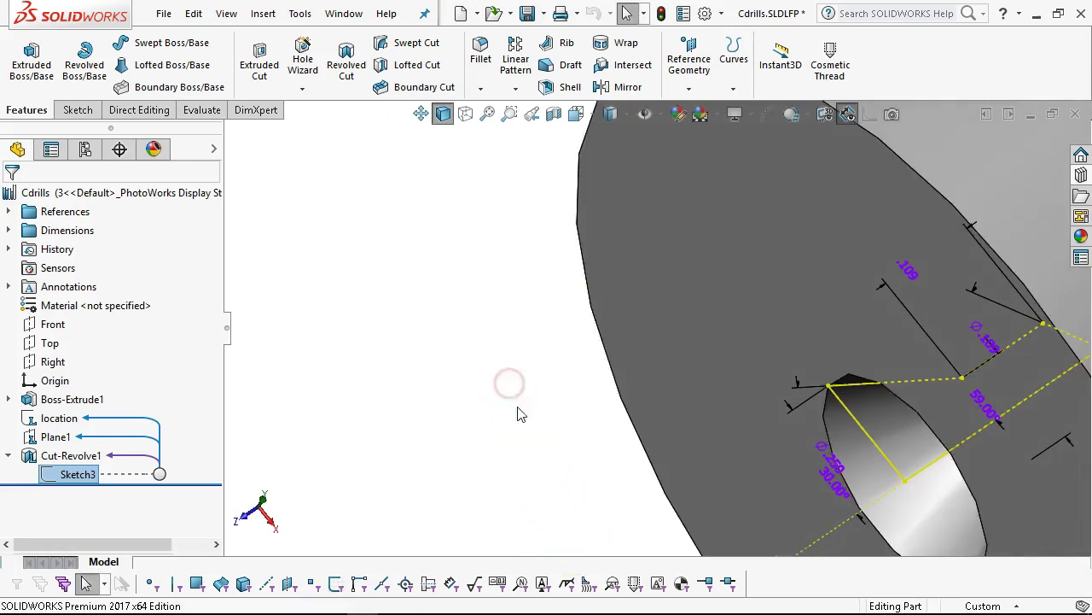
pyautogui.rightClick(81, 474)
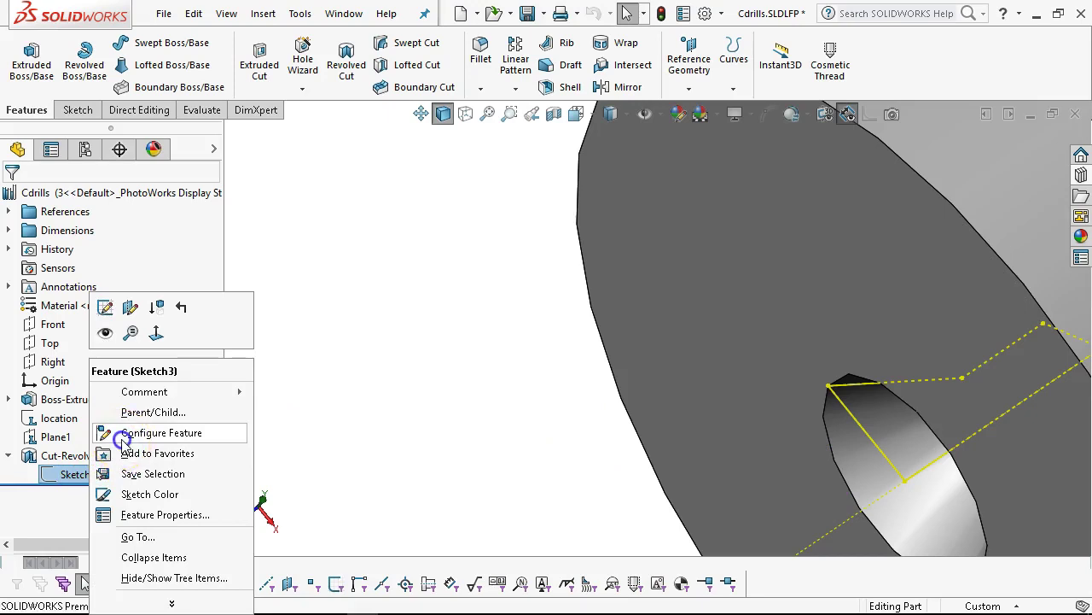
pyautogui.click(128, 433)
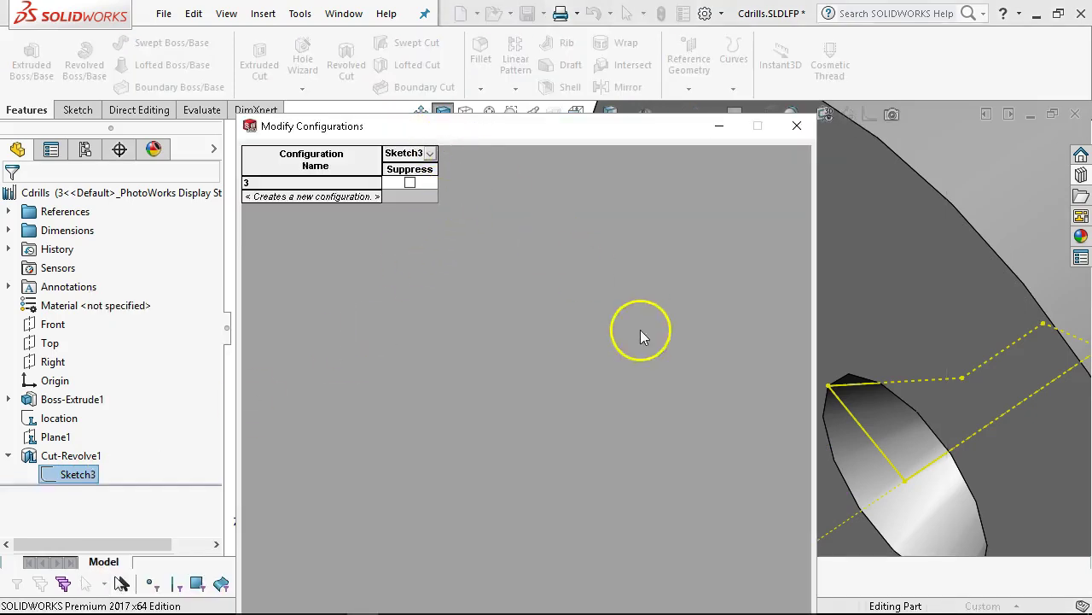
# - Add BodyDia, PilotDia and PilotLength as columns in Sketch3's configuration table
pyautogui.moveTo(547, 124); pyautogui.dragTo(463, 73)
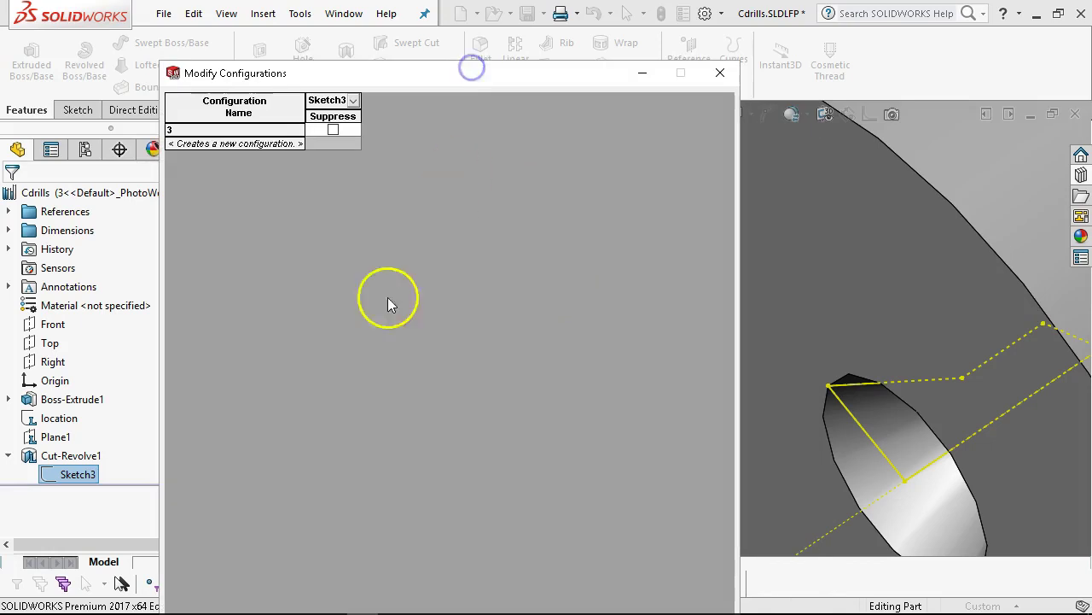
pyautogui.click(54, 474)
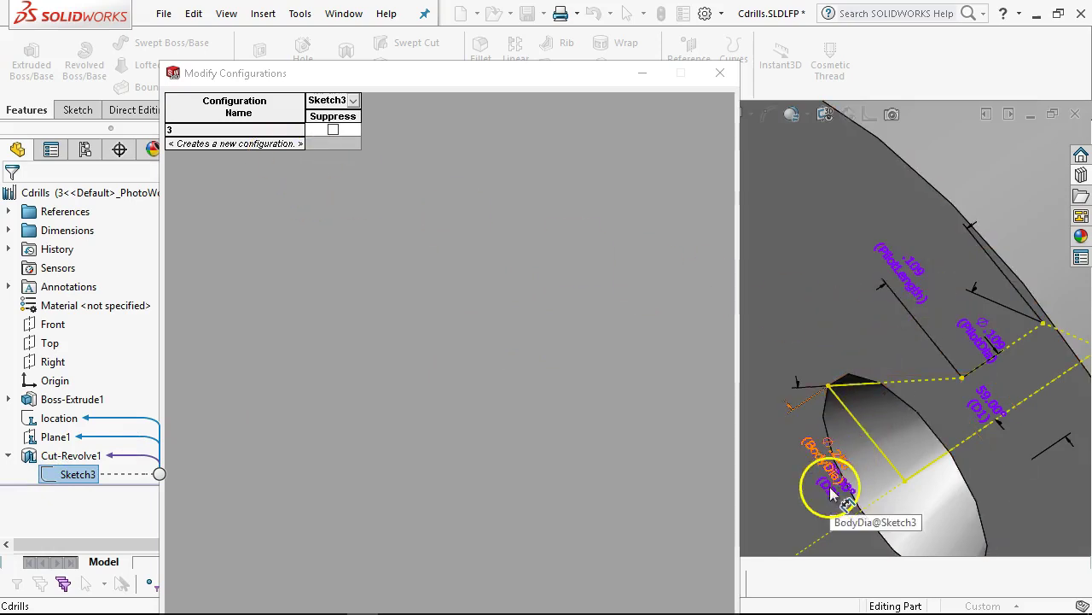
pyautogui.click(826, 457)
pyautogui.doubleClick(827, 459)
pyautogui.click(825, 454)
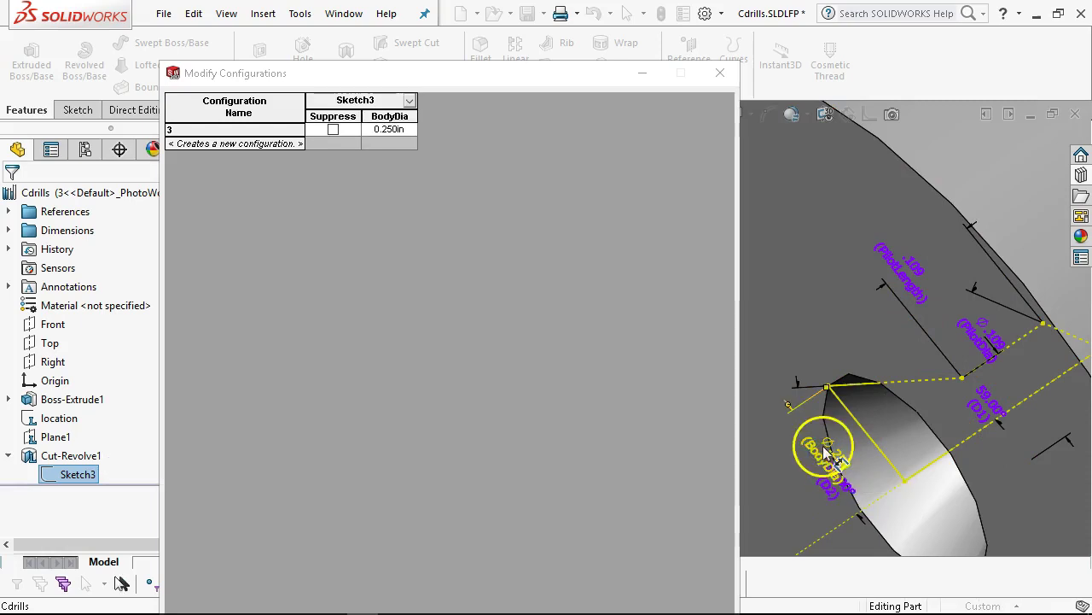
pyautogui.doubleClick(988, 414)
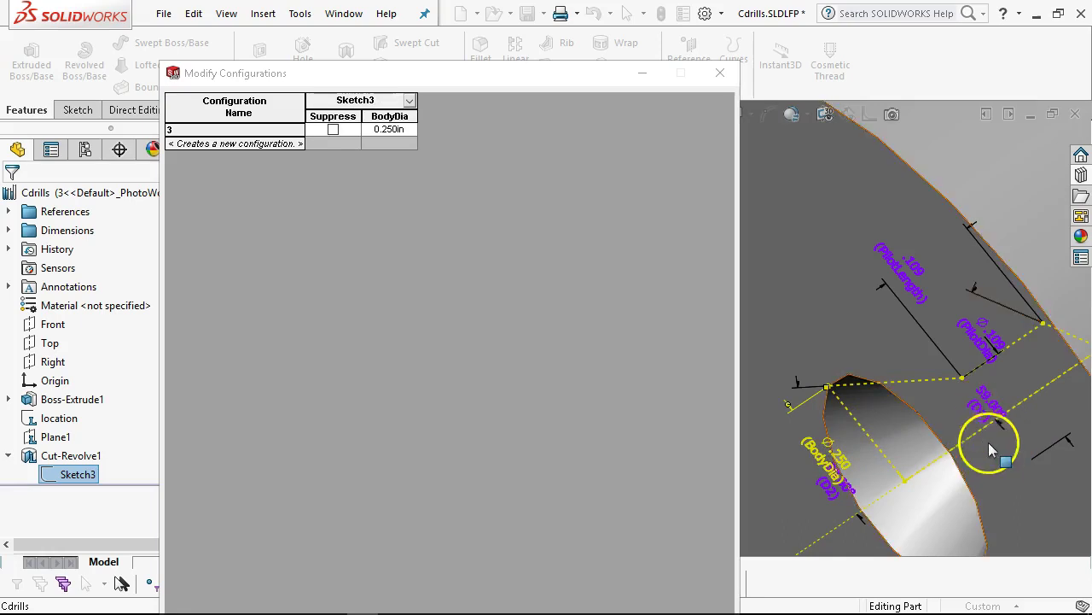
pyautogui.click(989, 347)
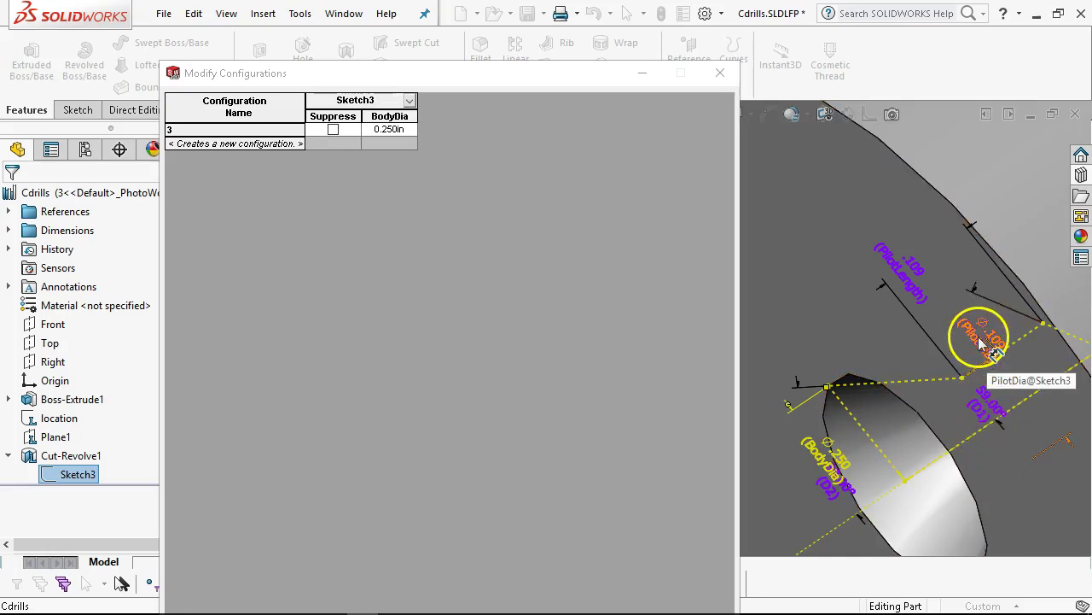
pyautogui.click(982, 343)
pyautogui.doubleClick(913, 287)
# - Add a new configuration named 1 and check the center drill size chart
pyautogui.click(245, 144)
pyautogui.write('1')
pyautogui.press('Return')
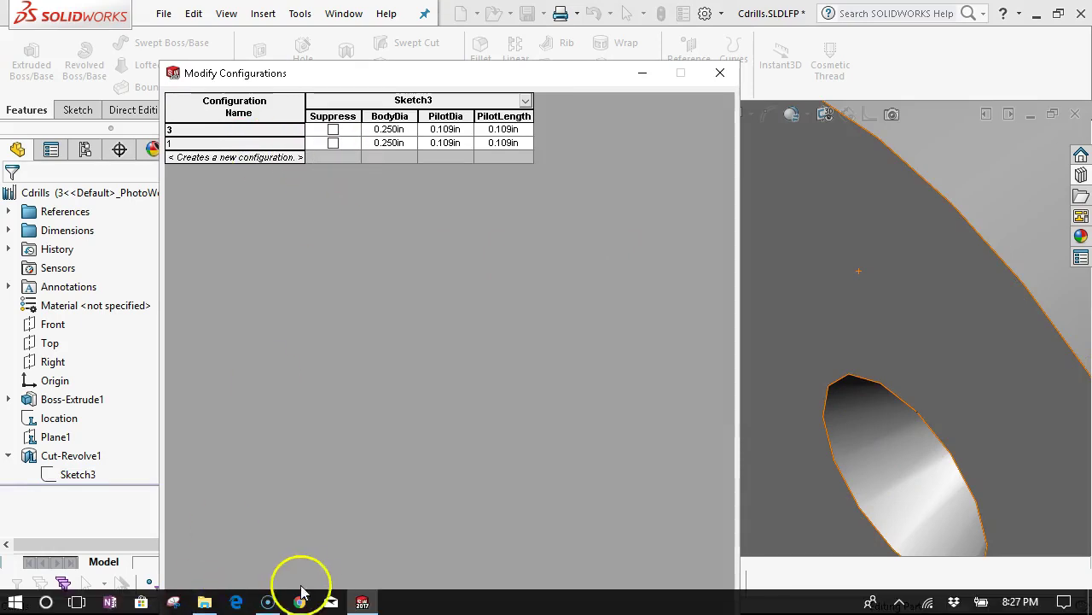
pyautogui.click(298, 592)
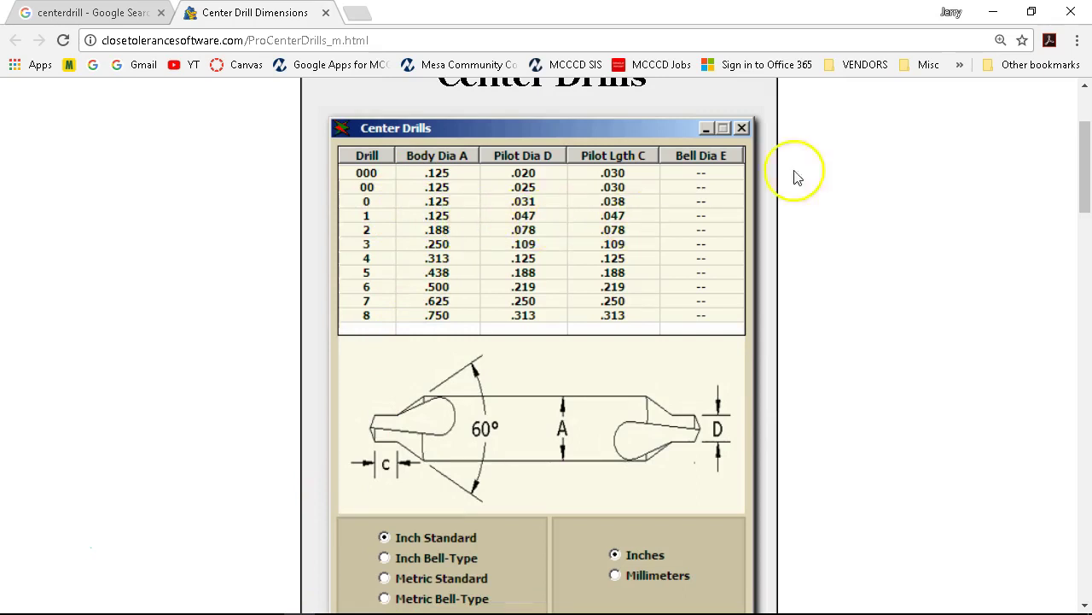
# - Fill configuration 1's row with BodyDia 125.000 in and PilotDia 0.047 in
pyautogui.click(993, 12)
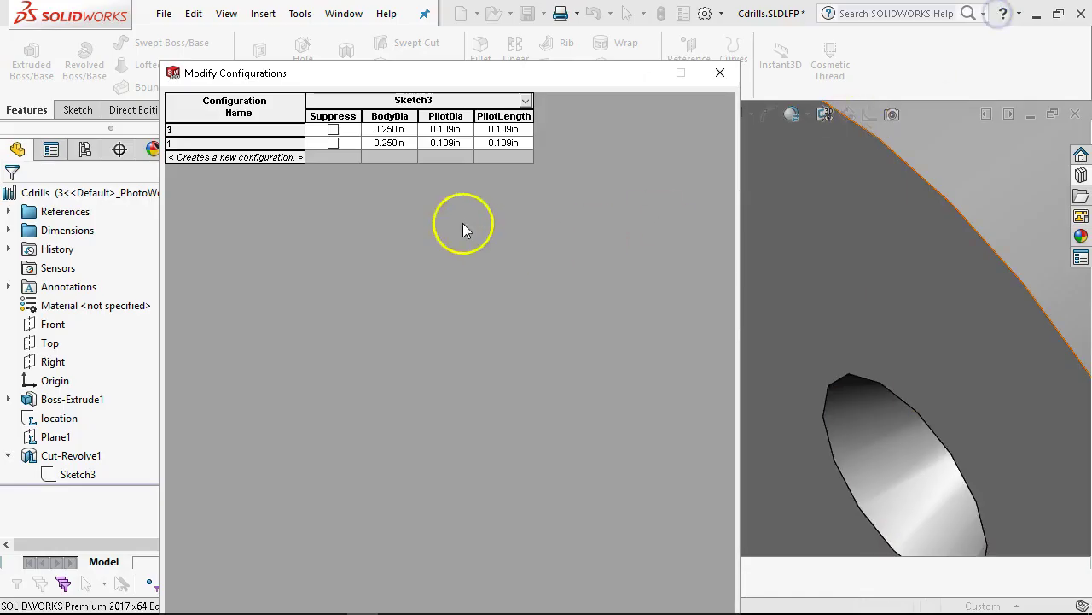
pyautogui.click(392, 145)
pyautogui.click(398, 143)
pyautogui.write('125')
pyautogui.press('Tab')
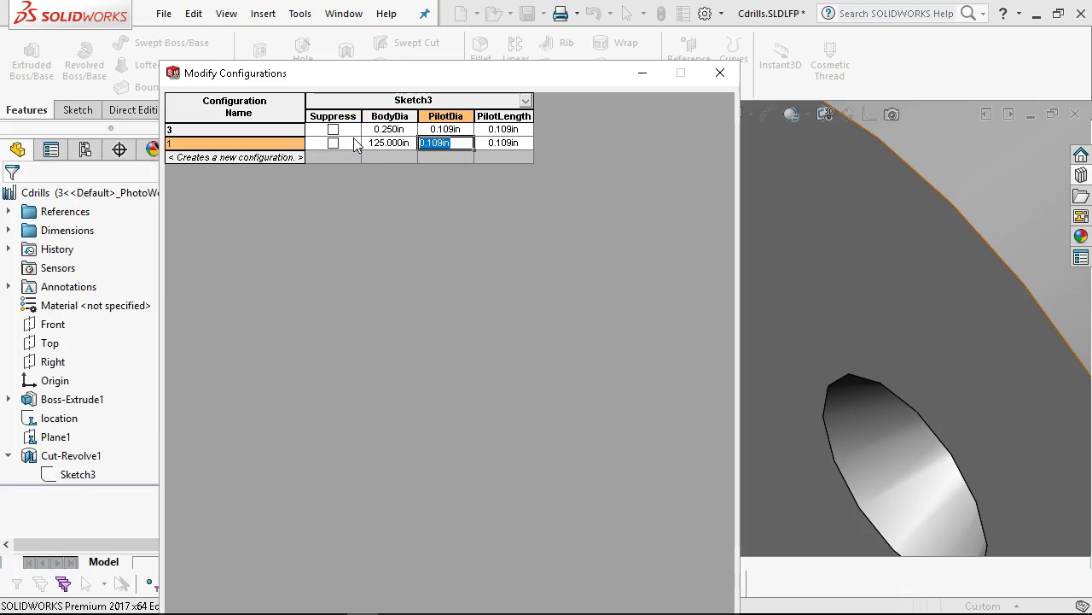
pyautogui.write('.0')
pyautogui.press('Tab')
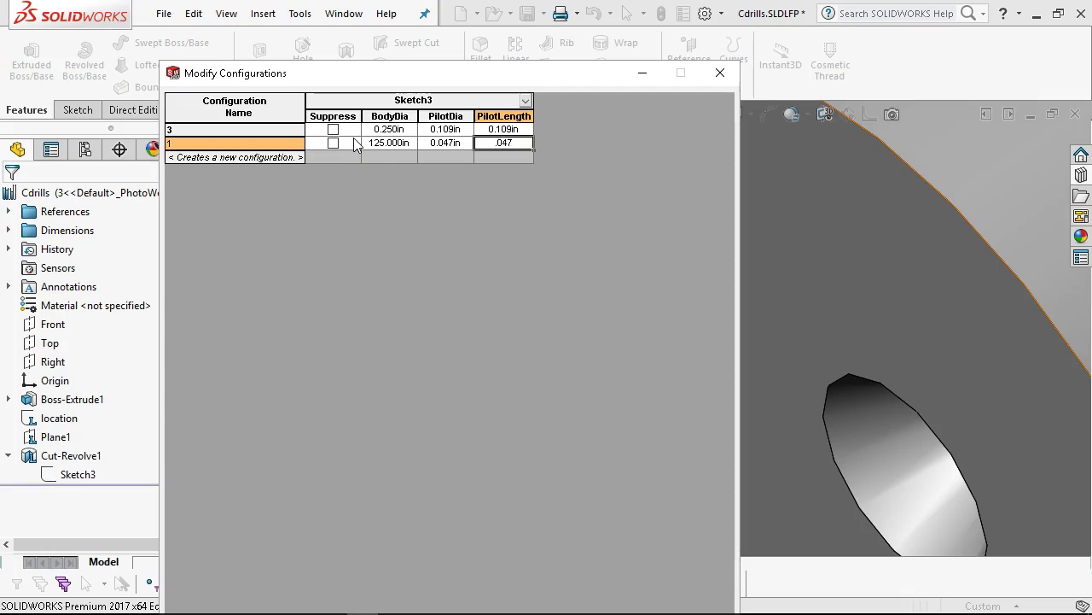
# - Add a configuration named 2 and bring up the center drill dimension chart
pyautogui.click(218, 160)
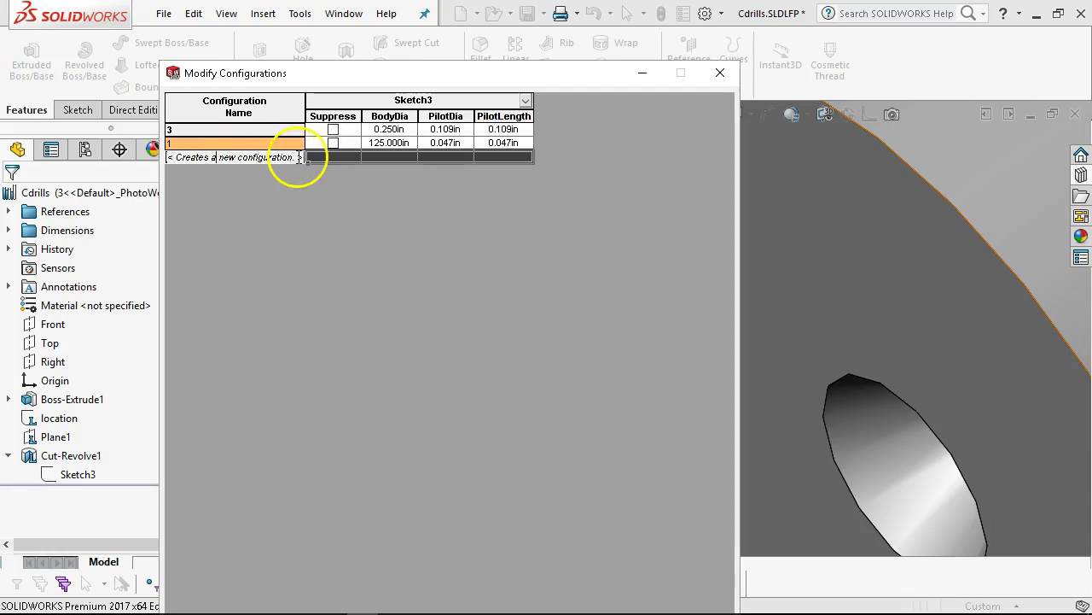
pyautogui.click(302, 159)
pyautogui.moveTo(302, 157); pyautogui.dragTo(152, 145)
pyautogui.write('2')
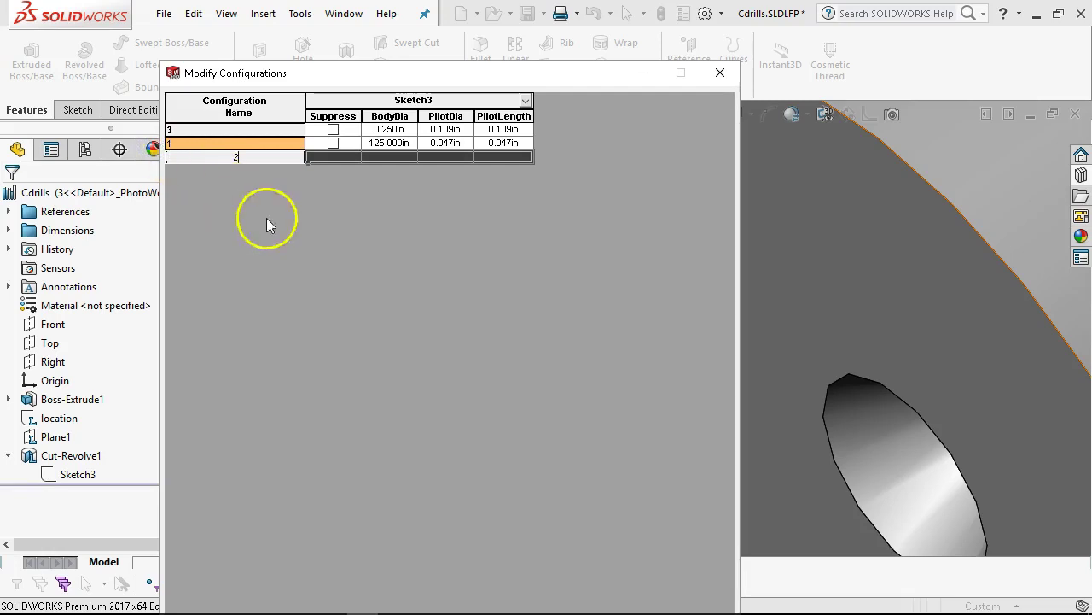
pyautogui.press('Return')
pyautogui.moveTo(268, 601)
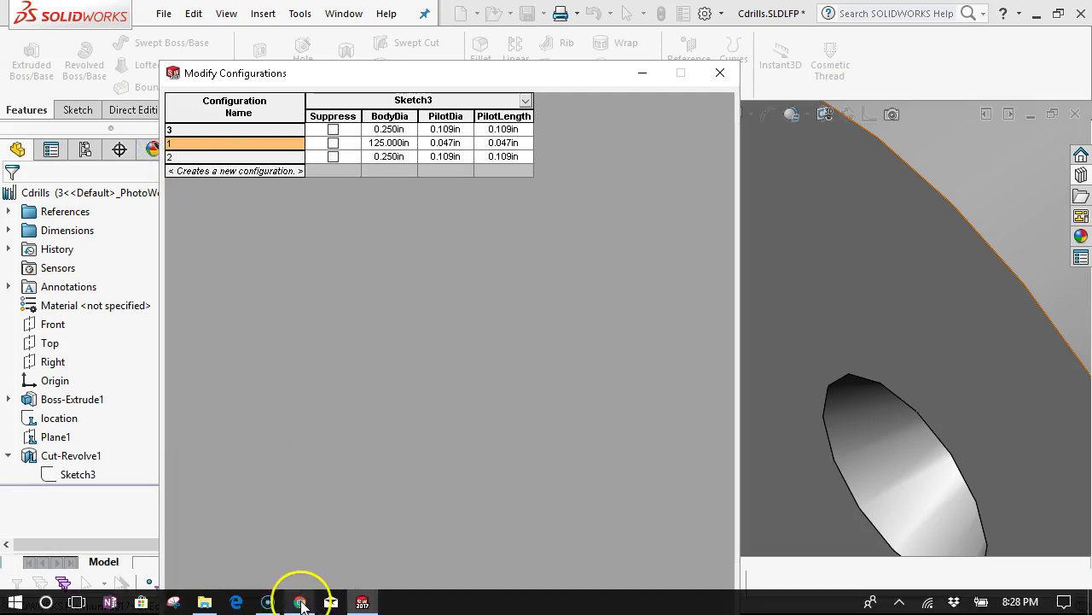
pyautogui.click(300, 602)
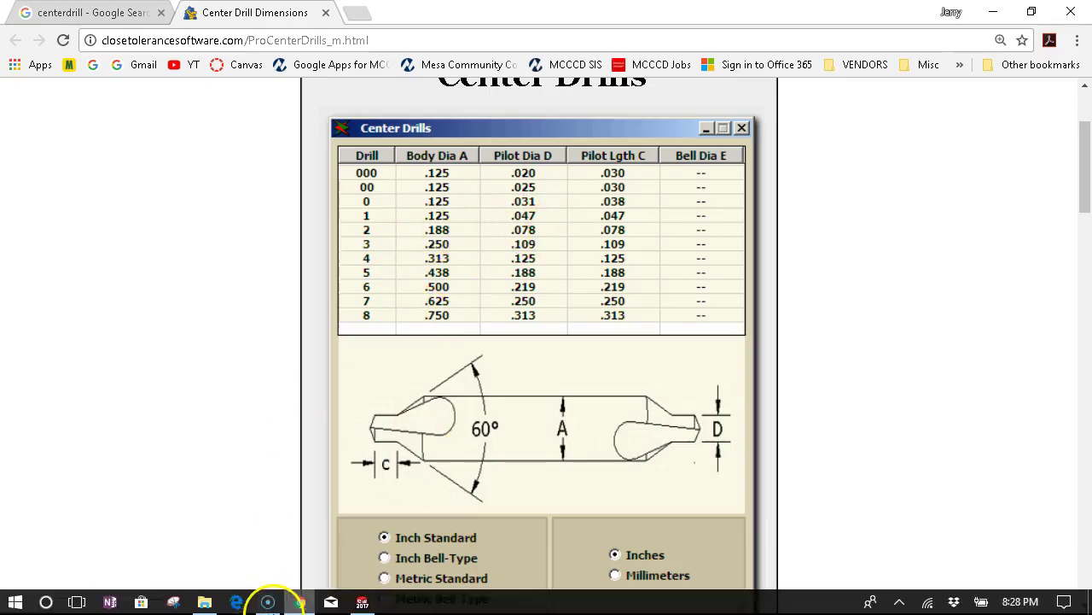
pyautogui.moveTo(268, 604)
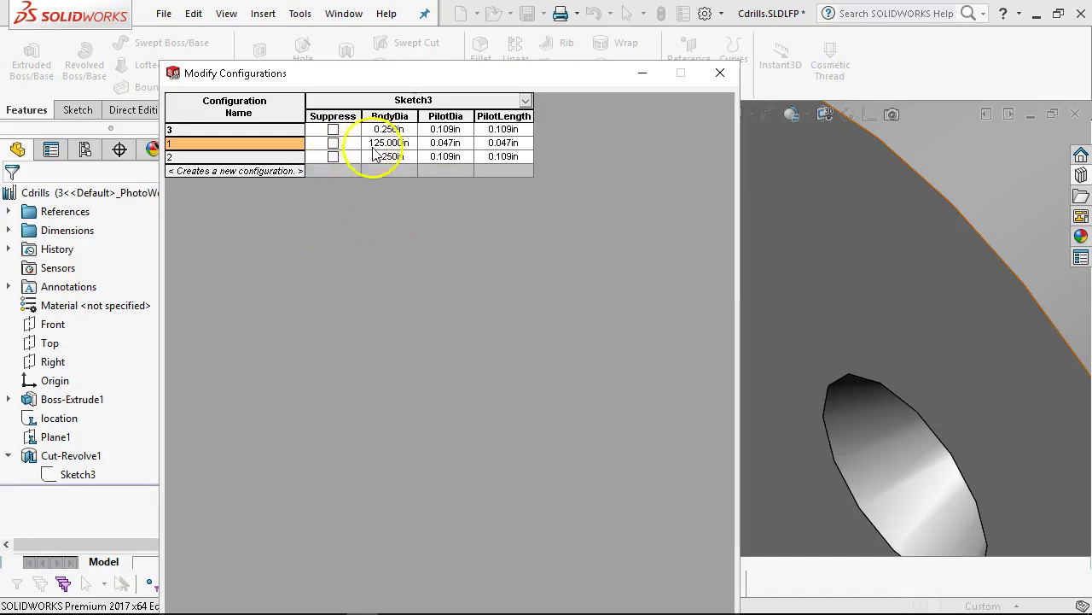
# - Give configuration 2 BodyDia 0.188 in and PilotDia 0.078 in
pyautogui.click(390, 157)
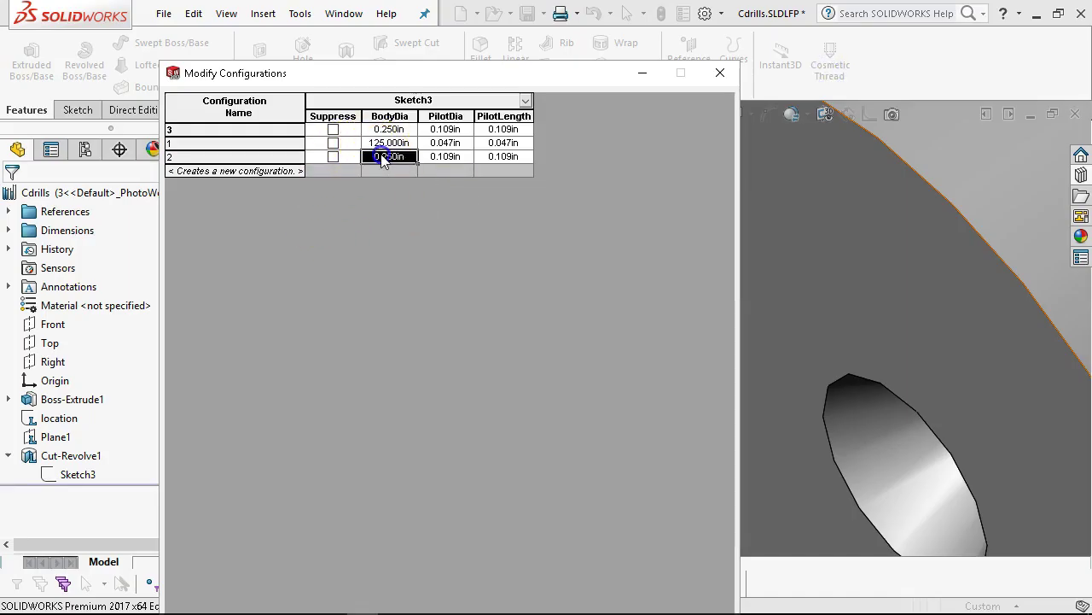
pyautogui.click(366, 155)
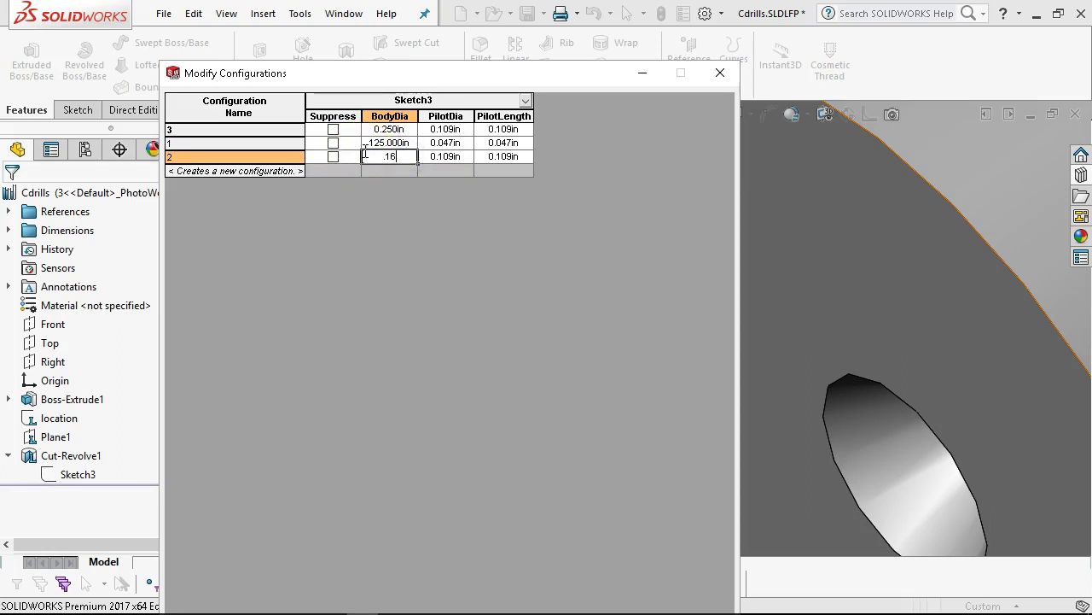
pyautogui.write('.188')
pyautogui.press('Tab')
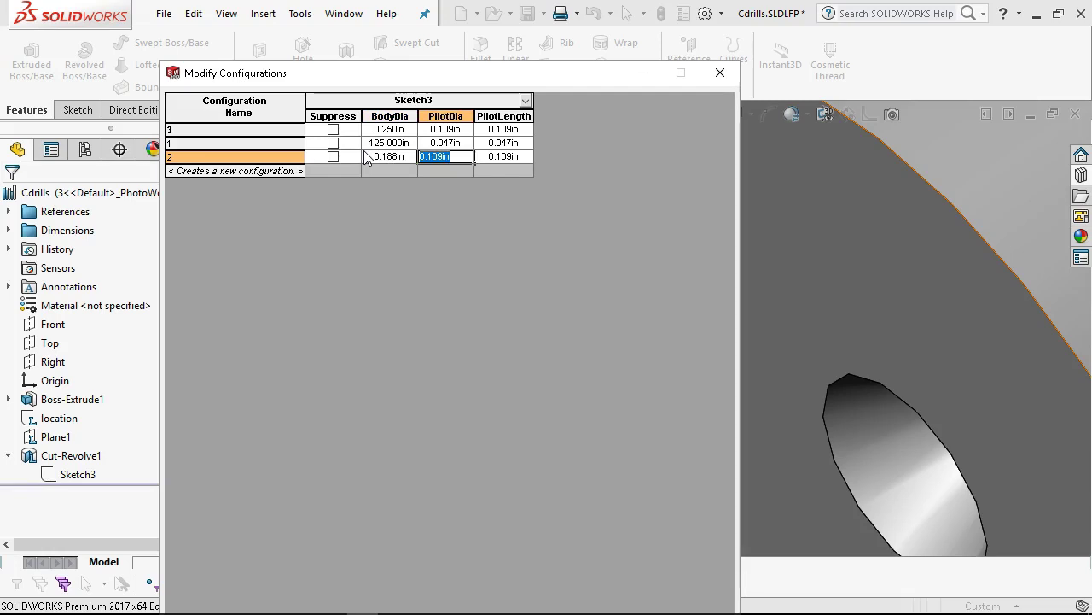
pyautogui.write('.078')
pyautogui.press('Tab')
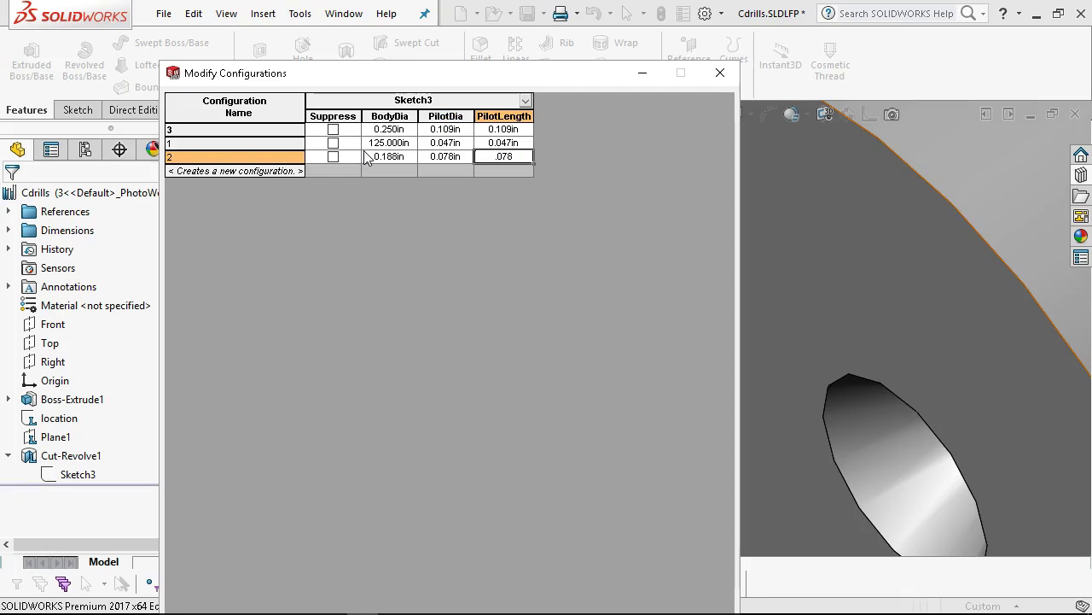
pyautogui.click(150, 179)
# - Add configuration 4 with a BodyDia of 0.313 in
pyautogui.click(209, 171)
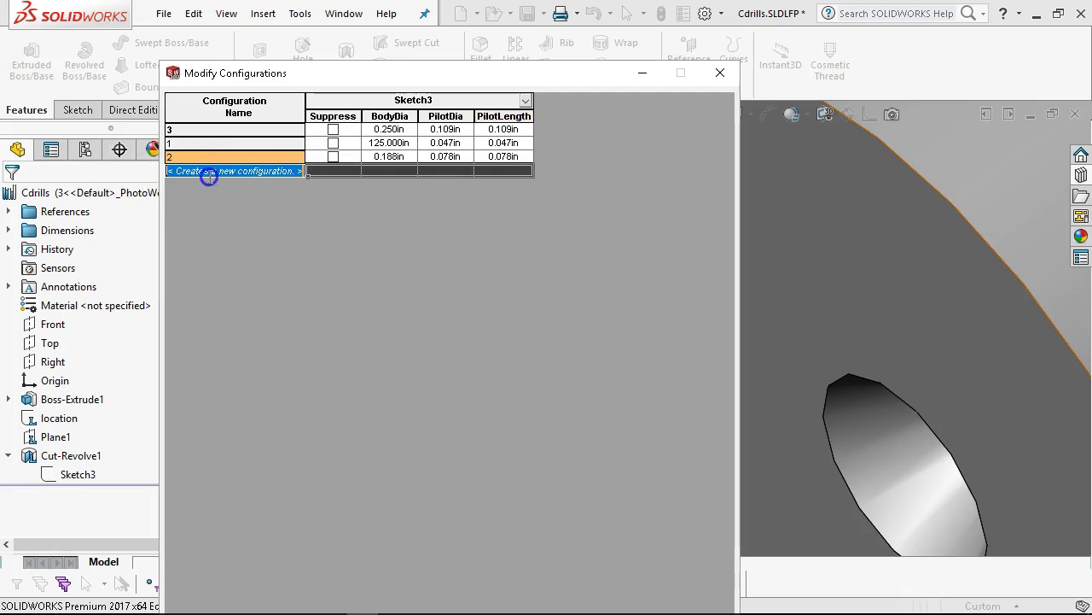
pyautogui.click(209, 172)
pyautogui.write('4')
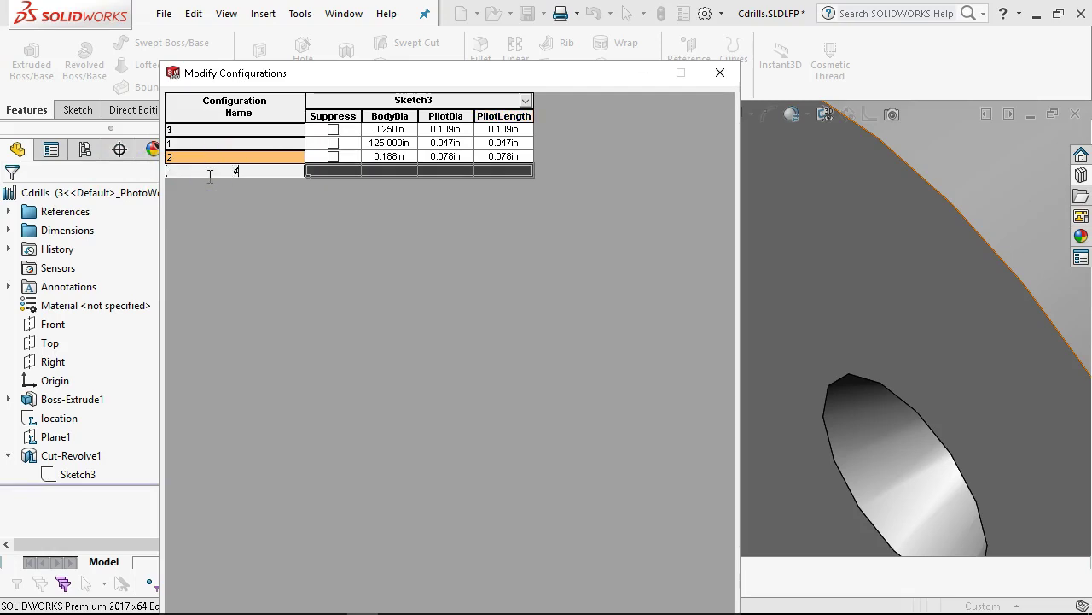
pyautogui.press('Return')
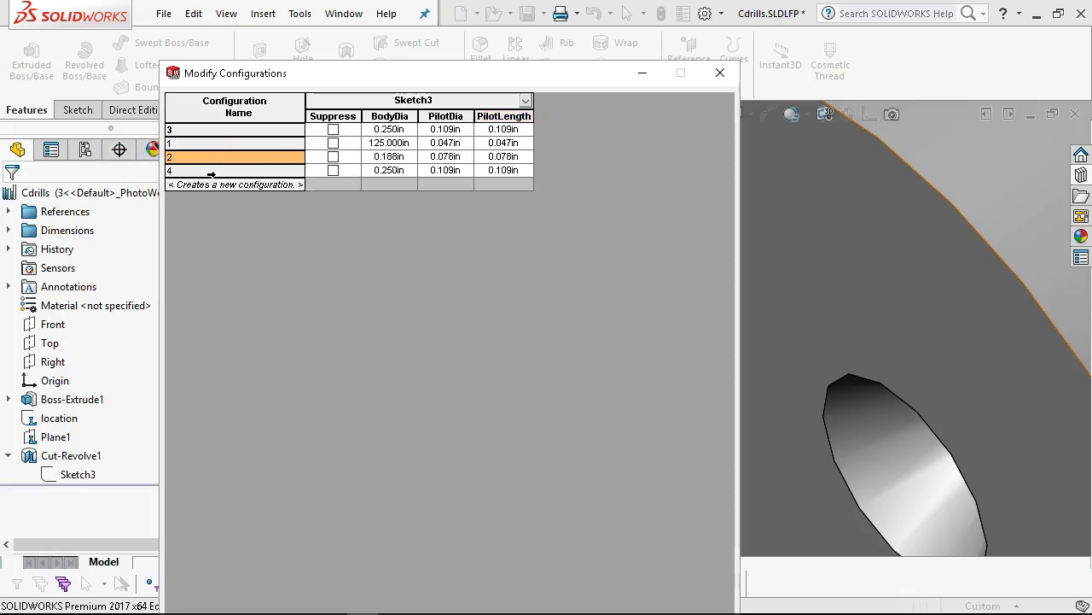
pyautogui.click(392, 171)
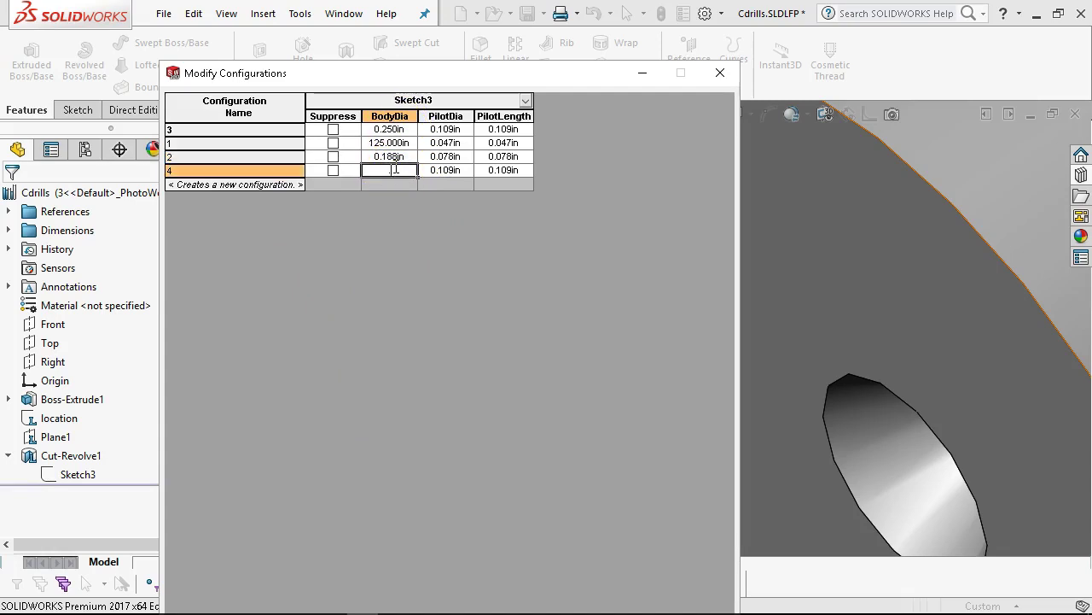
pyautogui.write('.313')
pyautogui.press('Tab')
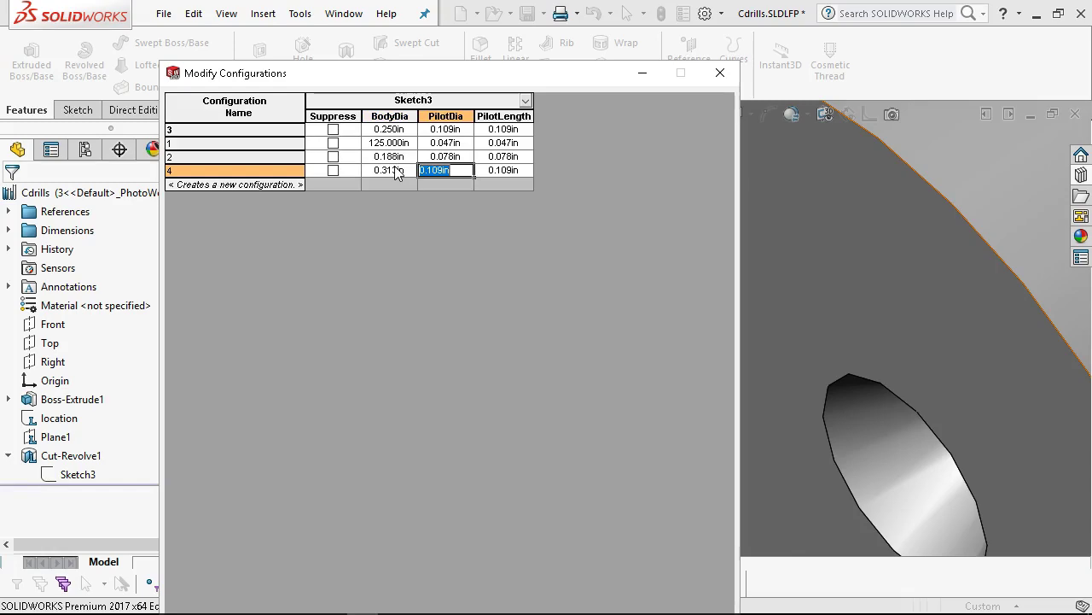
# - Check the drill chart, then set configuration 4's PilotDia and PilotLength to 0.125 in
pyautogui.click(300, 601)
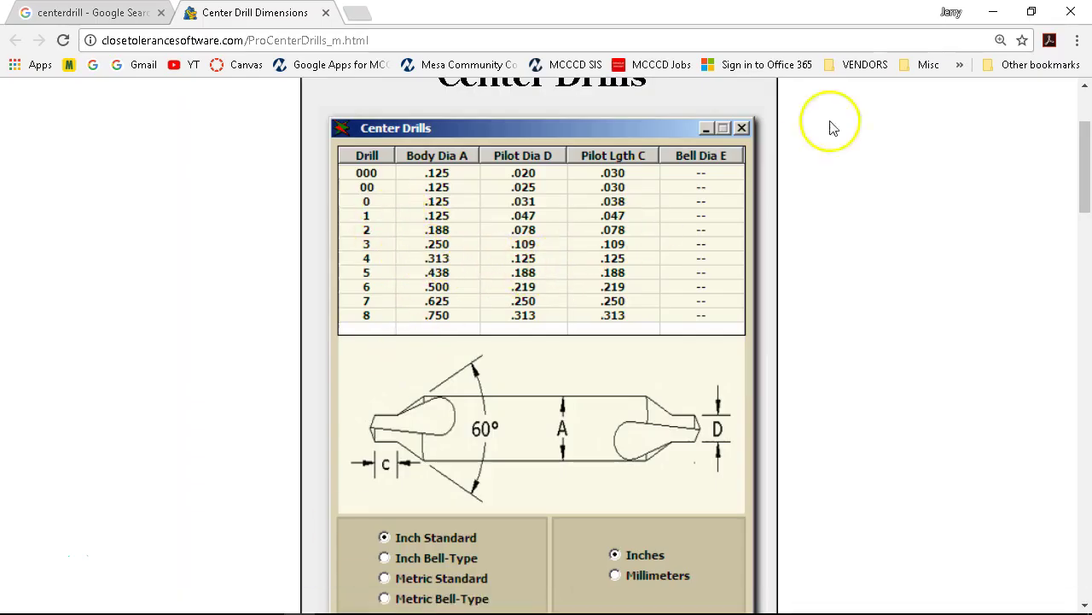
pyautogui.click(994, 12)
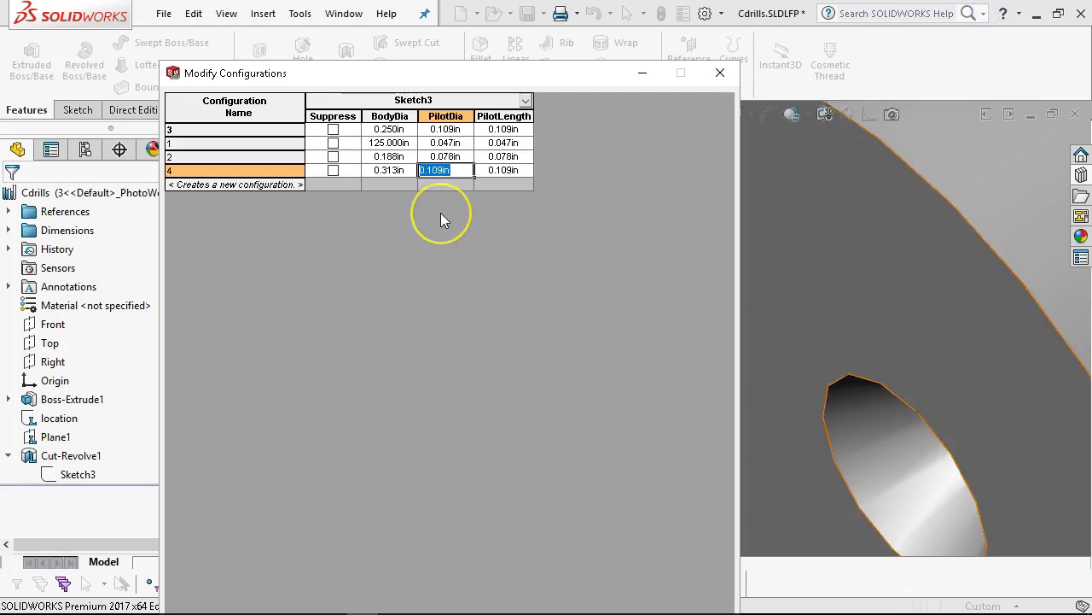
pyautogui.write('.125')
pyautogui.press('Tab')
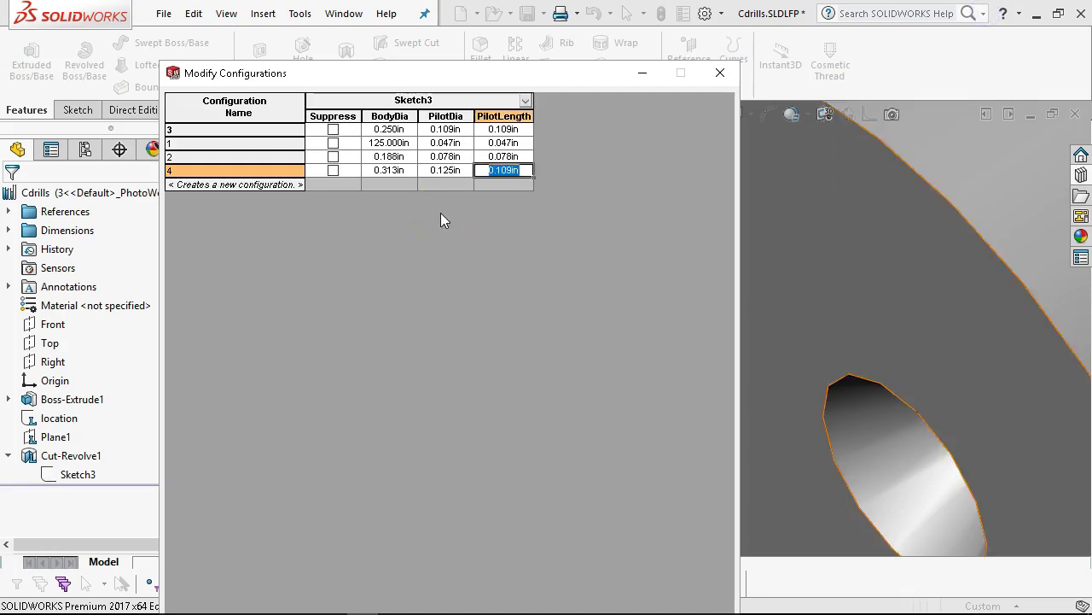
pyautogui.write('.125')
pyautogui.click(441, 218)
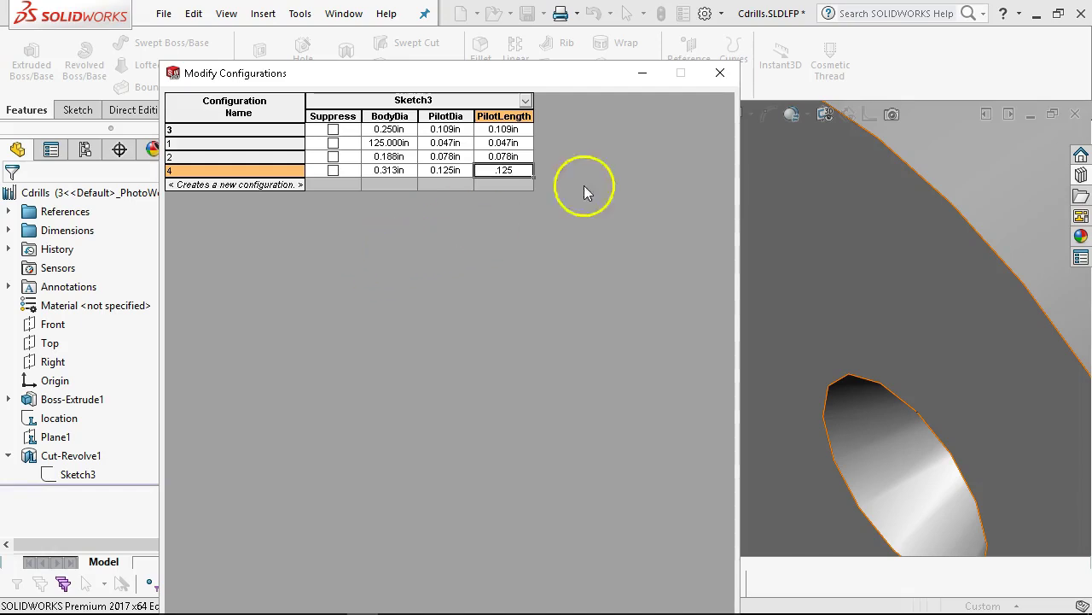
# - Close the configuration table and move configuration 3 below configuration 2 in ConfigurationManager
pyautogui.click(718, 76)
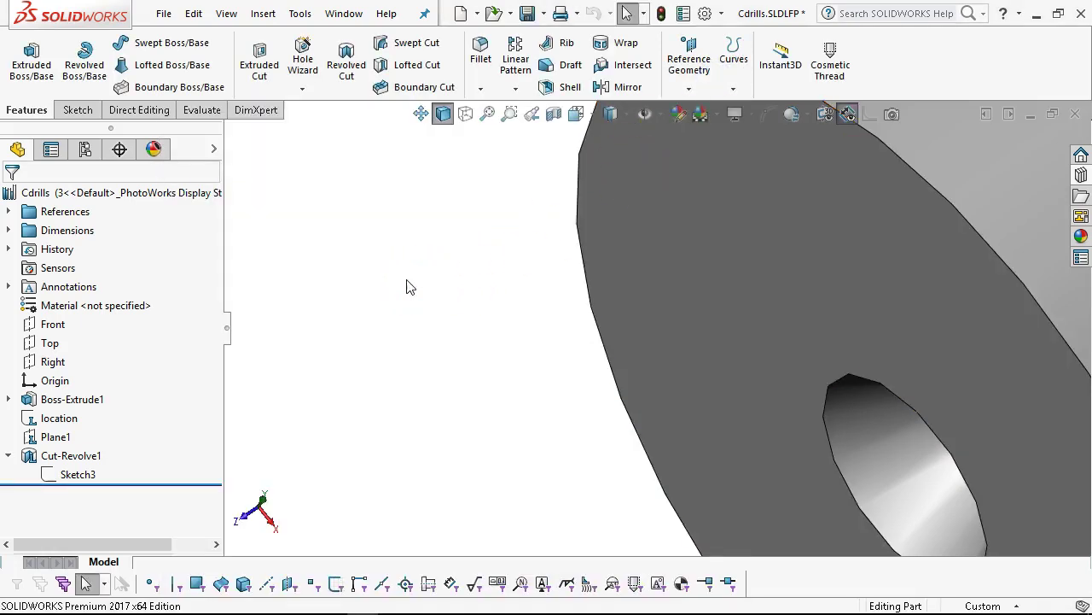
pyautogui.click(85, 151)
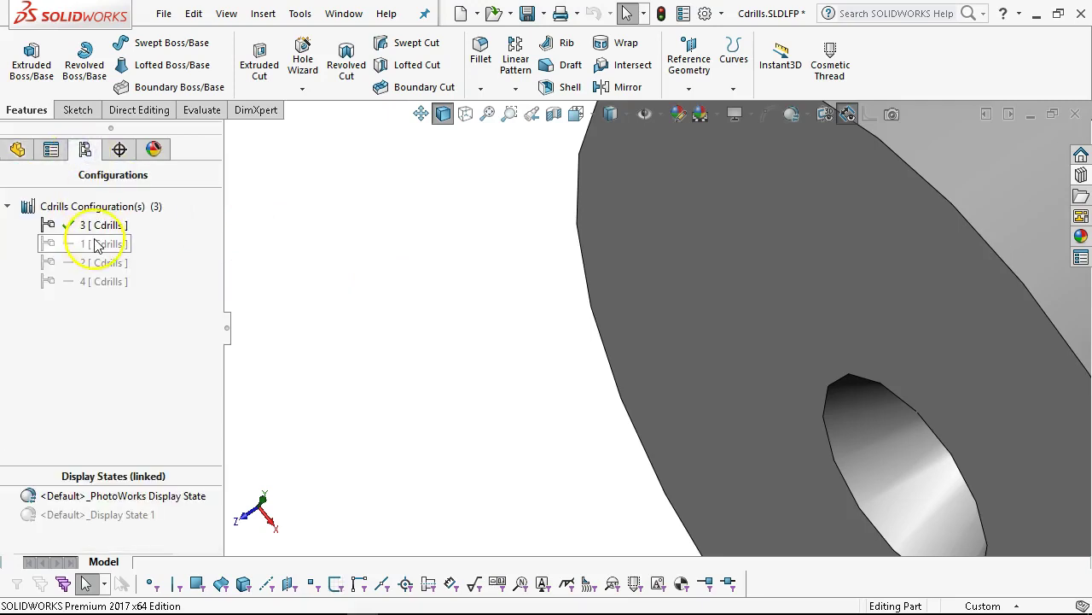
pyautogui.click(106, 284)
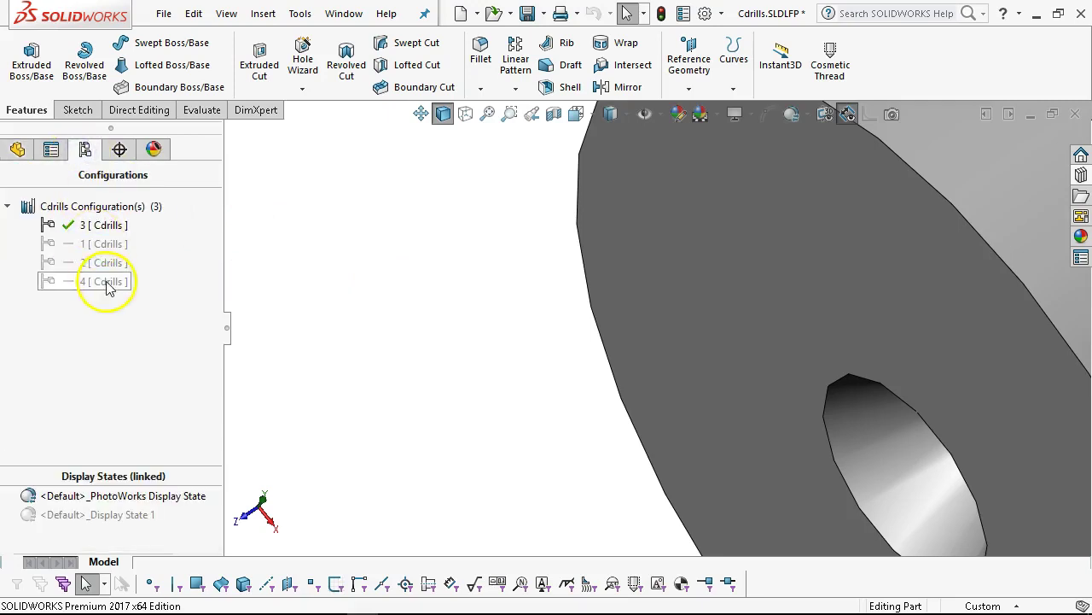
pyautogui.click(109, 231)
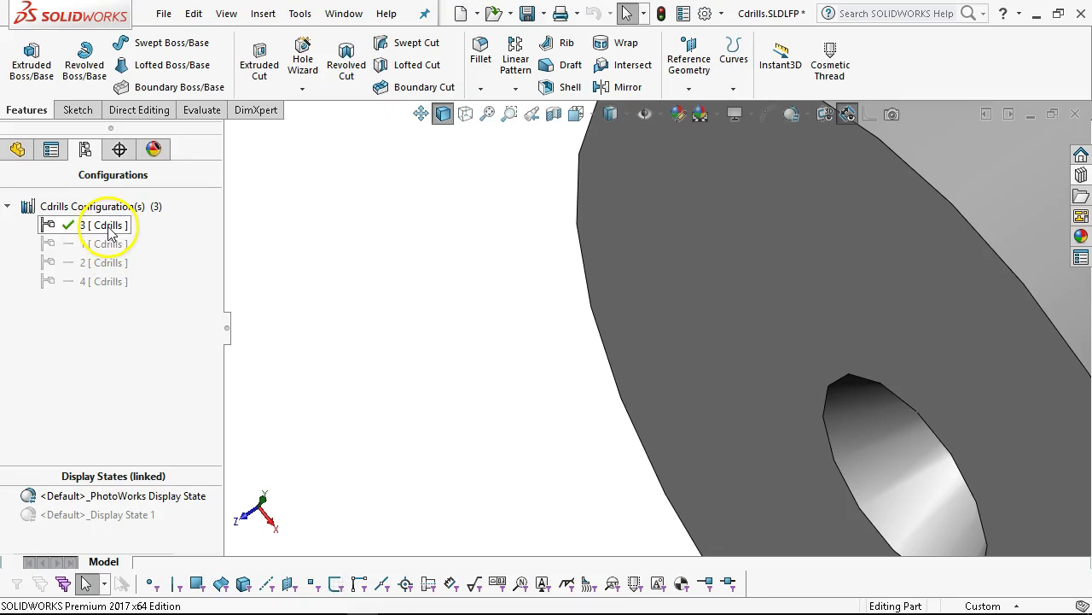
pyautogui.moveTo(109, 235); pyautogui.dragTo(100, 262)
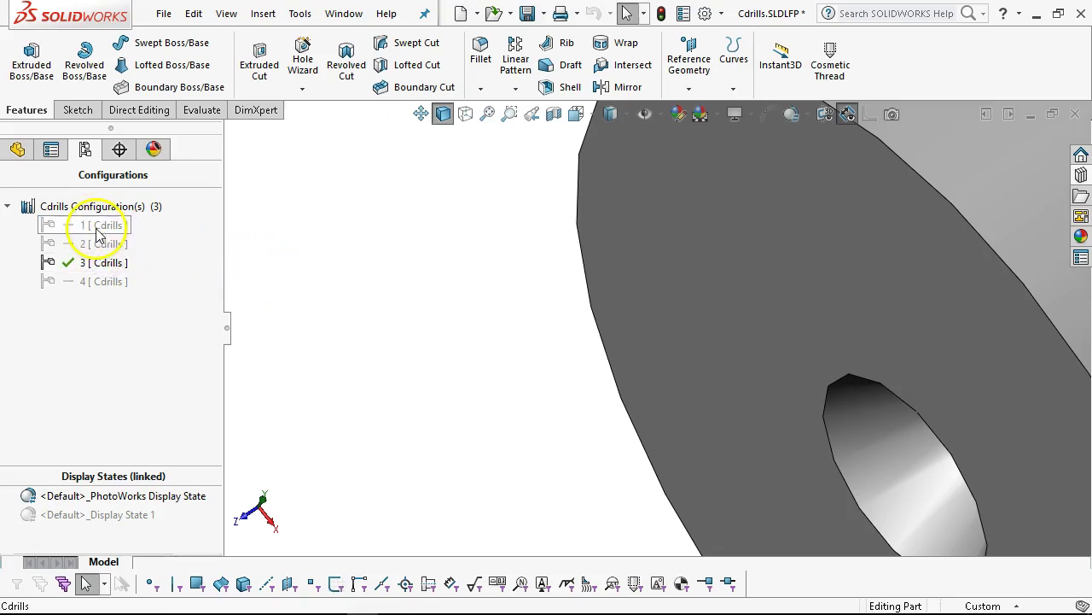
# - Activate configuration 1 and rebuild the part, viewing the cylinder's drilled end
pyautogui.scroll(5, 564, 315)
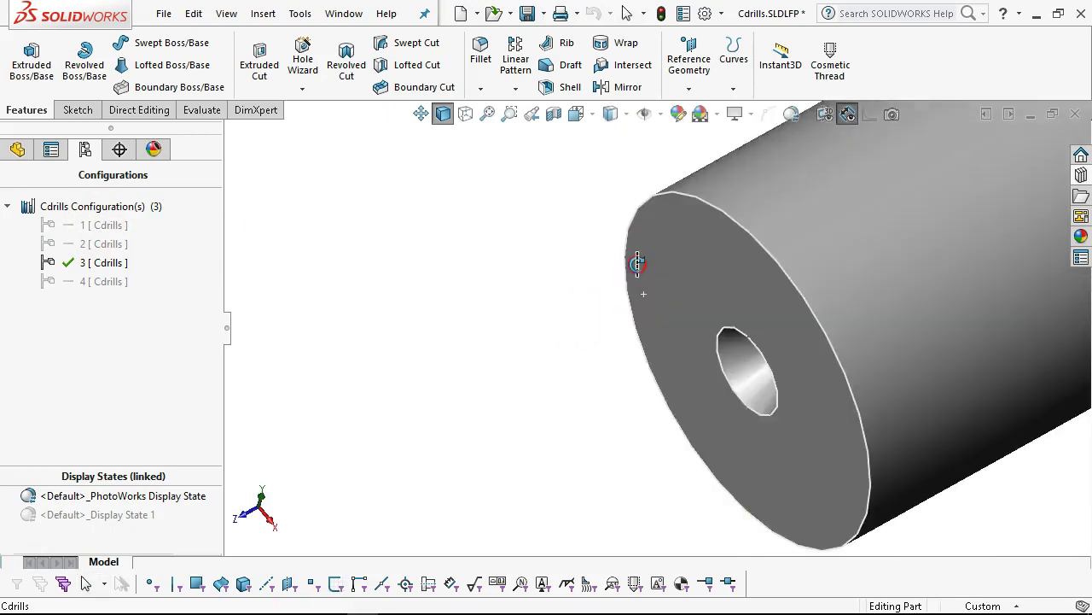
pyautogui.doubleClick(95, 225)
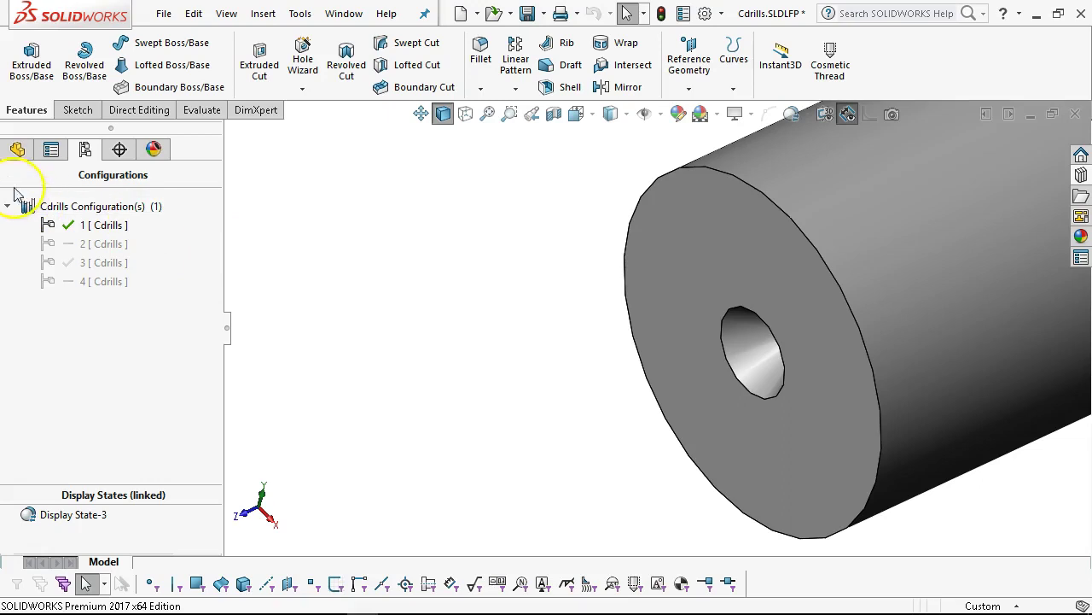
pyautogui.click(17, 150)
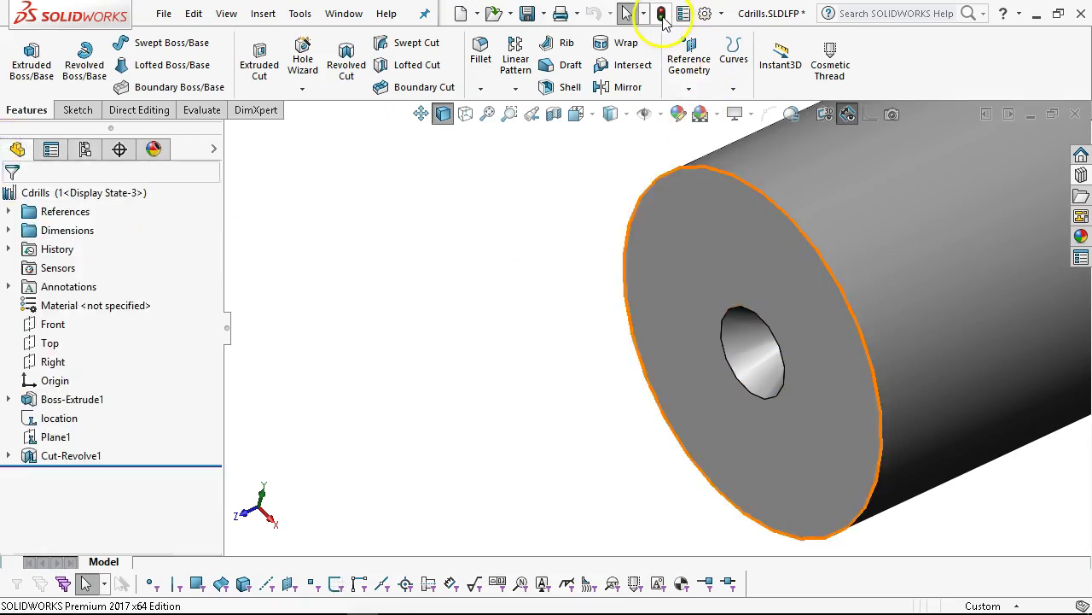
pyautogui.click(662, 16)
pyautogui.middleClick(502, 266)
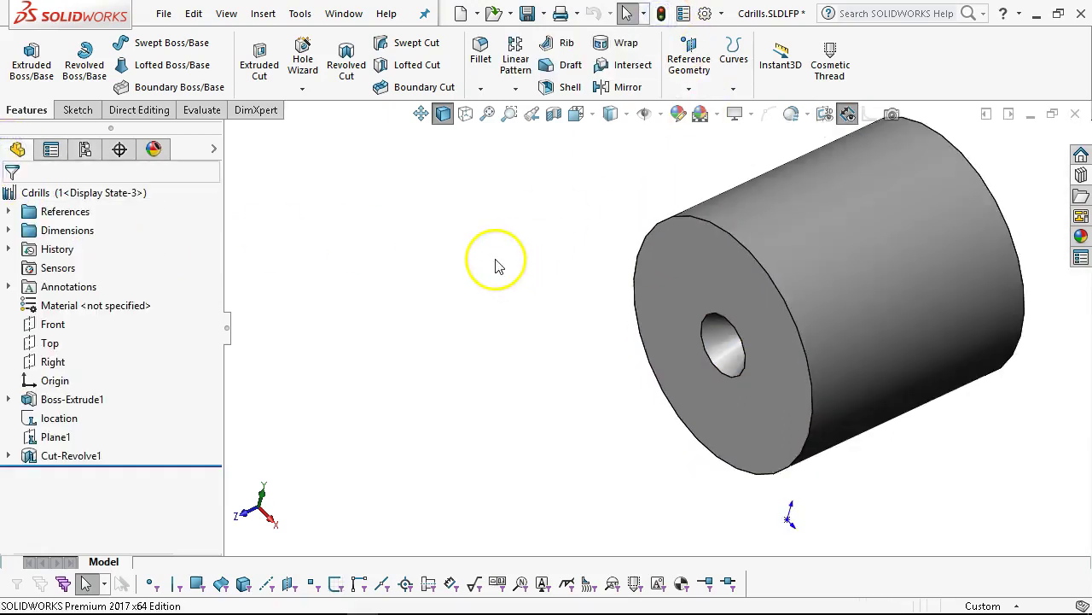
pyautogui.moveTo(806, 445); pyautogui.dragTo(712, 256, button='middle')
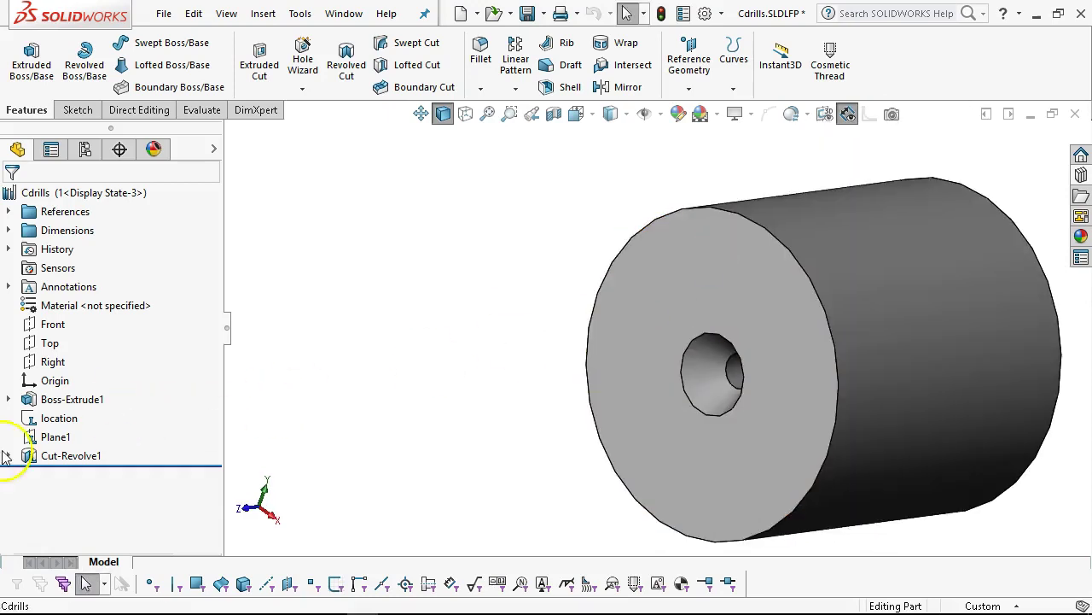
pyautogui.click(9, 457)
pyautogui.rightClick(54, 475)
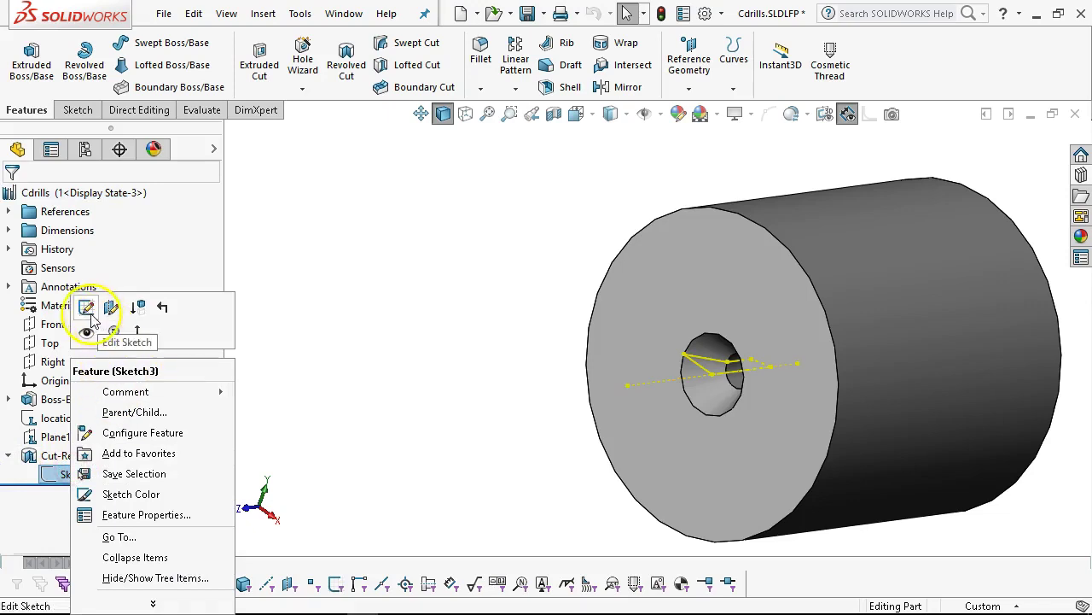
pyautogui.click(126, 431)
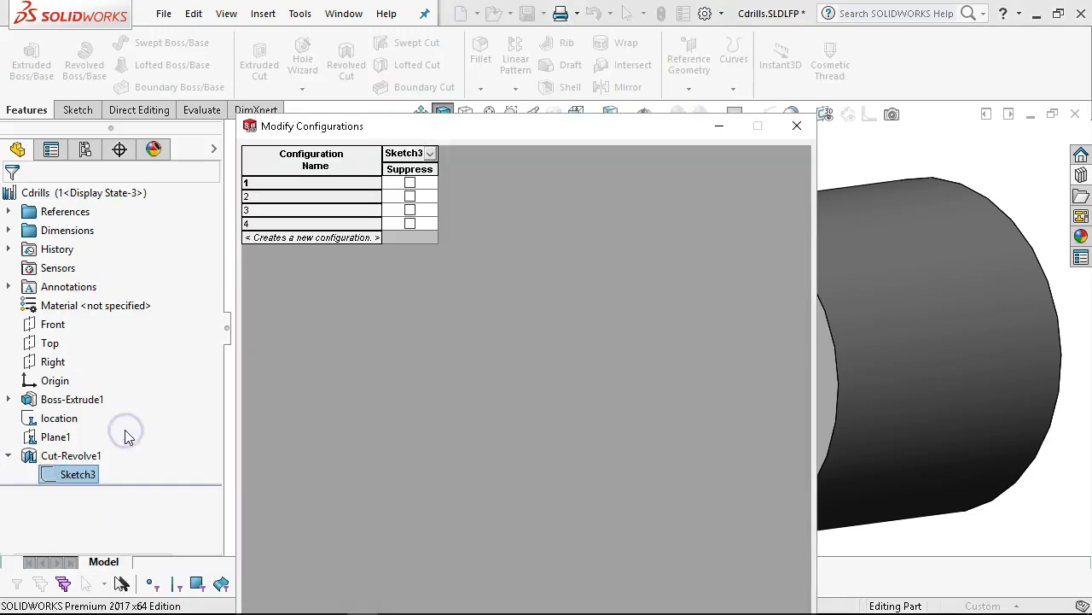
pyautogui.click(794, 124)
pyautogui.moveTo(391, 338); pyautogui.dragTo(389, 348, button='middle')
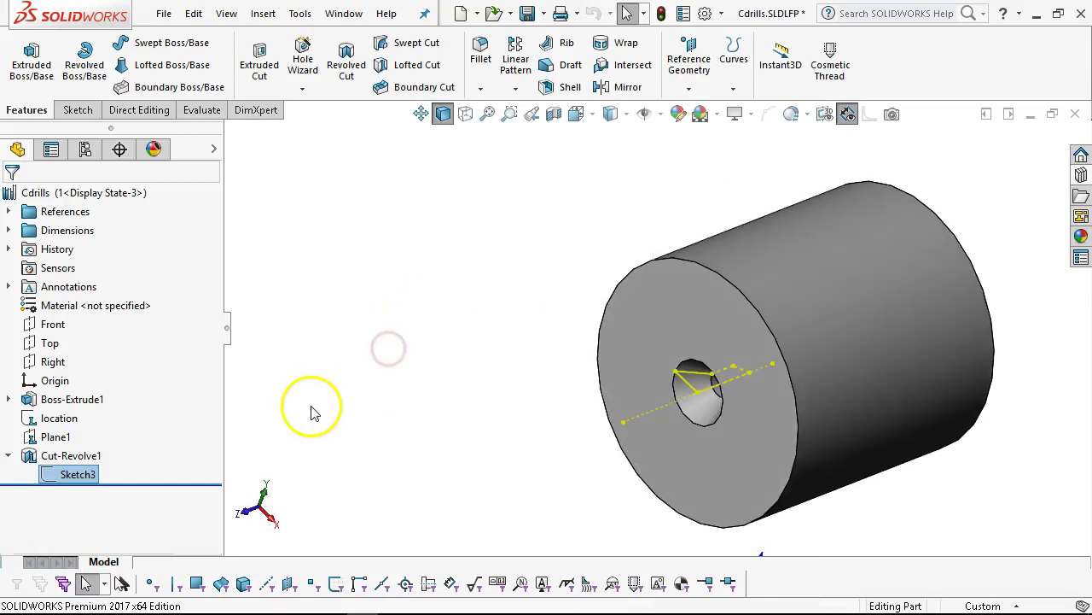
pyautogui.rightClick(75, 476)
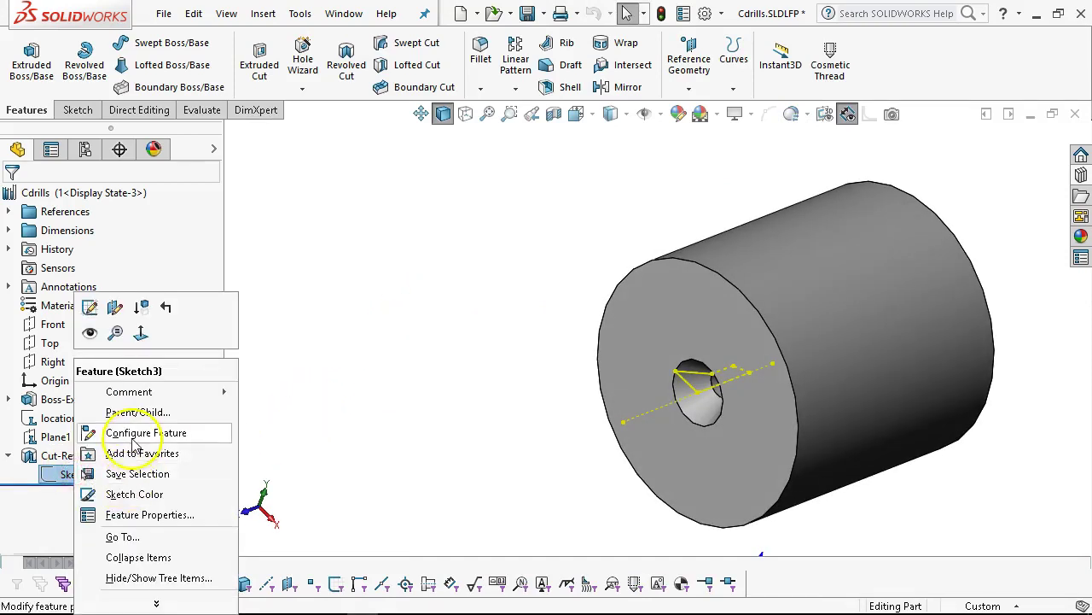
pyautogui.click(132, 438)
pyautogui.moveTo(583, 129); pyautogui.dragTo(555, 128)
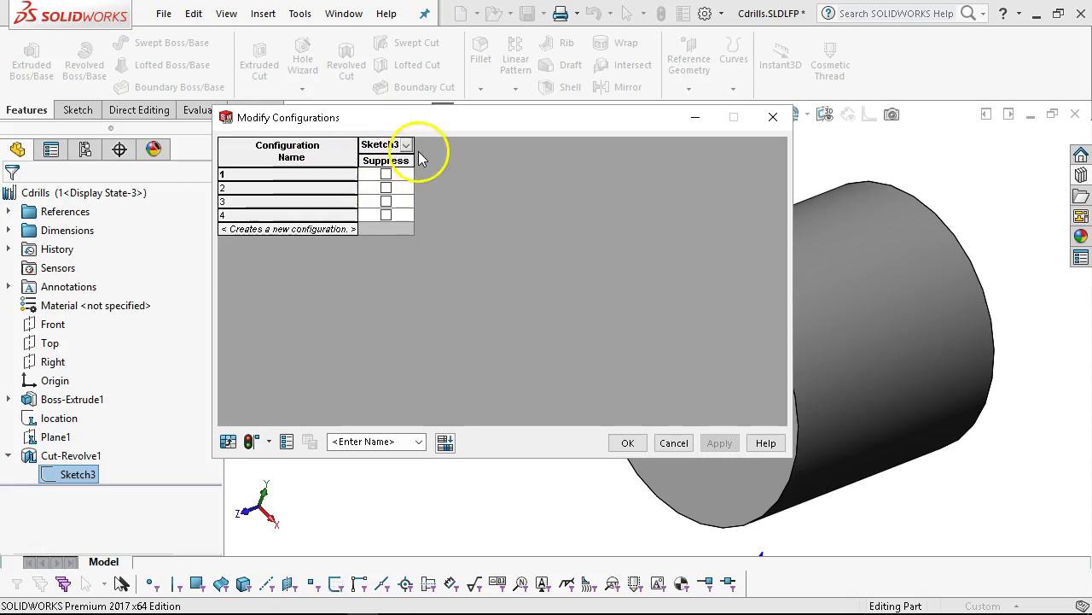
pyautogui.click(624, 443)
# - Edit Sketch3 to inspect it on the model, then exit the sketch
pyautogui.rightClick(77, 476)
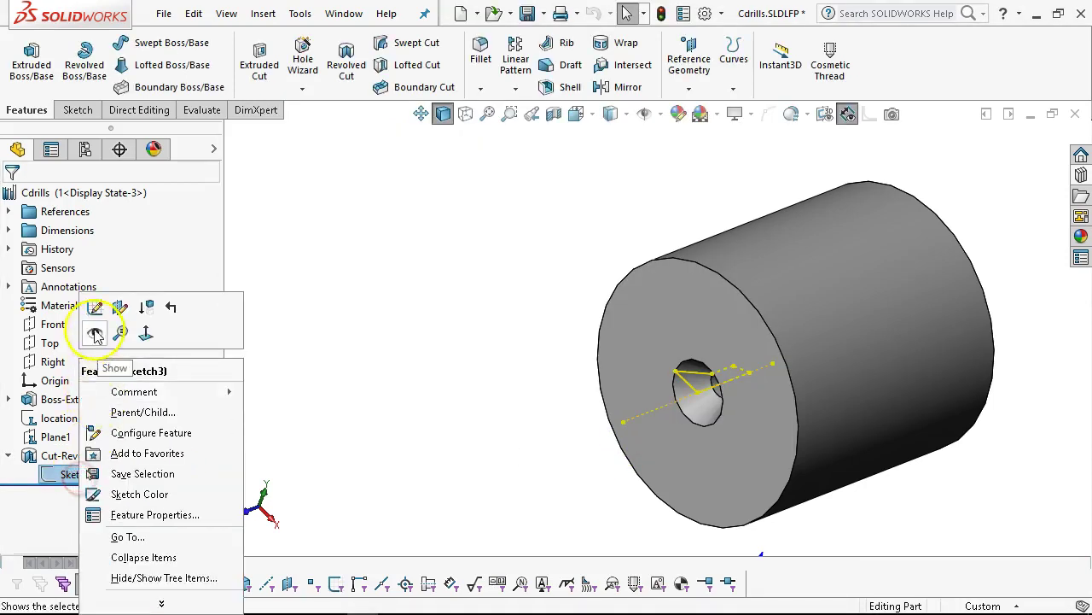
pyautogui.click(95, 307)
pyautogui.moveTo(432, 384)
pyautogui.mouseDown(button='middle')
pyautogui.moveTo(432, 325)
pyautogui.moveTo(429, 365)
pyautogui.mouseUp(button='middle')
pyautogui.scroll(-6, 721, 393)
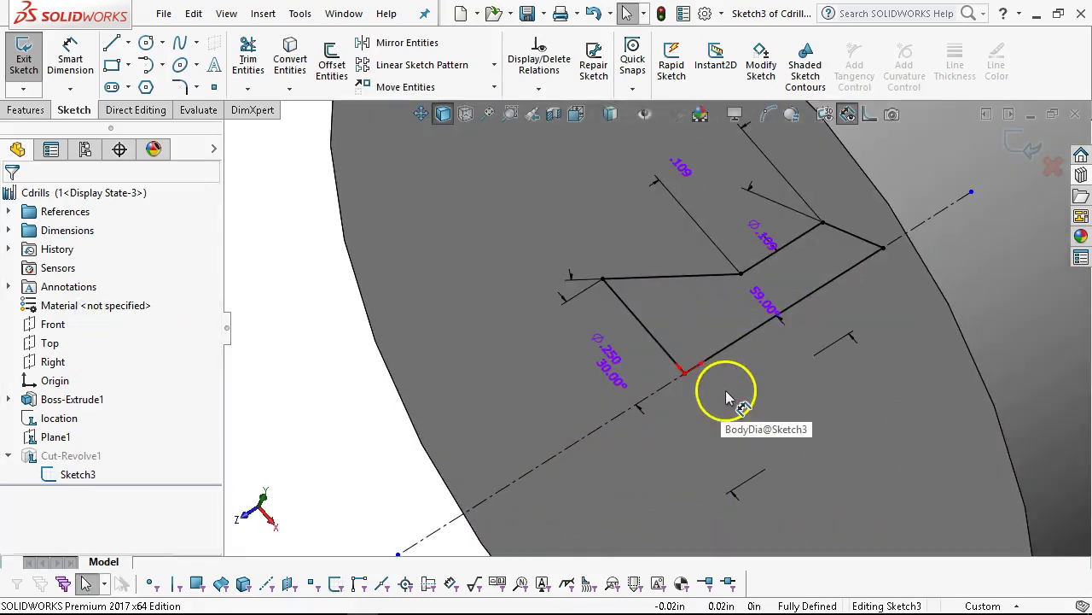
pyautogui.scroll(6, 726, 397)
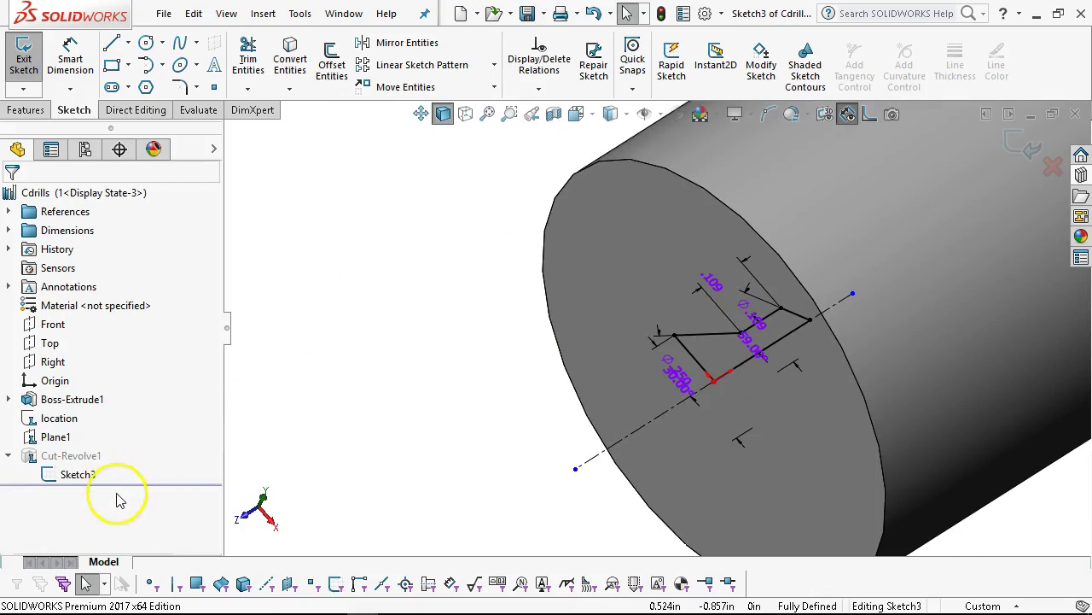
pyautogui.rightClick(81, 478)
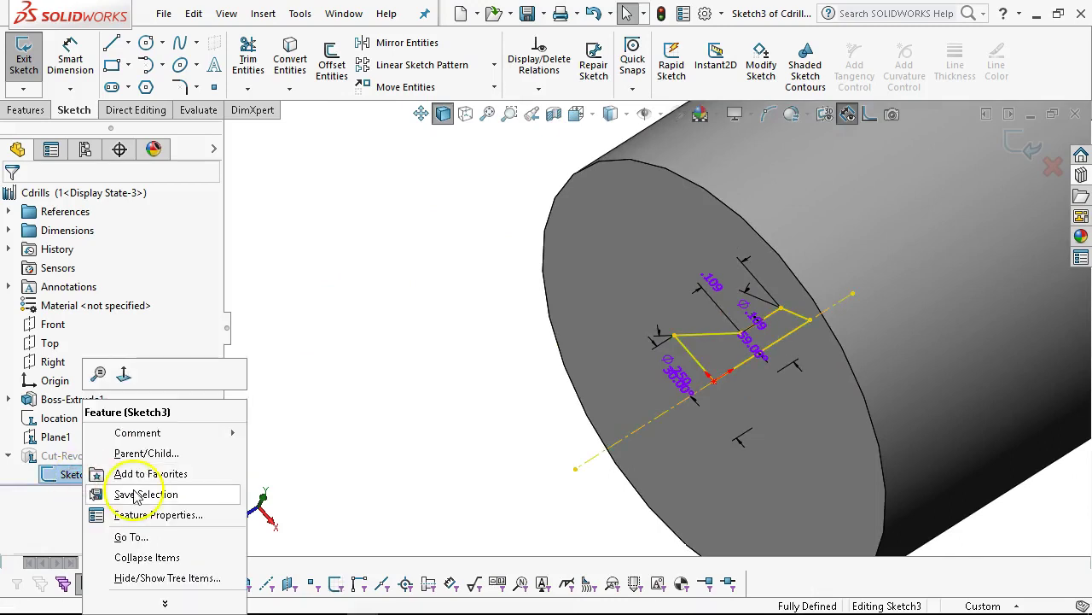
pyautogui.click(375, 457)
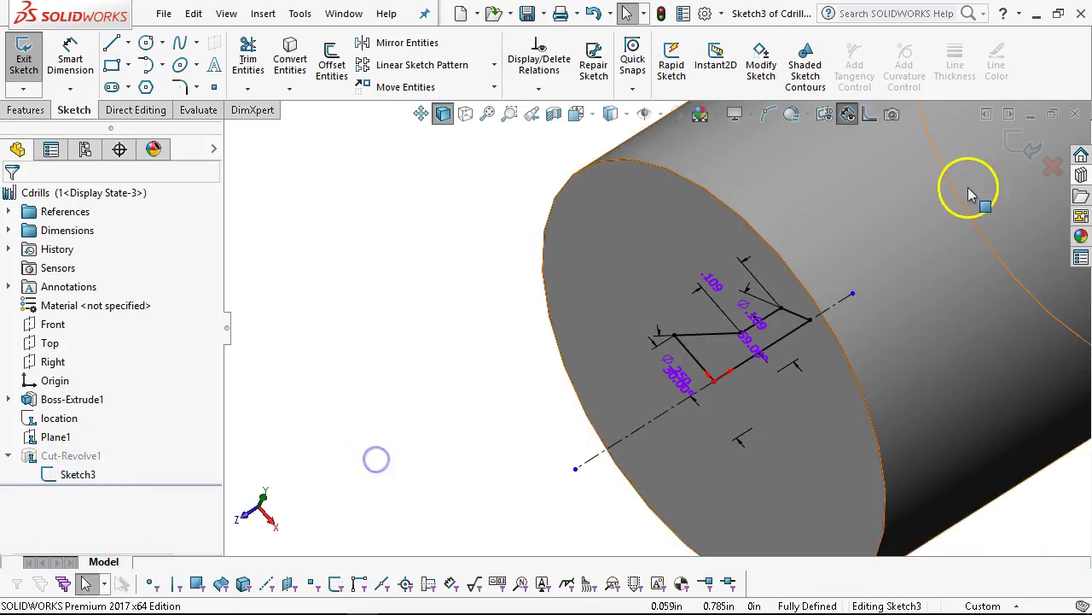
pyautogui.click(1028, 145)
# - Open Sketch3's Configure Feature table, move it left, and display the sketch's dimensions
pyautogui.rightClick(54, 477)
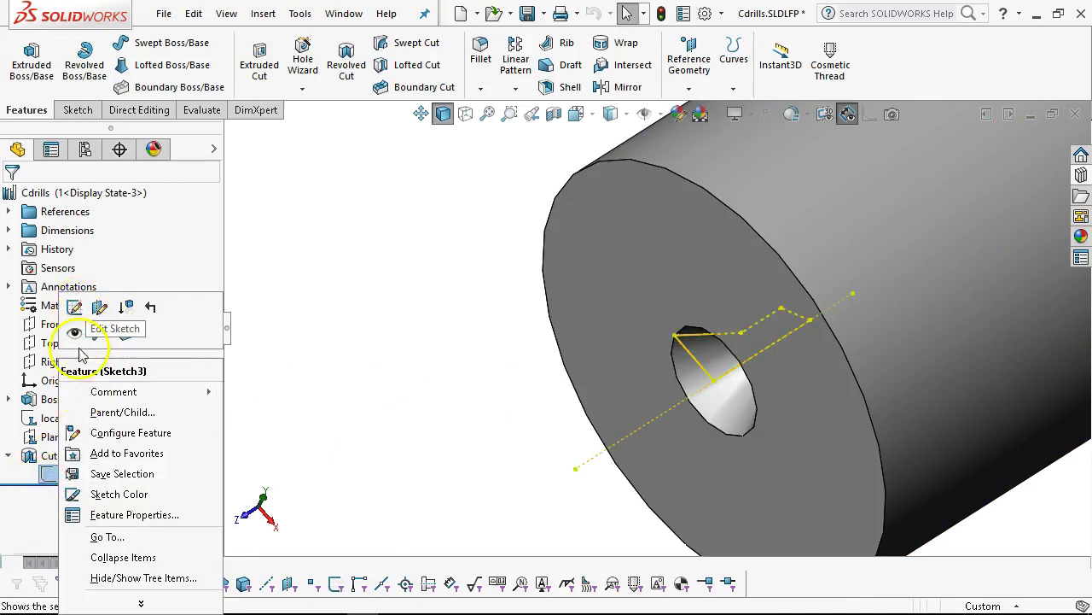
pyautogui.click(102, 433)
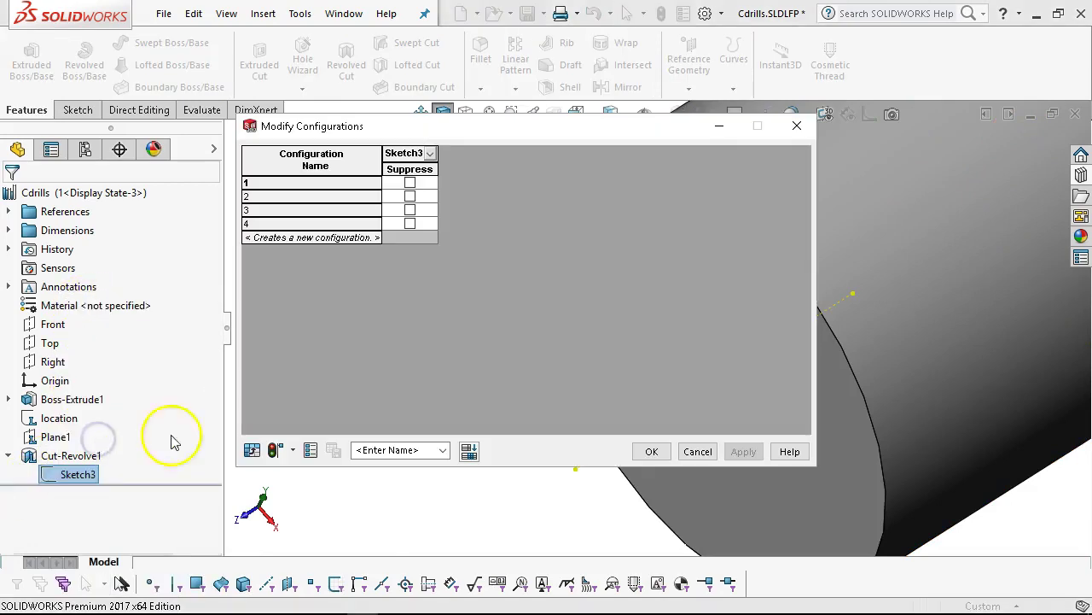
pyautogui.moveTo(519, 125); pyautogui.dragTo(290, 65)
pyautogui.doubleClick(72, 475)
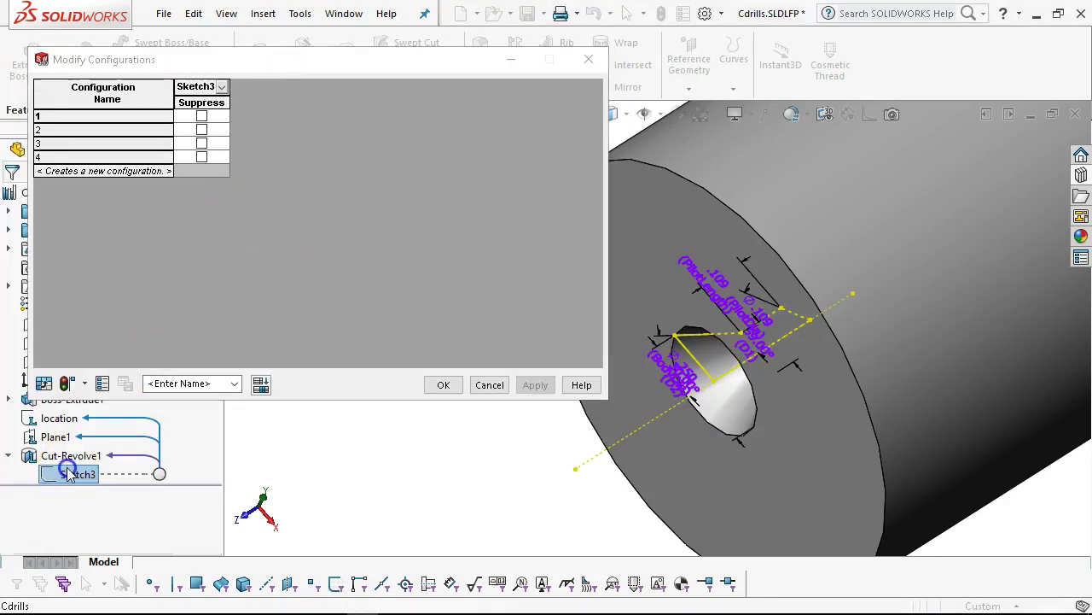
pyautogui.scroll(-4, 687, 290)
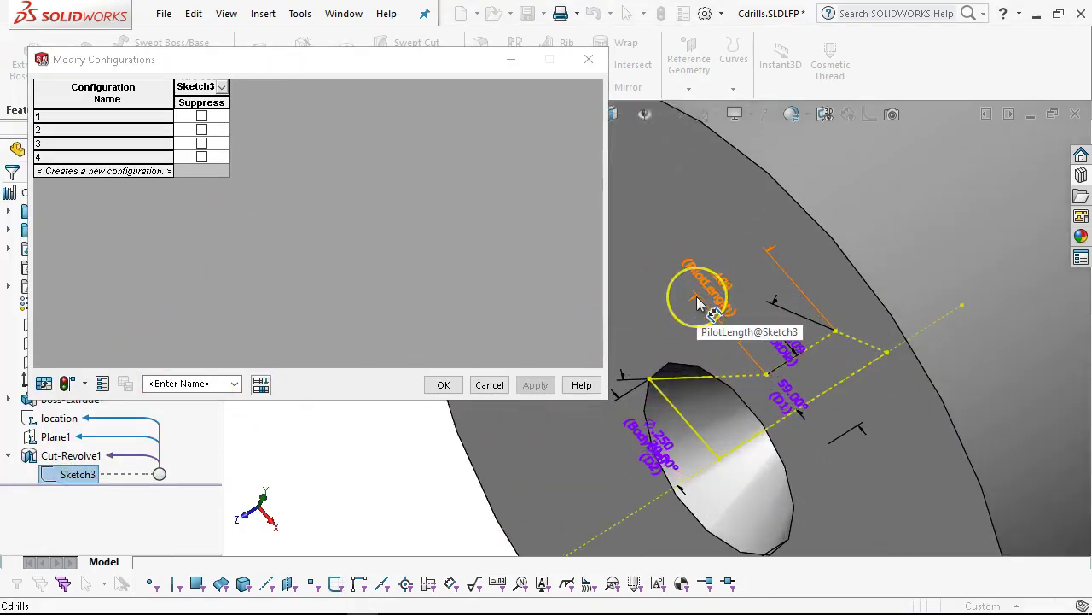
# - Add BodyDia, PilotDia and PilotLength columns to the configuration table
pyautogui.click(634, 470)
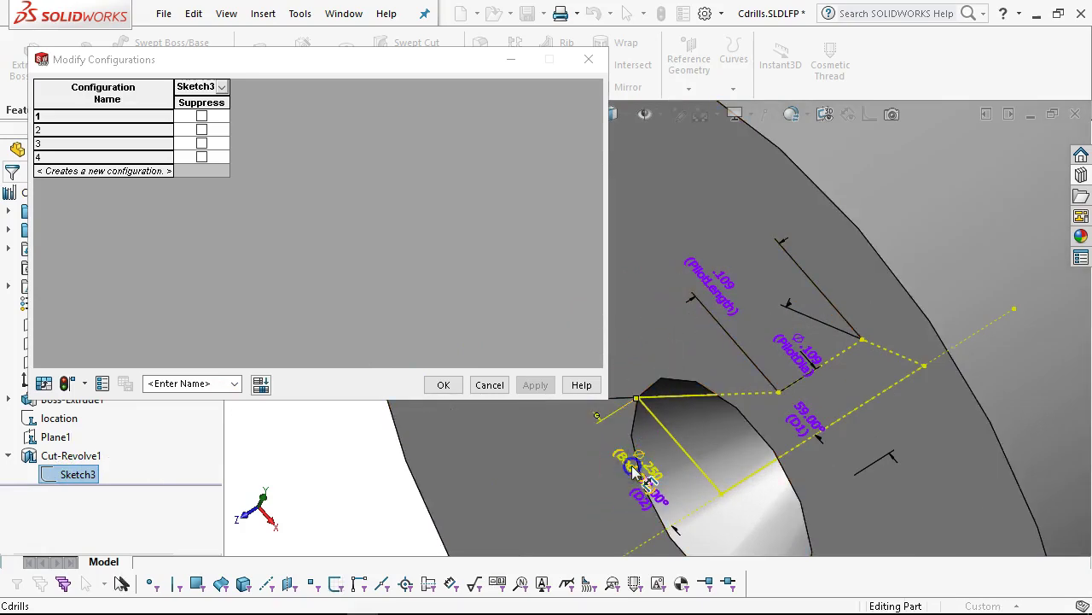
pyautogui.click(633, 470)
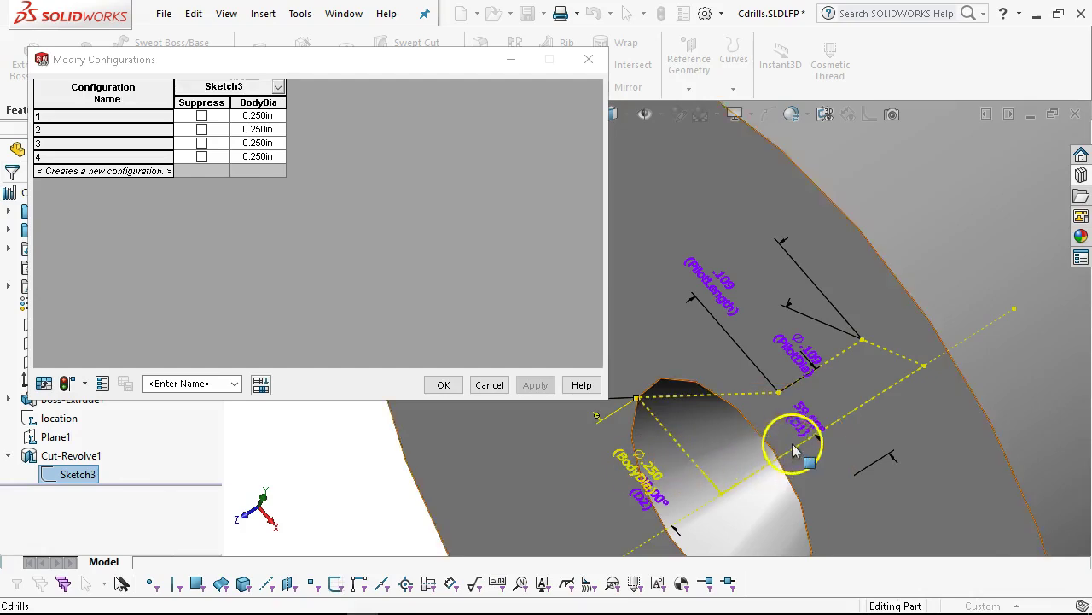
pyautogui.click(801, 360)
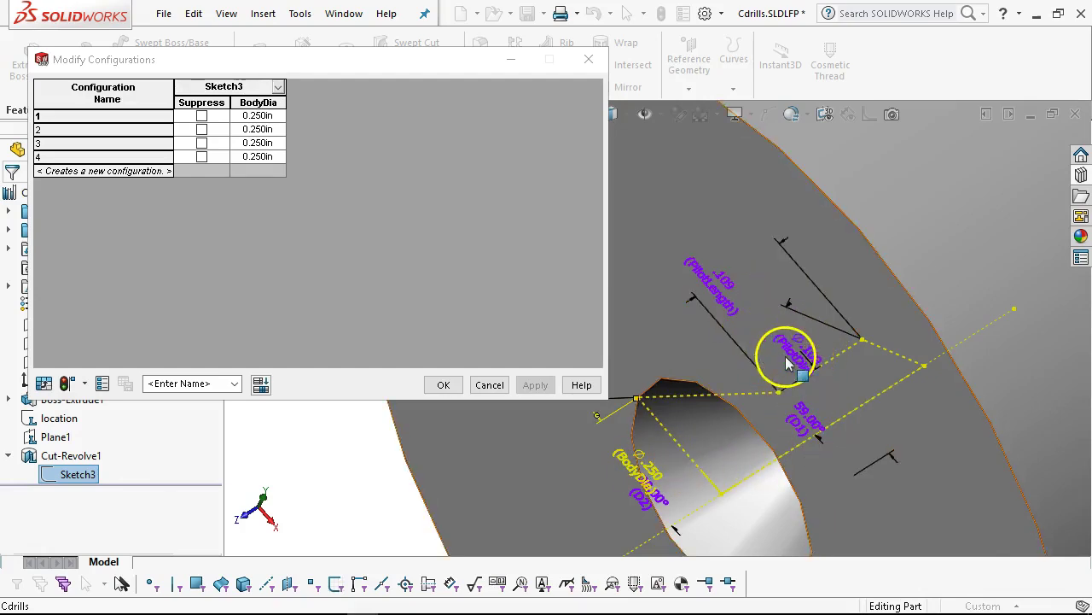
pyautogui.click(707, 297)
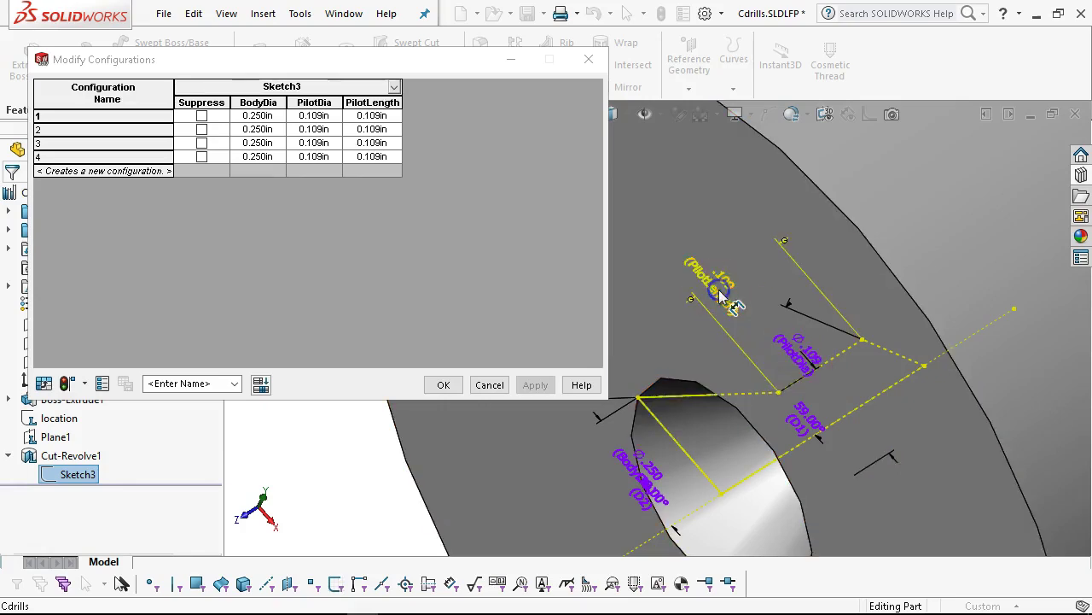
# - Give configuration 1 BodyDia 0.125 in and PilotDia 0.047 in
pyautogui.click(267, 120)
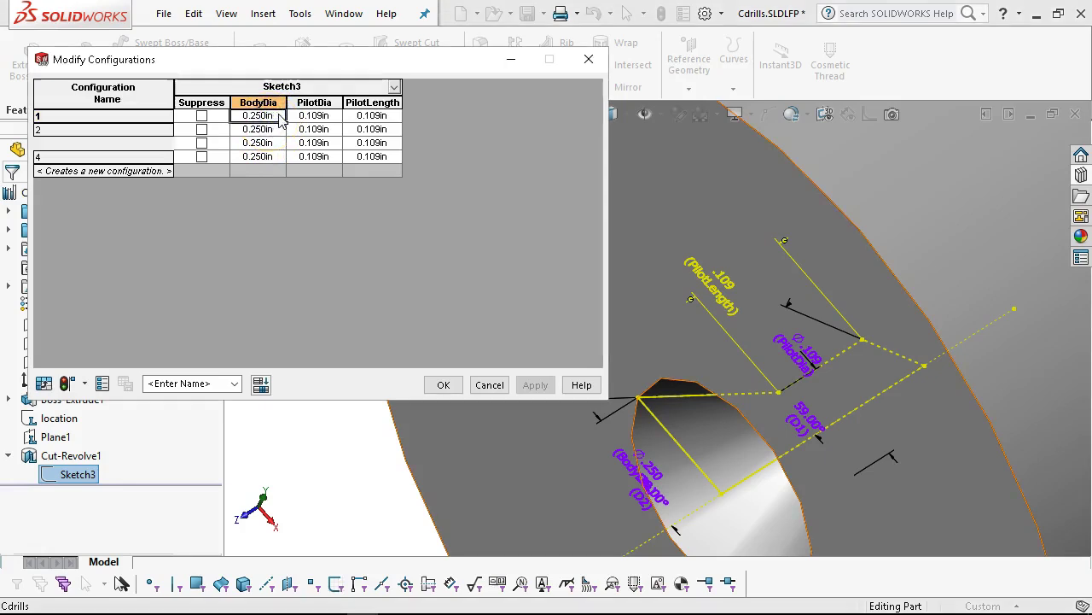
pyautogui.click(280, 119)
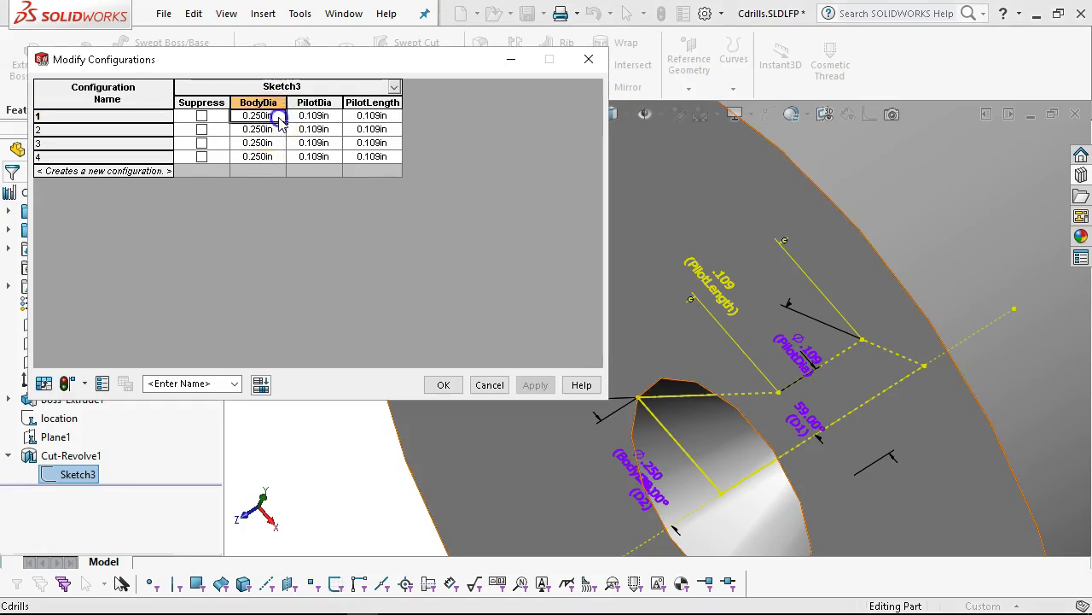
pyautogui.click(261, 118)
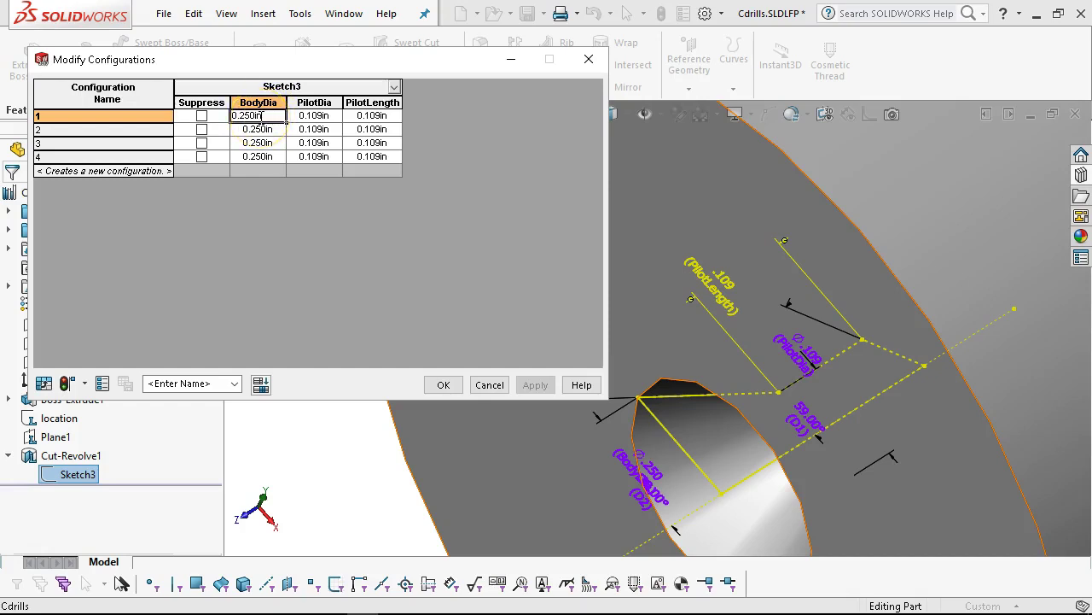
pyautogui.write('1')
pyautogui.press('Tab')
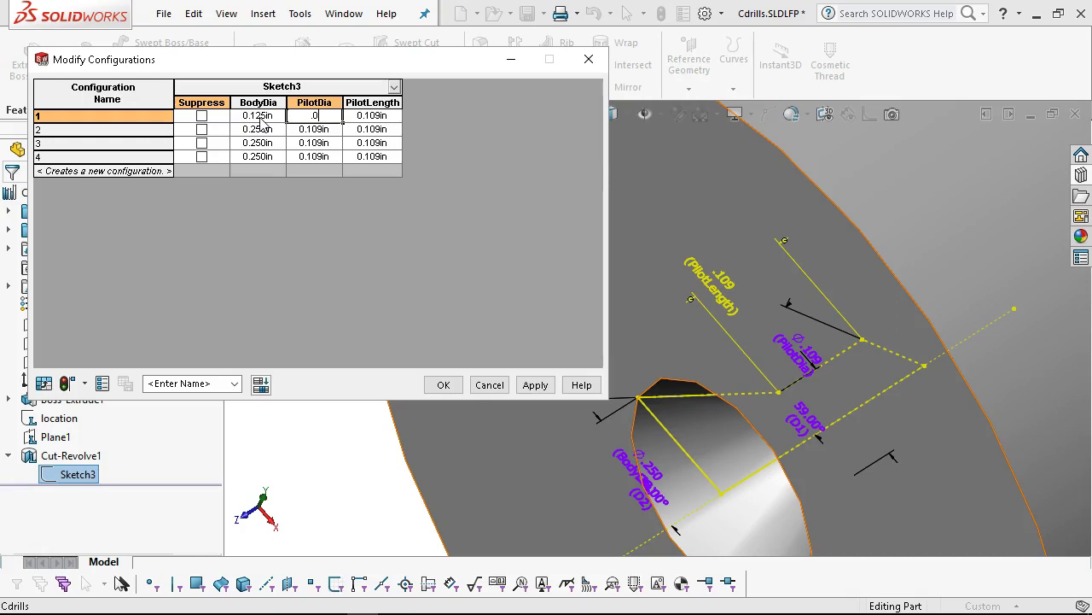
pyautogui.write('.047')
pyautogui.press('Tab')
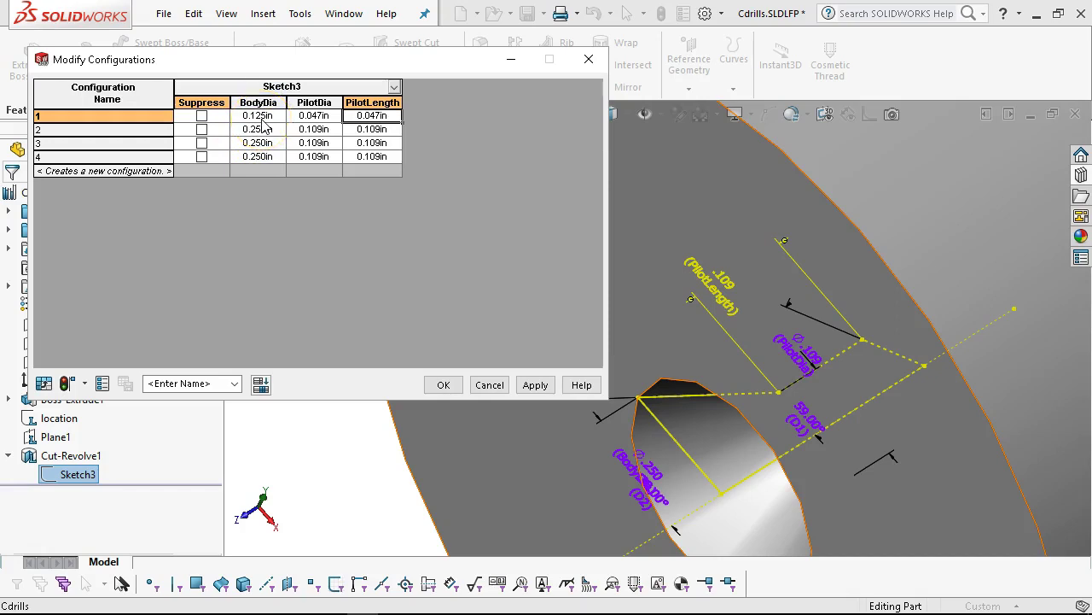
# - Give configuration 2 BodyDia 0.188 in and PilotDia 0.078 in
pyautogui.click(270, 129)
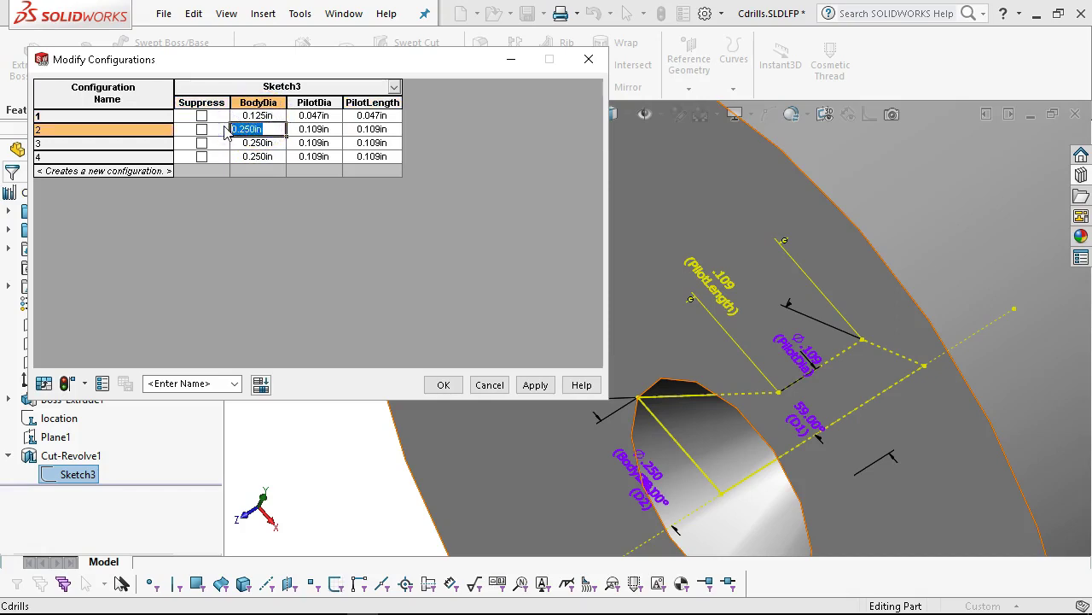
pyautogui.write('.188')
pyautogui.press('Tab')
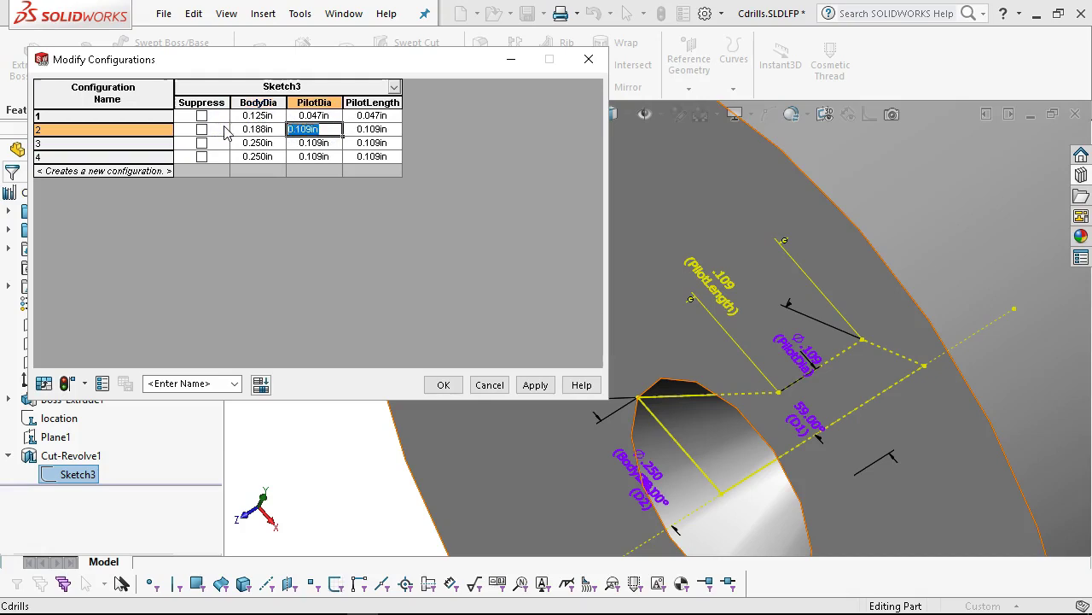
pyautogui.write('.078')
pyautogui.press('Tab')
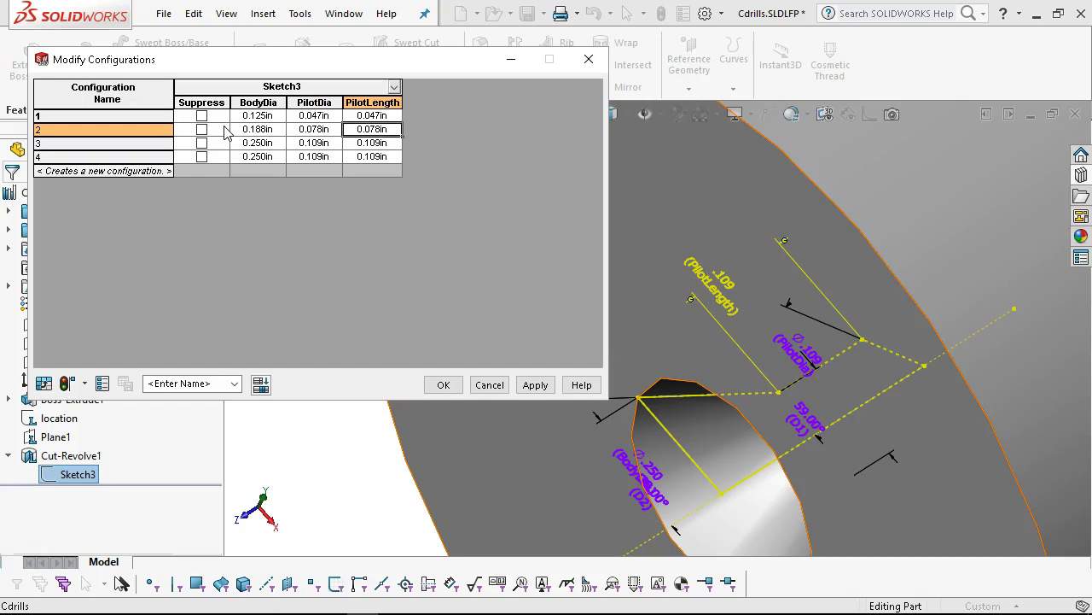
# - Confirm configuration 4's 0.313 in and 0.125 in values, then apply and close the table
pyautogui.click(267, 157)
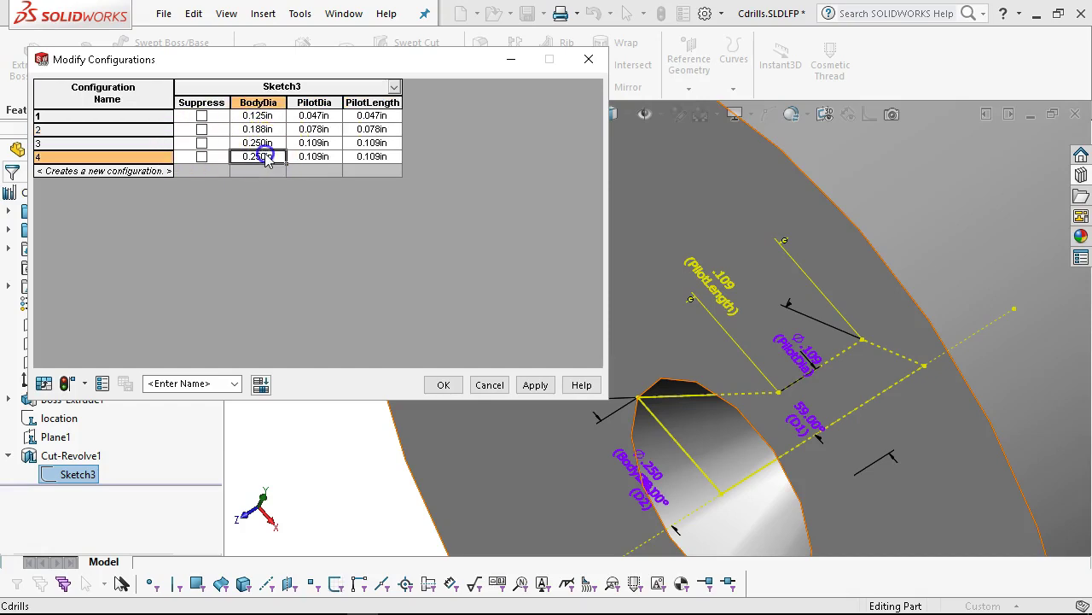
pyautogui.click(266, 157)
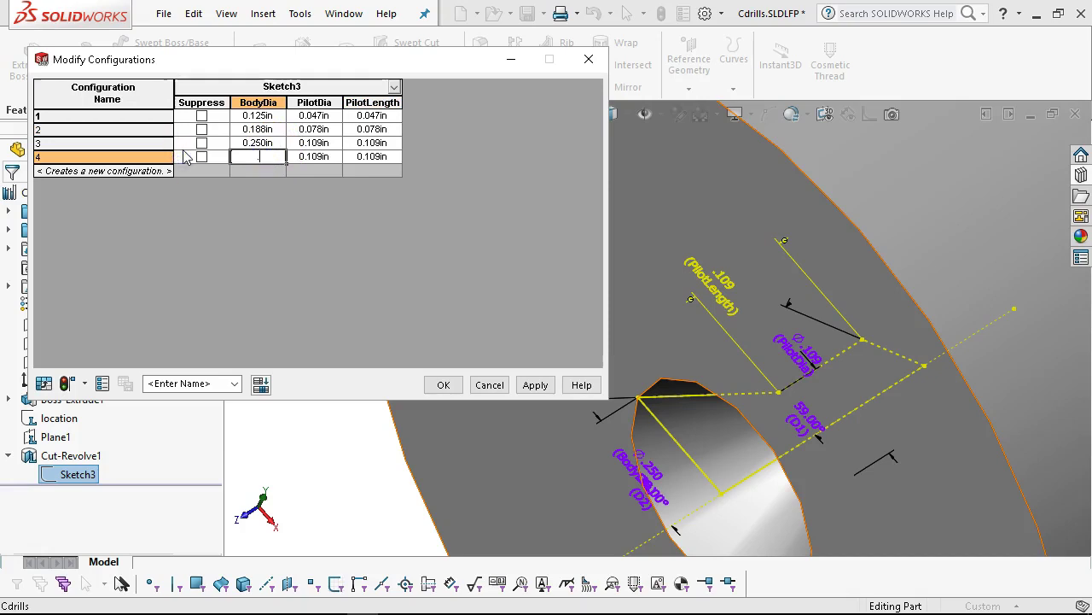
pyautogui.press('Tab')
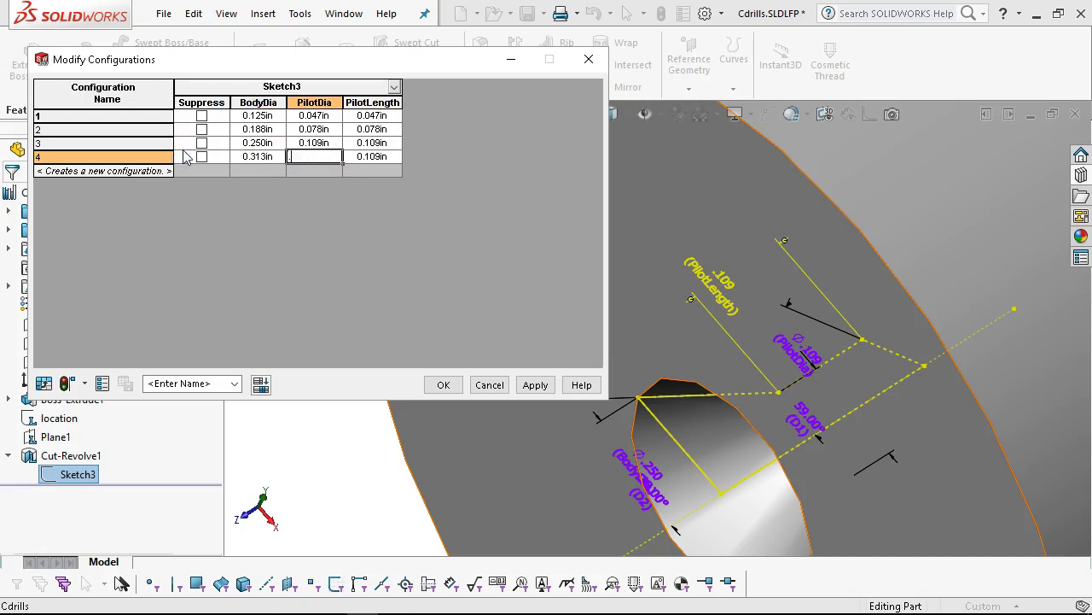
pyautogui.press('Tab')
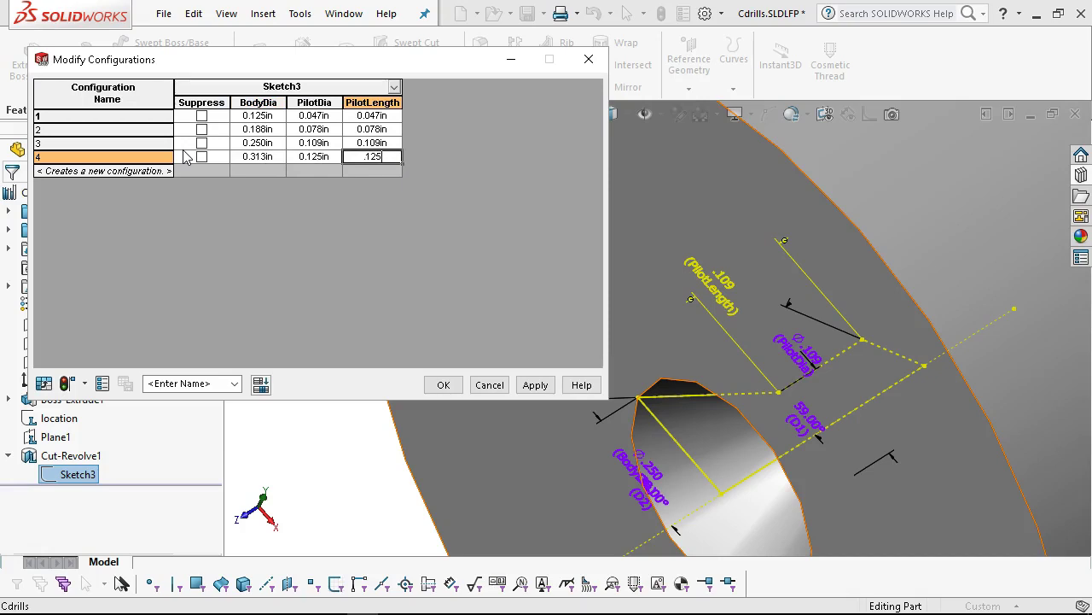
pyautogui.click(536, 385)
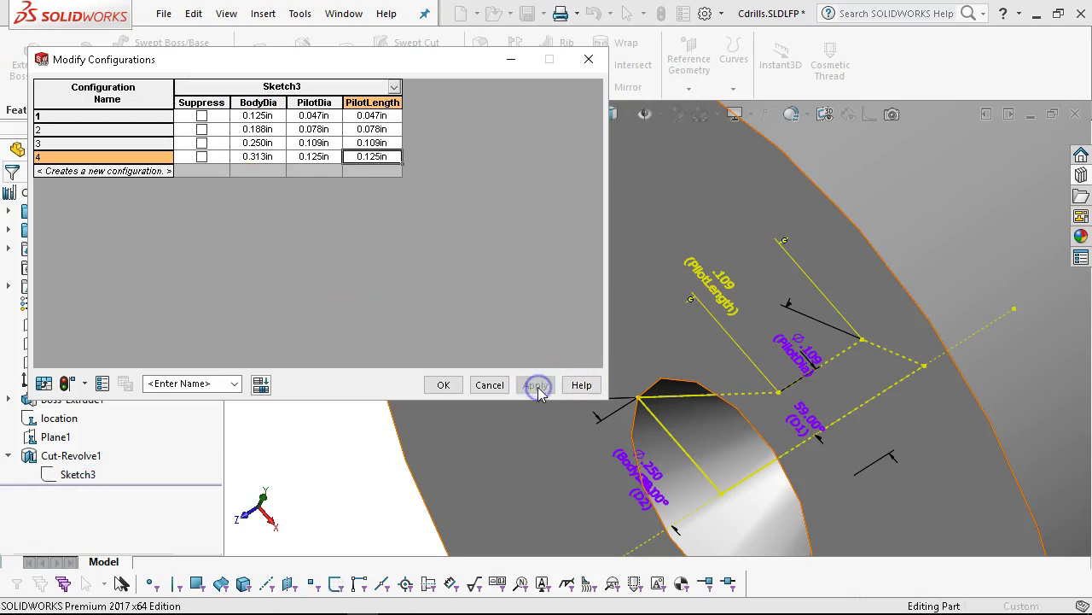
pyautogui.click(445, 385)
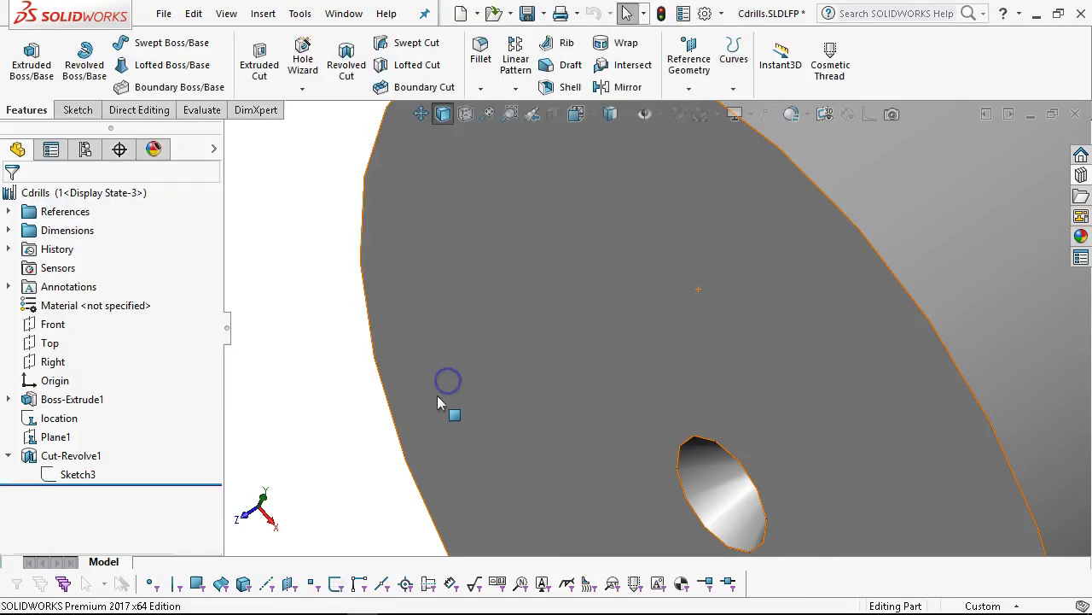
# - Activate configurations 2, 3 and 4 in turn, rebuilding, and view configuration 4's hole isometrically
pyautogui.press('f')
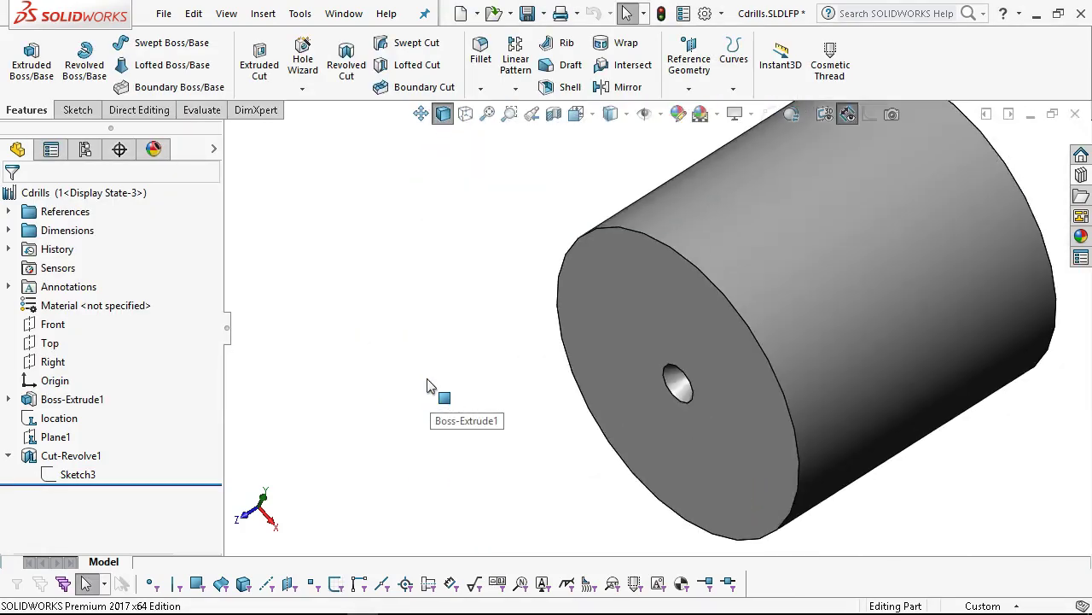
pyautogui.click(85, 150)
pyautogui.click(73, 243)
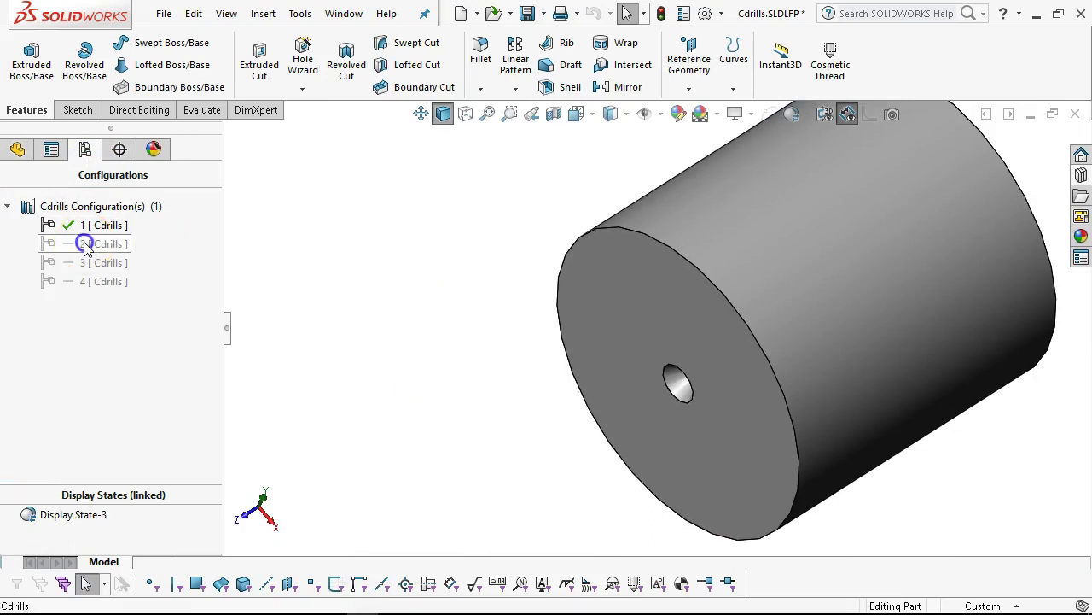
pyautogui.doubleClick(86, 245)
pyautogui.doubleClick(95, 262)
pyautogui.click(525, 332)
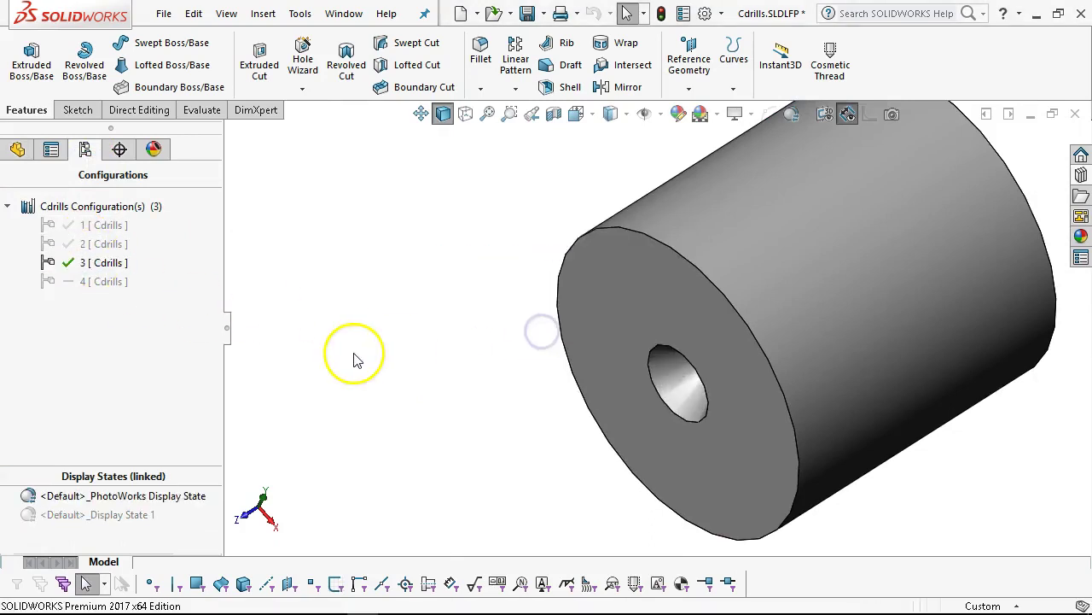
pyautogui.doubleClick(85, 283)
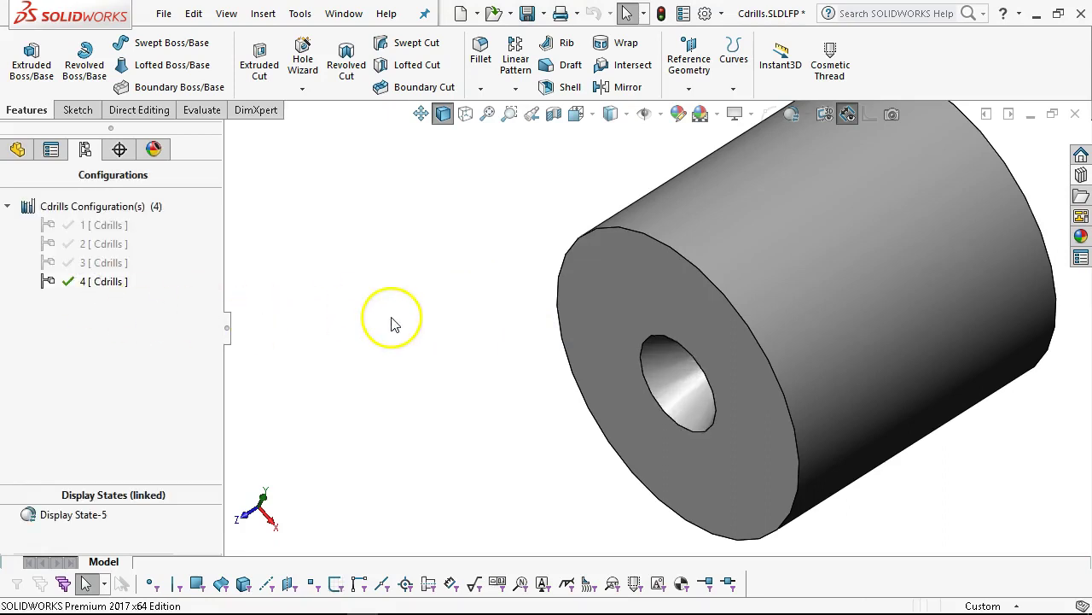
pyautogui.hotkey('ctrl', '7')
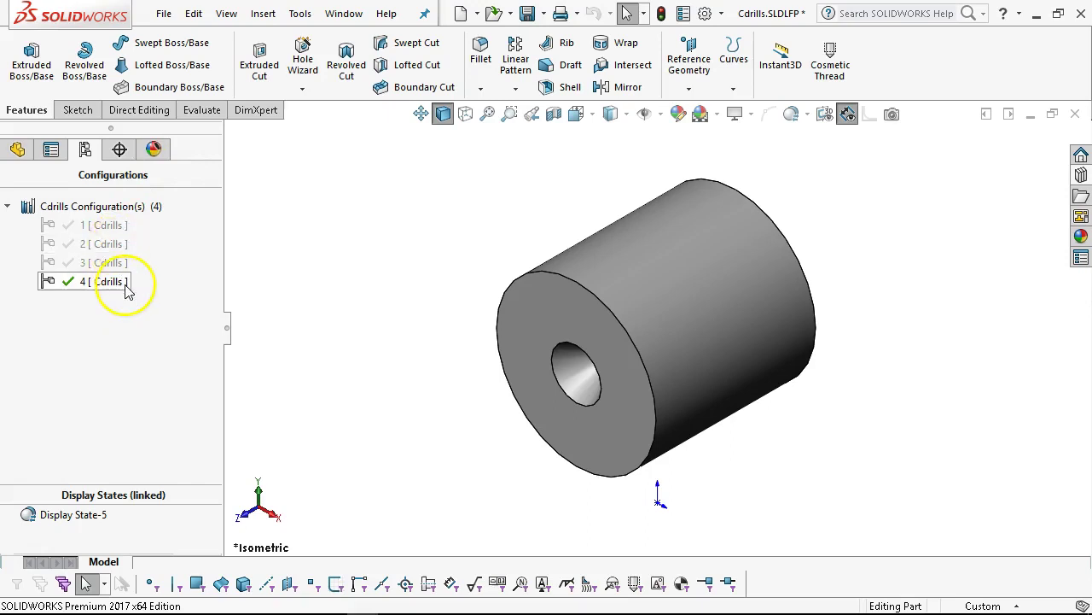
pyautogui.moveTo(452, 278); pyautogui.dragTo(516, 223, button='middle')
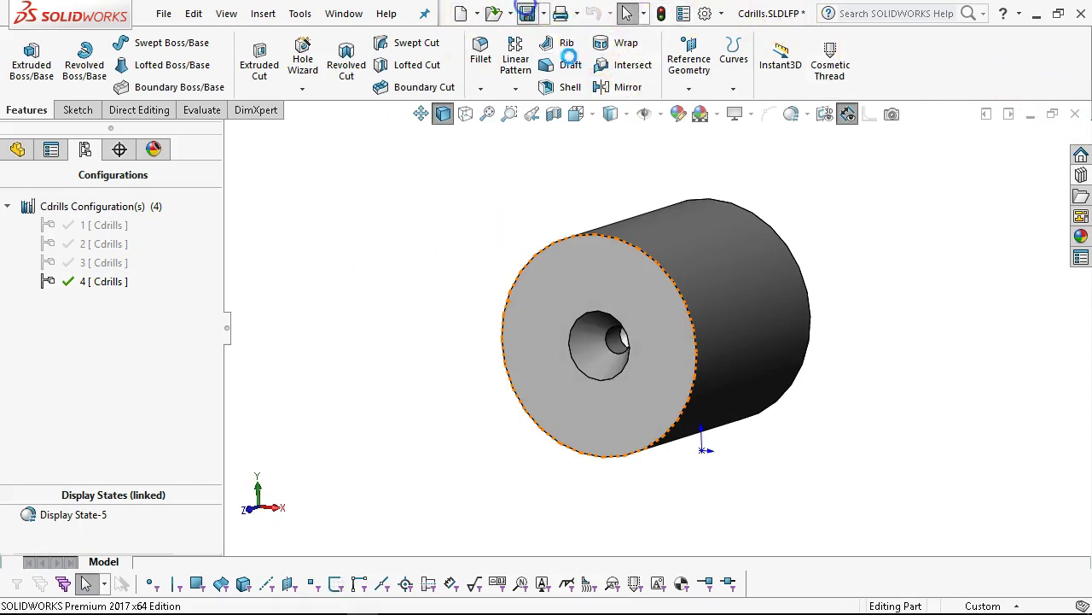
# - Close Cdrills and start a new part from the Part In-Frac template
pyautogui.click(1074, 113)
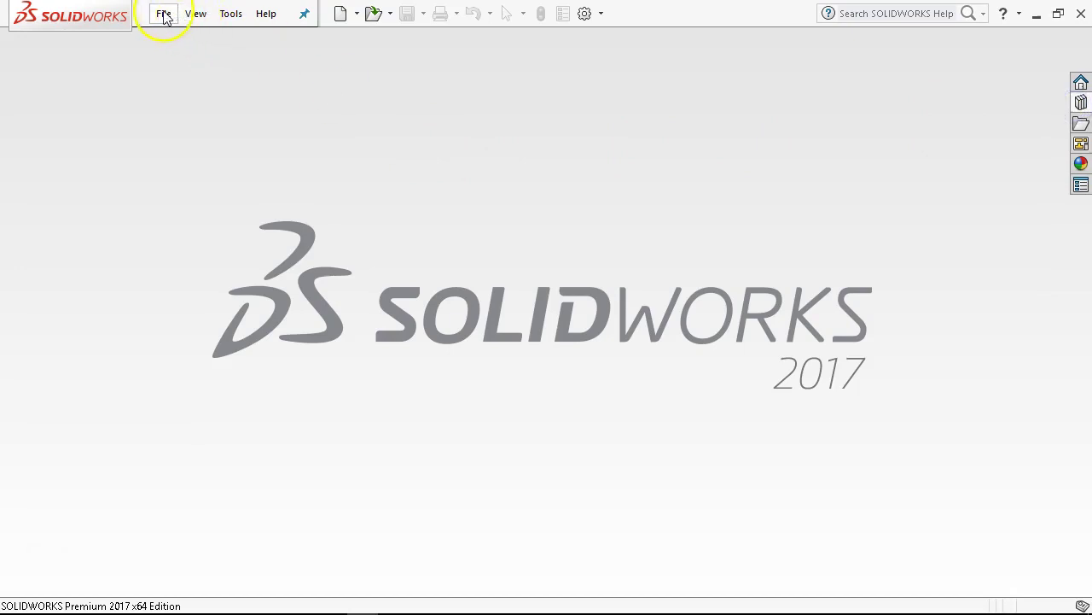
pyautogui.click(164, 16)
pyautogui.click(191, 41)
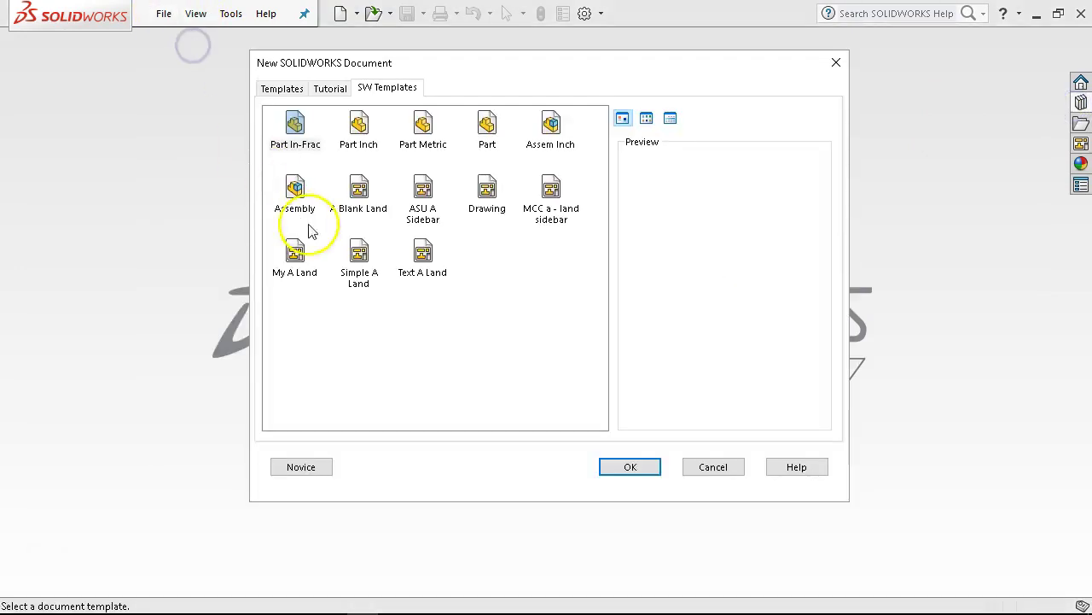
pyautogui.doubleClick(291, 130)
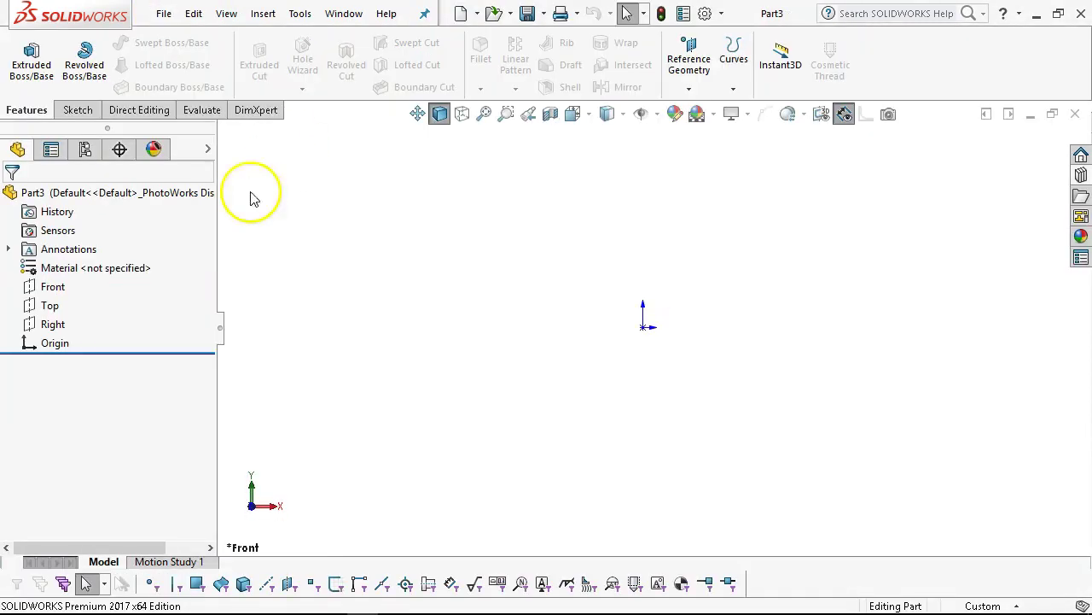
# - Sketch a 4 in diameter circle at the origin on the Right plane
pyautogui.click(52, 324)
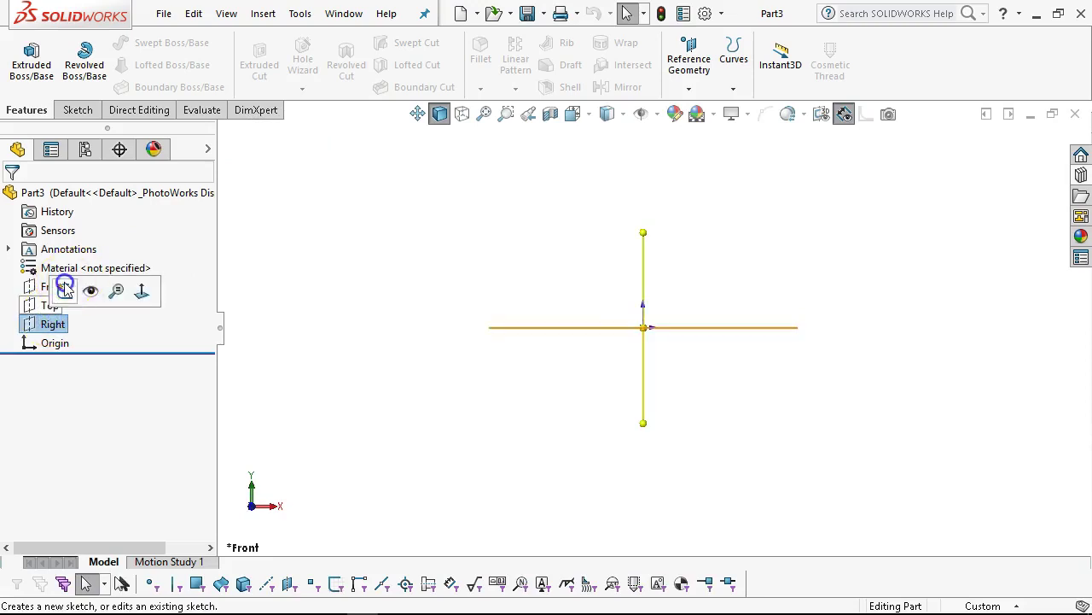
pyautogui.click(65, 290)
pyautogui.click(146, 42)
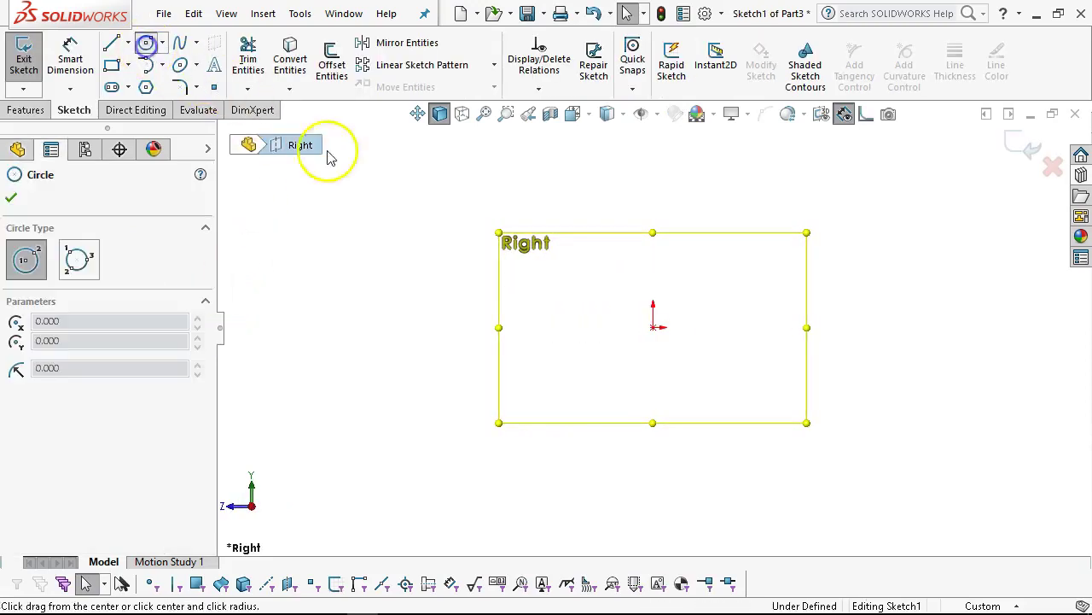
pyautogui.click(653, 327)
pyautogui.click(737, 383)
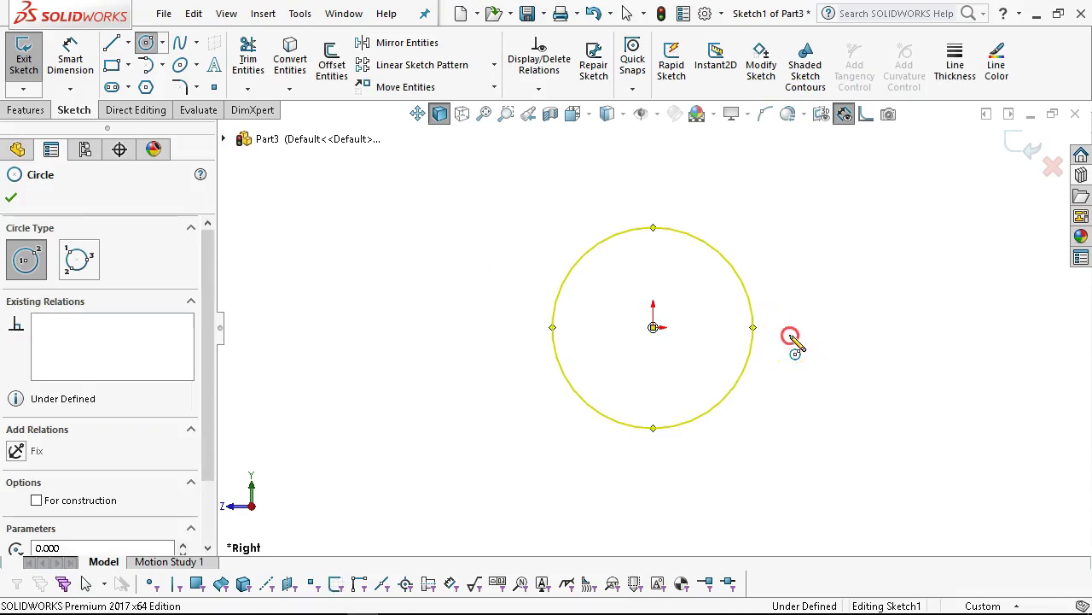
pyautogui.rightClick(790, 337)
pyautogui.click(806, 346)
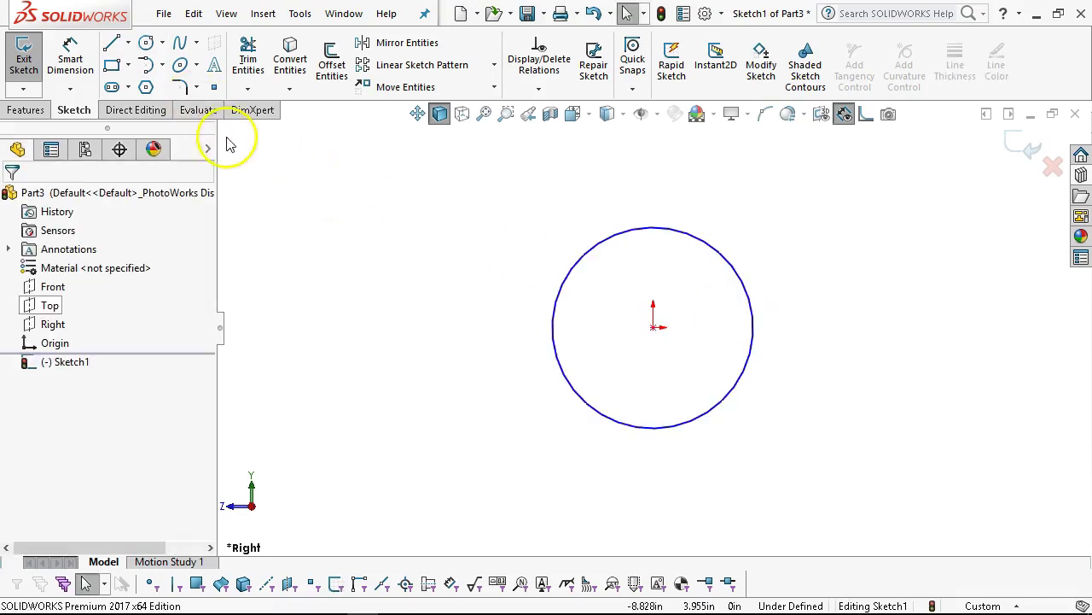
pyautogui.click(72, 62)
pyautogui.click(637, 231)
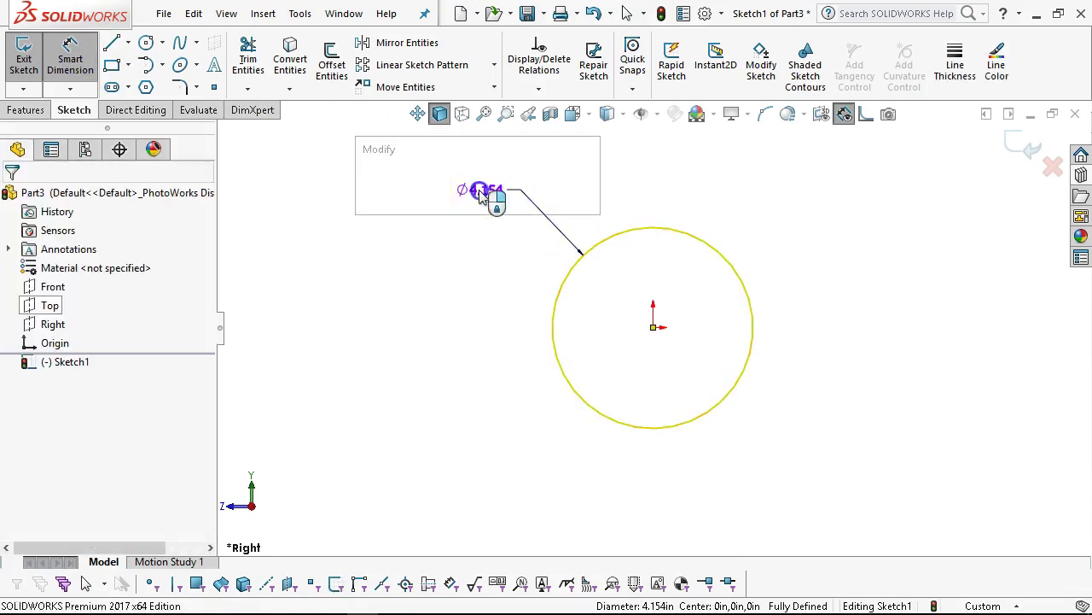
pyautogui.click(479, 196)
pyautogui.write('4')
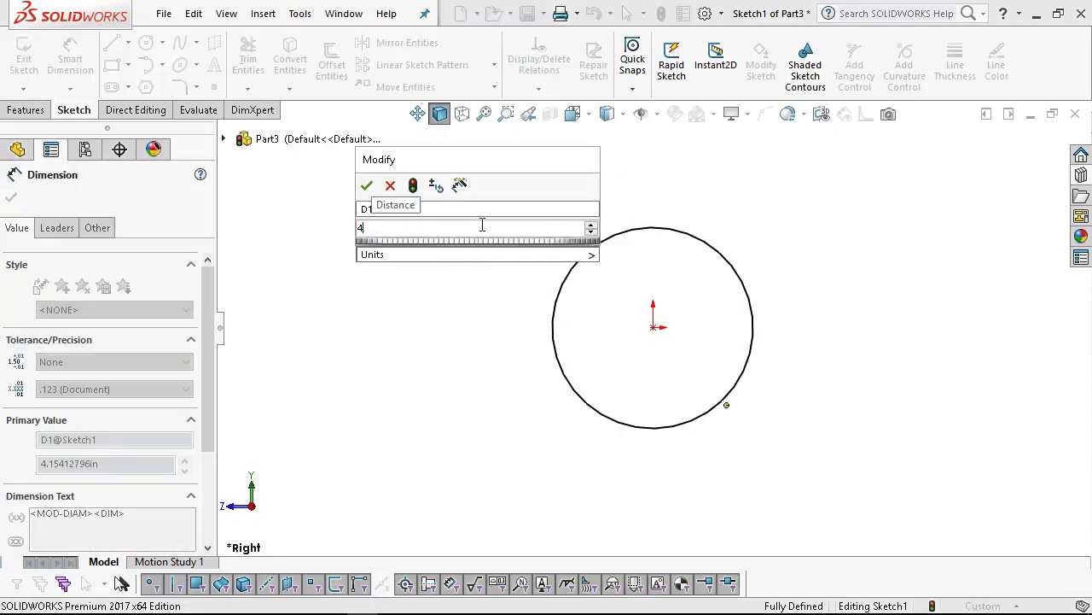
pyautogui.click(365, 185)
# - Extrude the circle 3 in into a solid cylinder
pyautogui.click(30, 111)
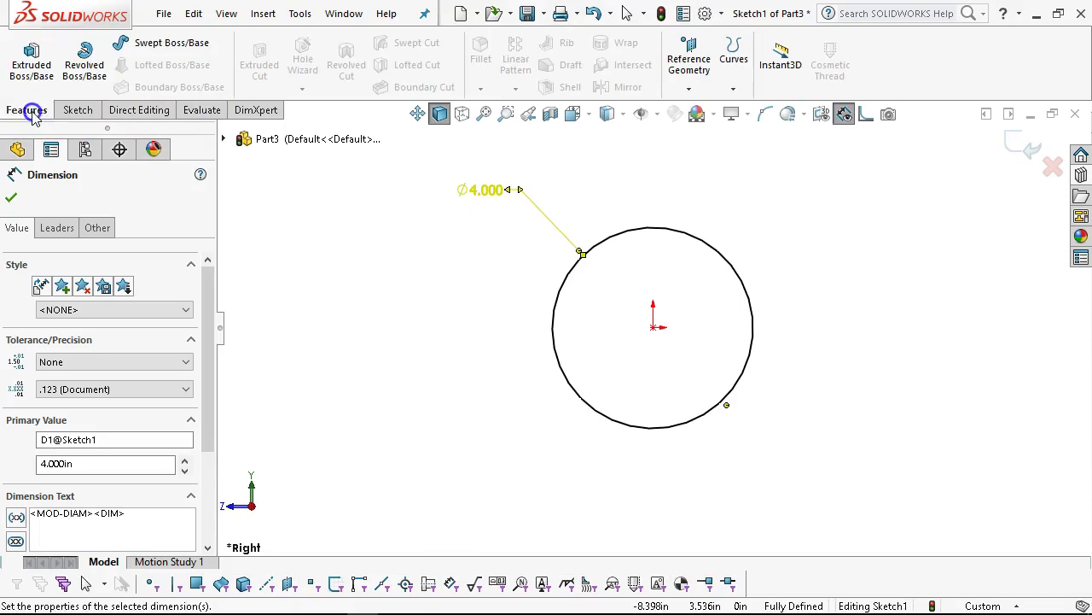
pyautogui.click(31, 67)
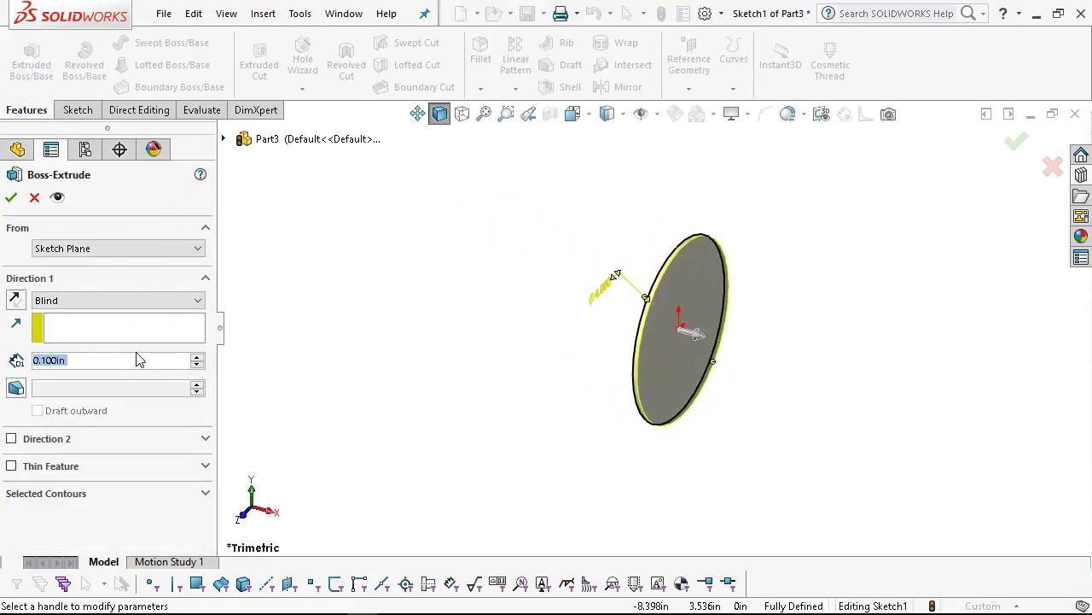
pyautogui.write('3.')
pyautogui.click(58, 245)
pyautogui.click(12, 198)
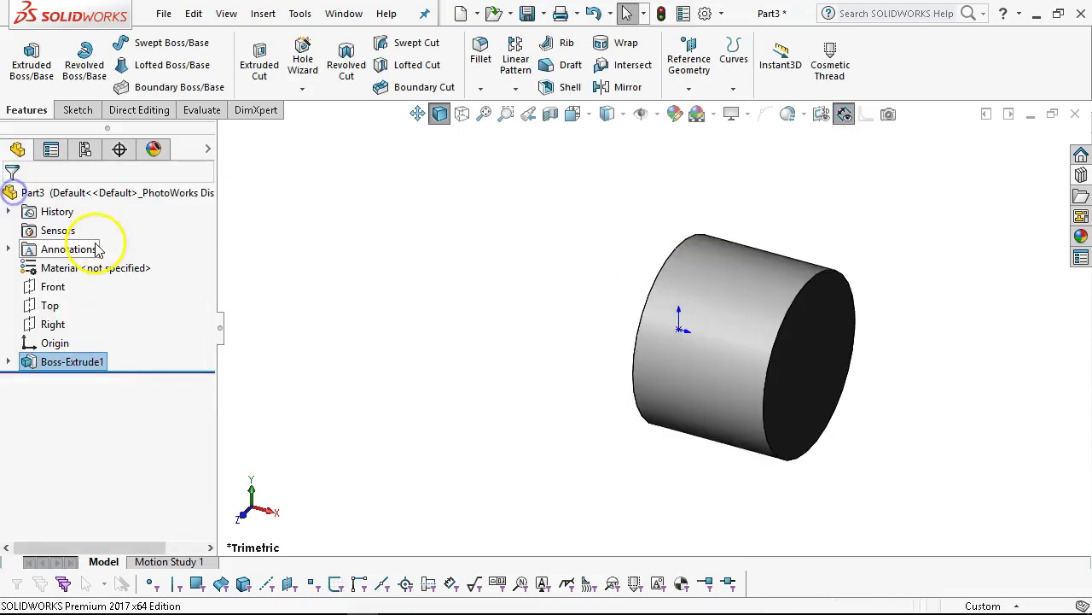
# - Place a configuration 4 Cdrills on the cylinder's front face, located by its circular edge
pyautogui.moveTo(951, 363); pyautogui.dragTo(857, 318, button='middle')
pyautogui.scroll(-4, 857, 317)
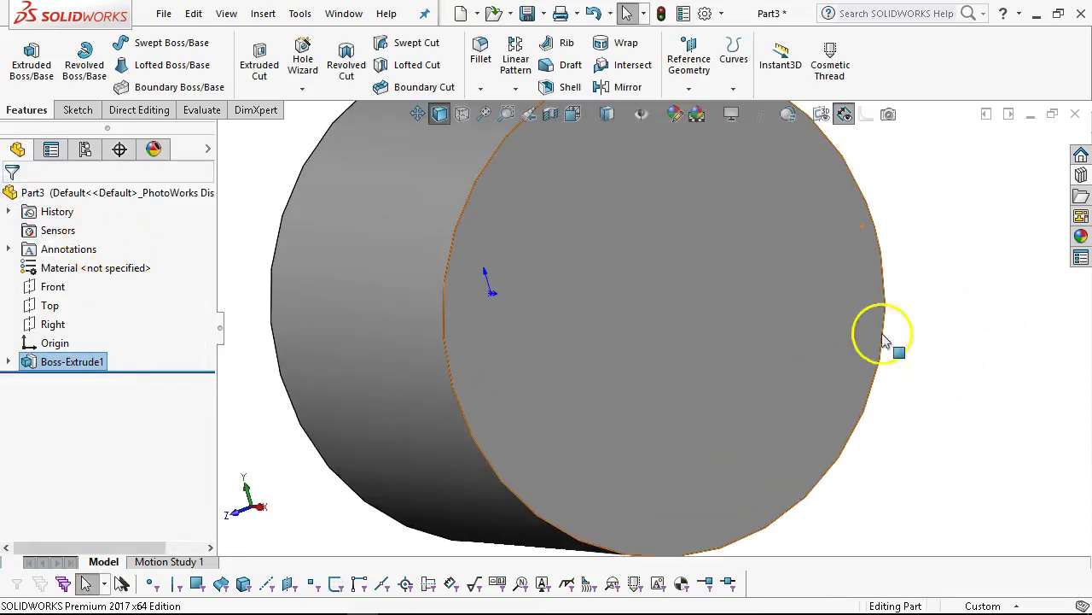
pyautogui.click(1081, 175)
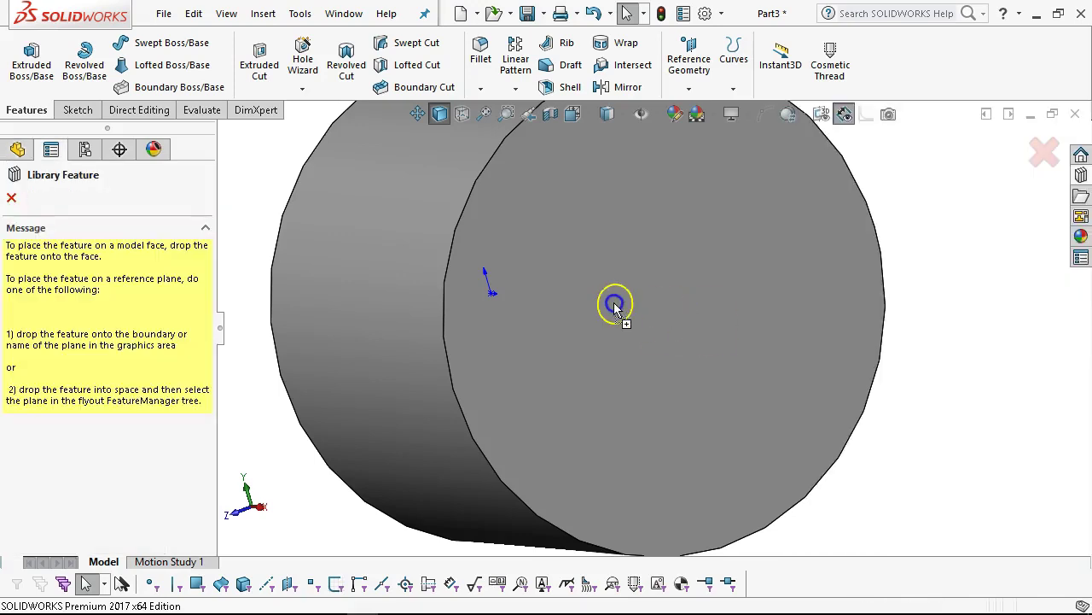
pyautogui.moveTo(614, 302); pyautogui.dragTo(613, 302)
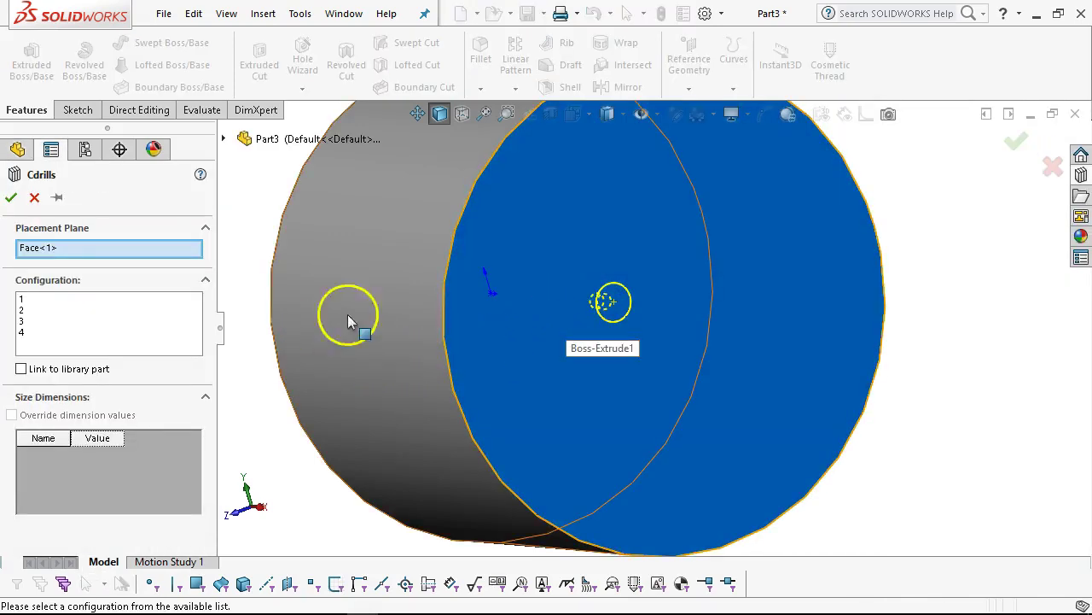
pyautogui.click(34, 332)
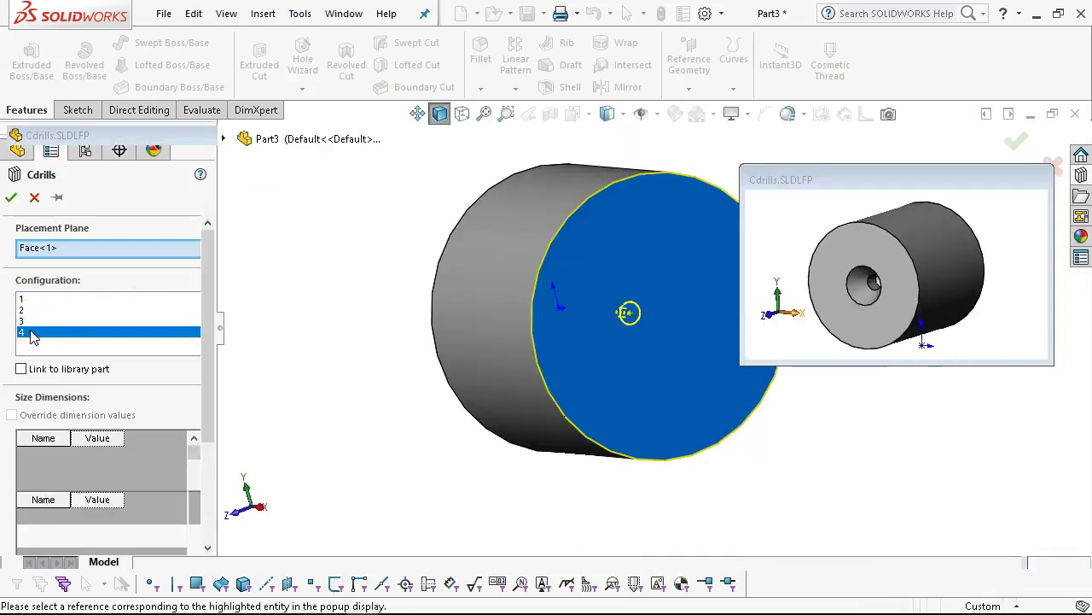
pyautogui.click(553, 395)
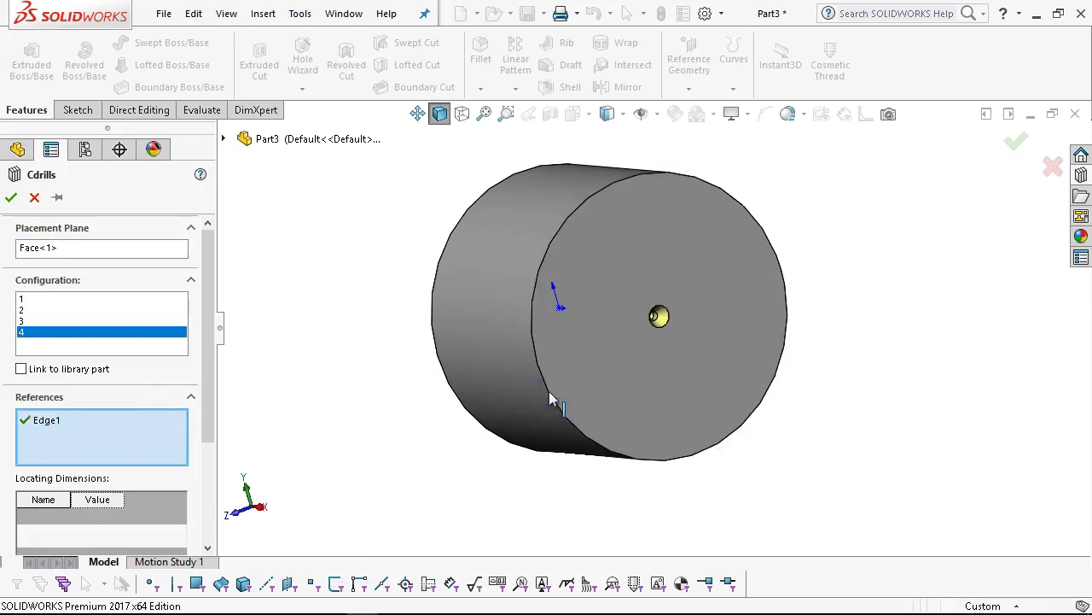
pyautogui.click(544, 360)
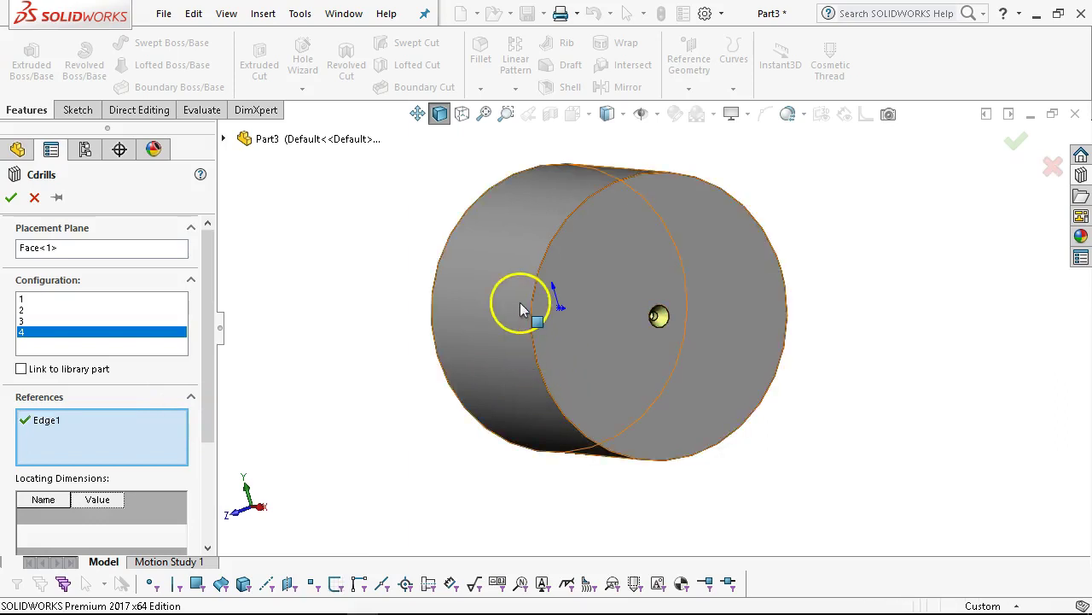
pyautogui.click(10, 198)
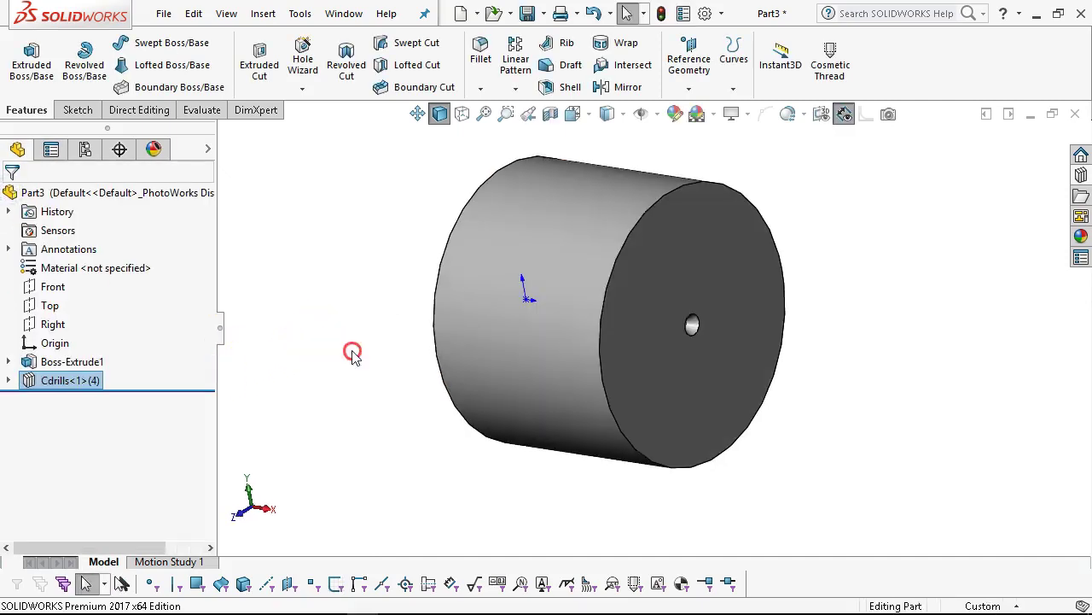
# - Edit the Cdrills feature to use configuration 1 instead of 4, accepting the warning
pyautogui.rightClick(73, 380)
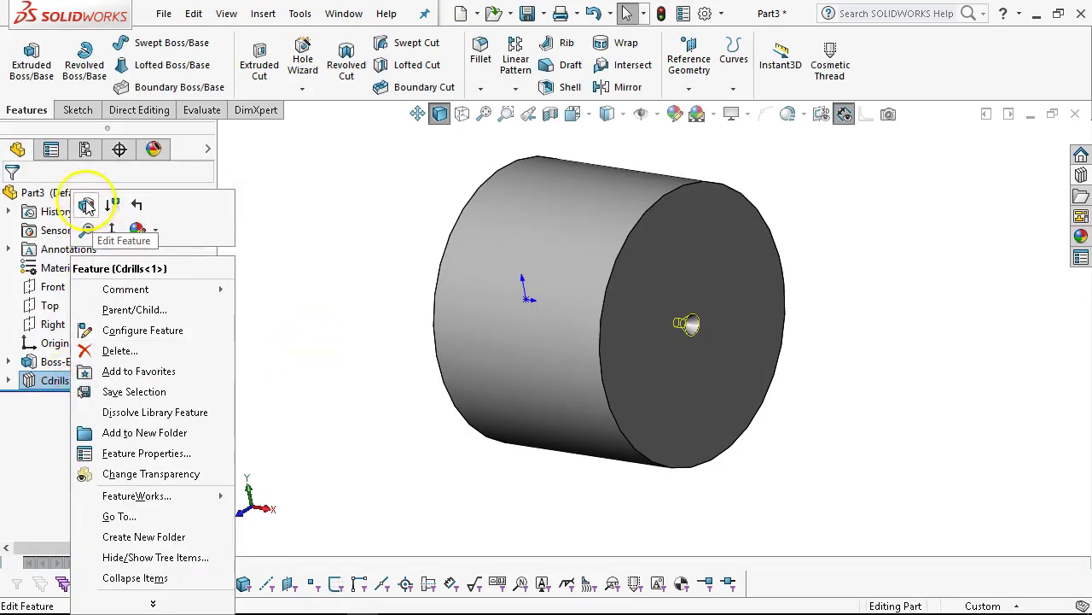
pyautogui.click(86, 205)
pyautogui.click(24, 299)
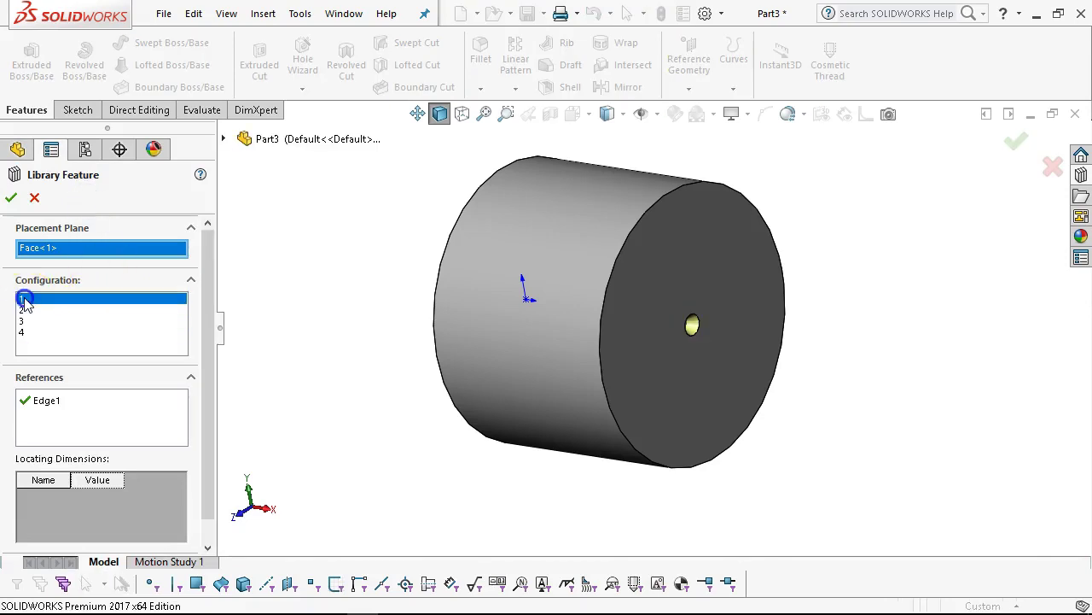
pyautogui.click(571, 351)
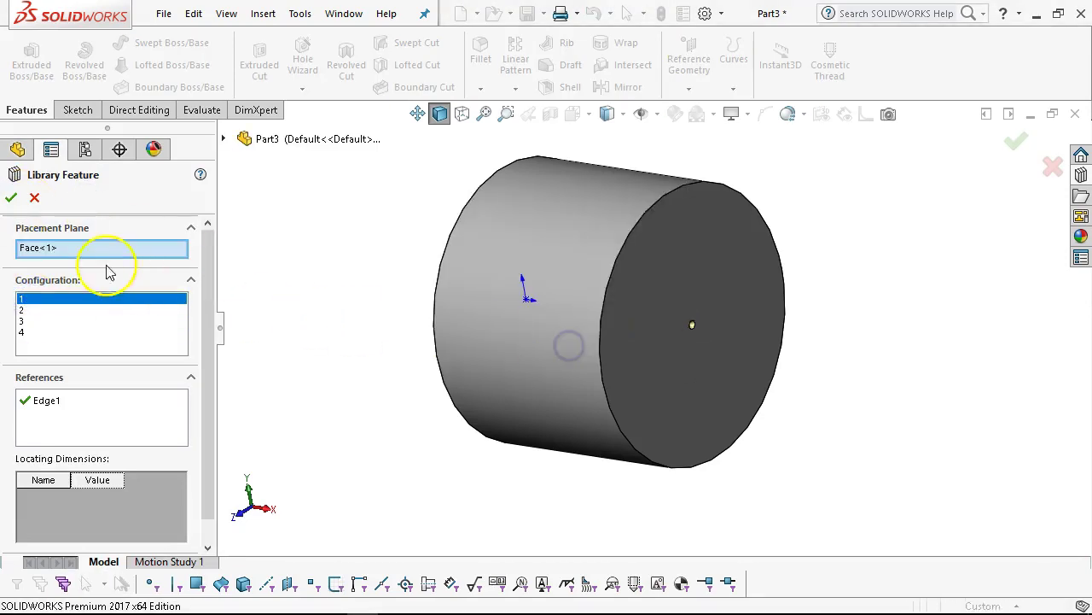
pyautogui.click(10, 198)
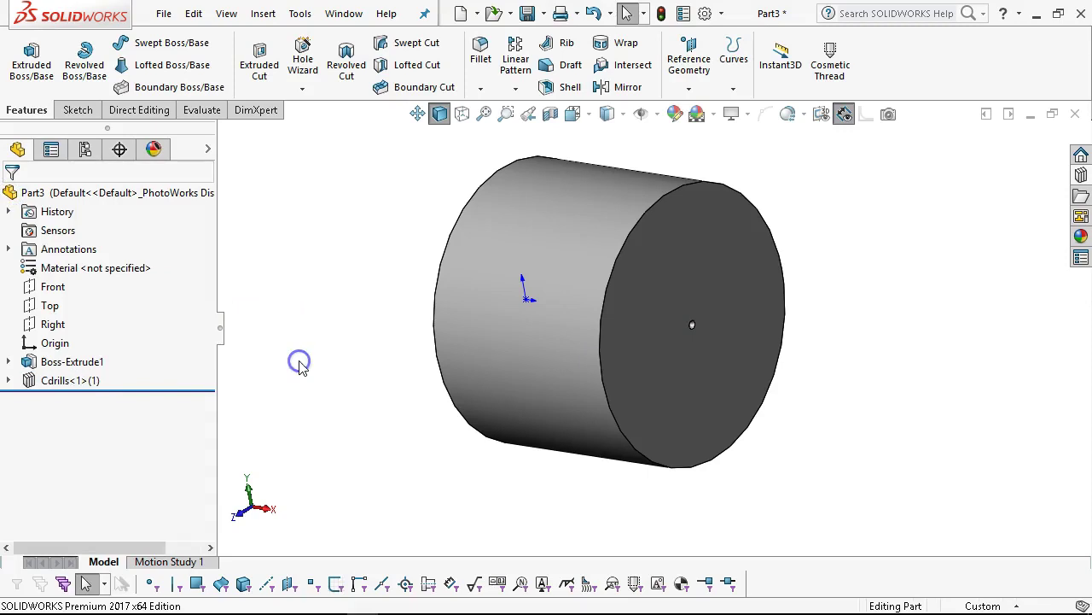
pyautogui.rightClick(54, 380)
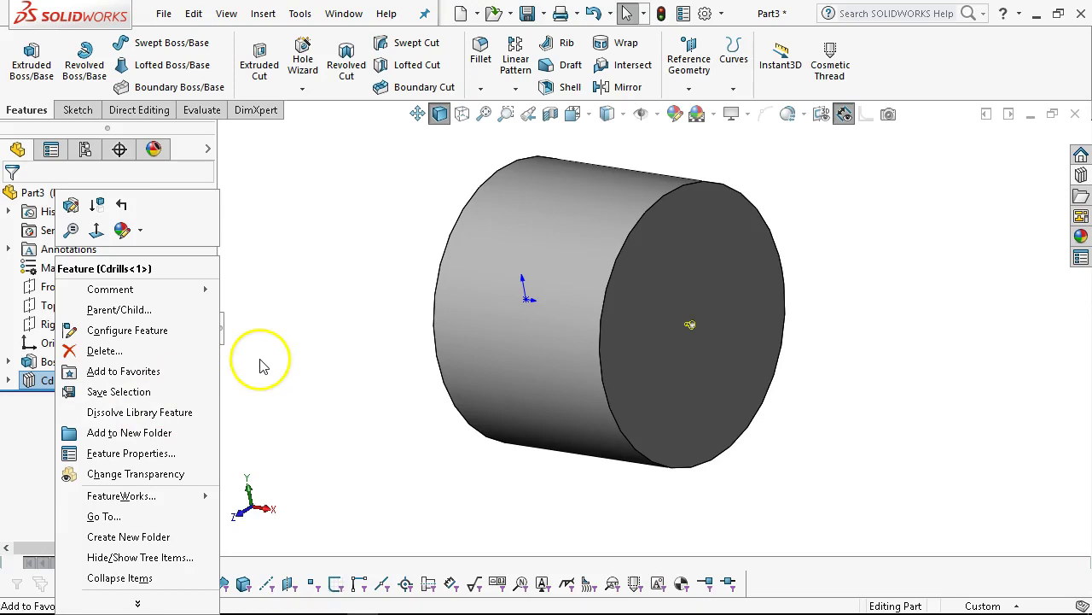
pyautogui.click(262, 365)
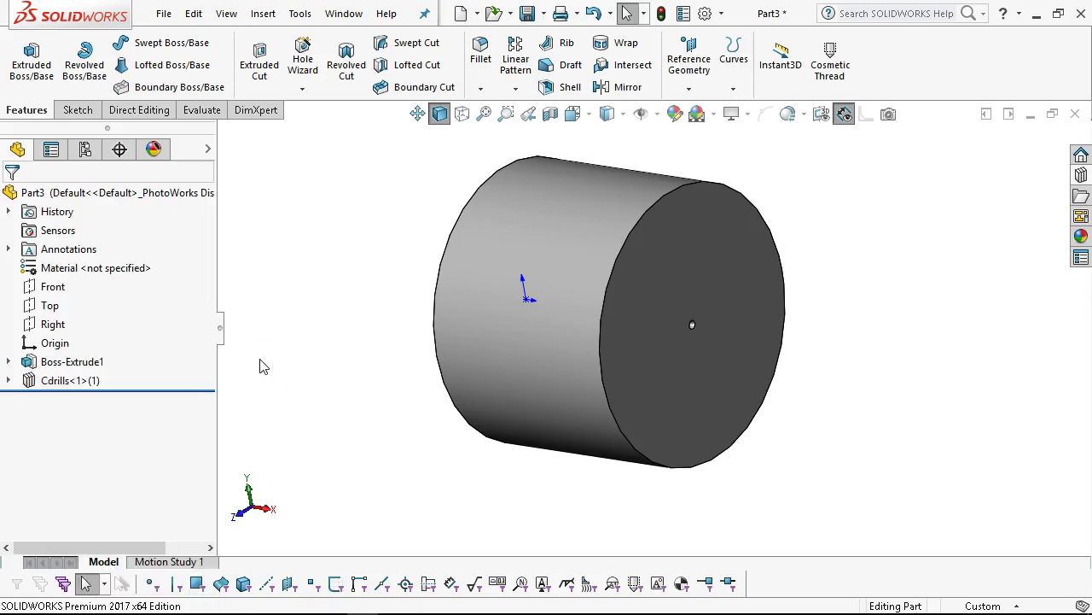
pyautogui.moveTo(311, 324); pyautogui.dragTo(455, 315, button='middle')
# - Add a second configuration 1 Cdrills on the cylinder's opposite end face
pyautogui.click(1079, 176)
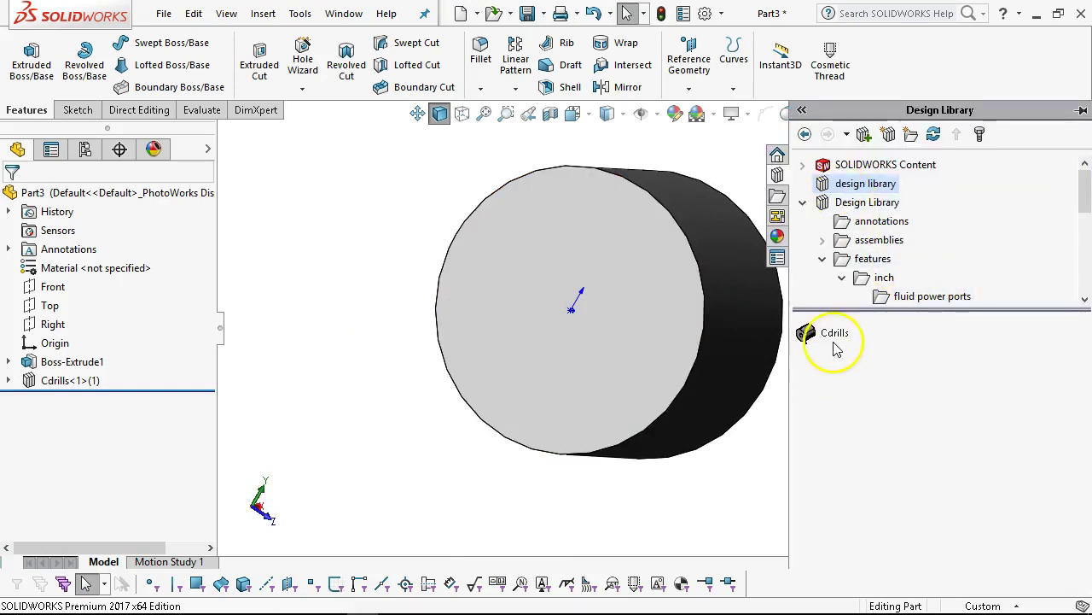
pyautogui.moveTo(841, 339); pyautogui.dragTo(579, 315)
pyautogui.click(30, 298)
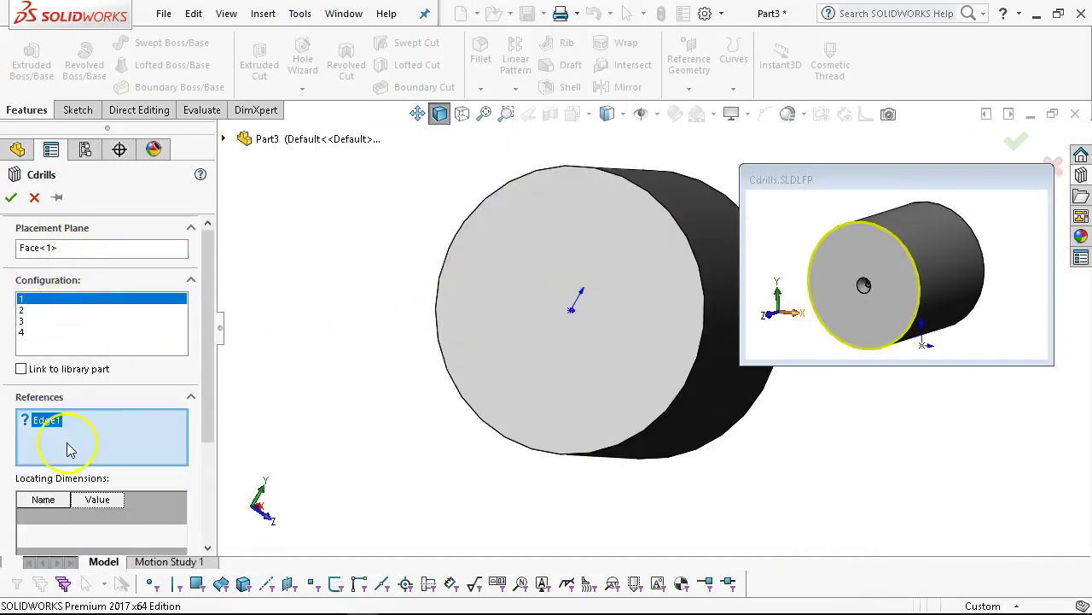
pyautogui.click(524, 188)
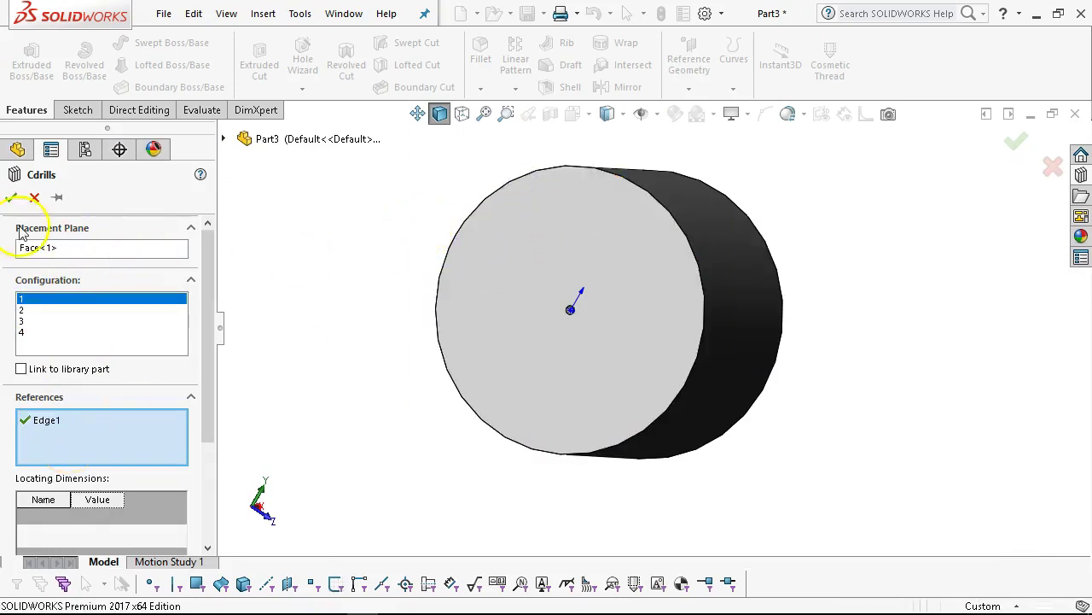
pyautogui.click(9, 199)
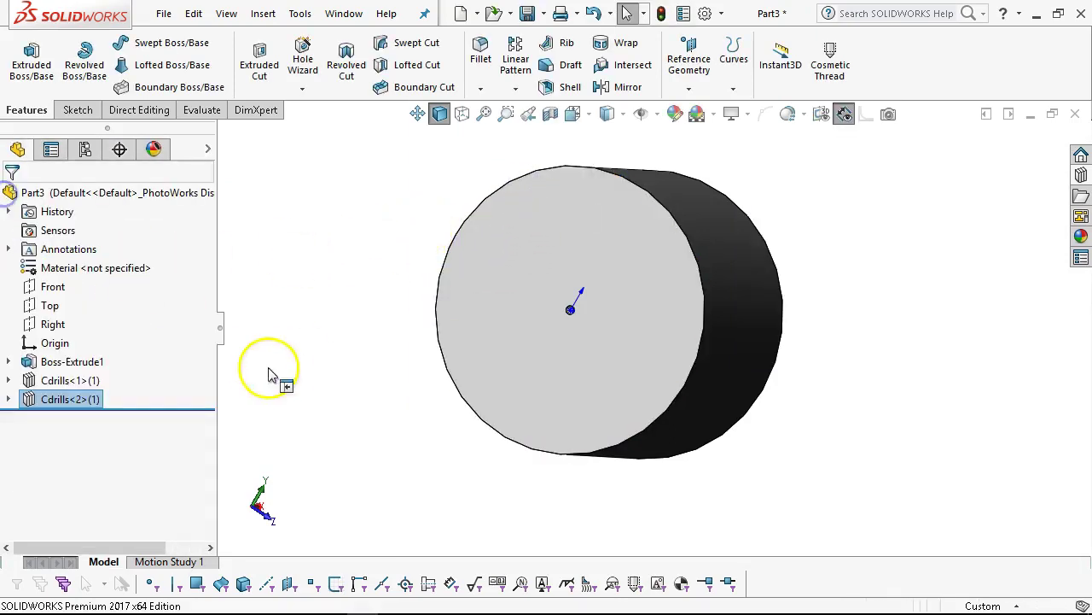
# - Switch the model to isometric view and close the part
pyautogui.click(309, 391)
pyautogui.hotkey('ctrl', '7')
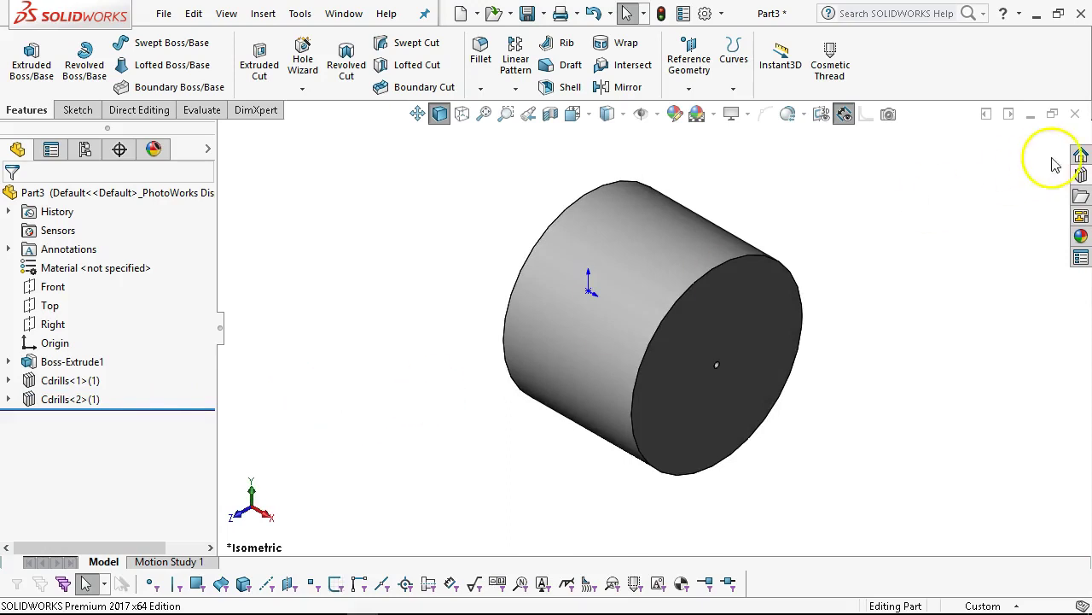
pyautogui.click(1077, 114)
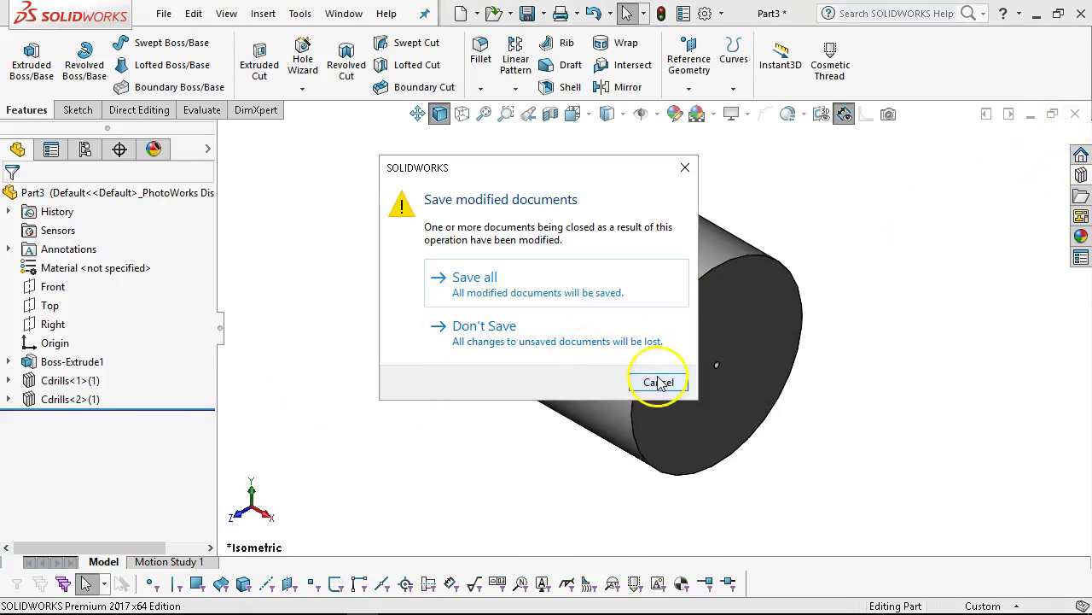
# - Discard the previous part's changes and create a new part from the Part In-Frac template
pyautogui.click(563, 333)
pyautogui.click(162, 14)
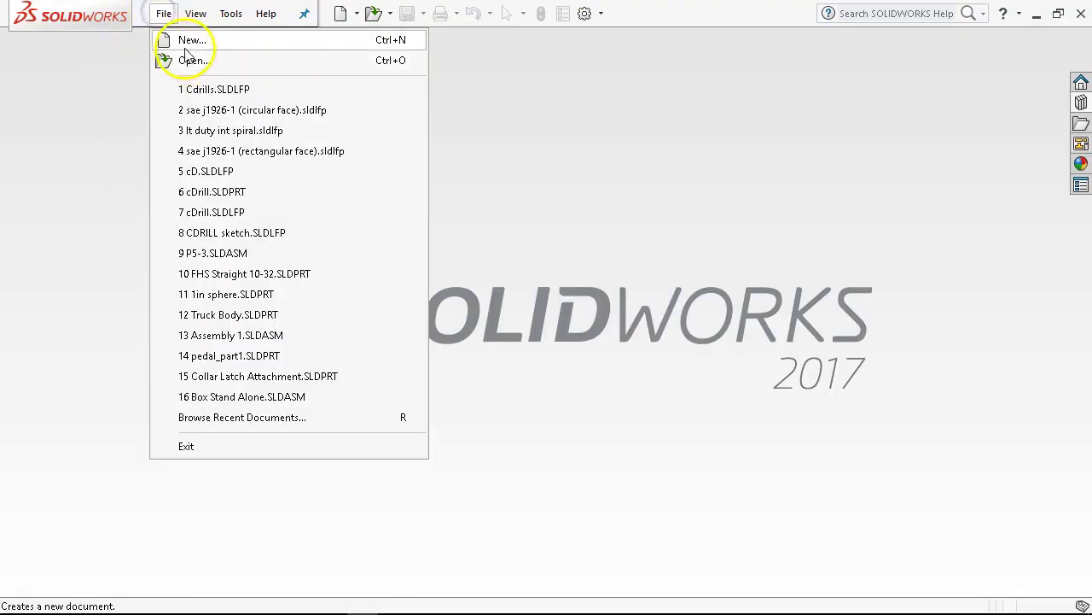
pyautogui.click(185, 42)
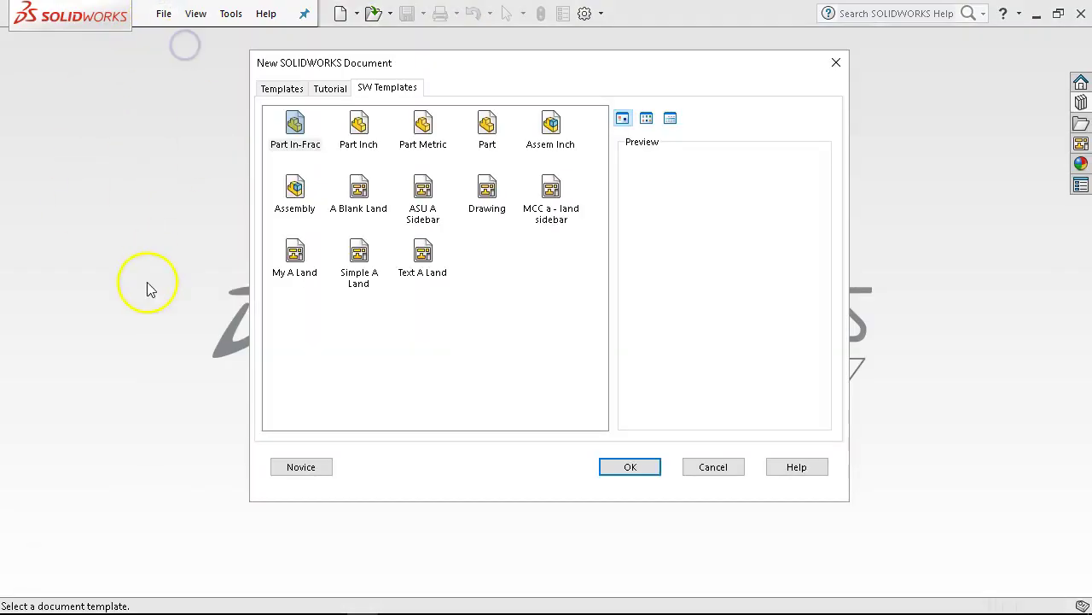
pyautogui.doubleClick(296, 126)
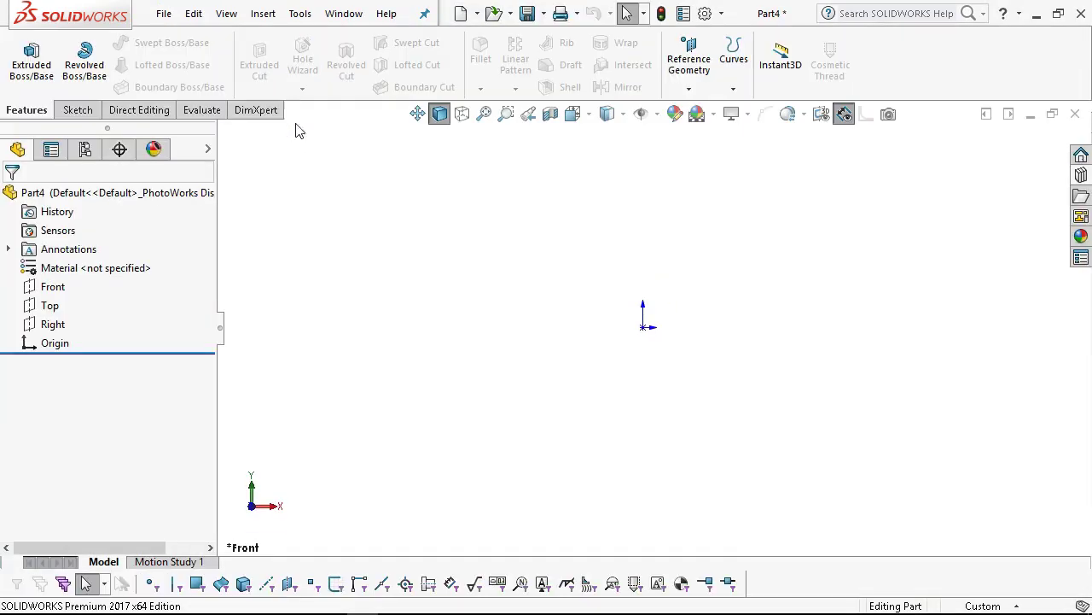
# - Sketch a corner rectangle from the origin on the Front plane
pyautogui.click(53, 289)
pyautogui.click(92, 259)
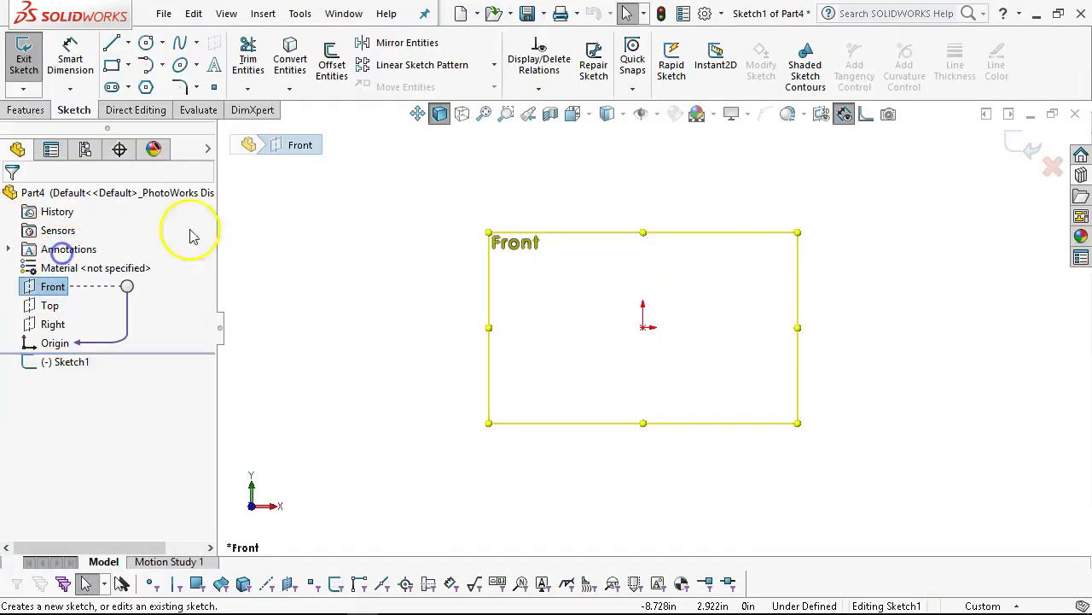
pyautogui.click(112, 64)
pyautogui.click(643, 327)
pyautogui.click(958, 241)
pyautogui.rightClick(838, 164)
pyautogui.click(883, 176)
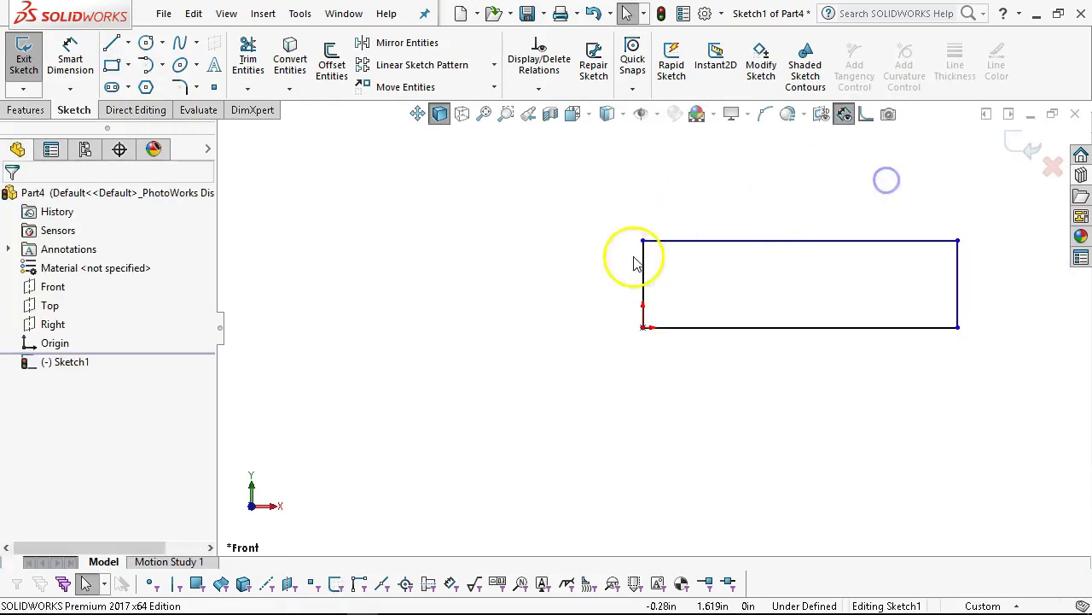
# - Revolve the rectangle about its bottom line to create cylinder Revolve1
pyautogui.click(679, 327)
pyautogui.click(26, 109)
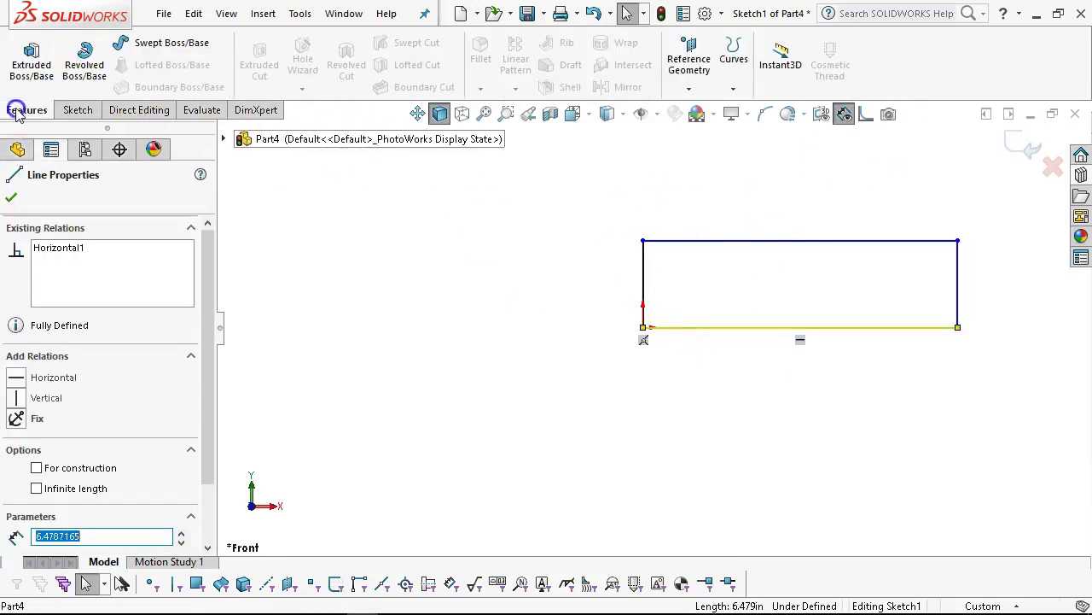
pyautogui.click(84, 60)
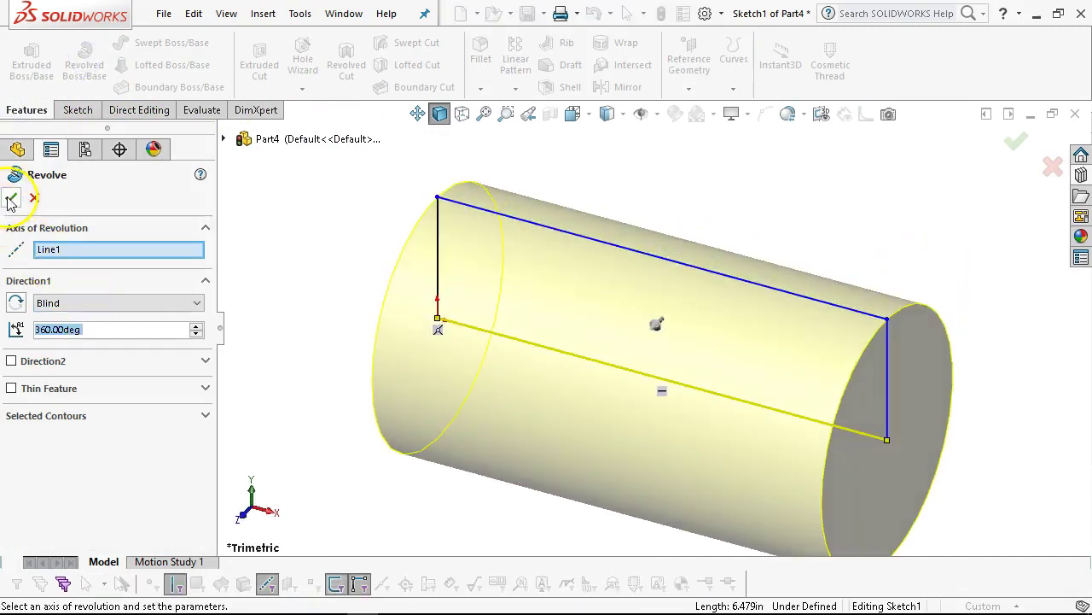
pyautogui.click(11, 197)
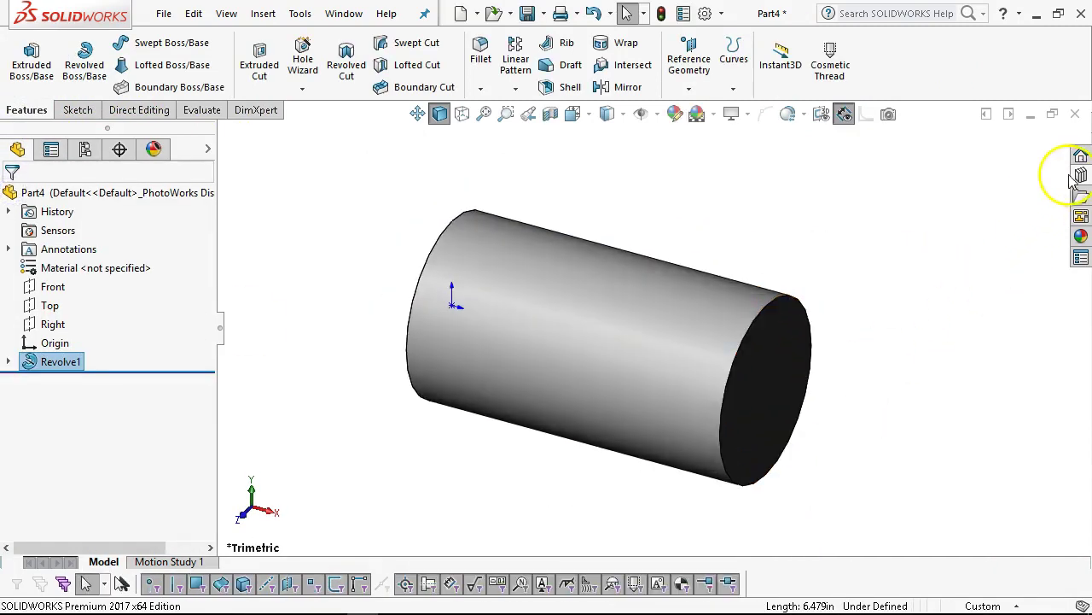
pyautogui.click(1081, 174)
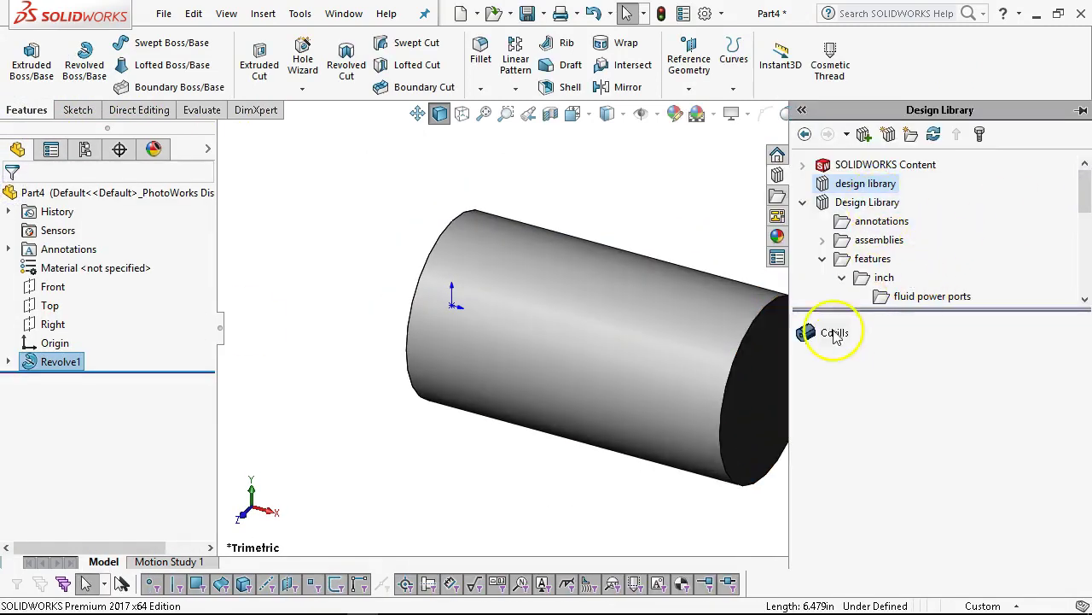
# - Drill a configuration 4 Cdrills into the revolved cylinder's end face, then close the part
pyautogui.moveTo(835, 333); pyautogui.dragTo(760, 381)
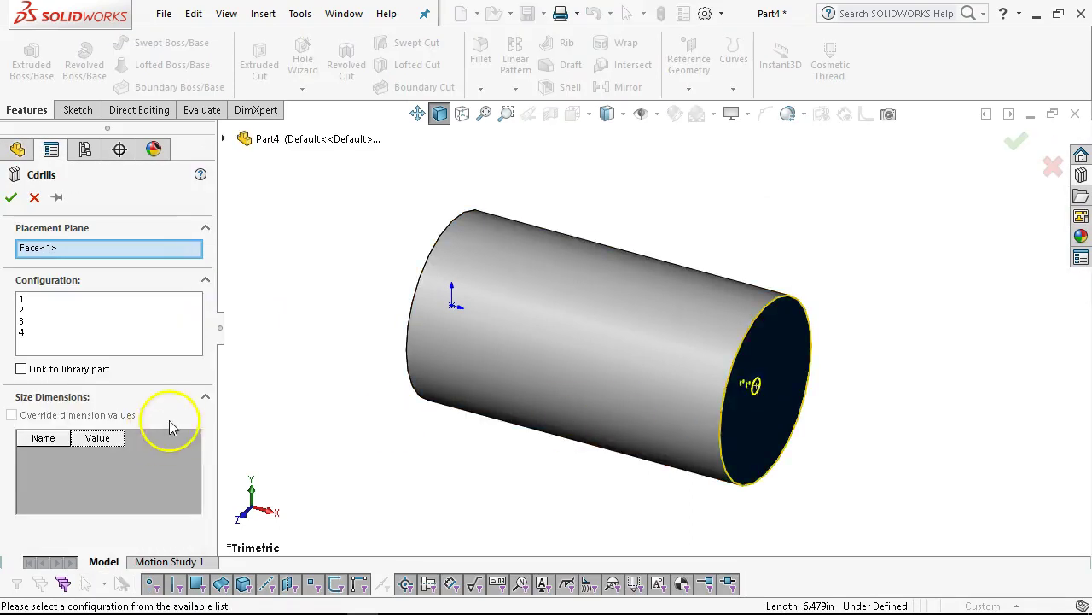
pyautogui.click(26, 333)
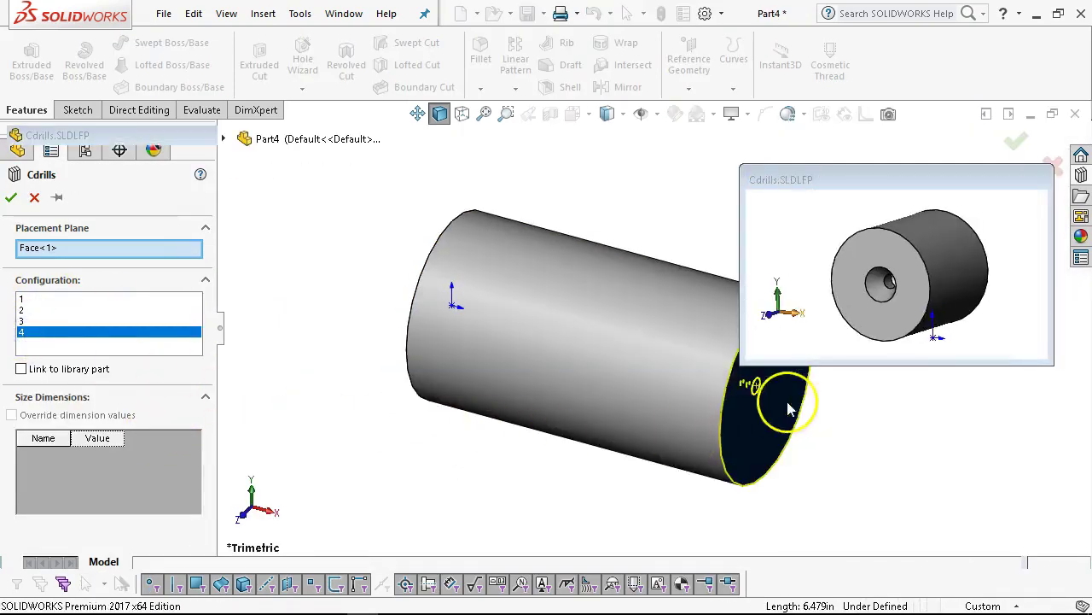
pyautogui.click(721, 463)
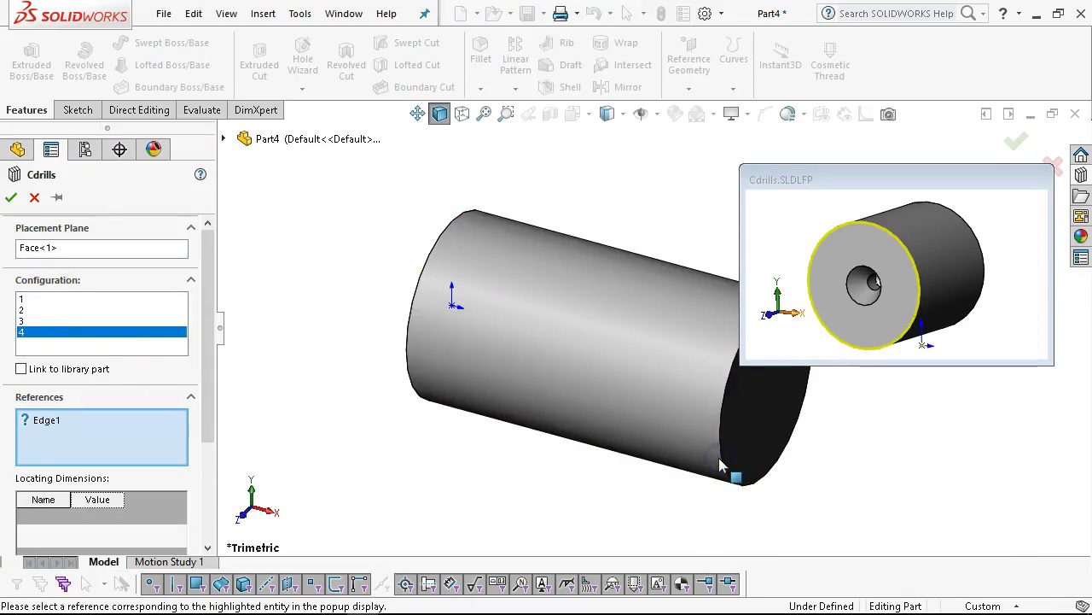
pyautogui.click(721, 464)
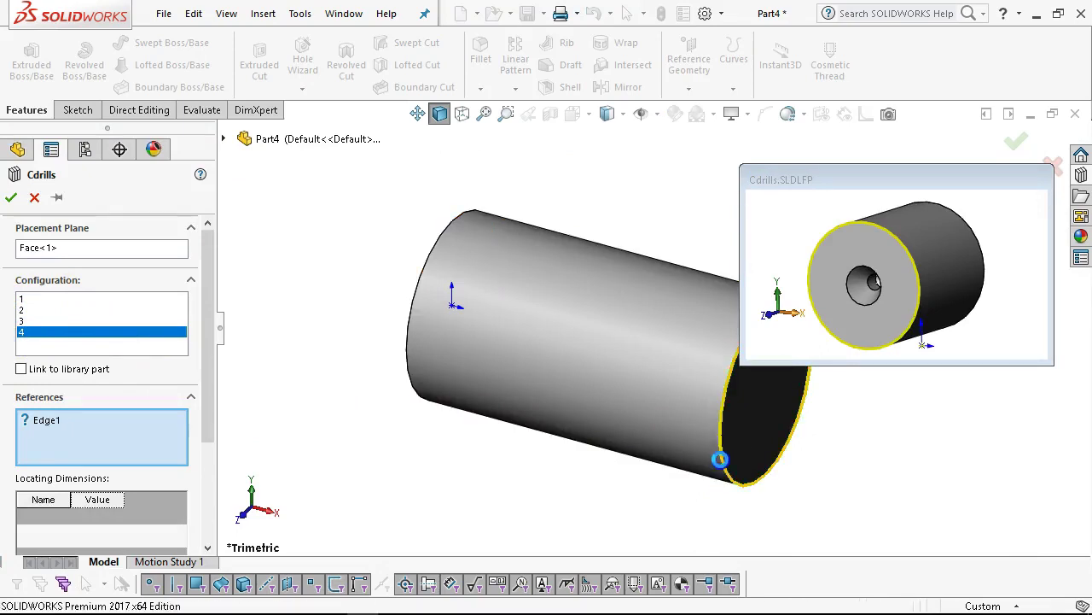
pyautogui.click(12, 197)
pyautogui.moveTo(446, 419); pyautogui.dragTo(347, 297, button='middle')
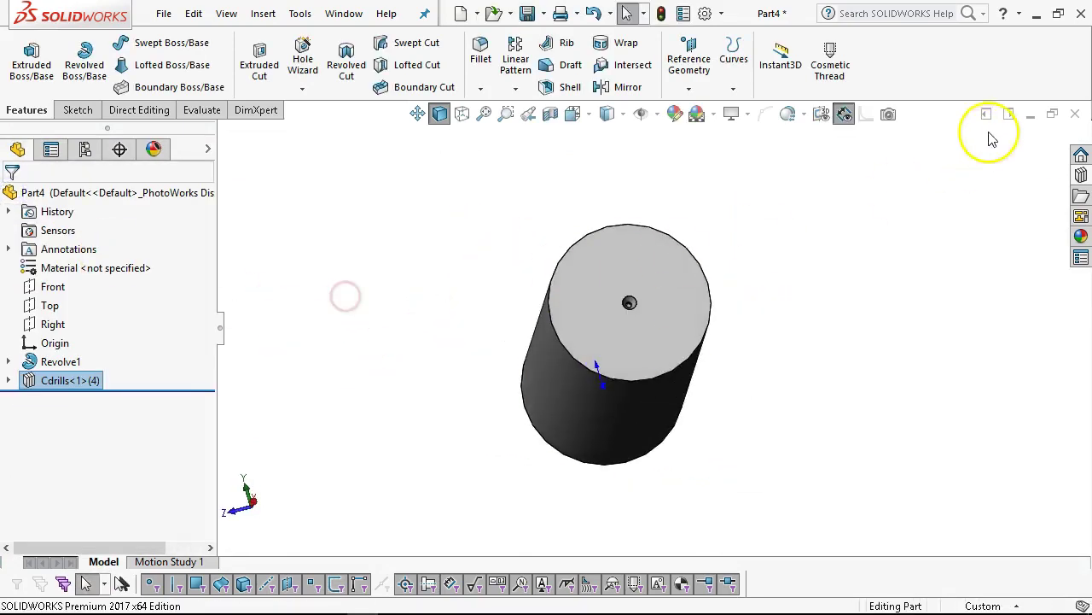
pyautogui.click(1075, 113)
# - Close the previous part without saving and start a new Part In-Frac part
pyautogui.click(482, 341)
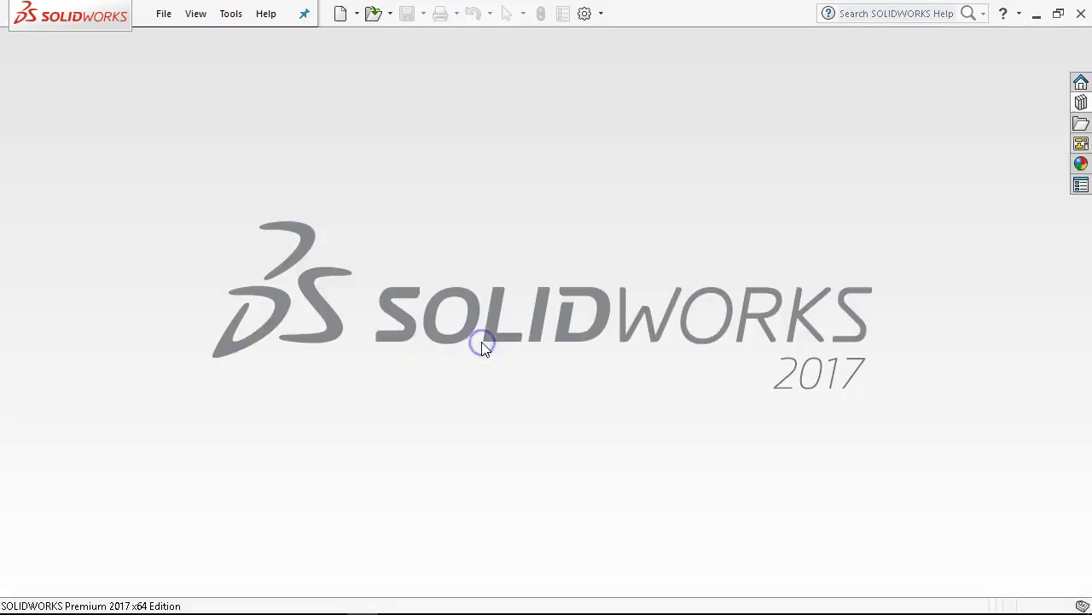
pyautogui.click(163, 14)
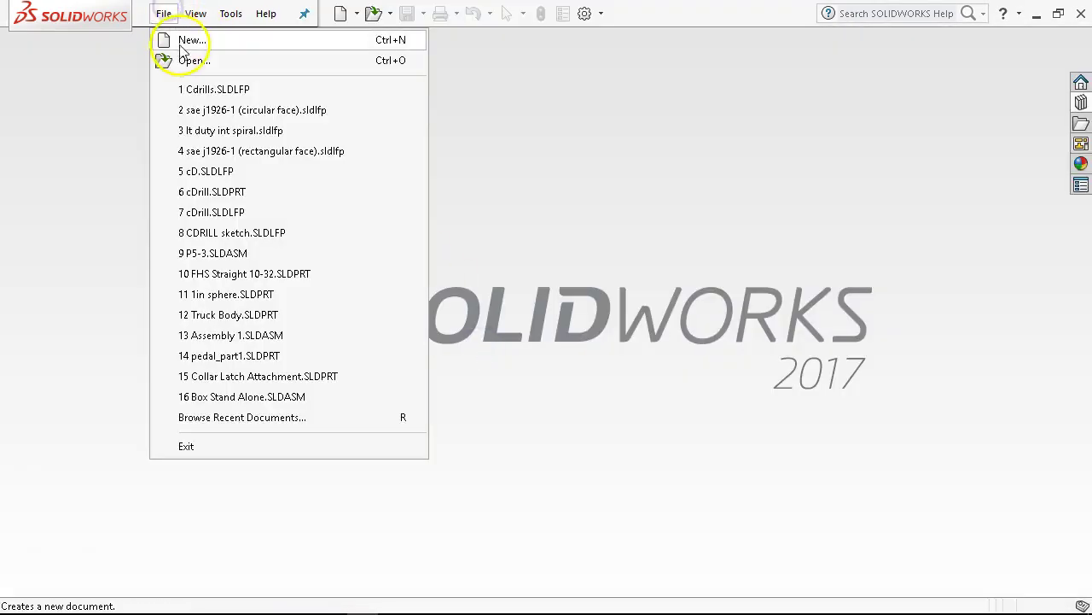
pyautogui.click(193, 43)
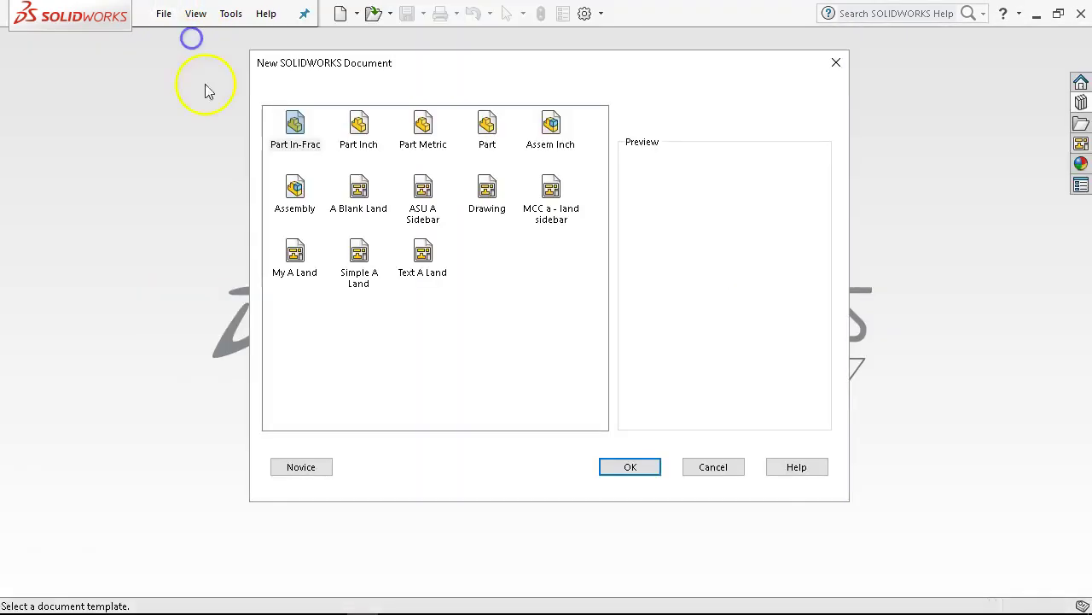
pyautogui.doubleClick(278, 126)
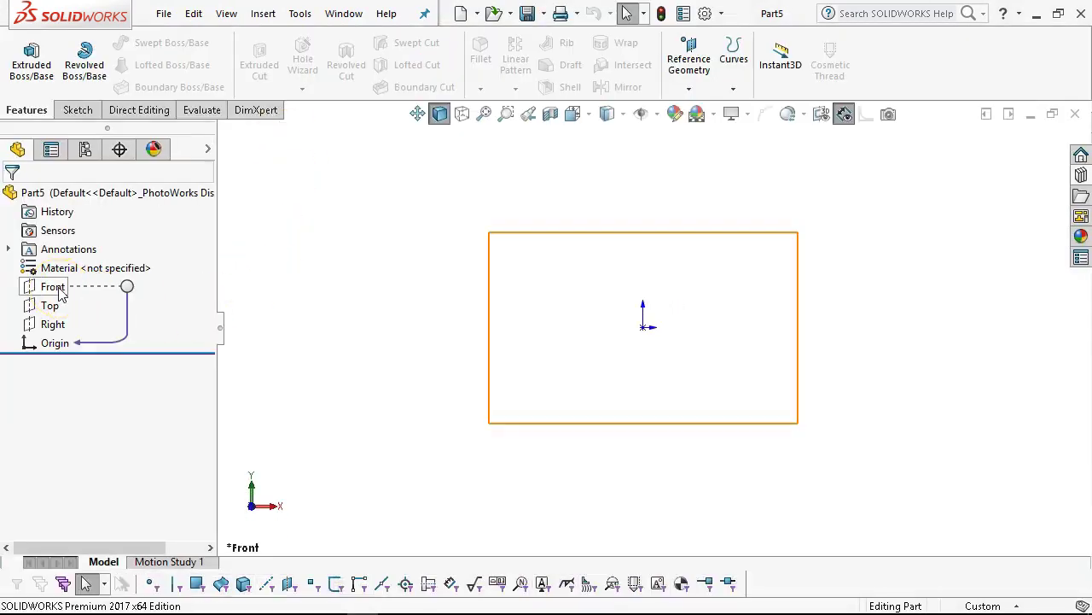
# - Sketch a rectangle from the origin up and right on the Front plane
pyautogui.click(60, 295)
pyautogui.click(75, 260)
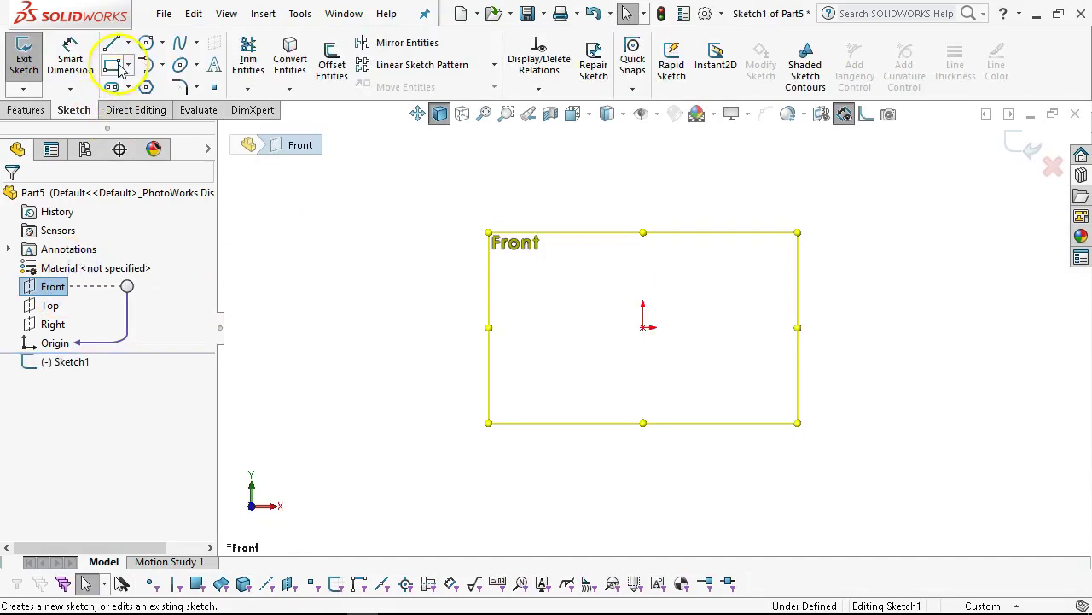
pyautogui.click(118, 68)
pyautogui.moveTo(643, 327); pyautogui.dragTo(829, 180)
pyautogui.rightClick(851, 200)
pyautogui.click(897, 211)
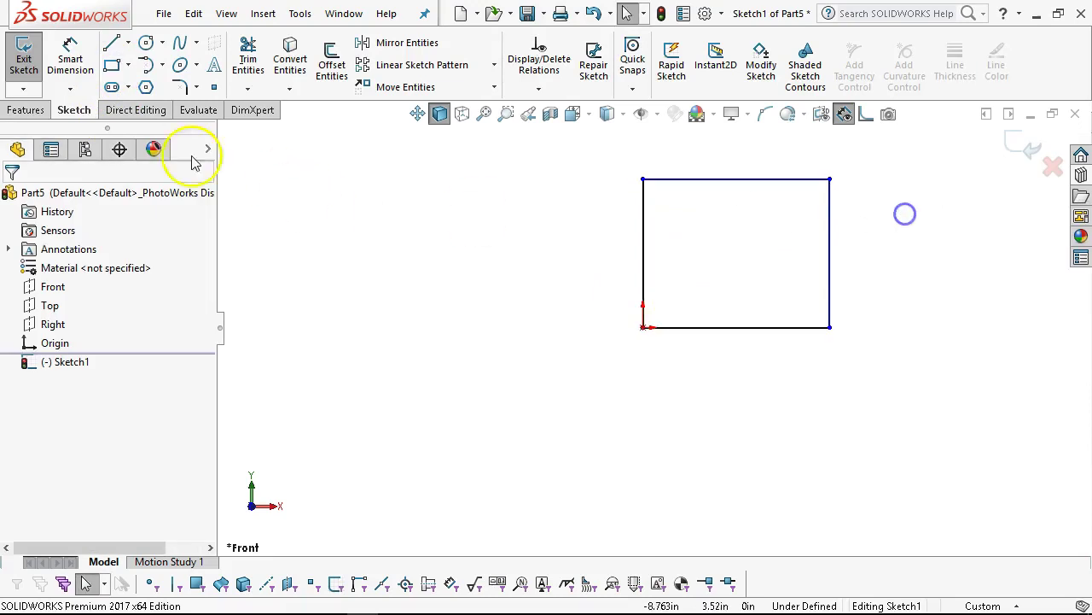
# - Extrude the rectangle 2.700in into a block, Boss-Extrude1
pyautogui.click(28, 109)
pyautogui.click(34, 49)
pyautogui.moveTo(636, 348); pyautogui.dragTo(762, 224)
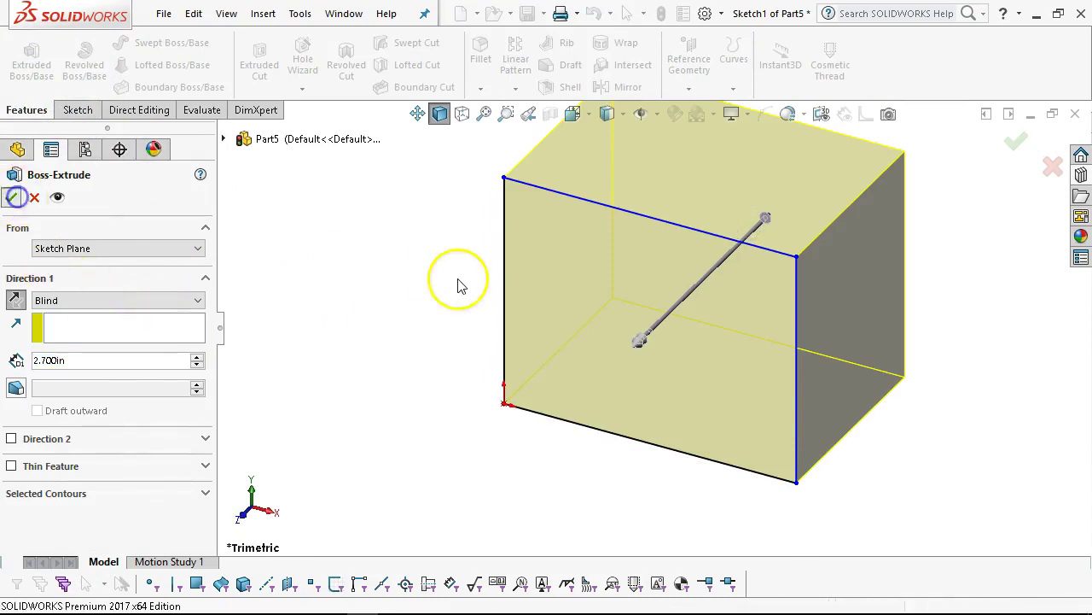
pyautogui.click(11, 197)
pyautogui.click(1080, 175)
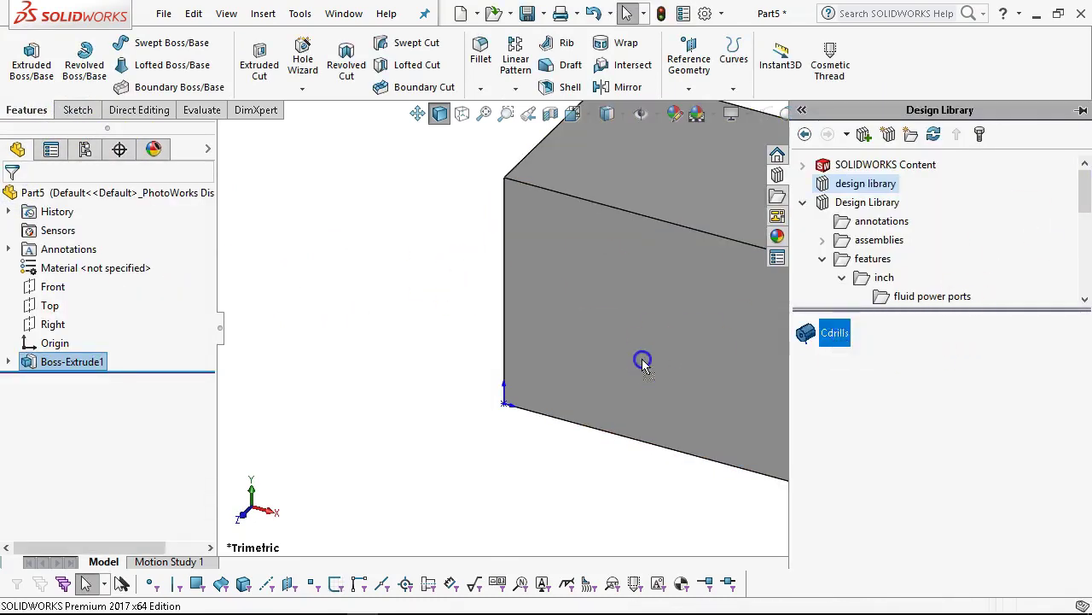
# - Drop a configuration 4 Cdrills on the block's front face, referenced to its left edge
pyautogui.moveTo(643, 362); pyautogui.dragTo(630, 370)
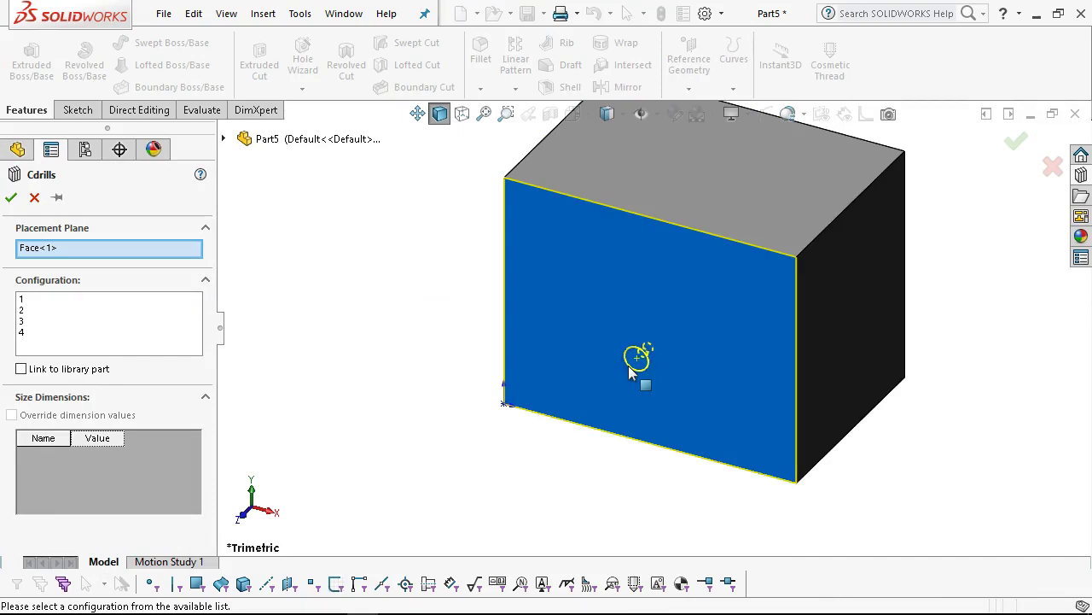
pyautogui.click(34, 332)
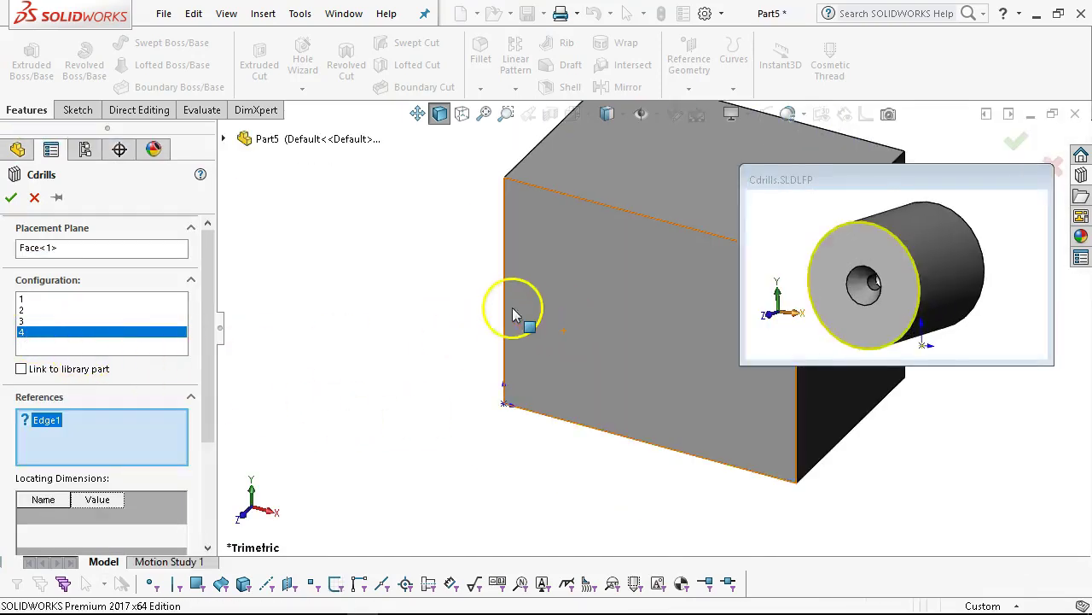
pyautogui.click(503, 305)
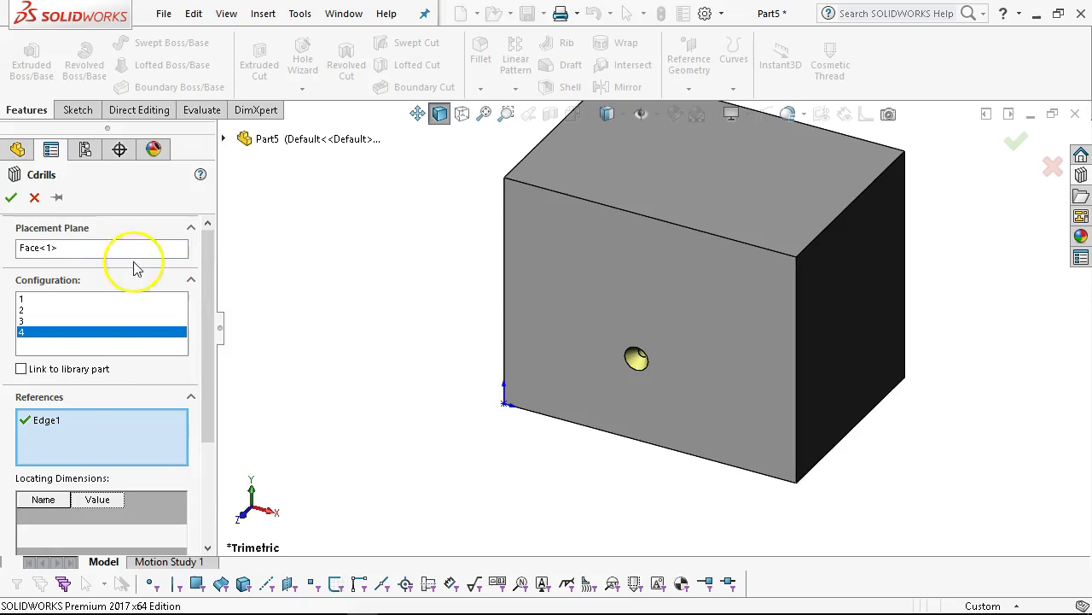
pyautogui.click(11, 199)
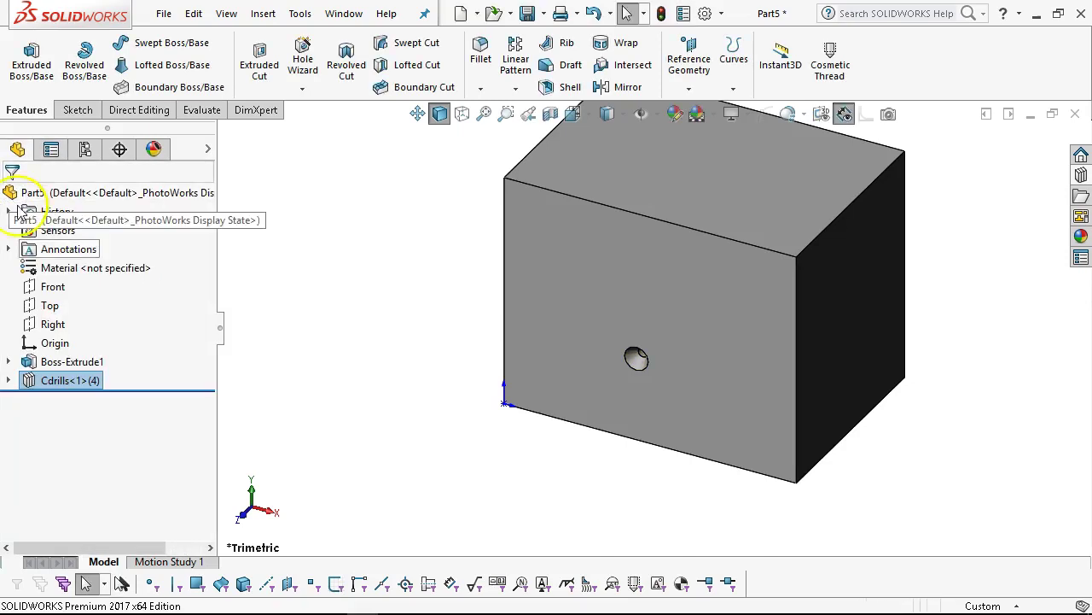
# - Expand Cdrills<1>(4) and inspect the Cut-Revolve1 profile Sketch3 without changing it
pyautogui.click(8, 381)
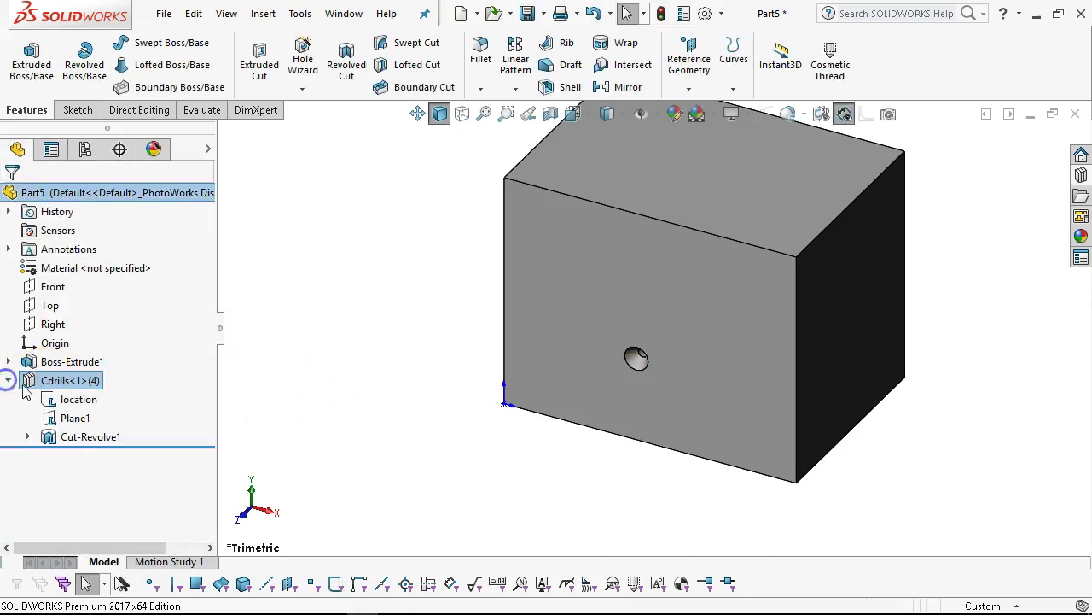
pyautogui.click(28, 437)
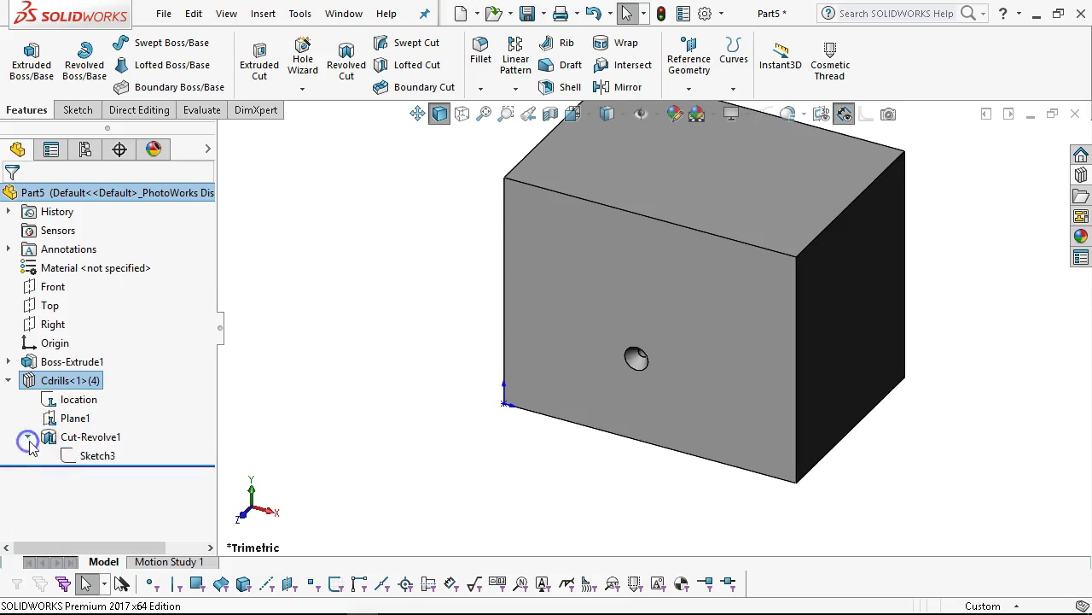
pyautogui.rightClick(115, 455)
pyautogui.click(109, 319)
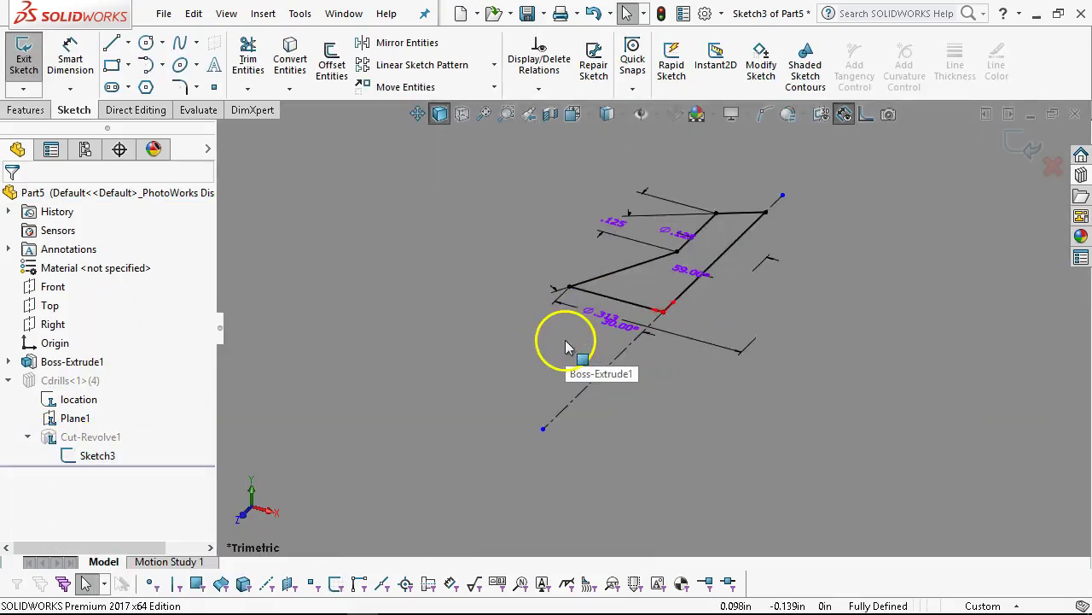
pyautogui.scroll(-2, 763, 268)
pyautogui.scroll(6, 763, 268)
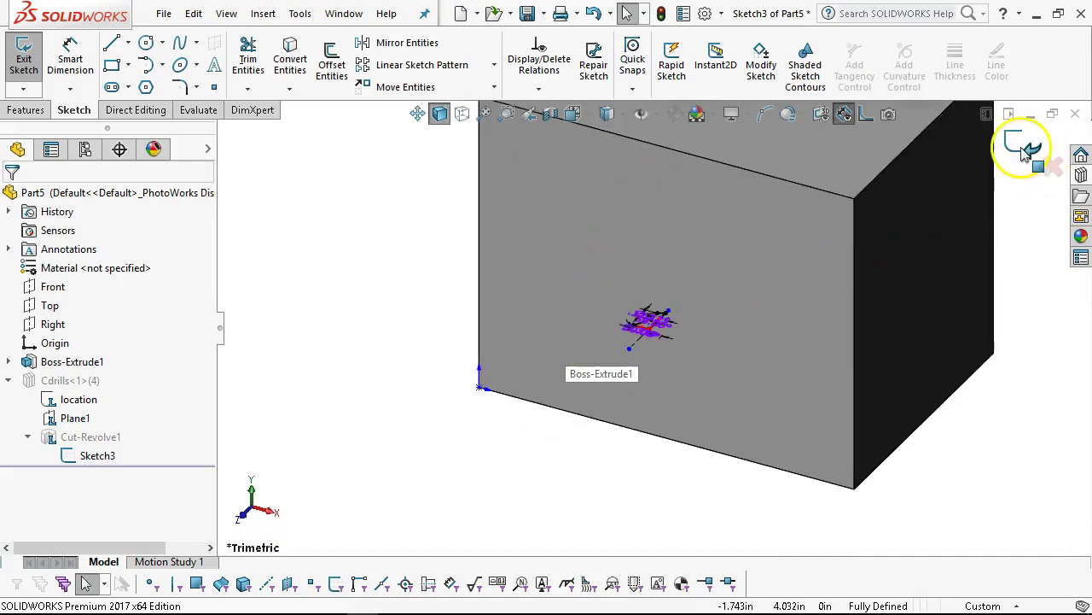
pyautogui.click(1023, 143)
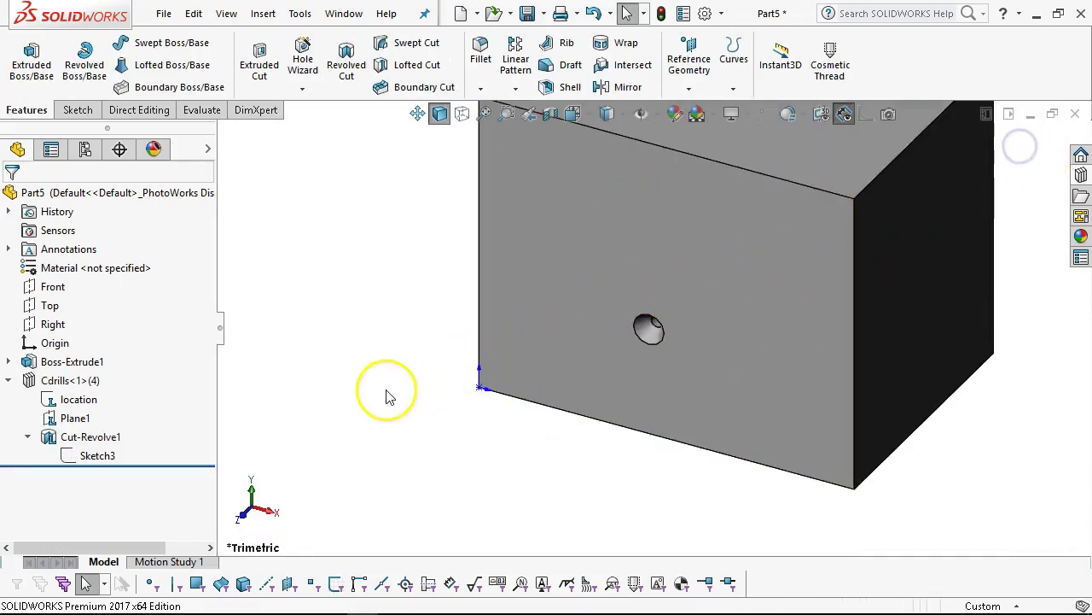
# - Edit the hole's location sketch and inspect the location point's relations
pyautogui.rightClick(73, 418)
pyautogui.rightClick(67, 398)
pyautogui.click(83, 306)
pyautogui.scroll(-5, 666, 350)
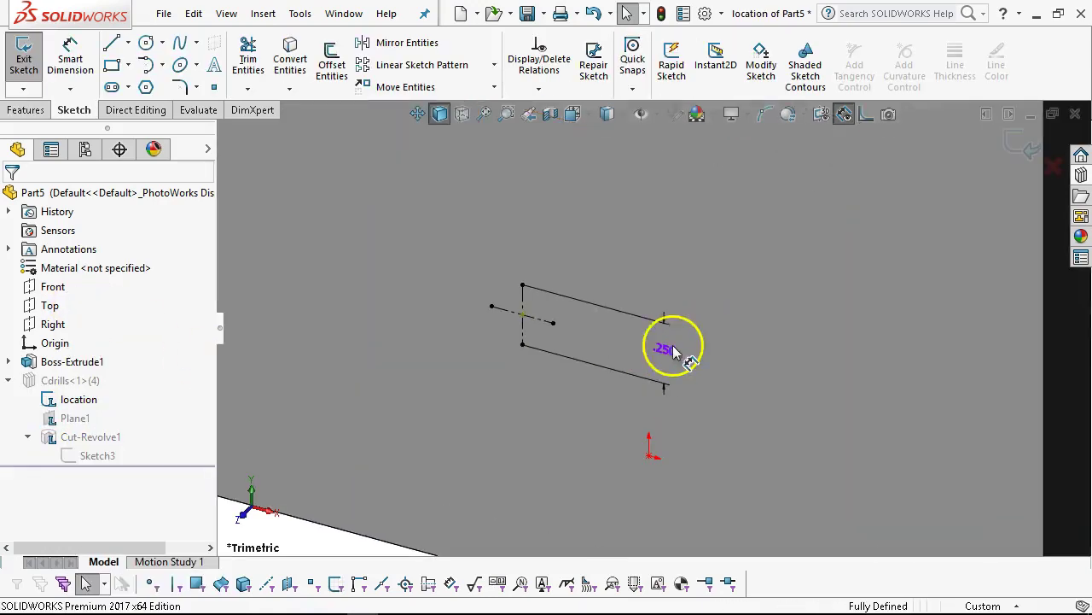
pyautogui.click(523, 316)
pyautogui.scroll(5, 537, 337)
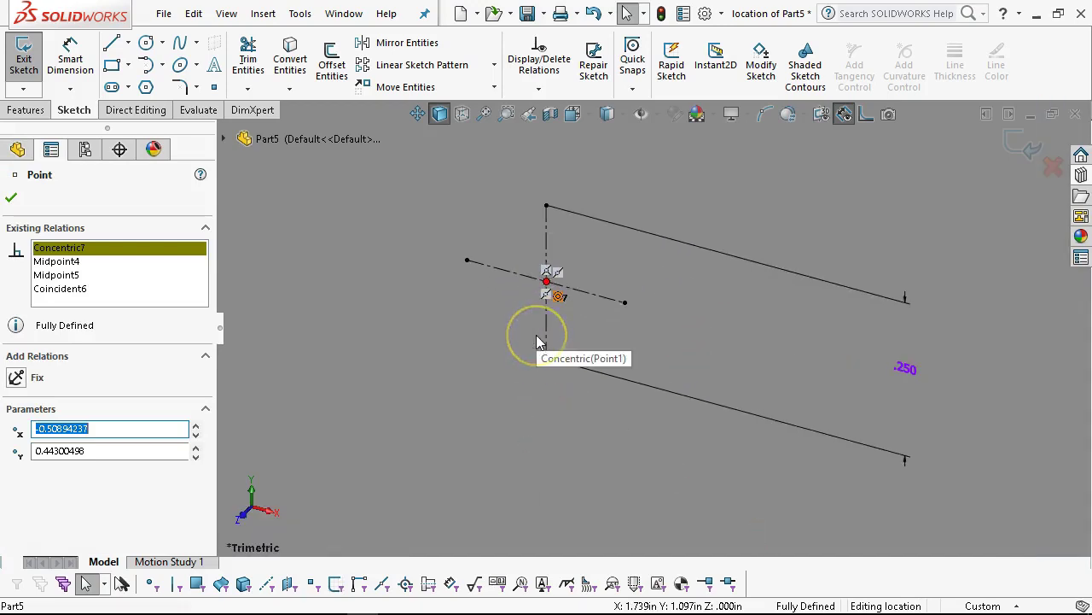
pyautogui.scroll(2, 536, 342)
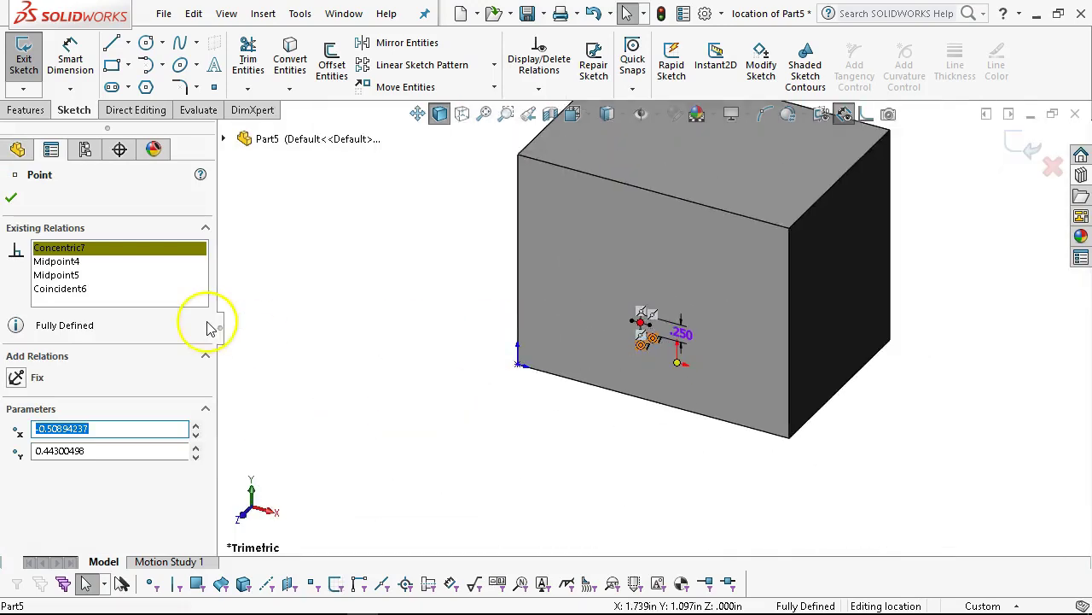
pyautogui.click(459, 393)
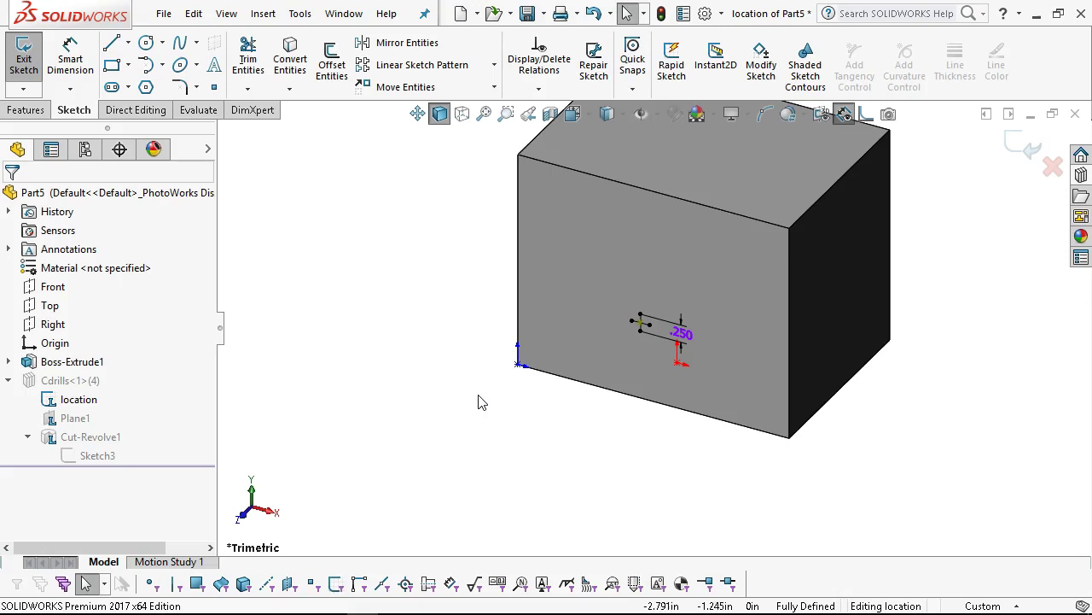
pyautogui.moveTo(482, 400)
pyautogui.mouseDown(button='middle')
pyautogui.moveTo(580, 367)
pyautogui.moveTo(636, 328)
pyautogui.mouseUp(button='middle')
pyautogui.scroll(-2, 634, 326)
pyautogui.scroll(-4, 633, 326)
# - Delete the Concentric7 relation from the hole's location point
pyautogui.click(685, 248)
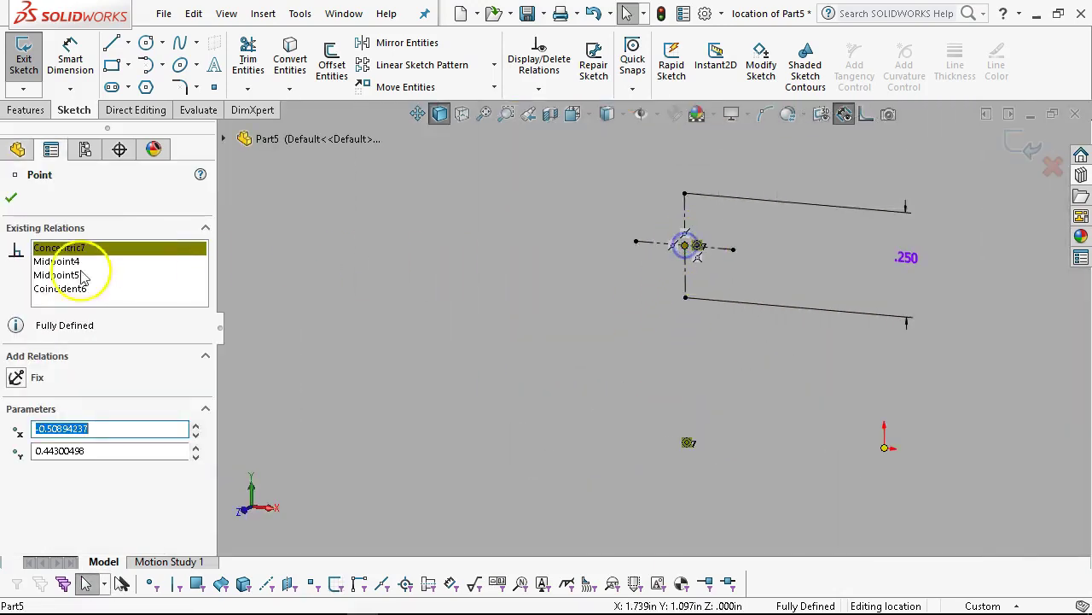
pyautogui.click(73, 247)
pyautogui.press('Delete')
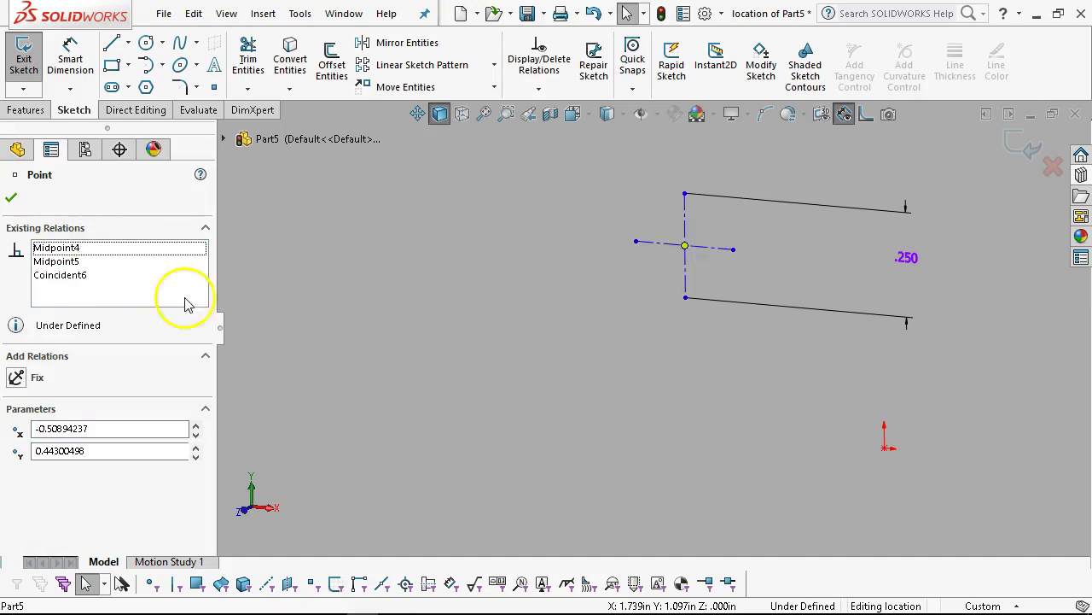
pyautogui.scroll(3, 500, 384)
pyautogui.click(383, 317)
# - Dimension the vertical construction line 1.000 from the block's left edge
pyautogui.rightClick(386, 316)
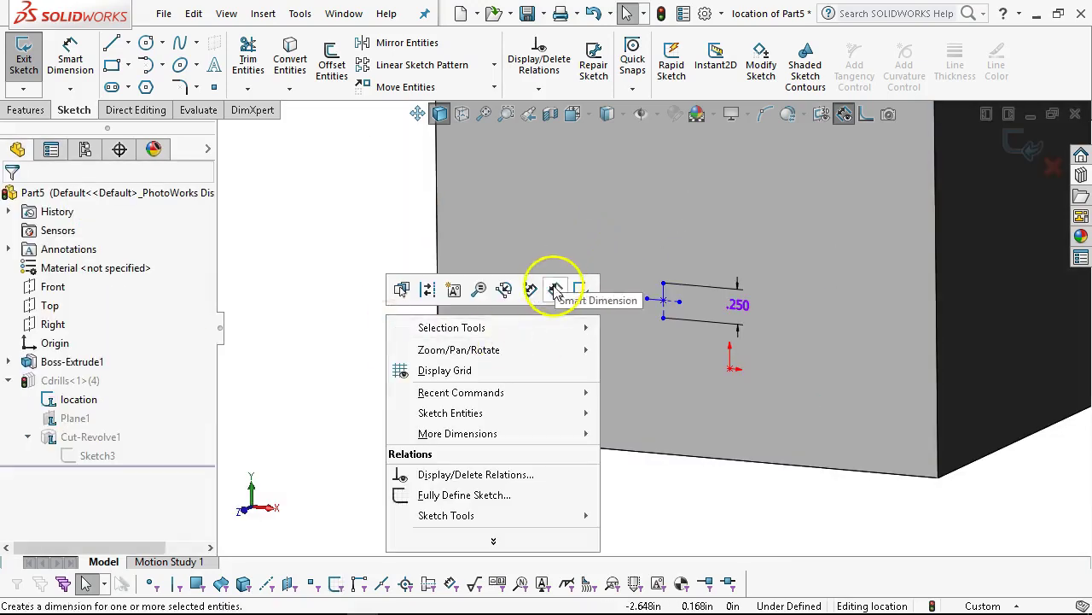
pyautogui.click(583, 291)
pyautogui.click(664, 309)
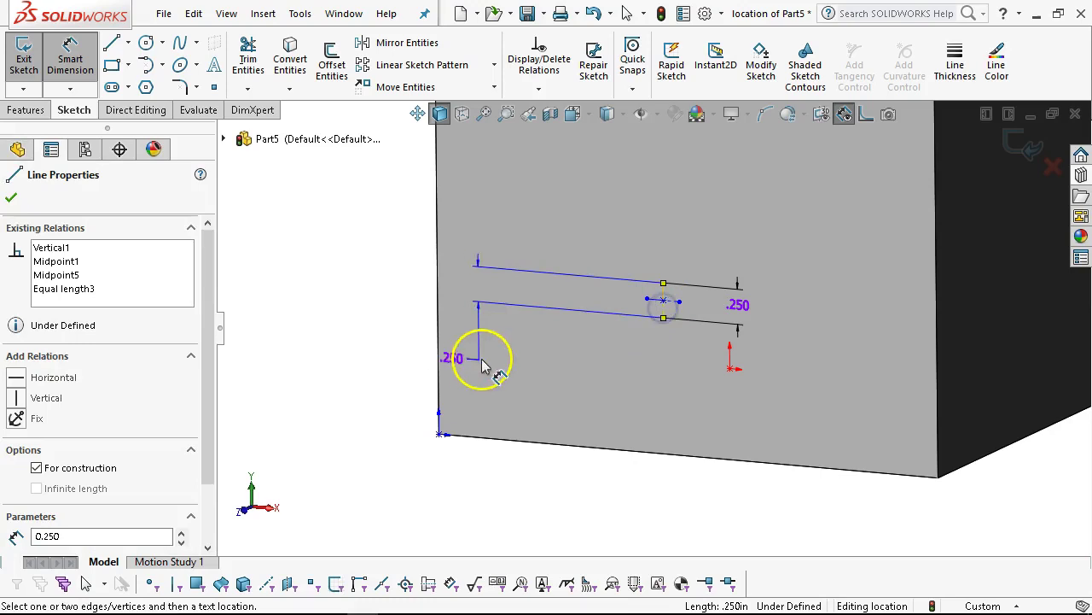
pyautogui.click(438, 370)
pyautogui.click(506, 476)
pyautogui.write('1')
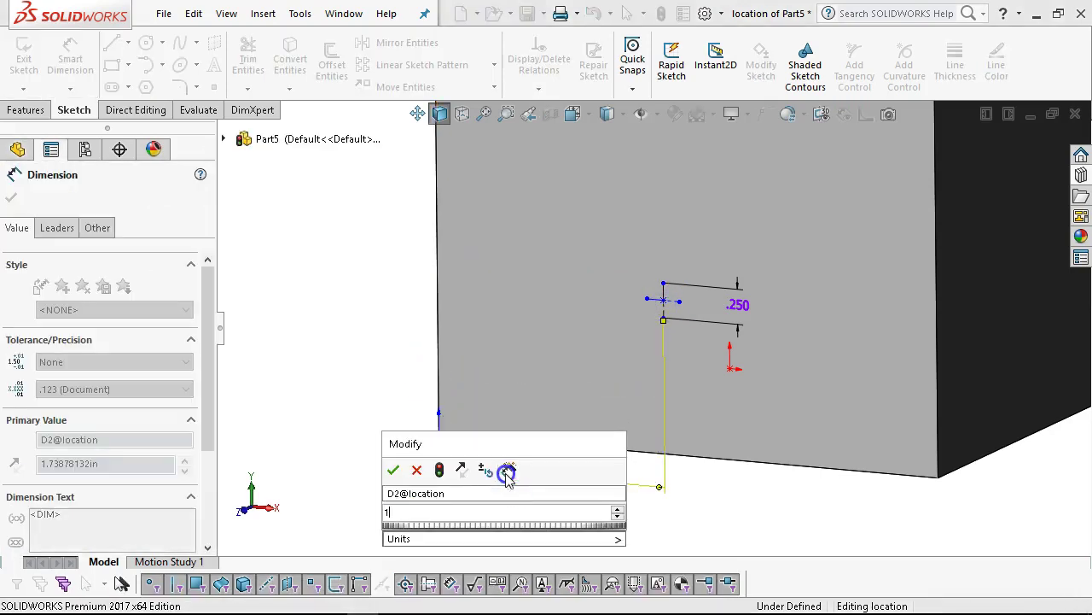
pyautogui.click(388, 469)
pyautogui.rightClick(373, 362)
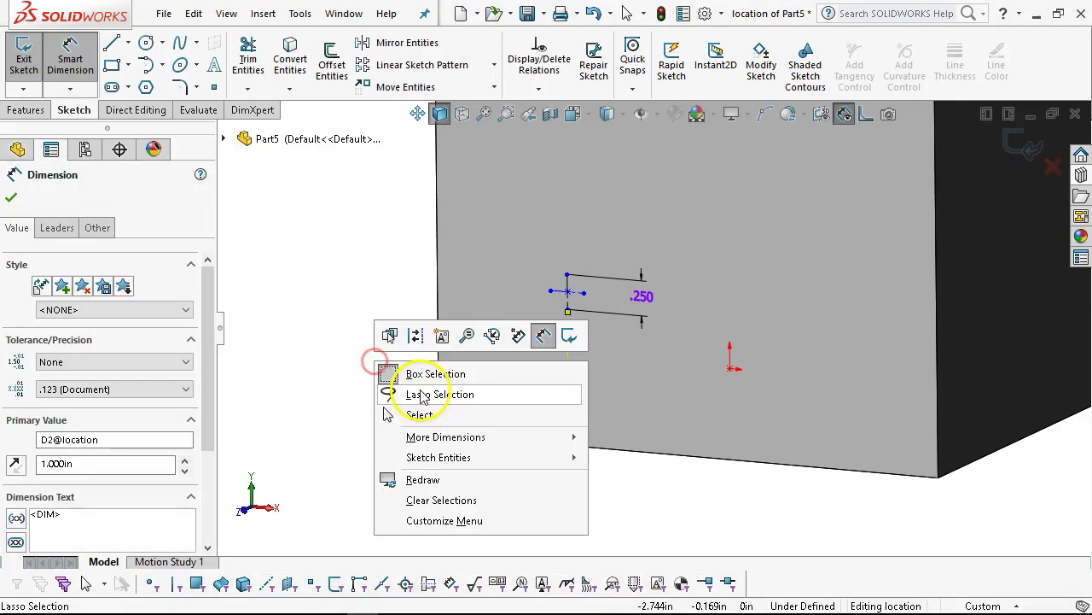
pyautogui.click(415, 416)
# - Make the location point coincident with the construction line and exit the sketch
pyautogui.rightClick(436, 278)
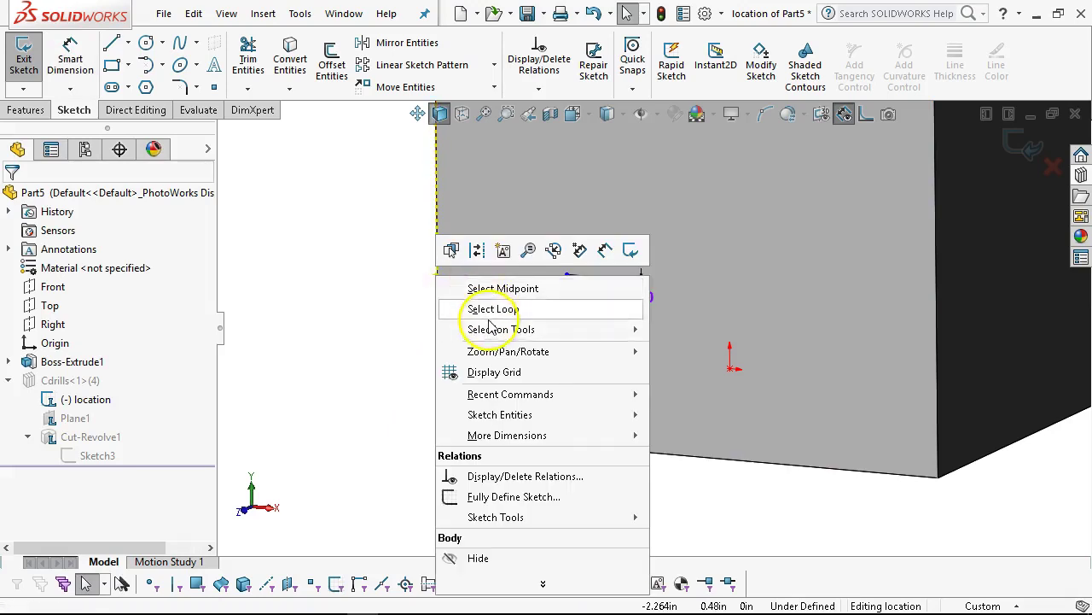
pyautogui.click(496, 290)
pyautogui.click(561, 290)
pyautogui.keyDown('ctrl'); pyautogui.click(565, 292); pyautogui.keyUp('ctrl')
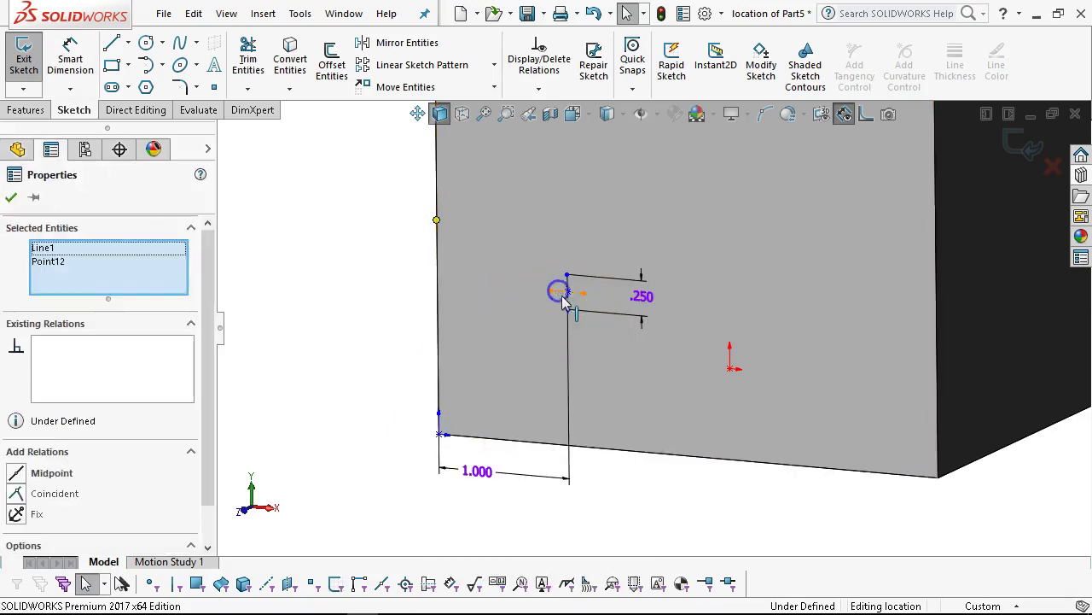
pyautogui.click(626, 216)
pyautogui.click(319, 285)
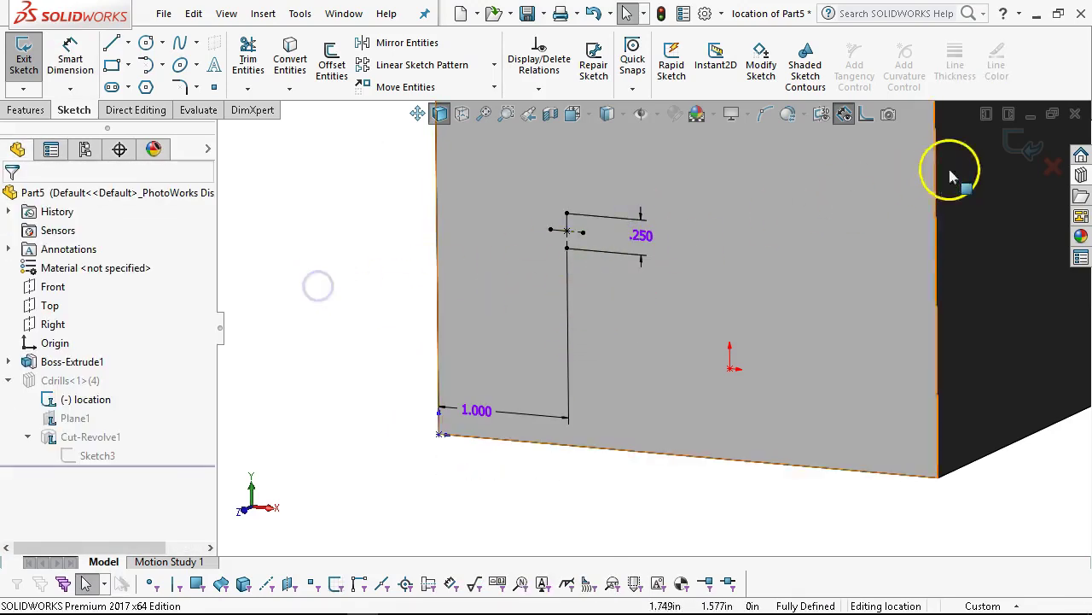
pyautogui.click(1009, 148)
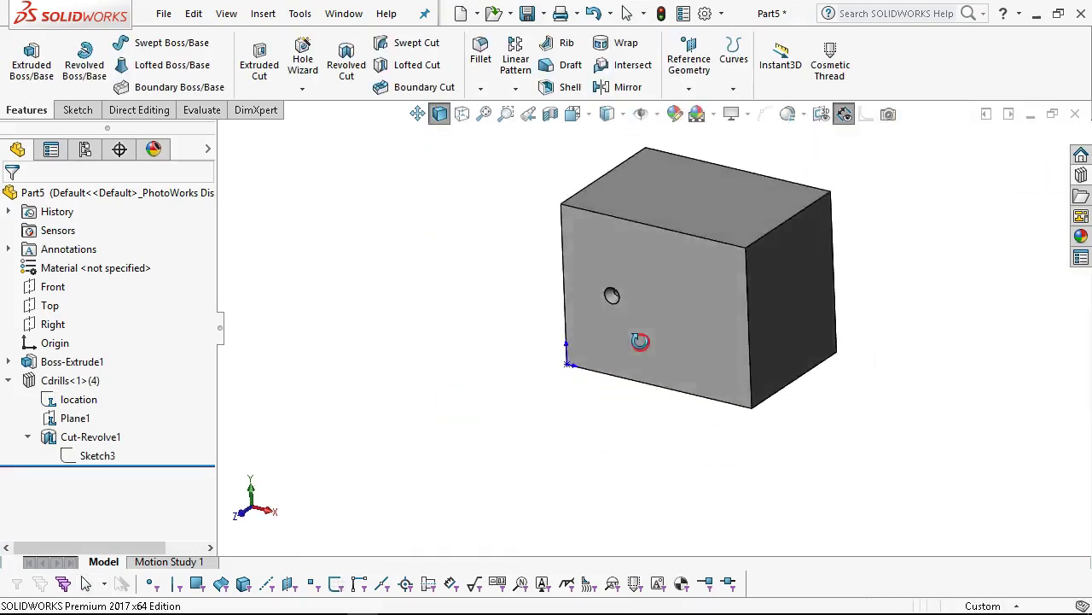
# - Orbit the drilled block for a final look, then close Part5 without saving
pyautogui.scroll(-3, 667, 261)
pyautogui.moveTo(674, 261); pyautogui.dragTo(452, 260, button='middle')
pyautogui.click(8, 380)
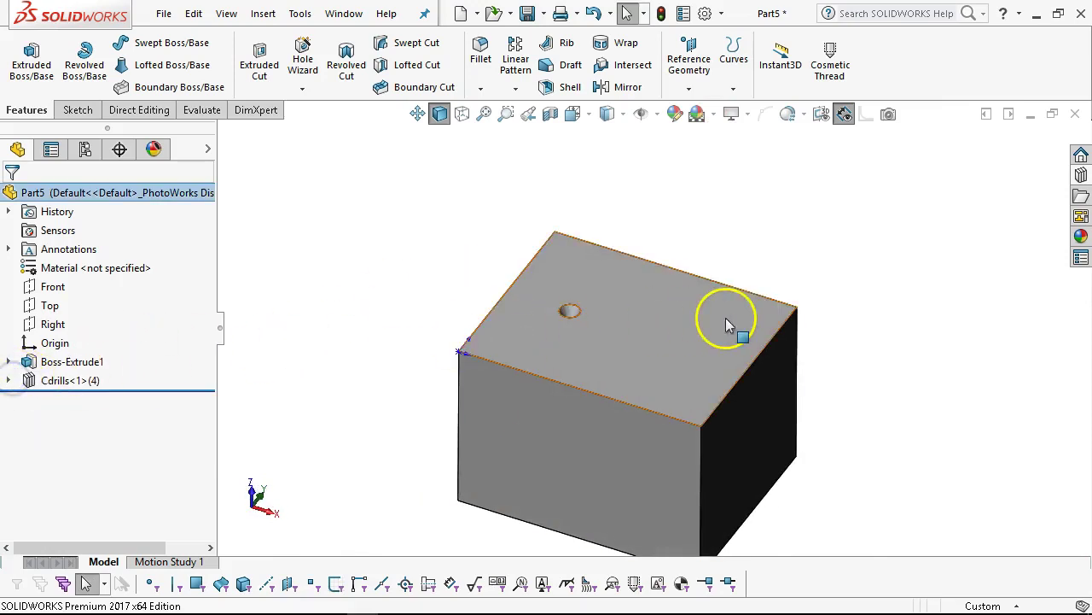
pyautogui.scroll(2, 726, 317)
pyautogui.moveTo(725, 317); pyautogui.dragTo(722, 354, button='middle')
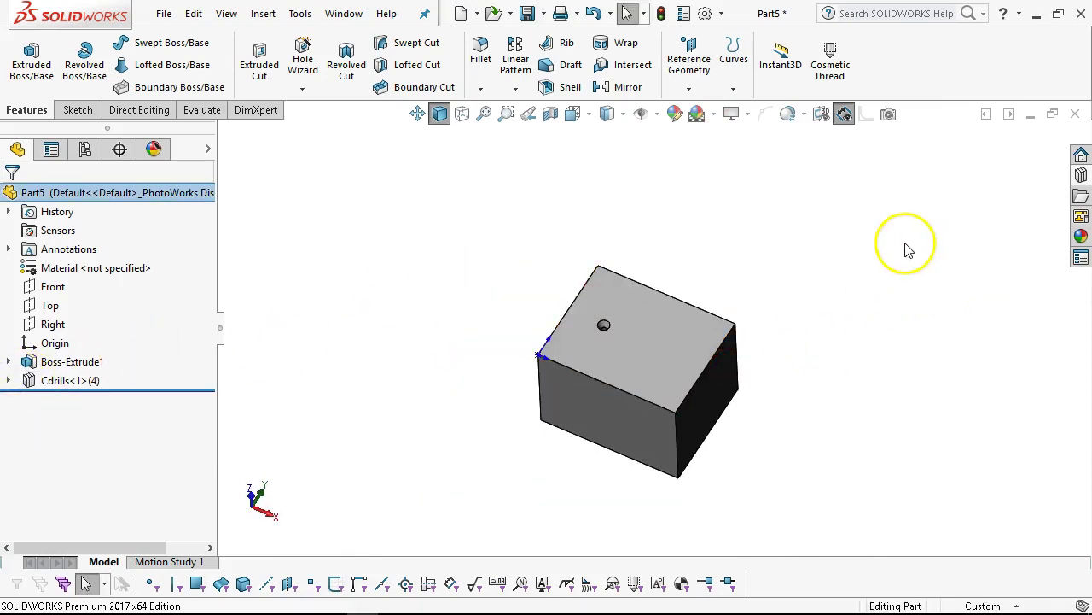
pyautogui.click(1077, 114)
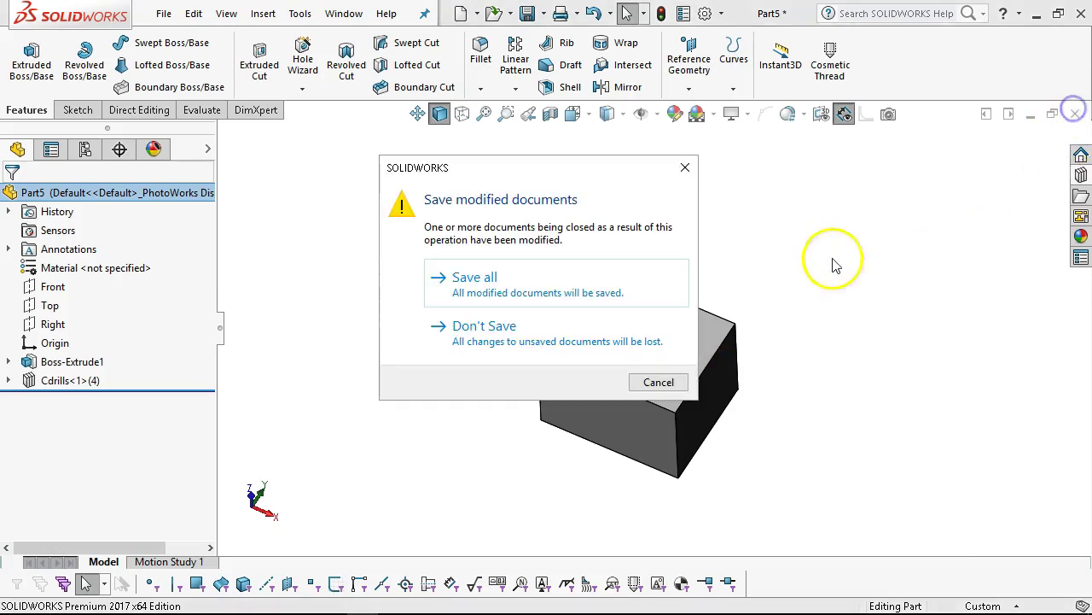
pyautogui.click(483, 324)
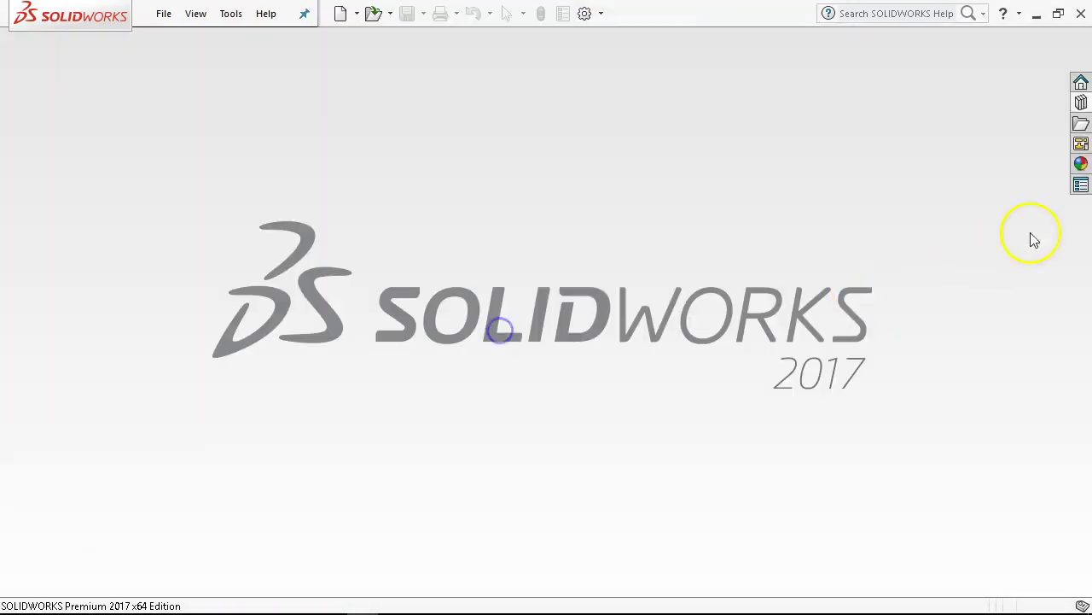
# - Open the sae j1926-1 (rectangular face) example from fluid power ports and orbit around its port
pyautogui.click(1081, 104)
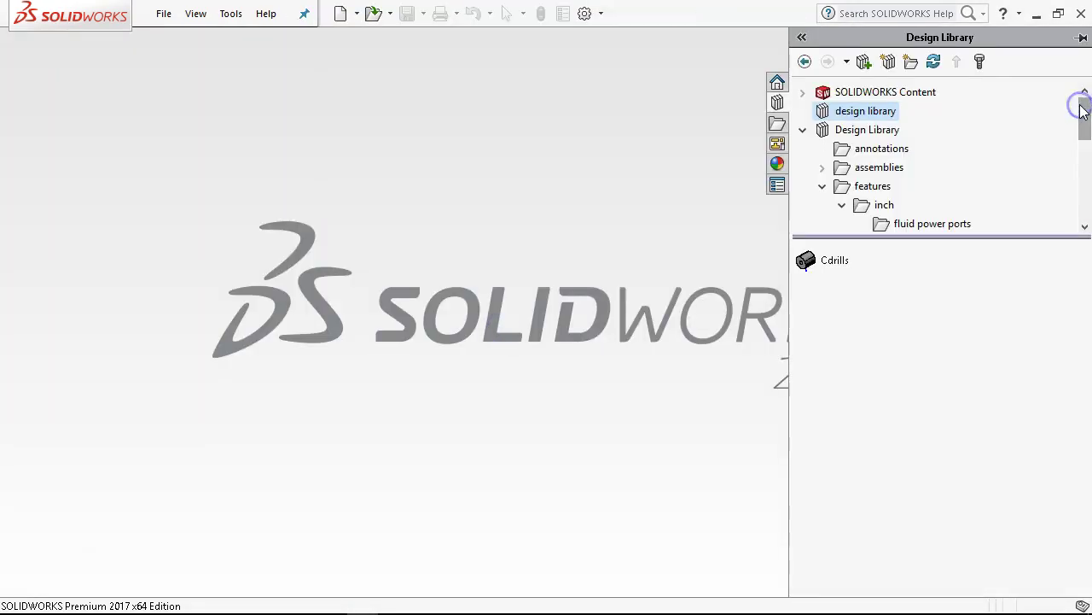
pyautogui.click(884, 225)
pyautogui.doubleClick(874, 292)
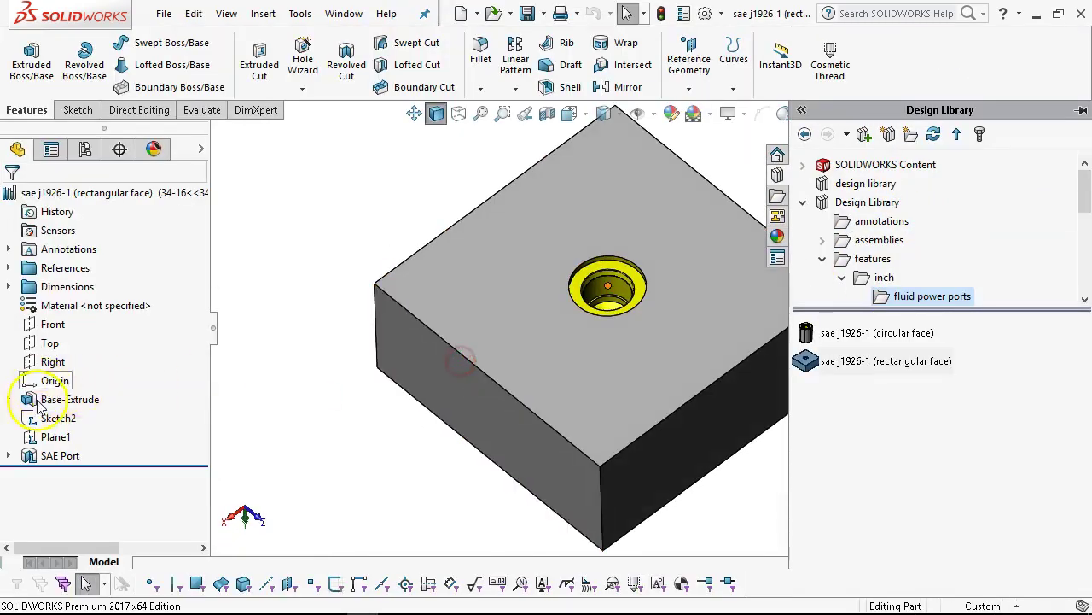
pyautogui.click(56, 418)
pyautogui.scroll(-5, 591, 315)
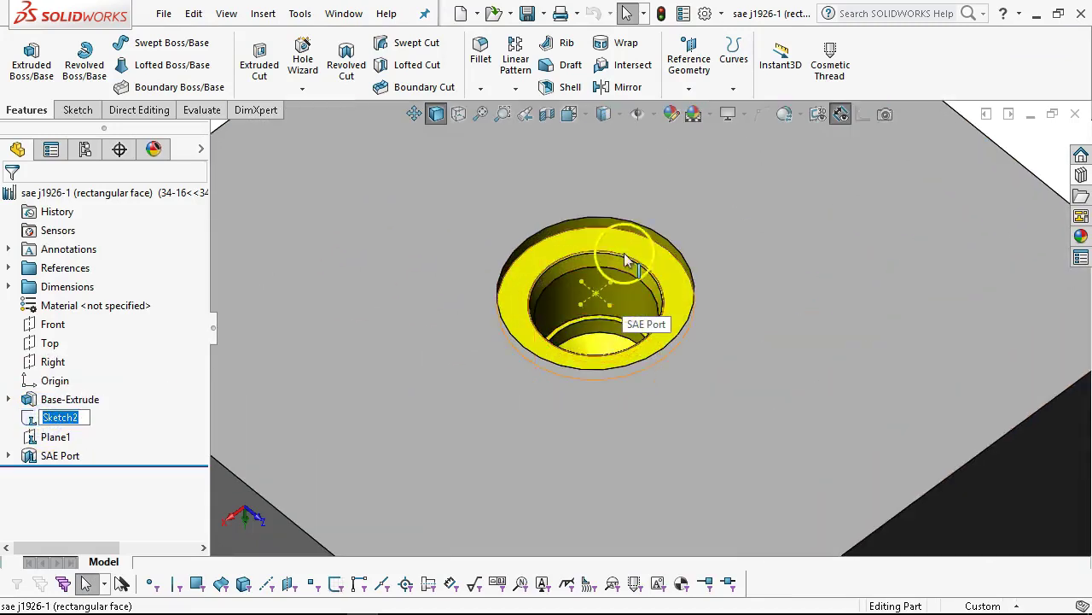
pyautogui.scroll(5, 586, 302)
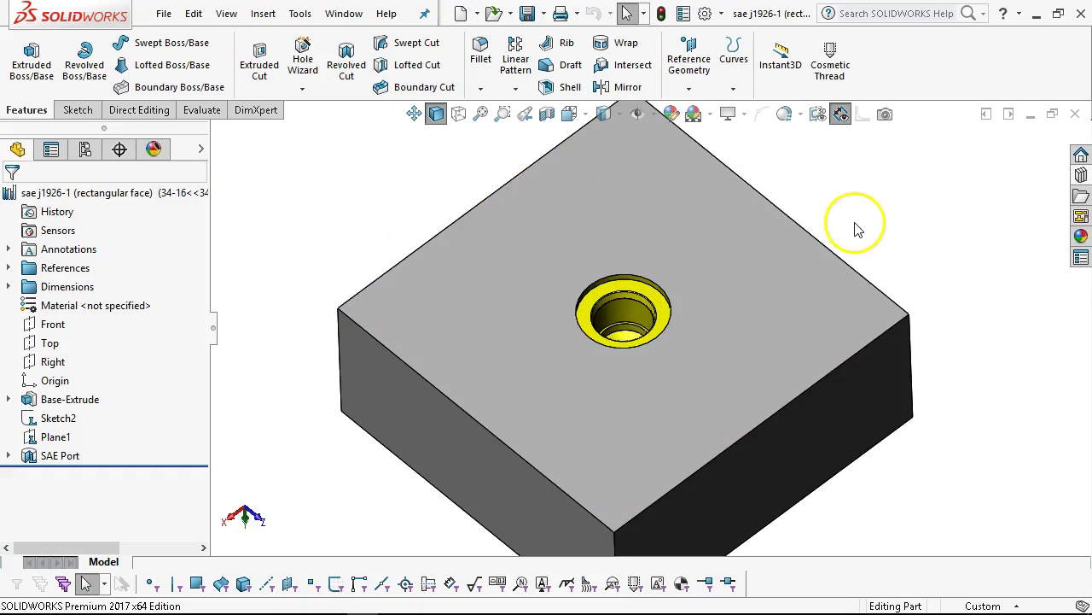
pyautogui.moveTo(859, 230)
pyautogui.mouseDown(button='middle')
pyautogui.moveTo(847, 188)
pyautogui.moveTo(860, 168)
pyautogui.mouseUp(button='middle')
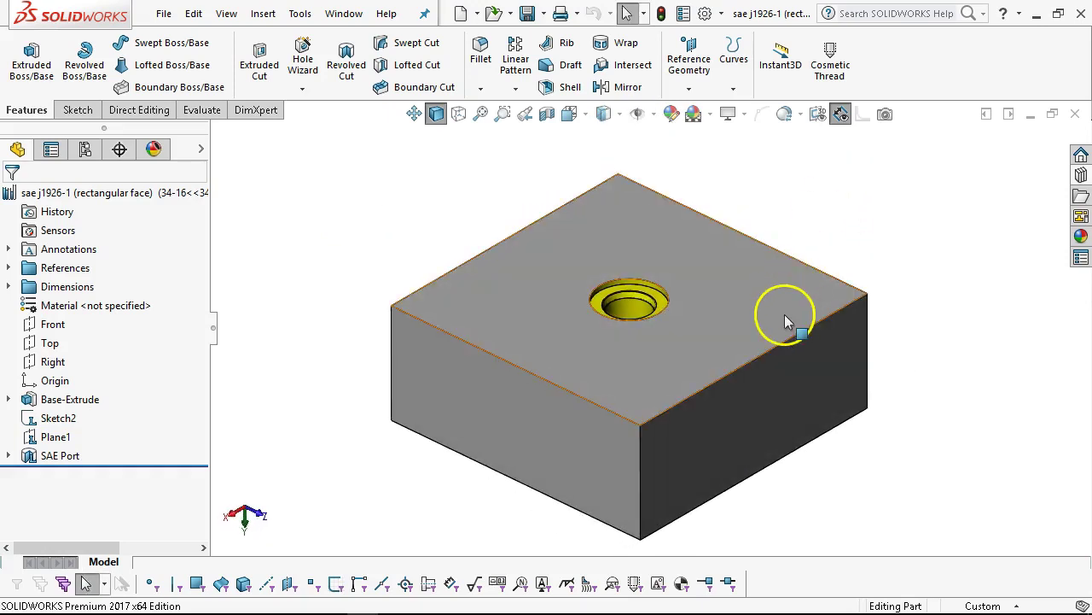
pyautogui.click(1079, 175)
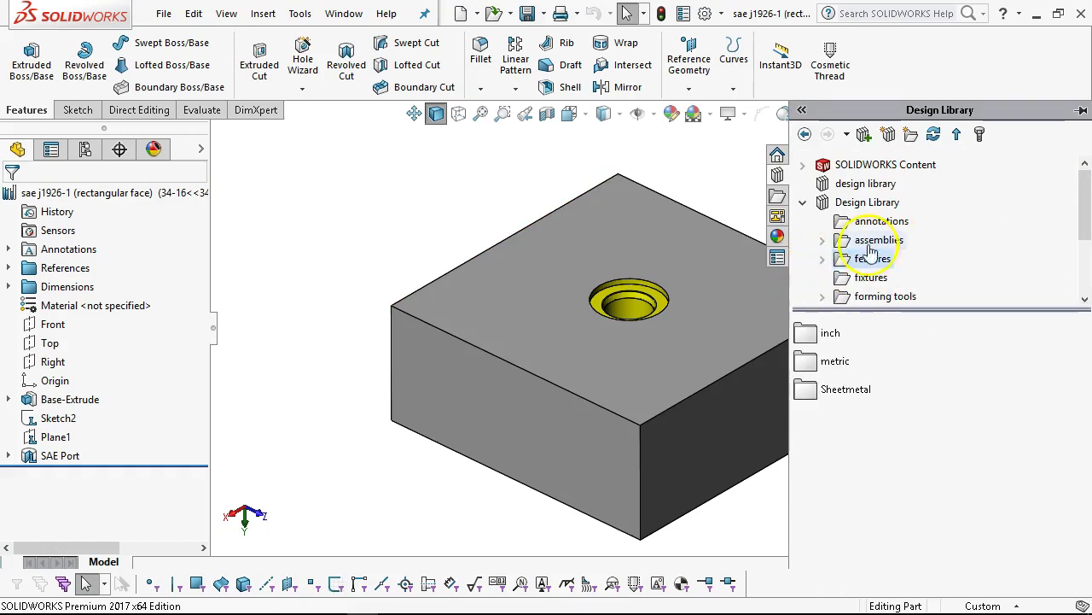
pyautogui.scroll(-1, 896, 245)
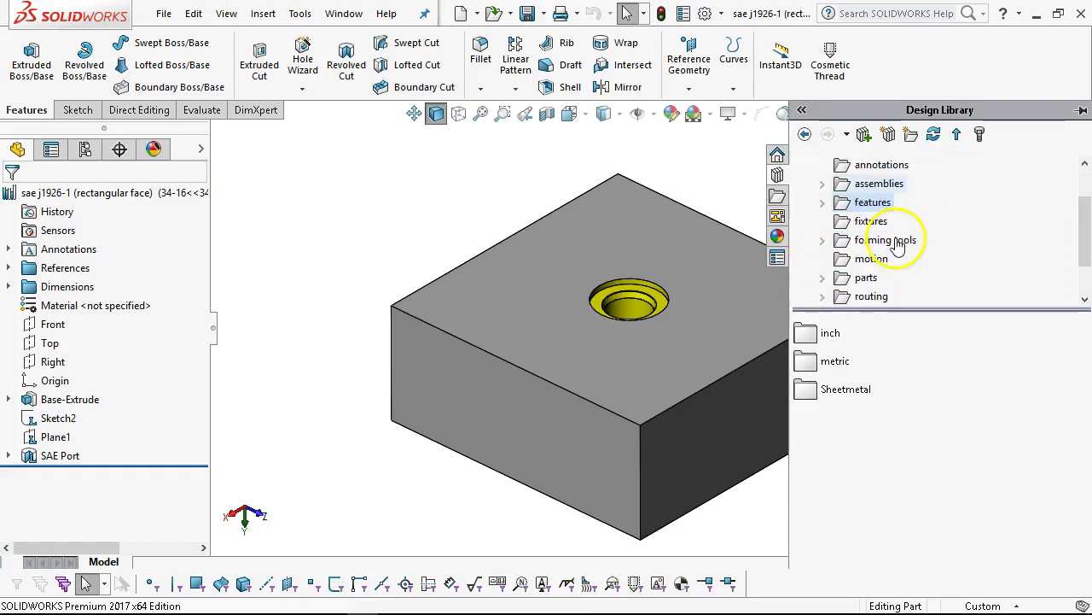
pyautogui.click(822, 240)
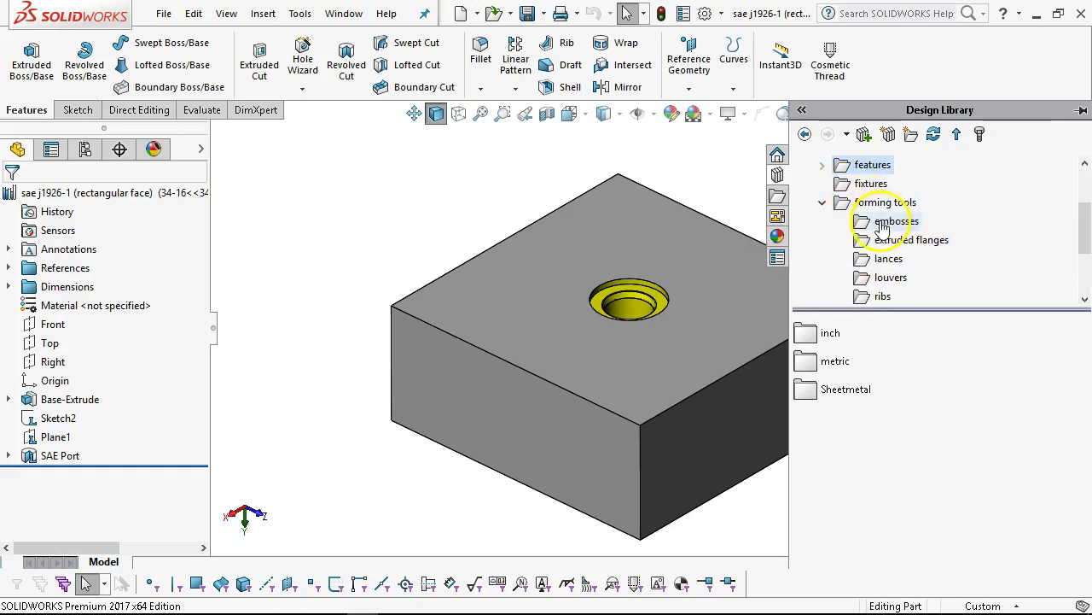
pyautogui.click(887, 224)
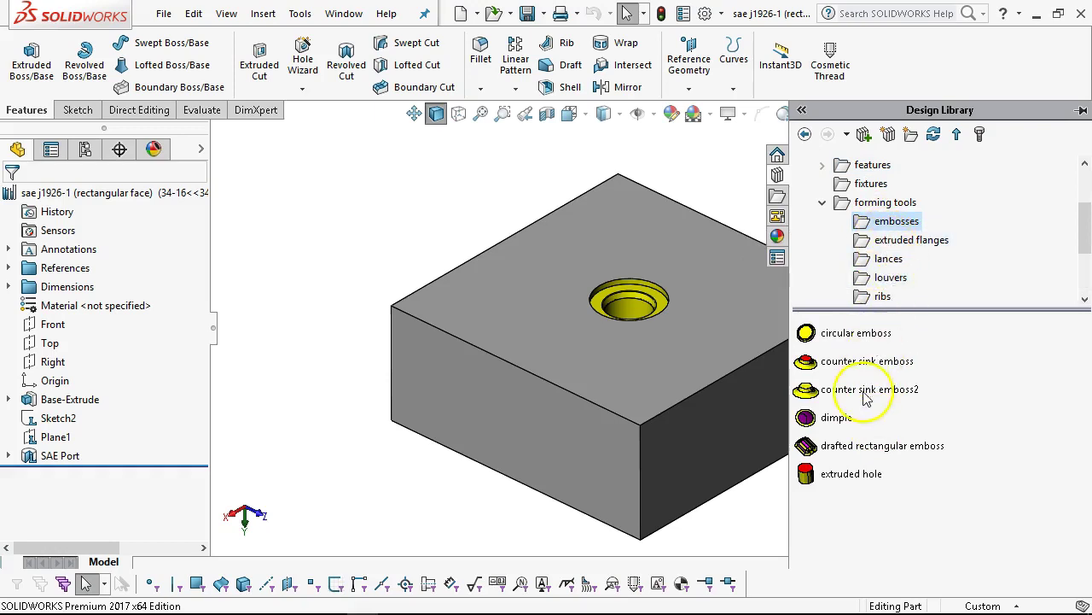
pyautogui.click(893, 243)
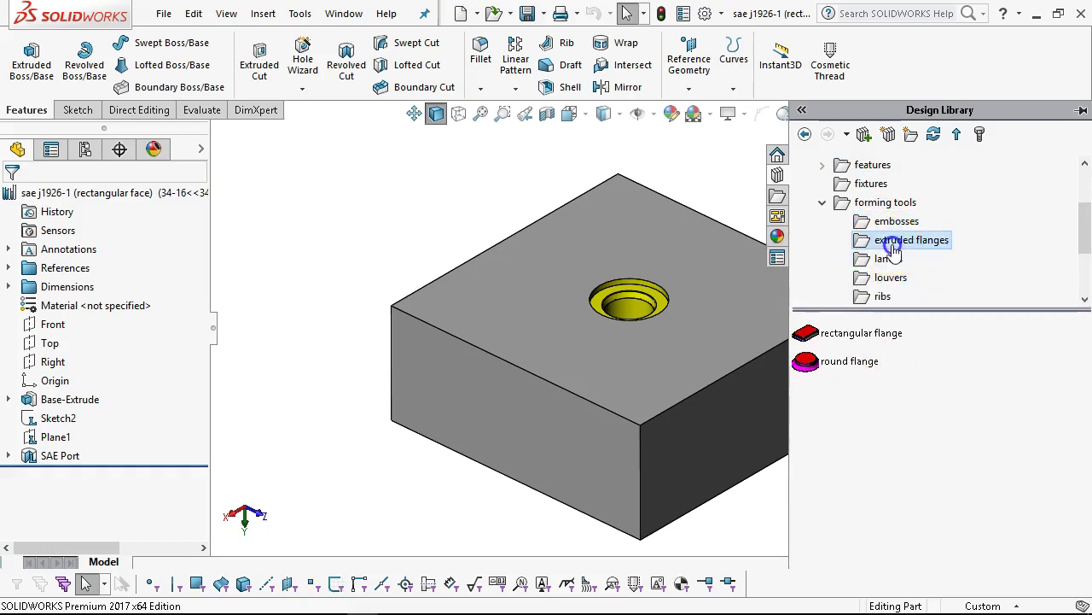
pyautogui.click(887, 259)
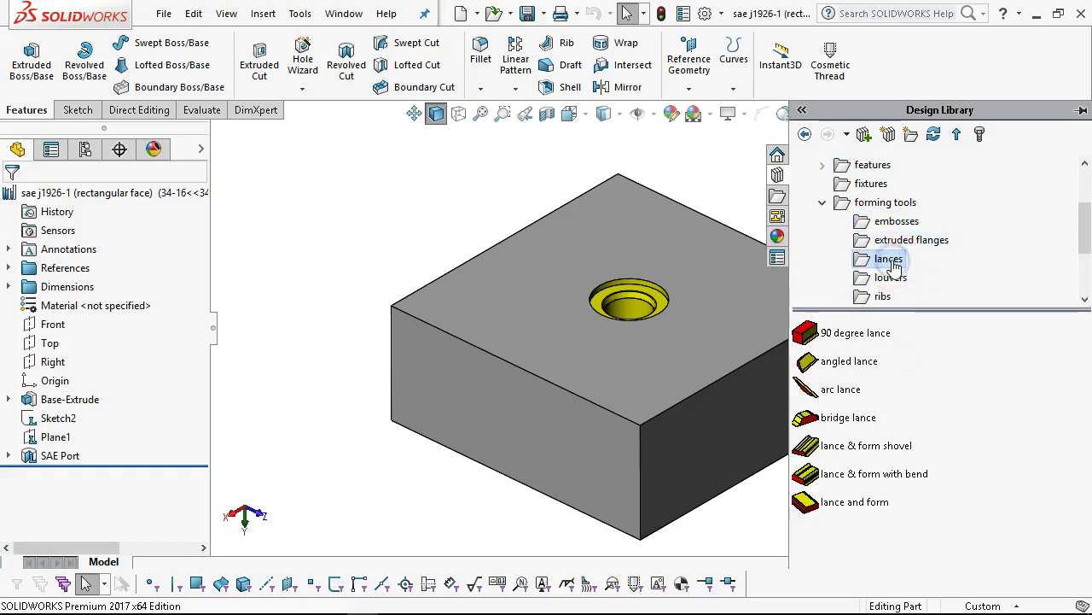
pyautogui.click(822, 202)
pyautogui.click(869, 184)
pyautogui.click(868, 221)
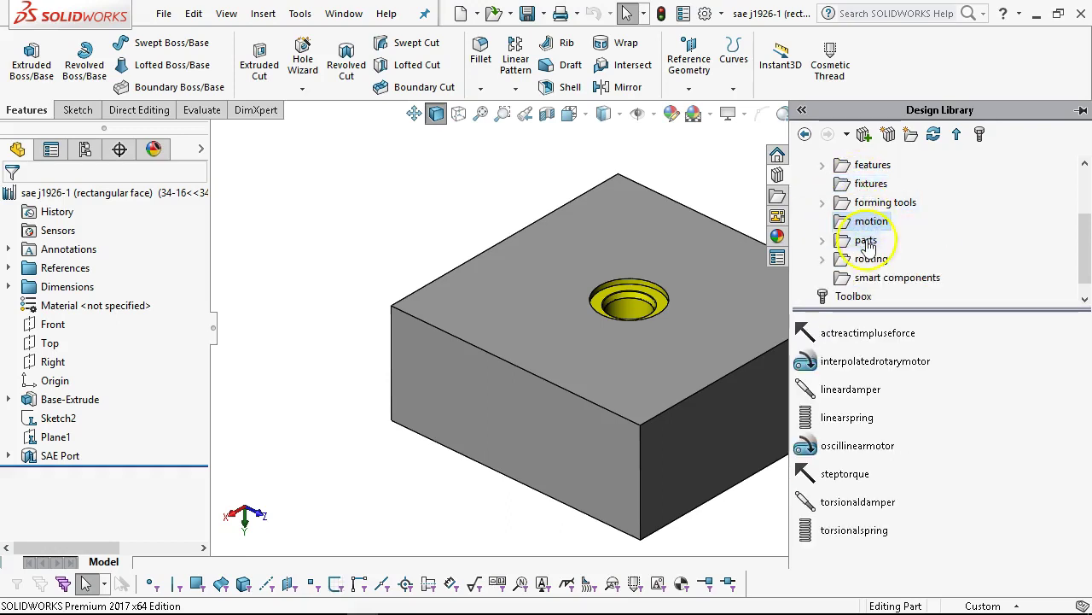
pyautogui.click(865, 241)
pyautogui.doubleClick(808, 333)
pyautogui.moveTo(808, 334)
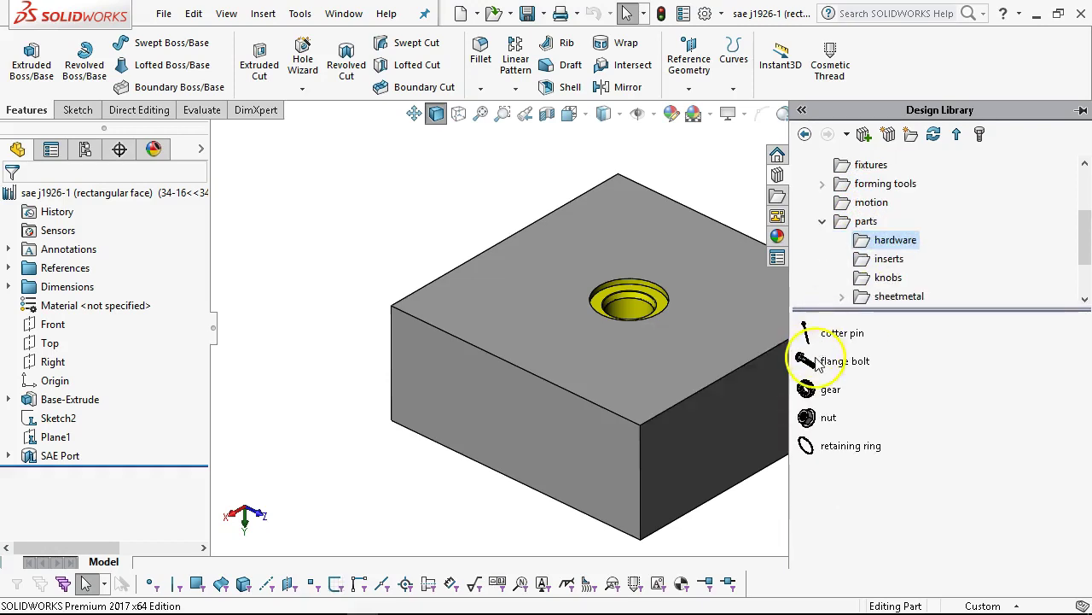
pyautogui.click(818, 365)
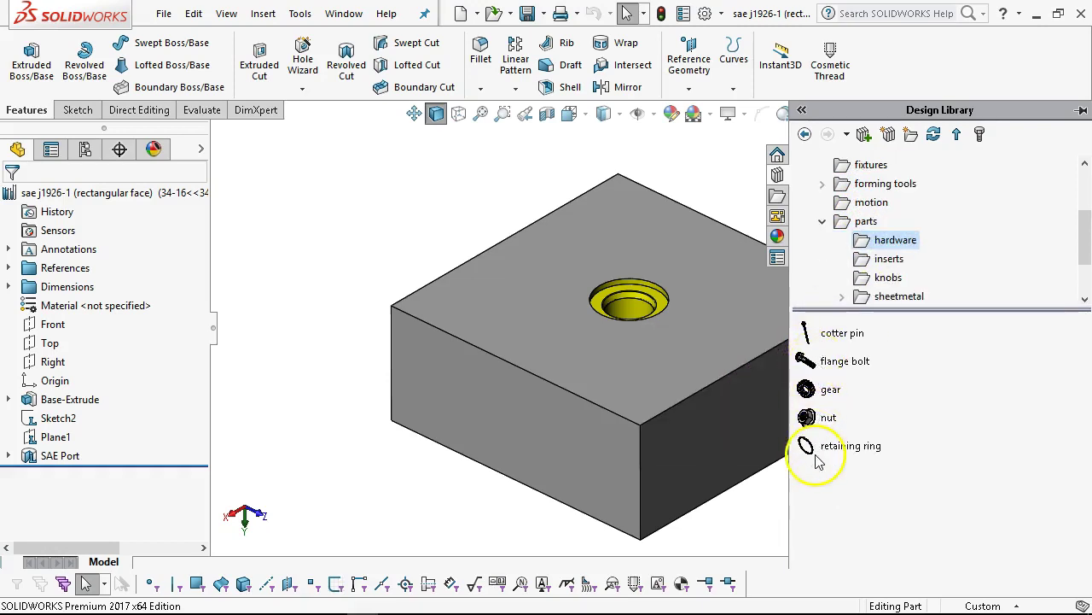
pyautogui.click(822, 221)
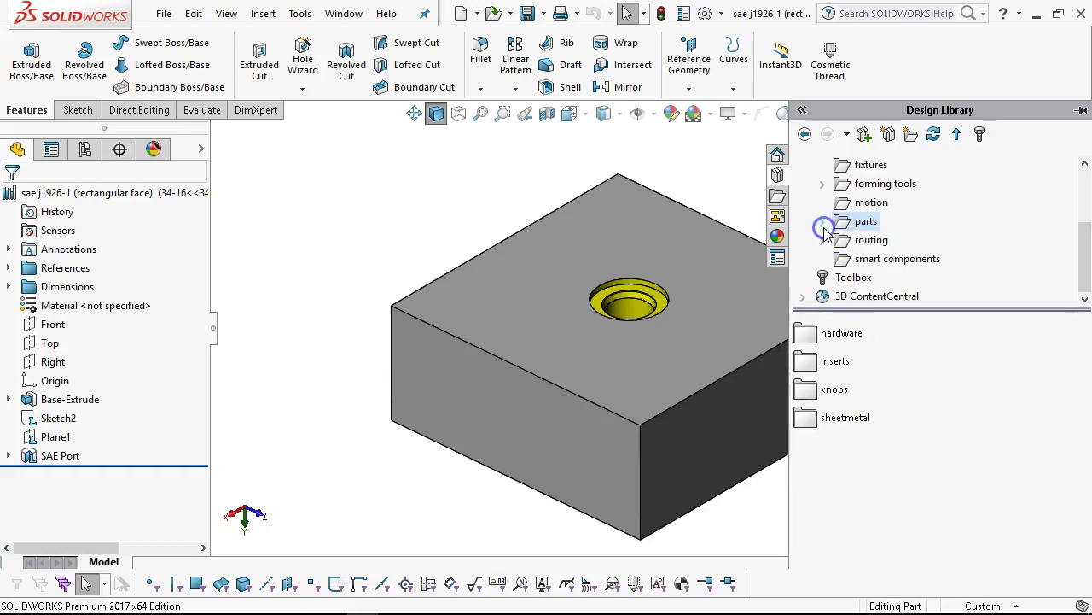
pyautogui.click(863, 261)
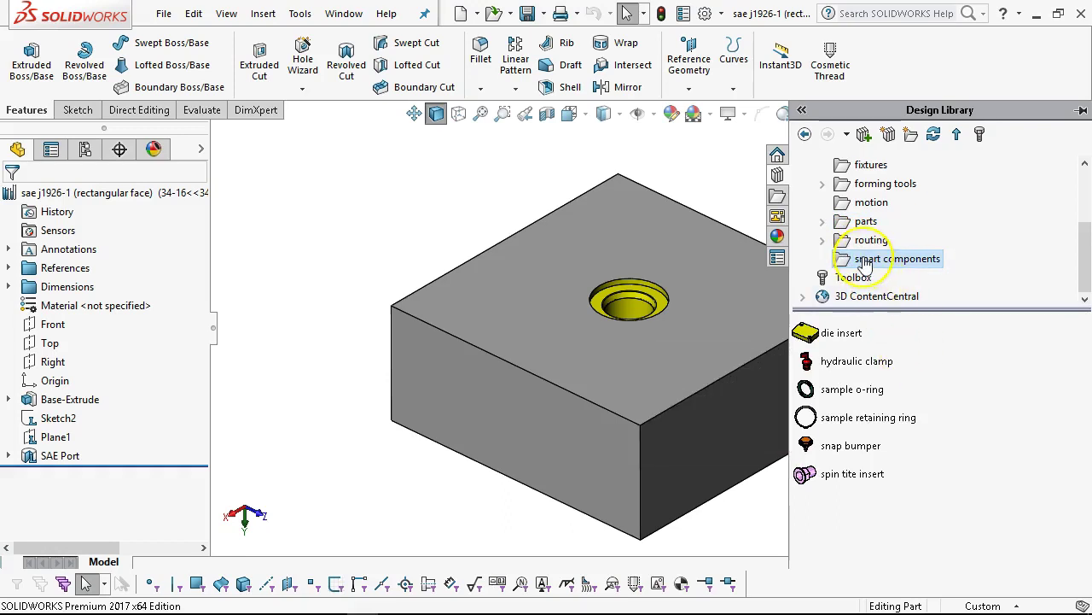
pyautogui.scroll(3, 875, 256)
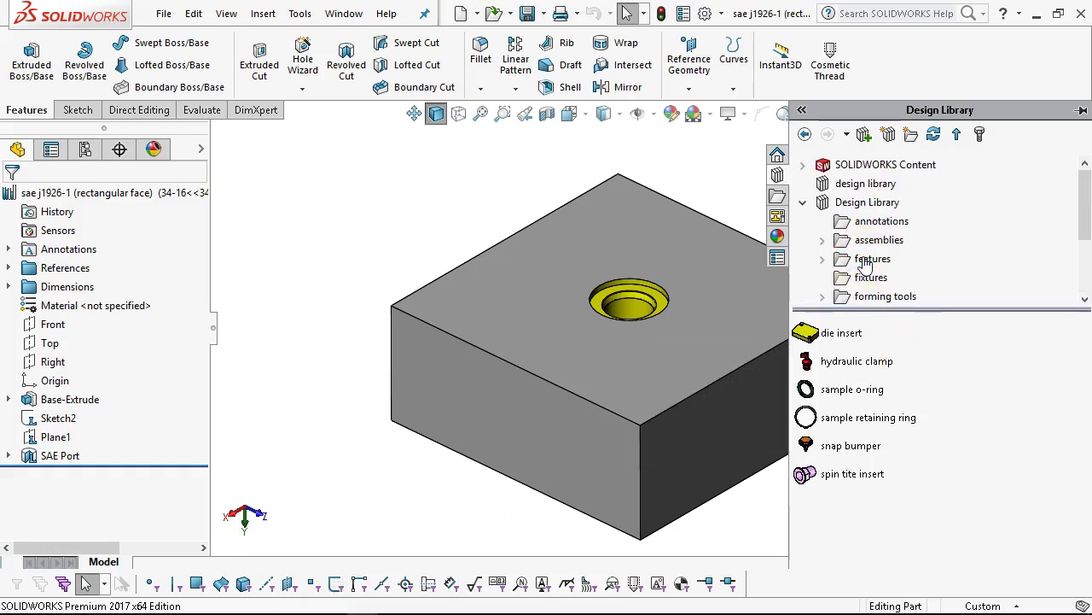
pyautogui.click(886, 223)
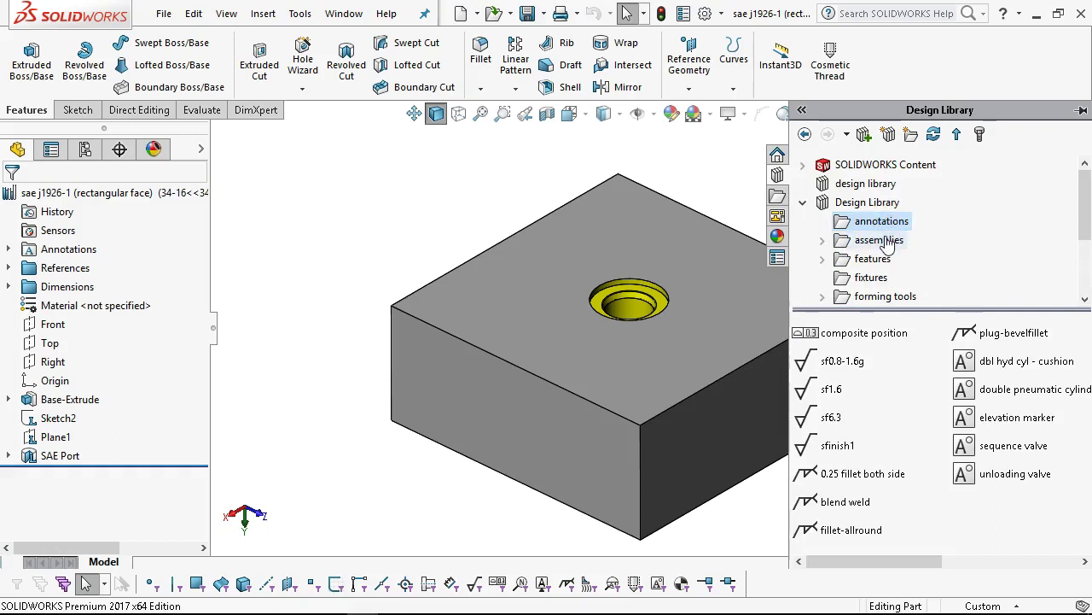
pyautogui.click(887, 238)
pyautogui.click(865, 261)
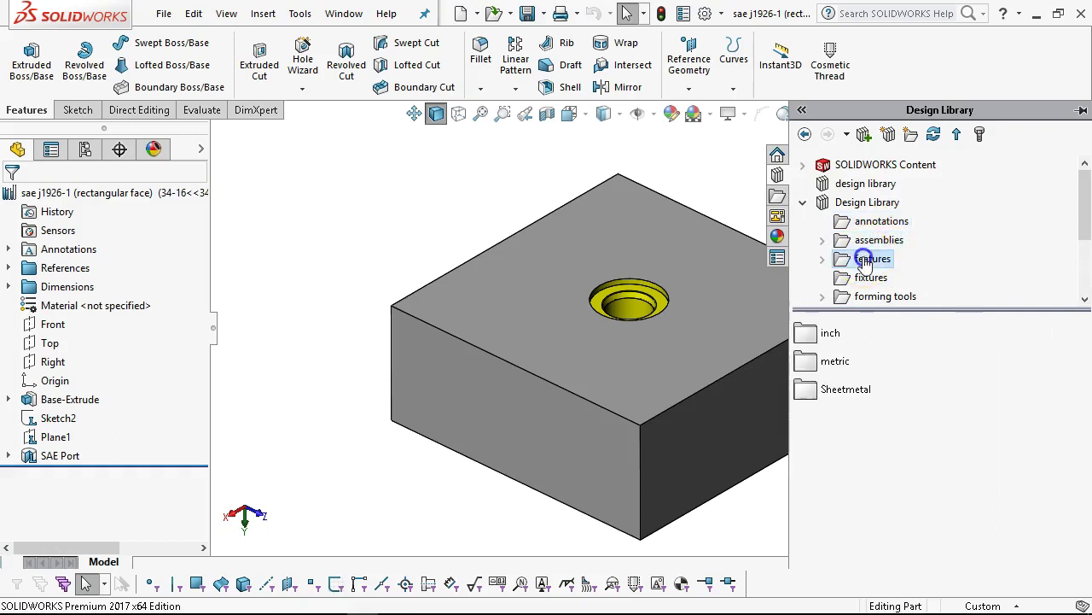
pyautogui.click(821, 259)
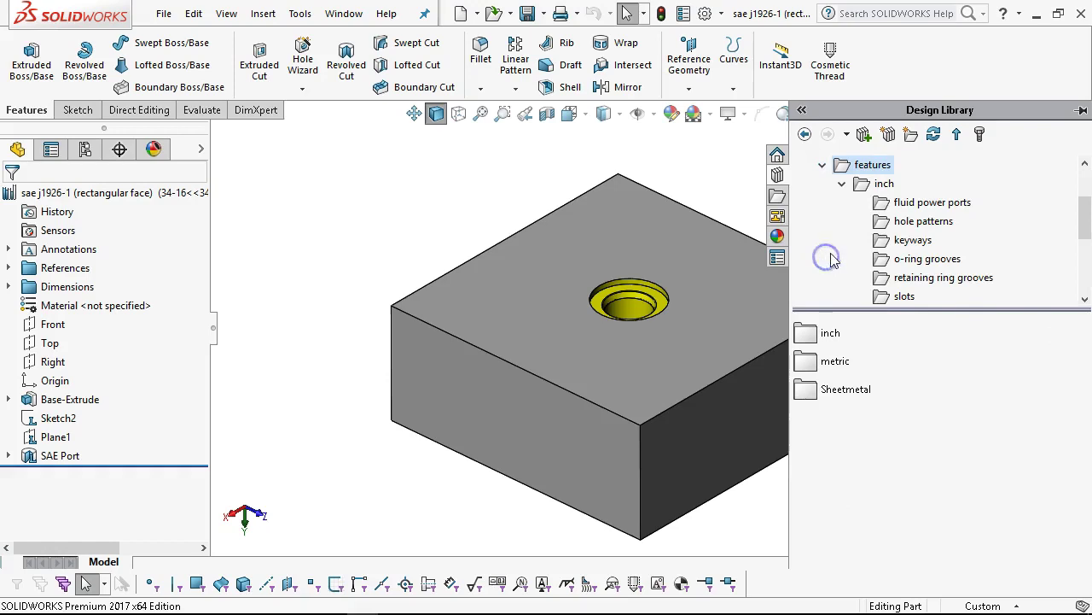
pyautogui.click(925, 221)
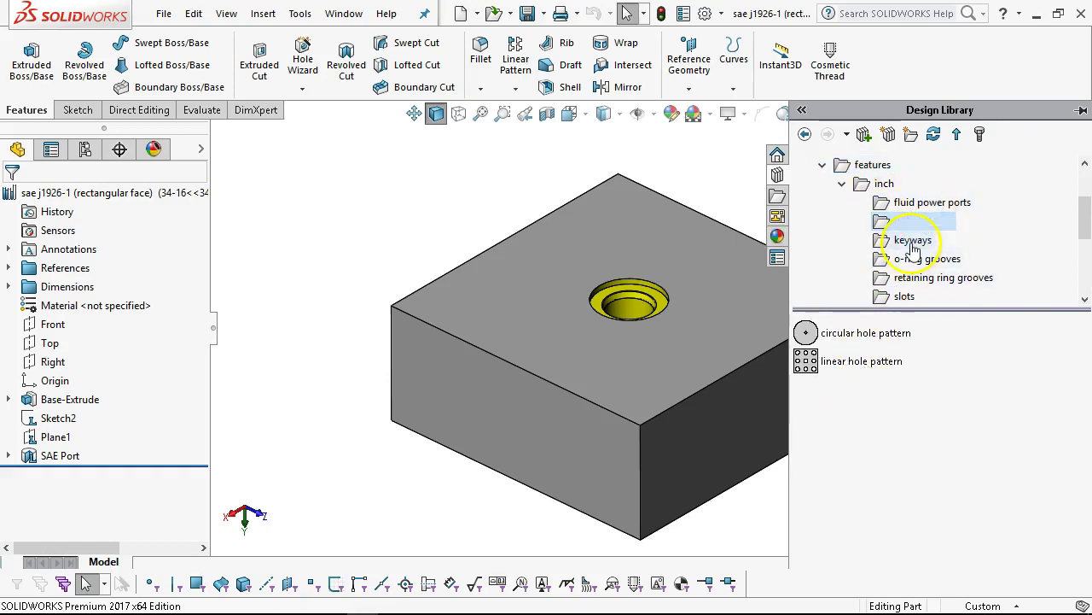
pyautogui.click(911, 242)
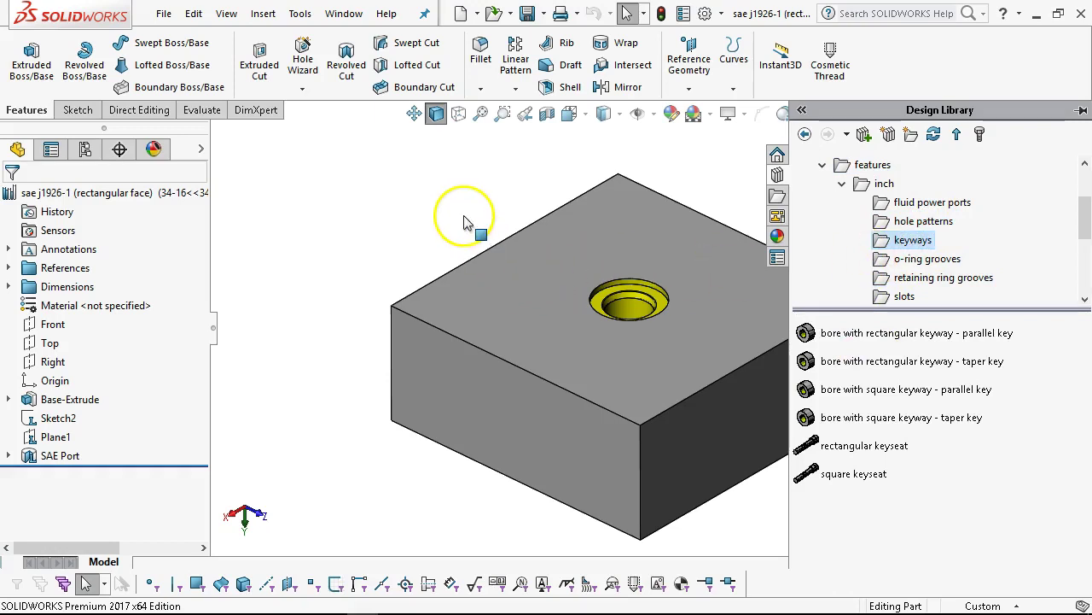
pyautogui.click(512, 219)
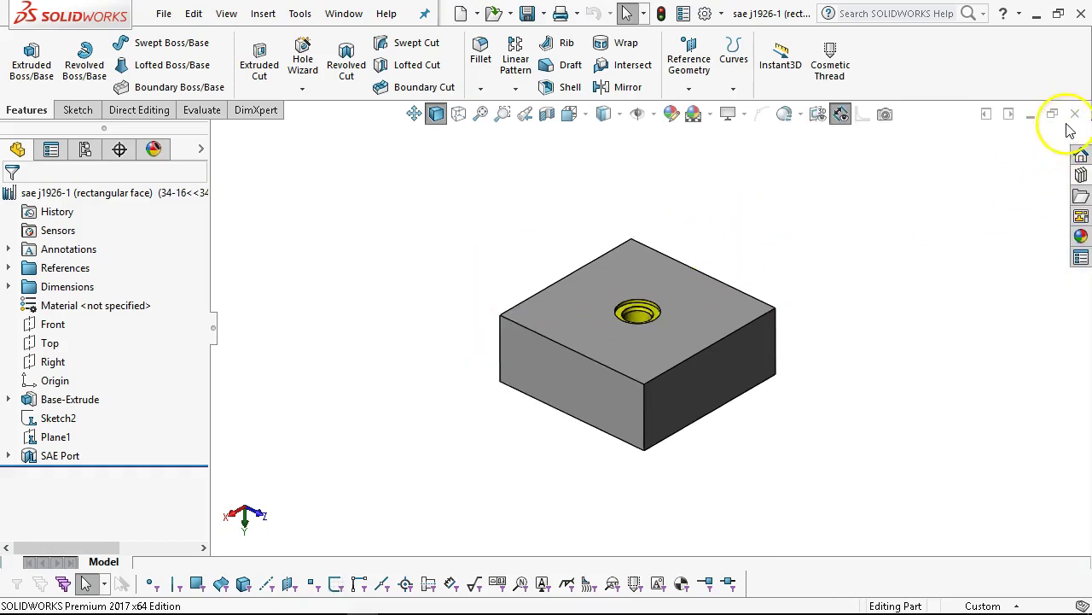